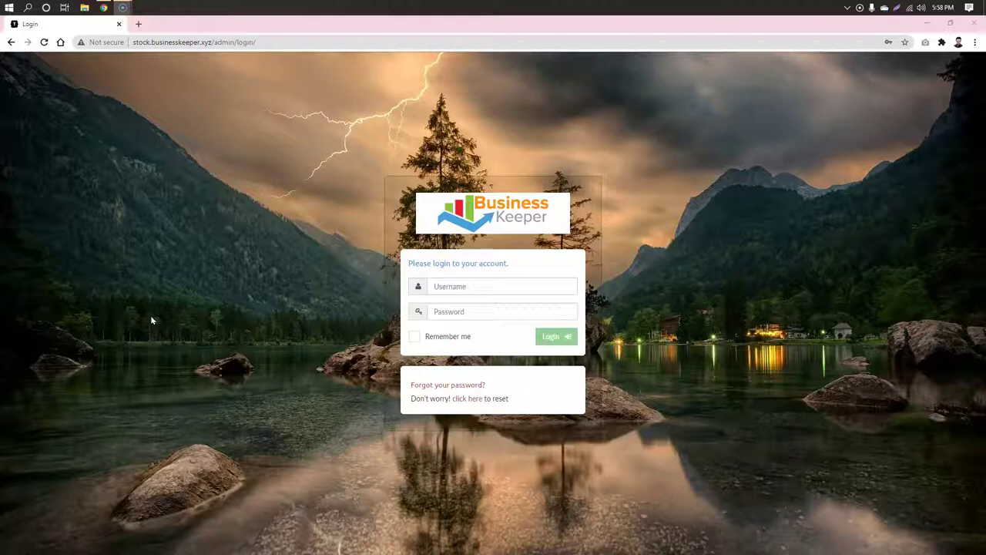
Step: Enter the demo account's username and password on the login form and tick Remember me
left_click(152, 319)
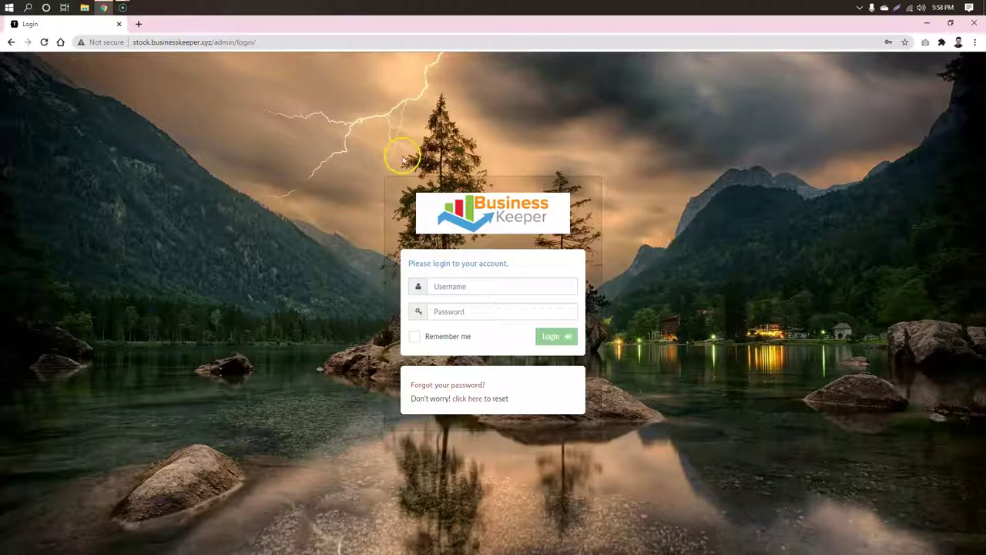
left_click(493, 288)
type("d")
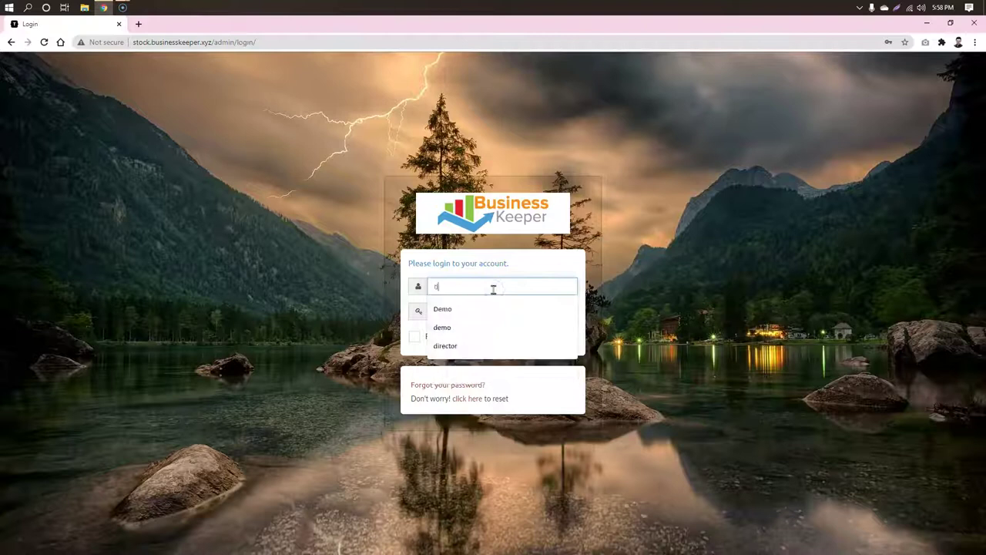
type("emo")
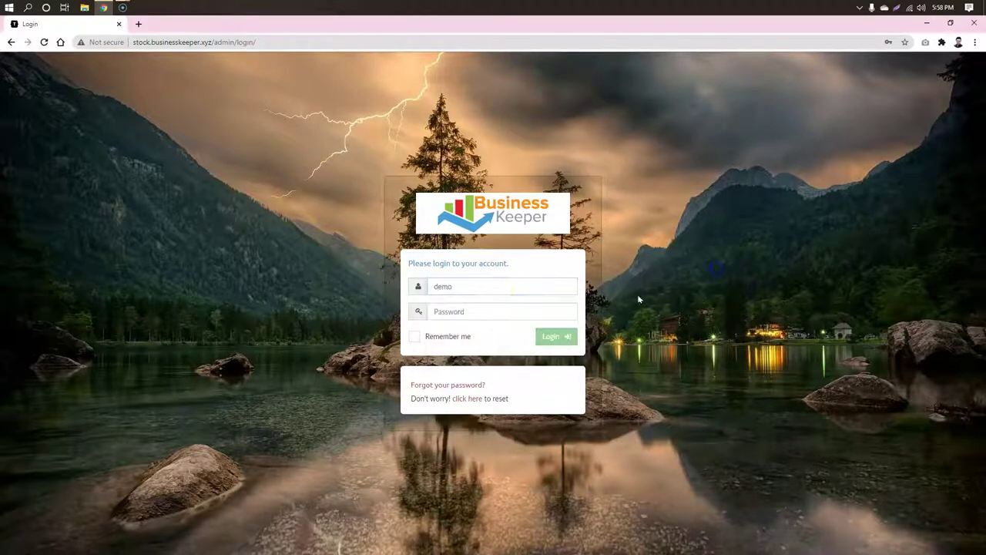
left_click(505, 311)
type("d")
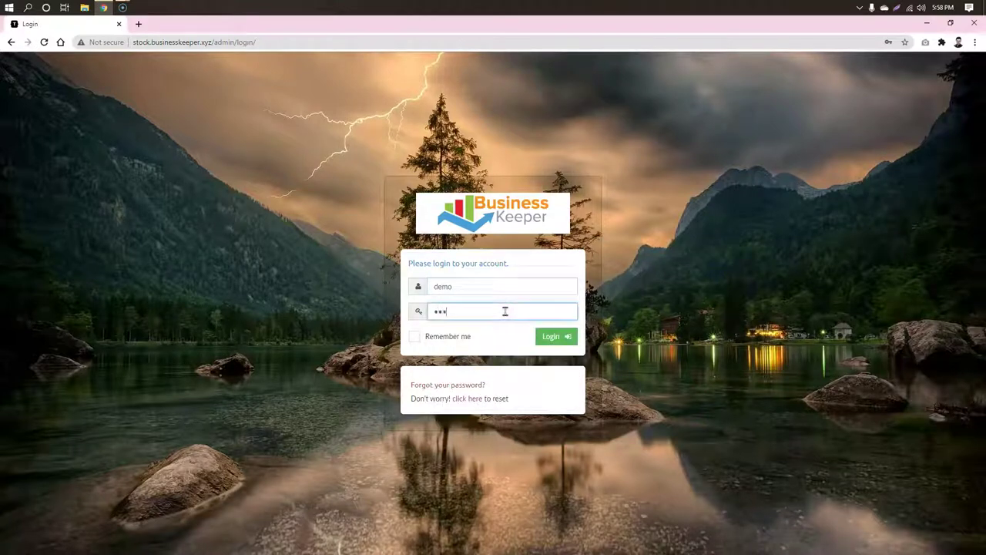
left_click(746, 331)
left_click(415, 336)
Step: Log in to the Dashboard and close Chrome's Check your passwords warning
left_click(546, 335)
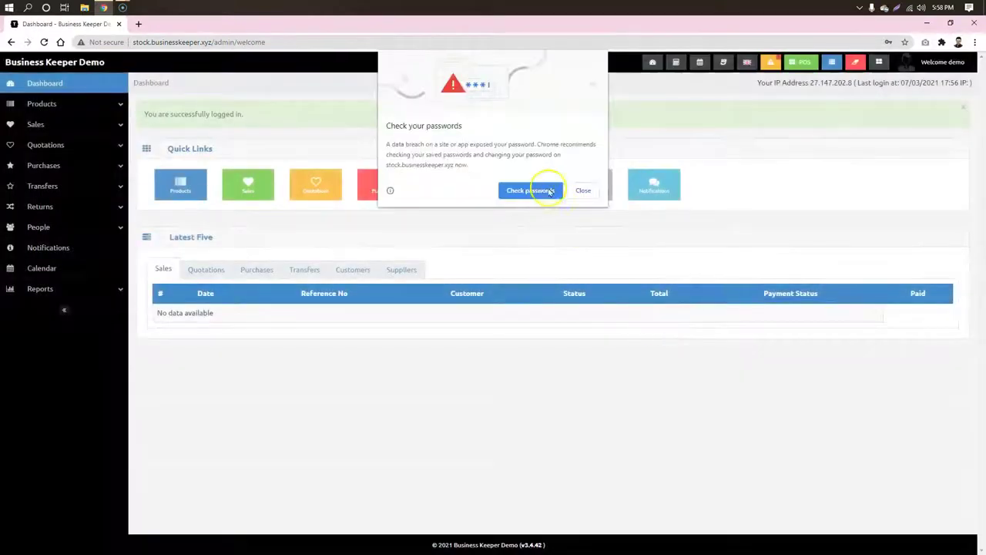
left_click(584, 190)
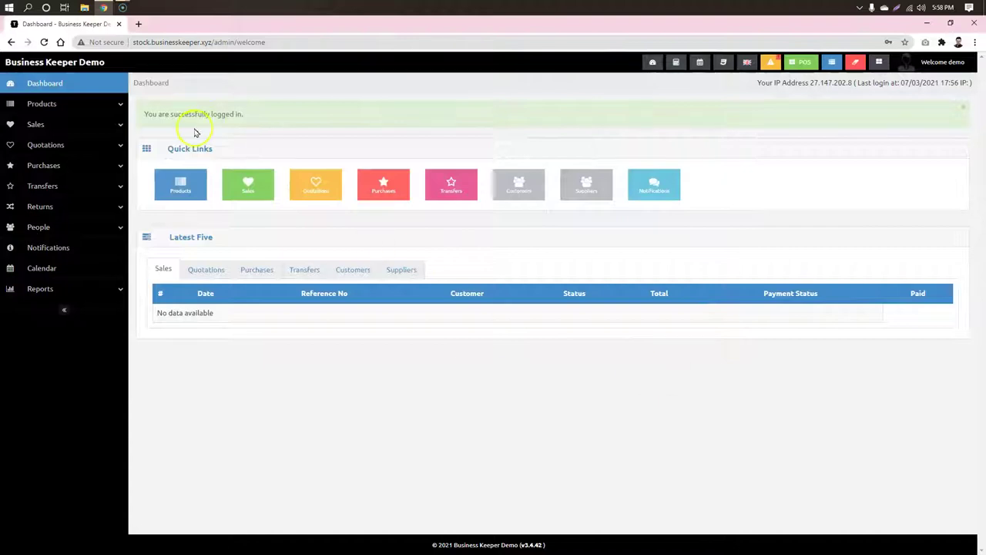
left_click_drag(285, 114, 157, 114)
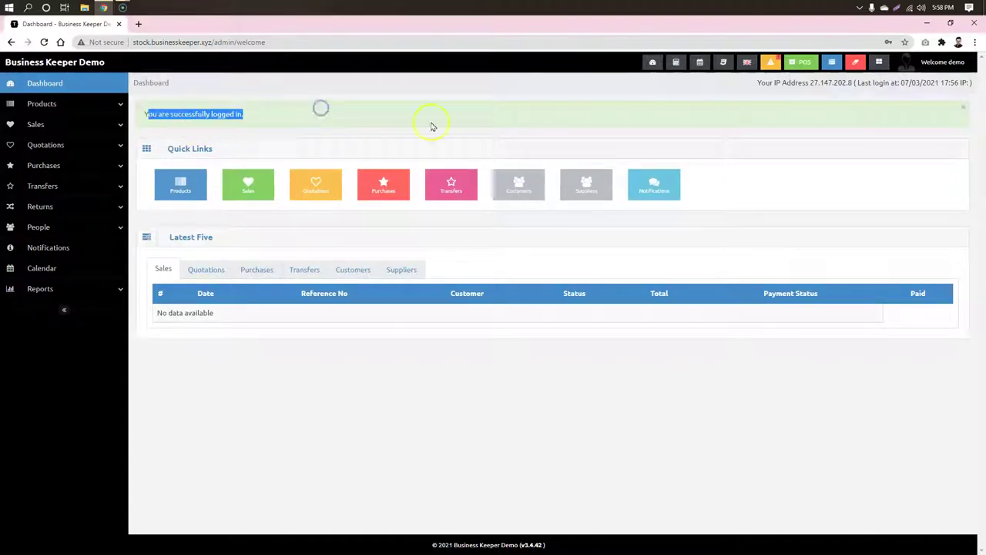
left_click(496, 115)
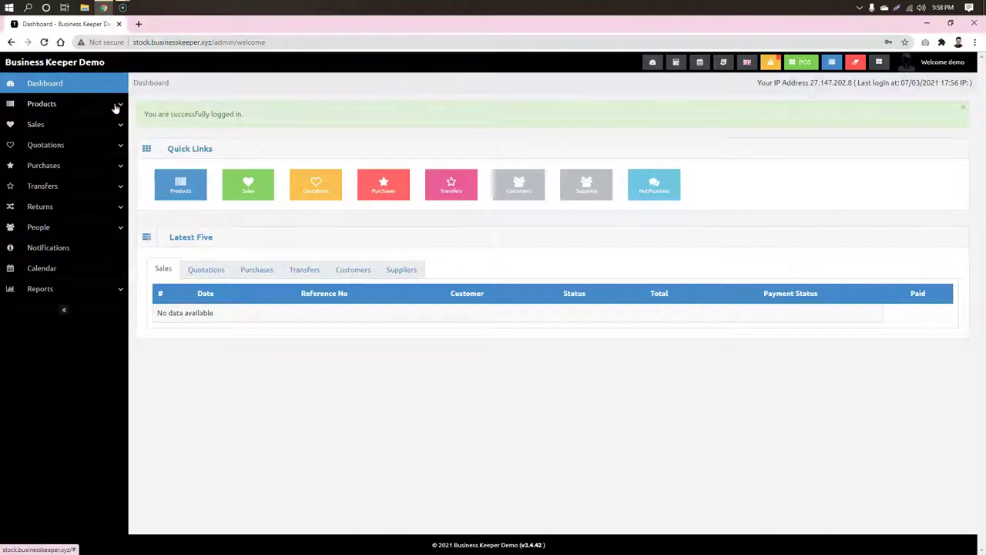
Step: Open the product list and view the Chaina Jeans Pant details
left_click(115, 106)
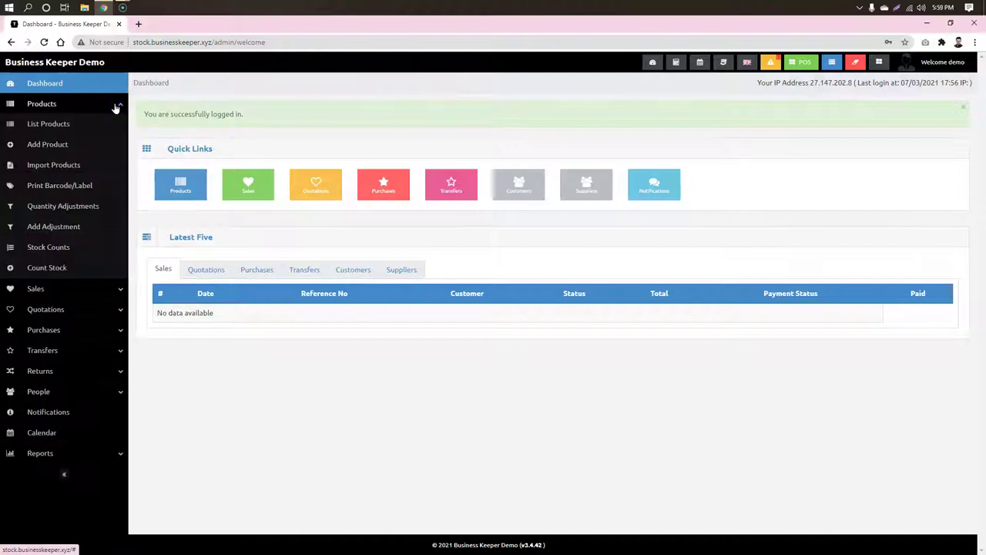
left_click(46, 126)
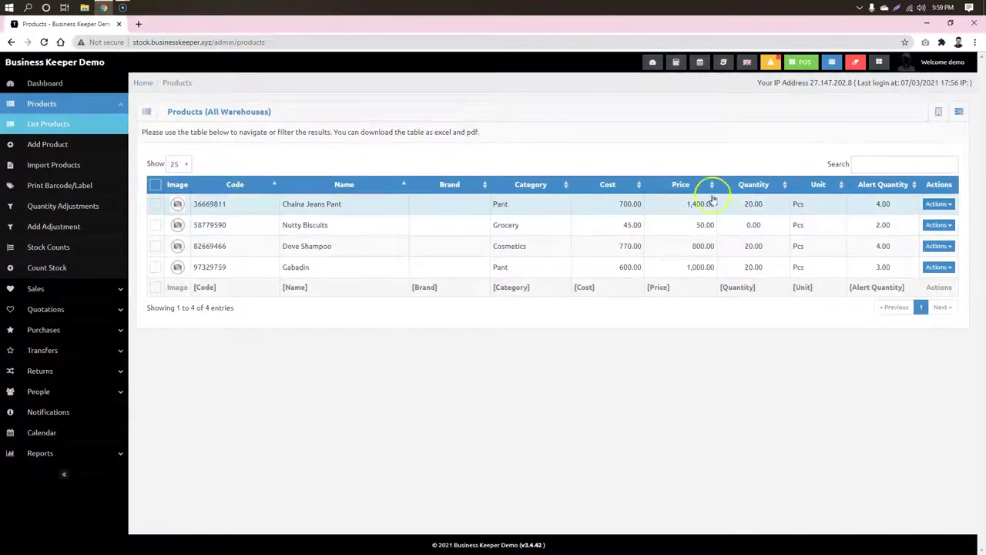
left_click(431, 209)
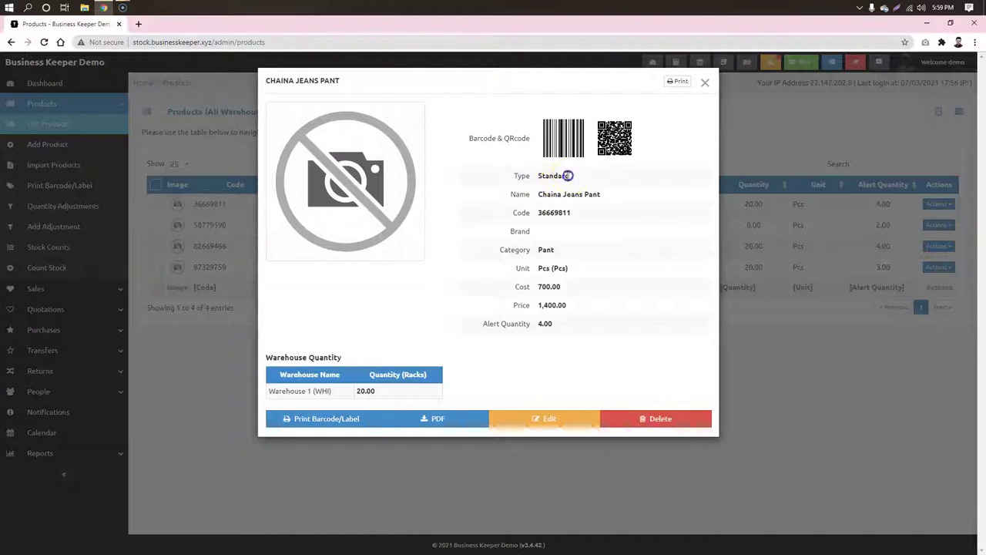
Step: Review its unit Pcs, cost 700.00 and Warehouse 1 stock, then close it and open Add Product
left_click(552, 254)
left_click_drag(539, 268, 569, 269)
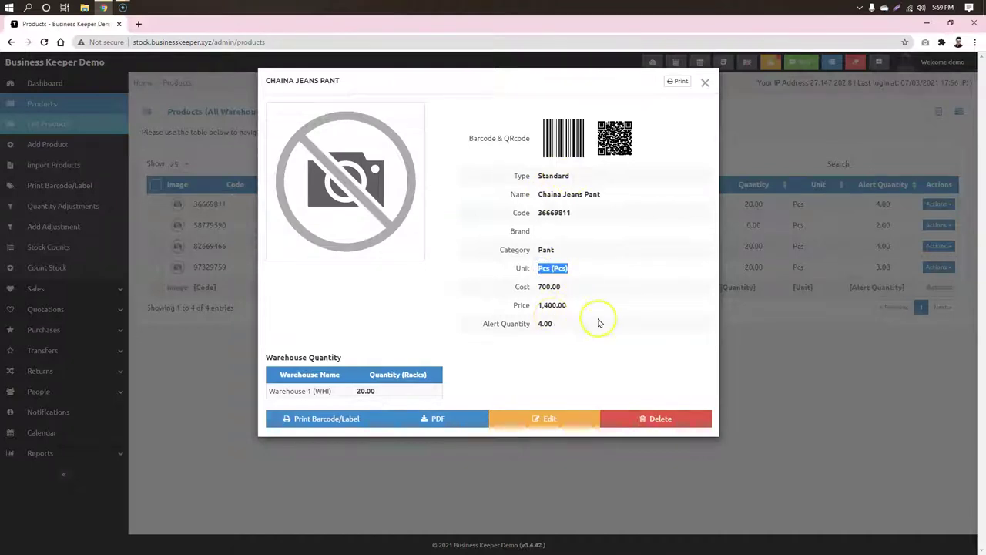
left_click_drag(577, 286, 535, 285)
left_click(552, 304)
triple_click(355, 383)
left_click(382, 380)
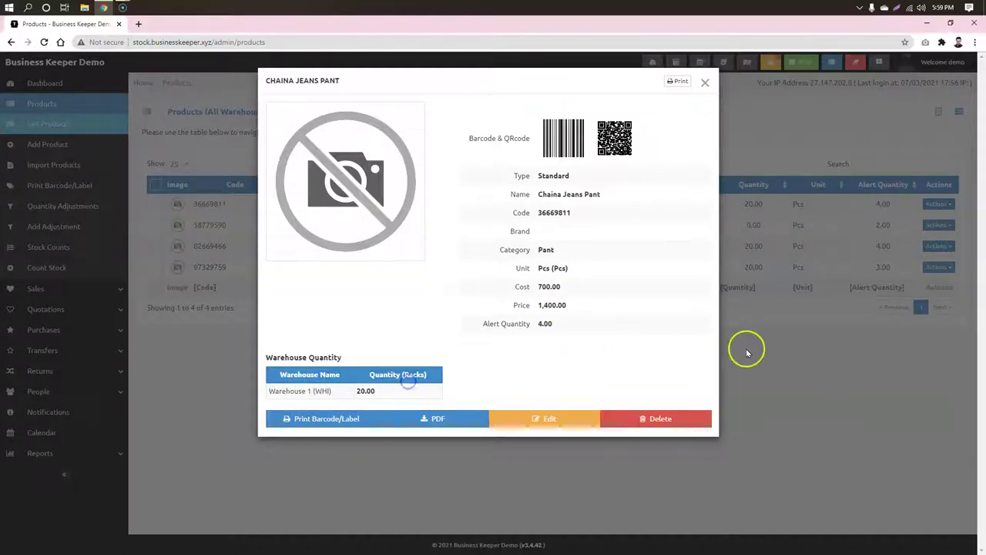
left_click(803, 356)
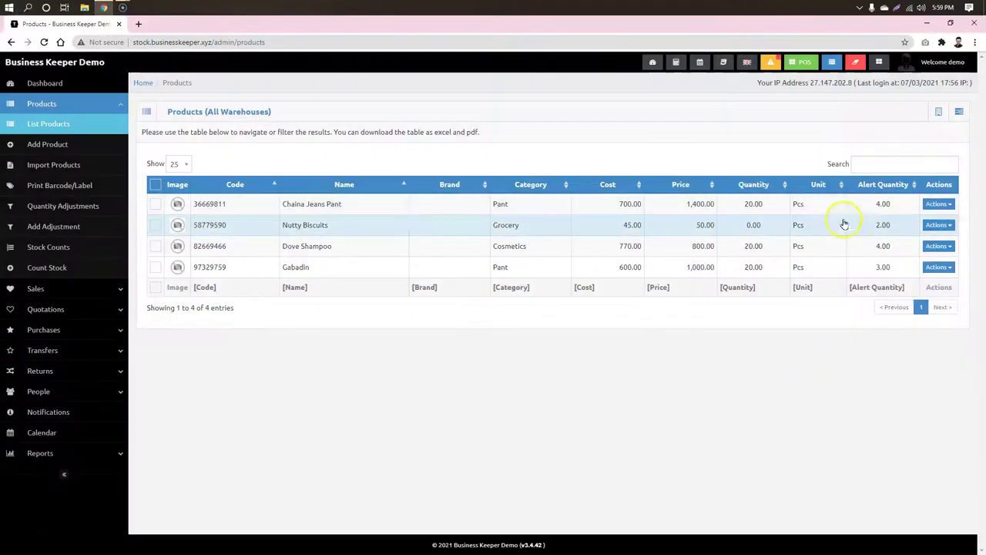
left_click(48, 148)
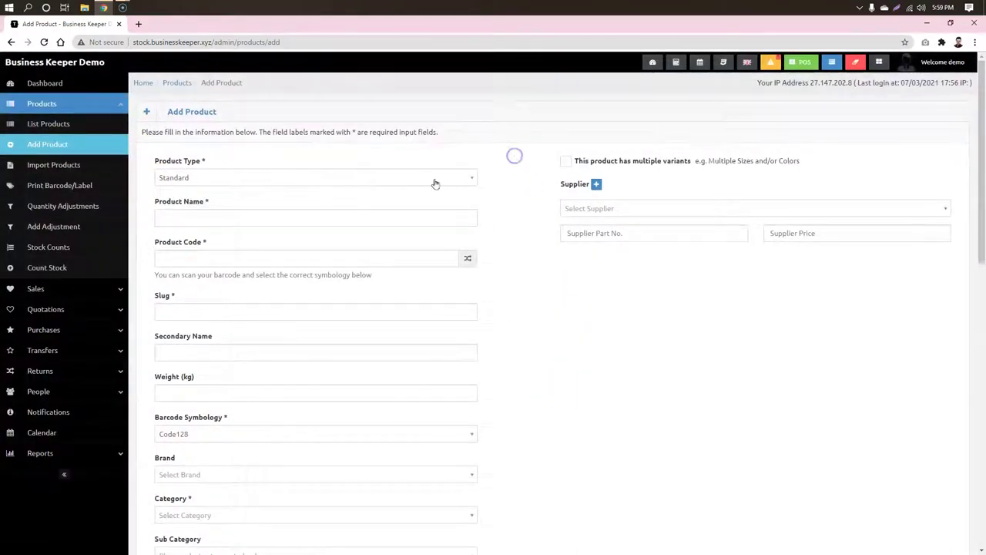
Step: Keep the Standard type, name the product Olympic and generate product code 23596031
left_click(198, 177)
left_click(178, 194)
left_click(319, 214)
left_click(553, 273)
left_click(315, 210)
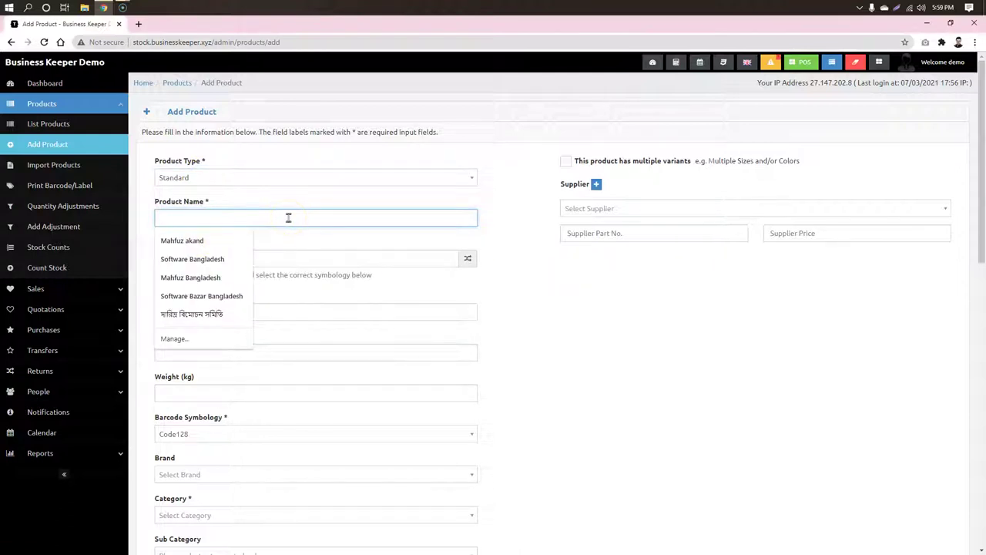
type("Olympic")
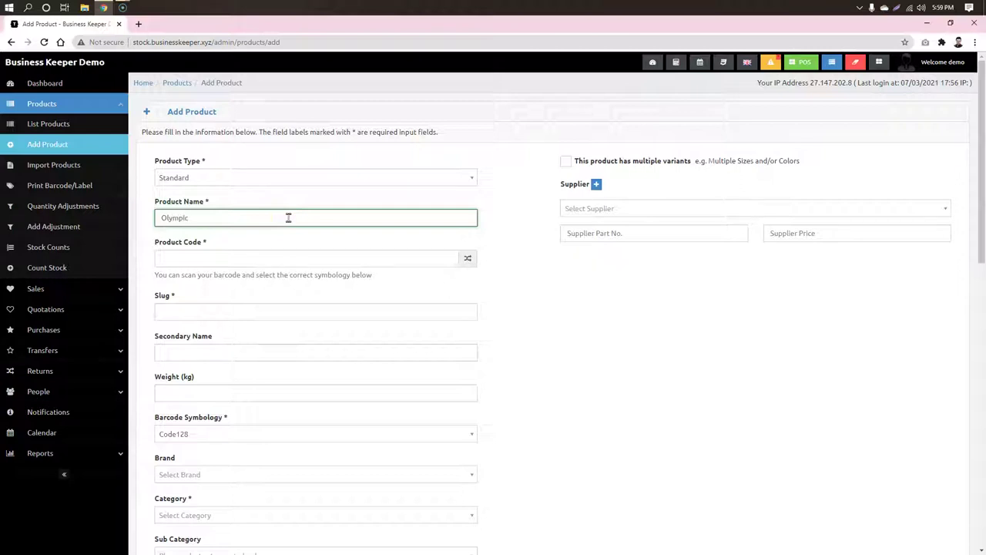
left_click(574, 321)
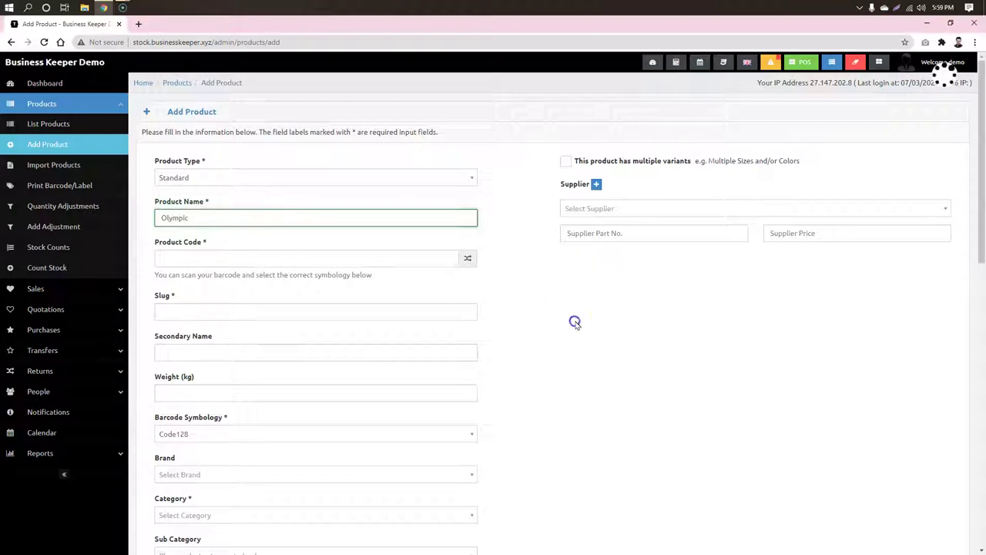
left_click(467, 258)
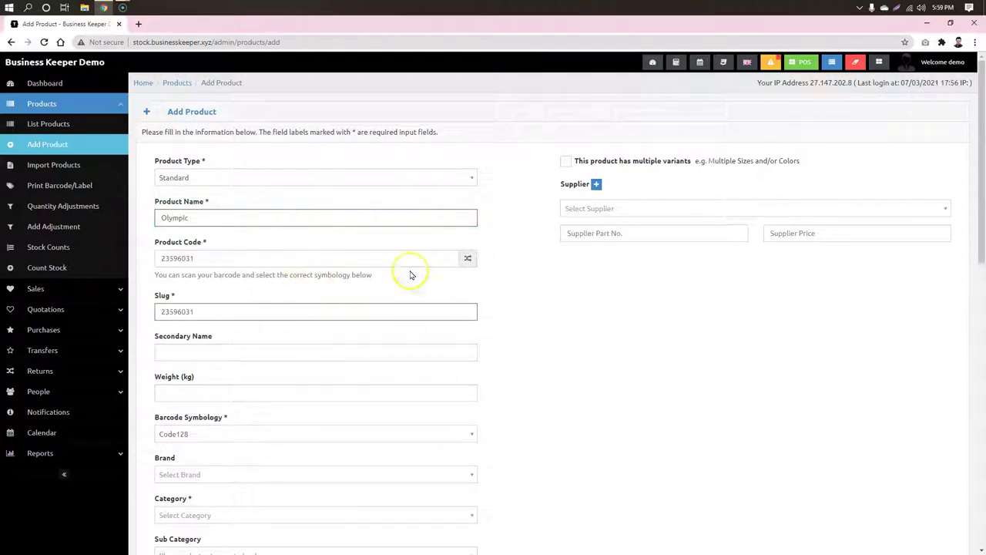
left_click(199, 257)
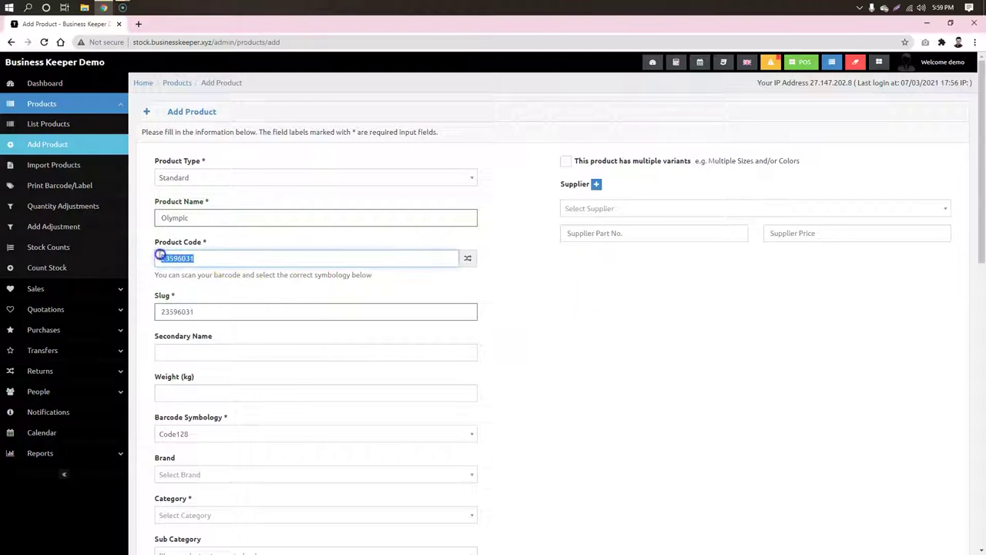
left_click(493, 274)
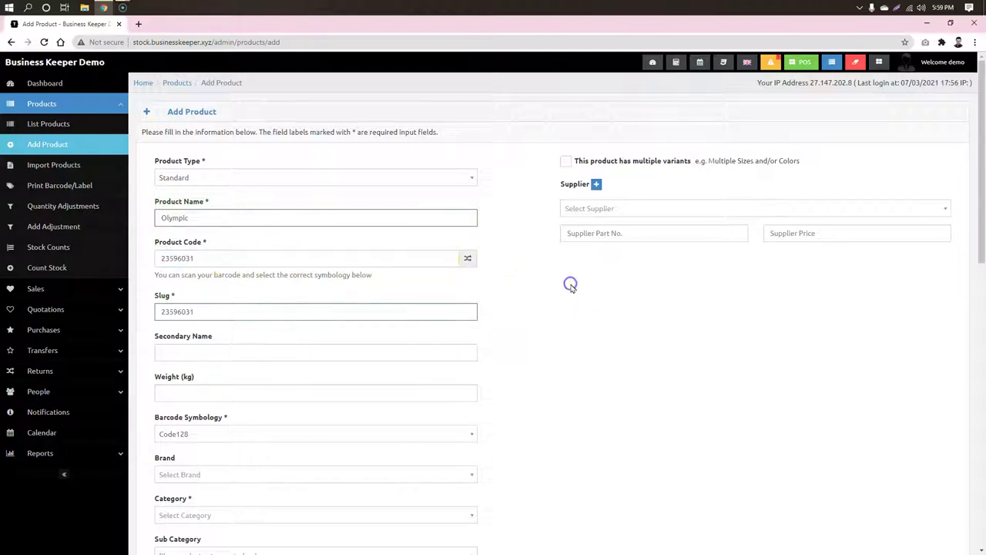
Step: Leave the brand empty and set the category to Grocery with no subcategory
scroll(570, 285, "down", 2)
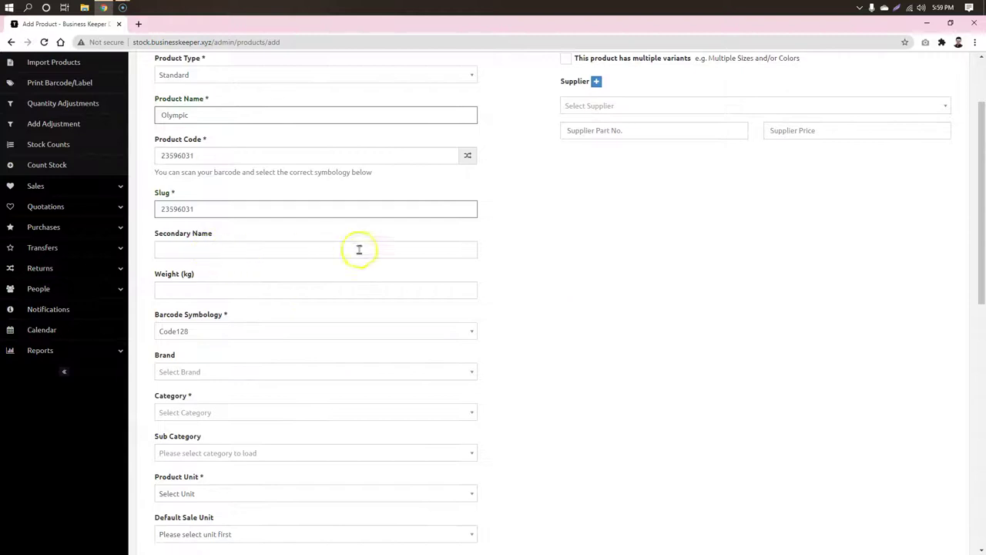
scroll(523, 294, "down", 1)
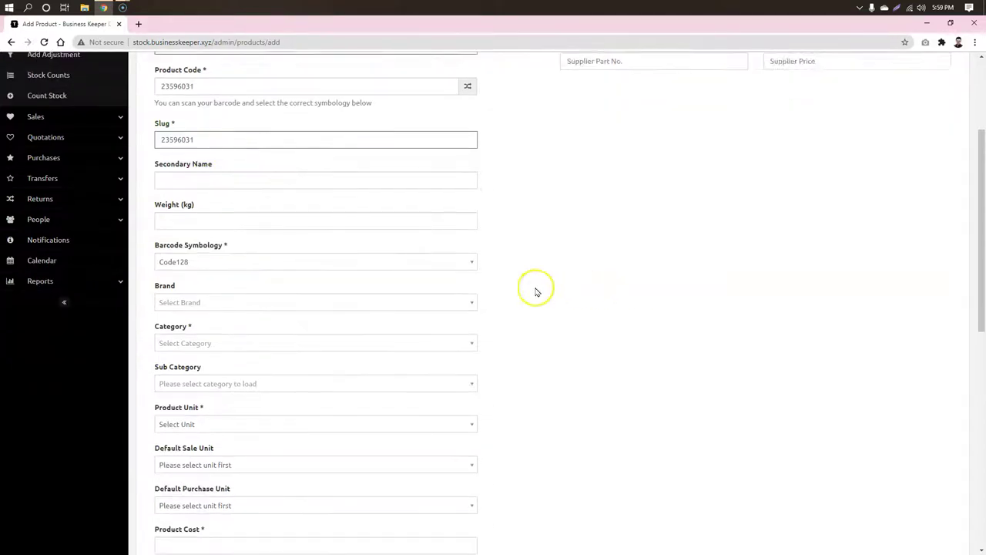
left_click(255, 269)
left_click(592, 270)
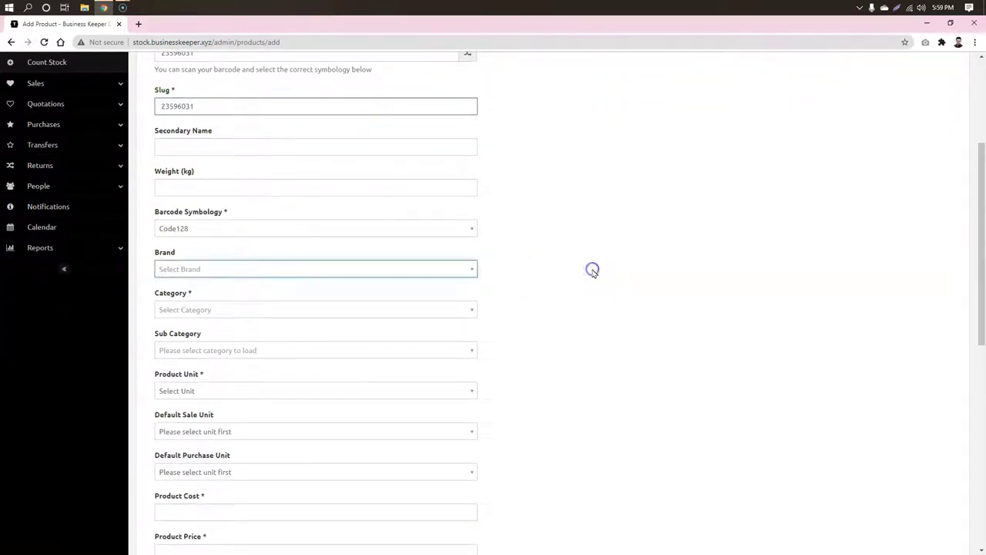
scroll(593, 271, "down", 1)
left_click(429, 258)
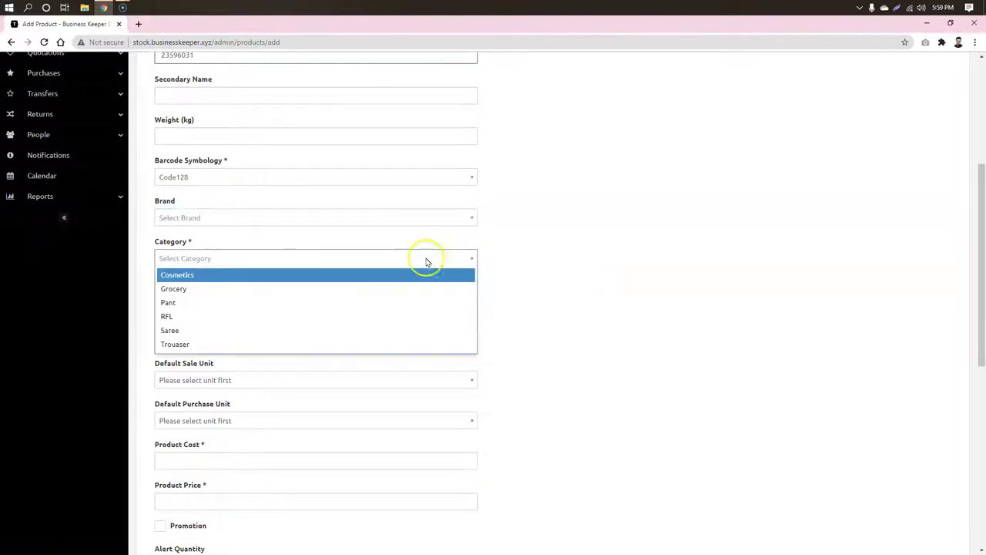
left_click(309, 297)
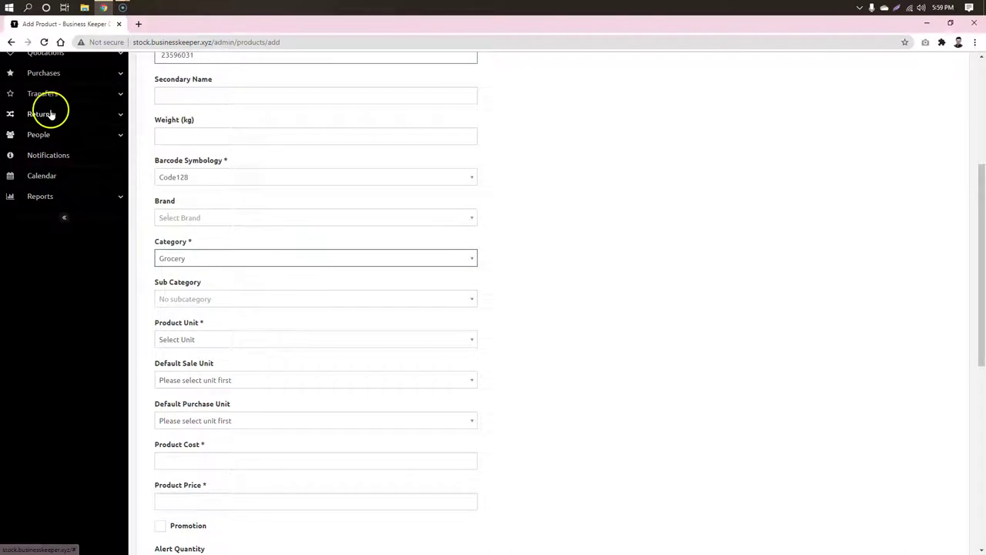
left_click(307, 297)
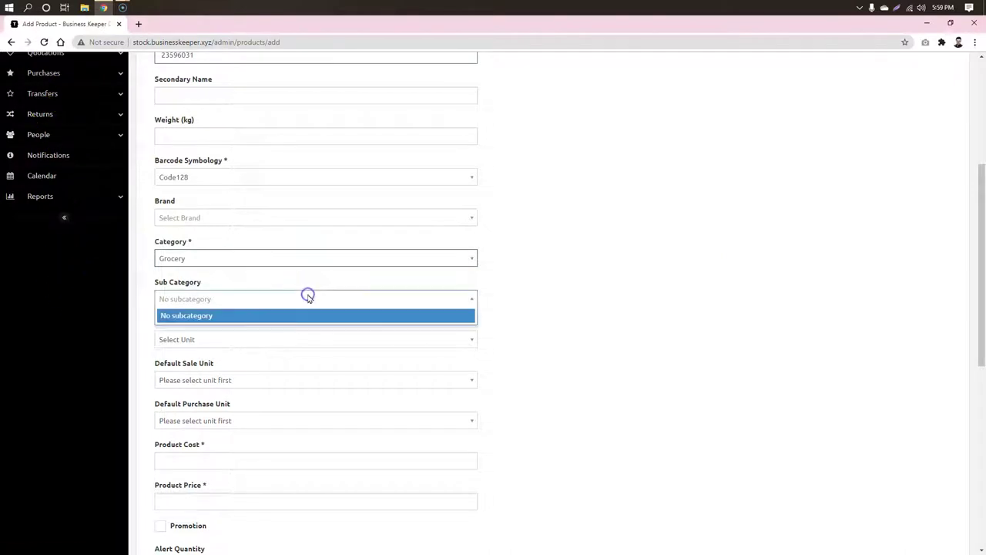
left_click(609, 290)
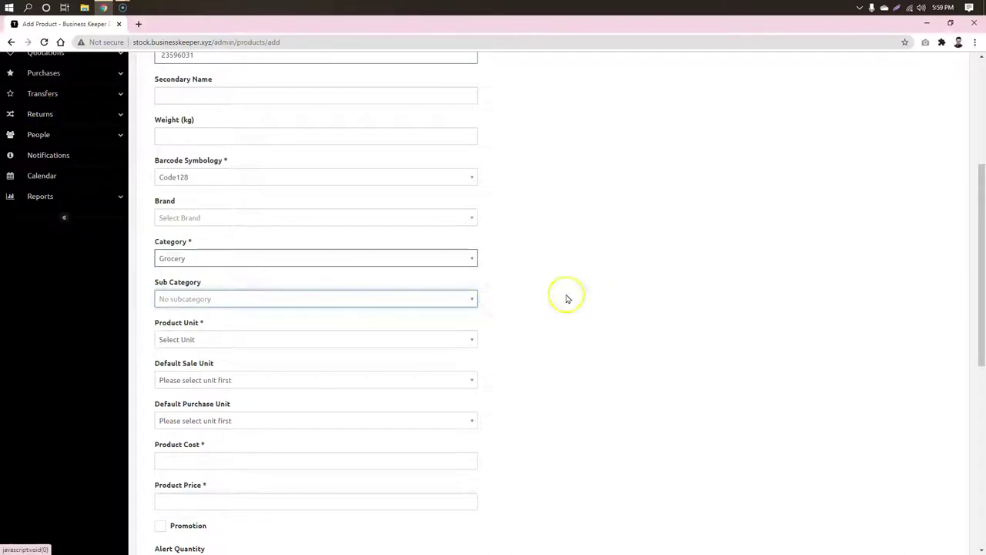
scroll(565, 295, "down", 2)
Step: Set the product unit to Pcs
left_click(444, 236)
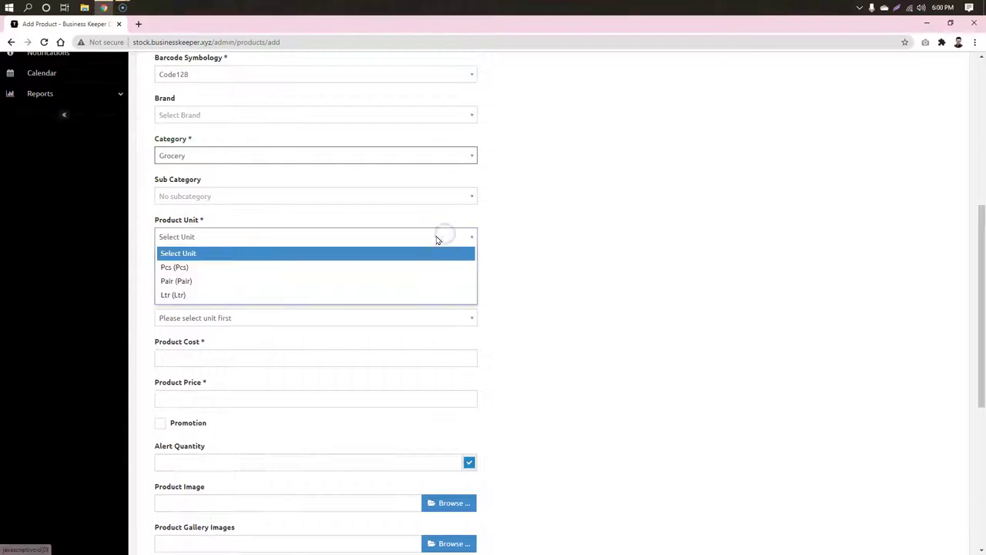
left_click(304, 268)
left_click(589, 249)
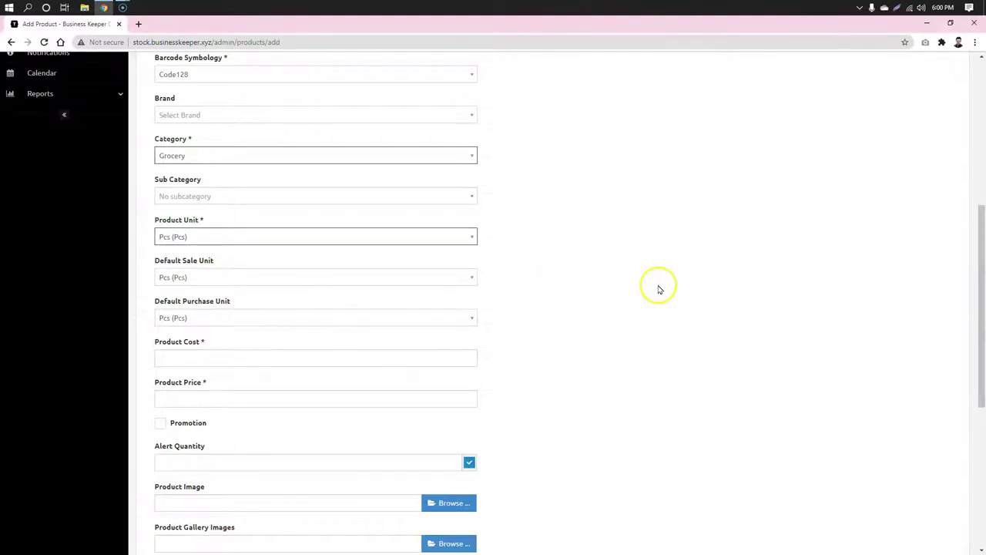
scroll(658, 288, "down", 1)
Step: Enter product cost 10, price 12 and alert quantity 10
left_click(358, 308)
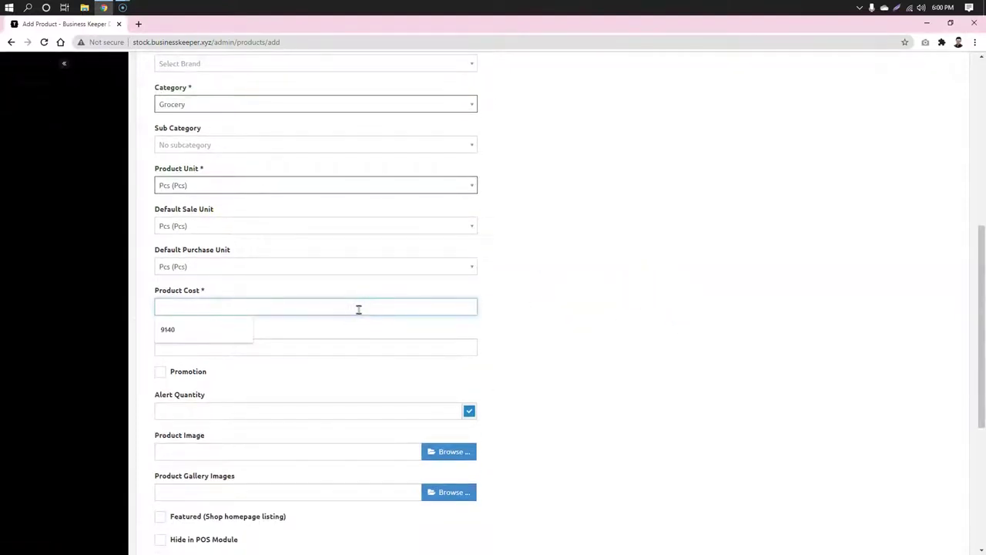
type("10")
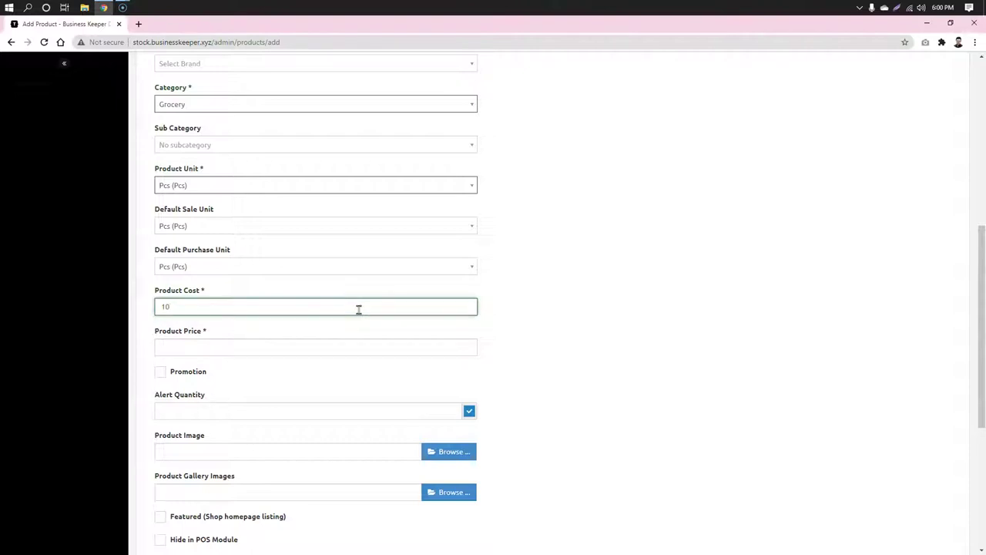
left_click(376, 352)
type("12")
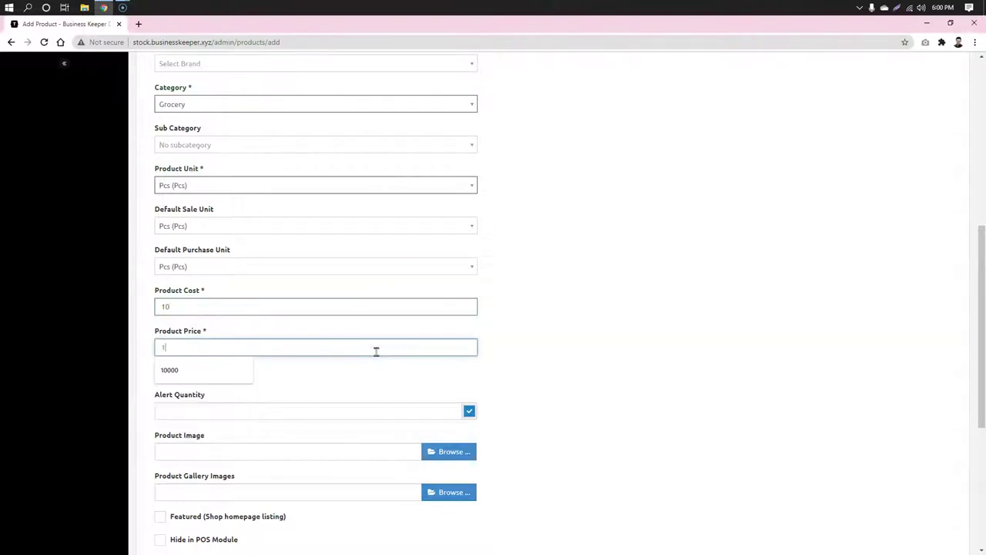
left_click(693, 311)
scroll(695, 308, "down", 1)
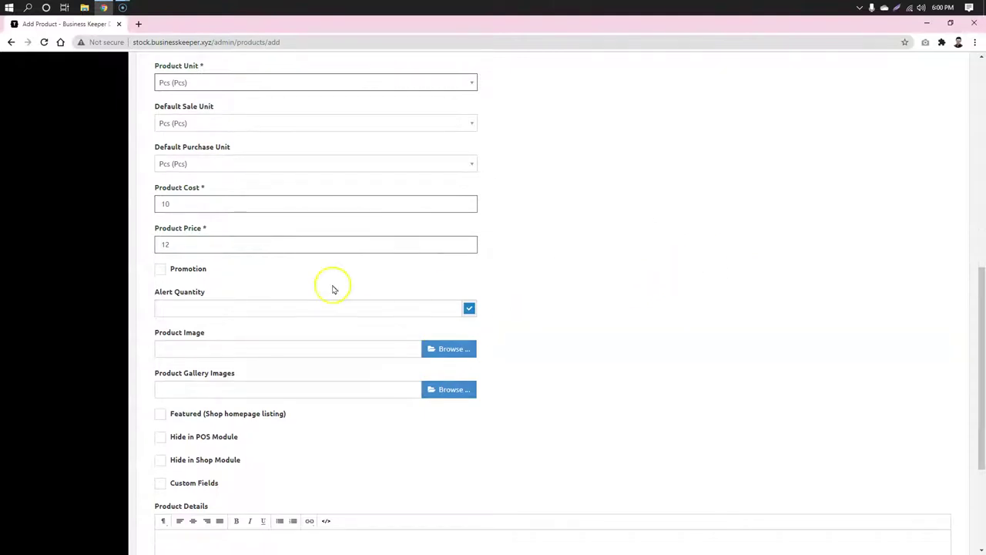
left_click(216, 313)
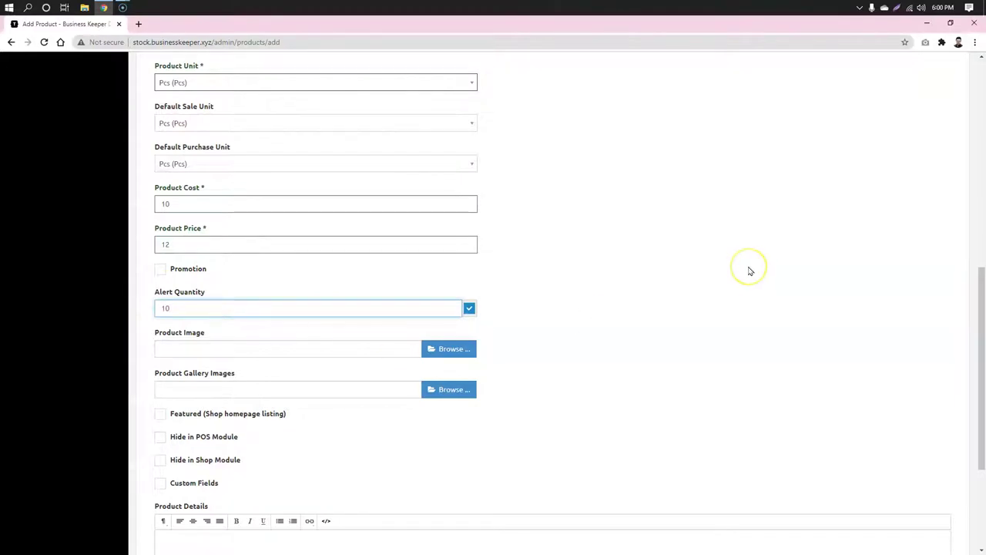
left_click(610, 324)
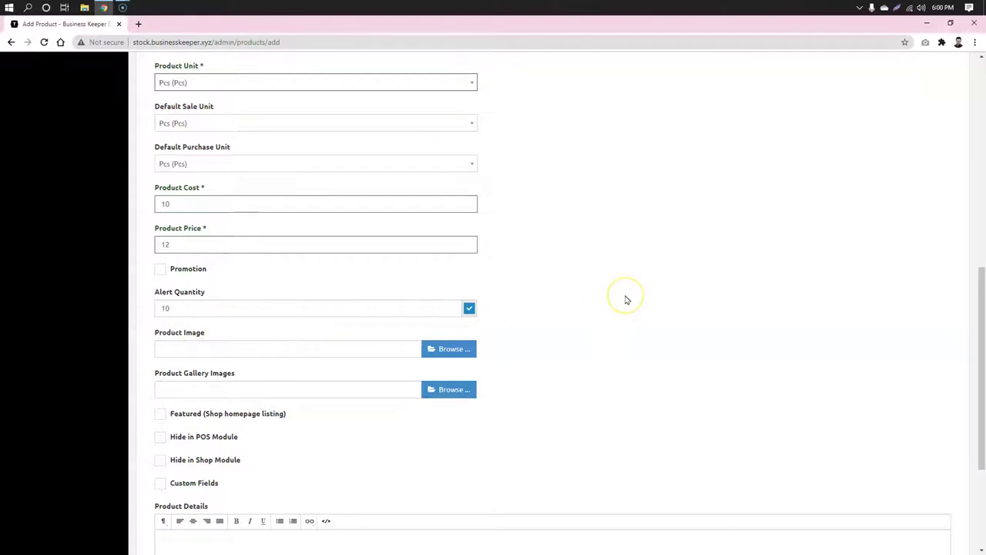
scroll(625, 300, "down", 2)
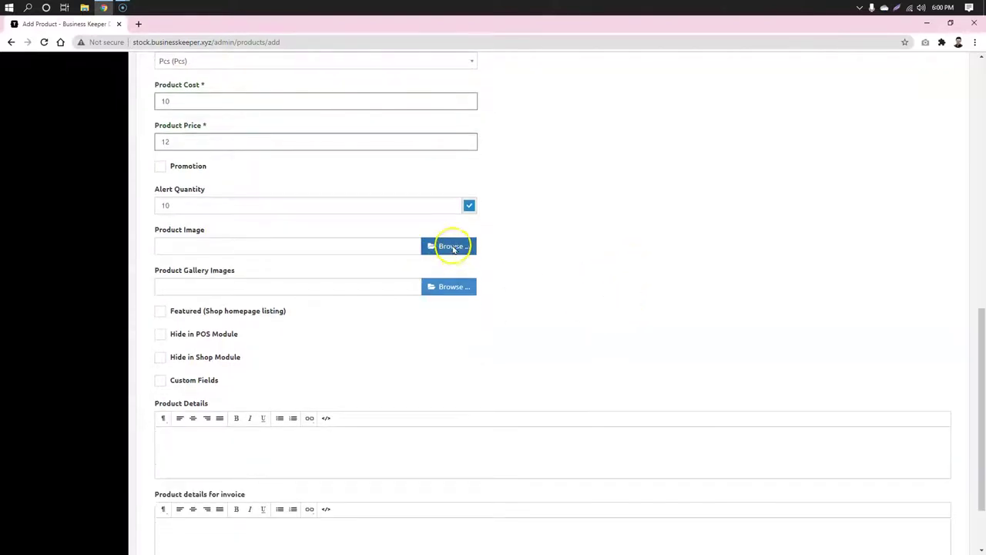
Step: Attach Pricing-table-01-scaled.jpg from the Desktop as the product image
left_click(453, 247)
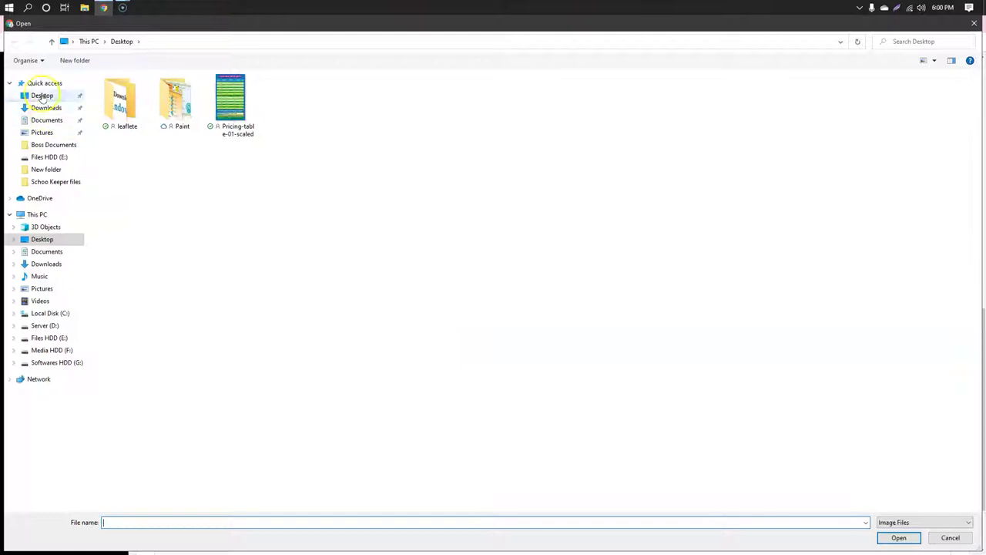
left_click(42, 95)
left_click(323, 187)
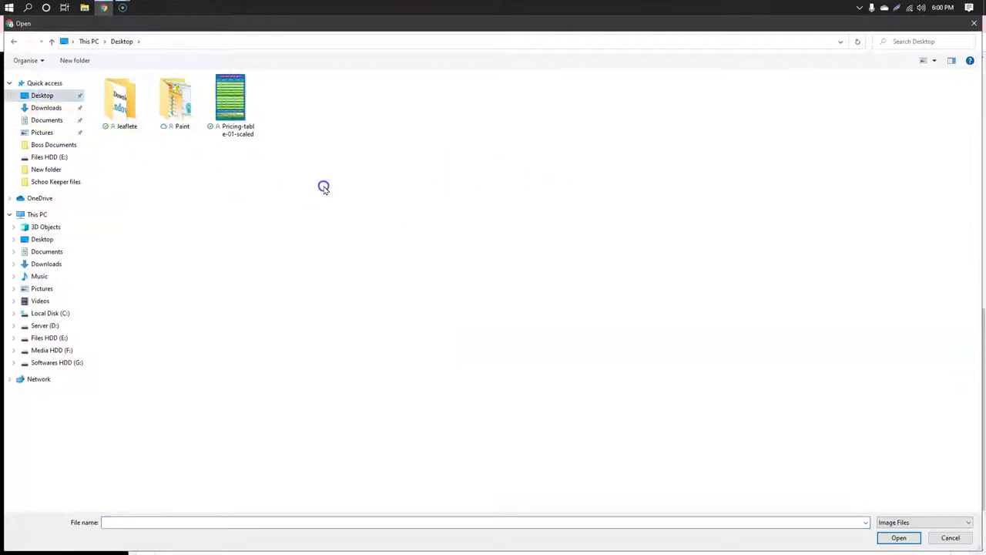
double_click(224, 110)
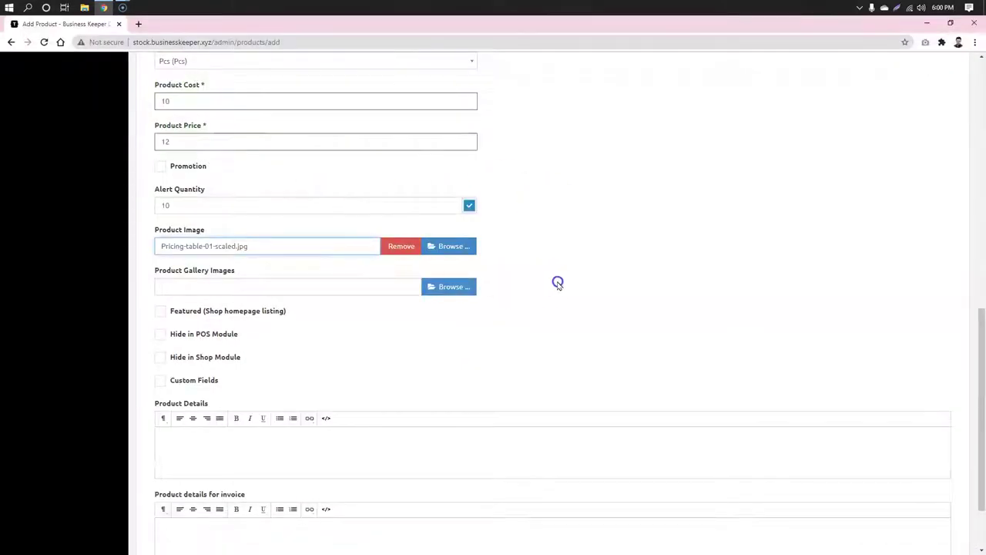
Step: Mark the product as featured on the shop homepage and submit it
left_click(176, 359)
left_click(161, 311)
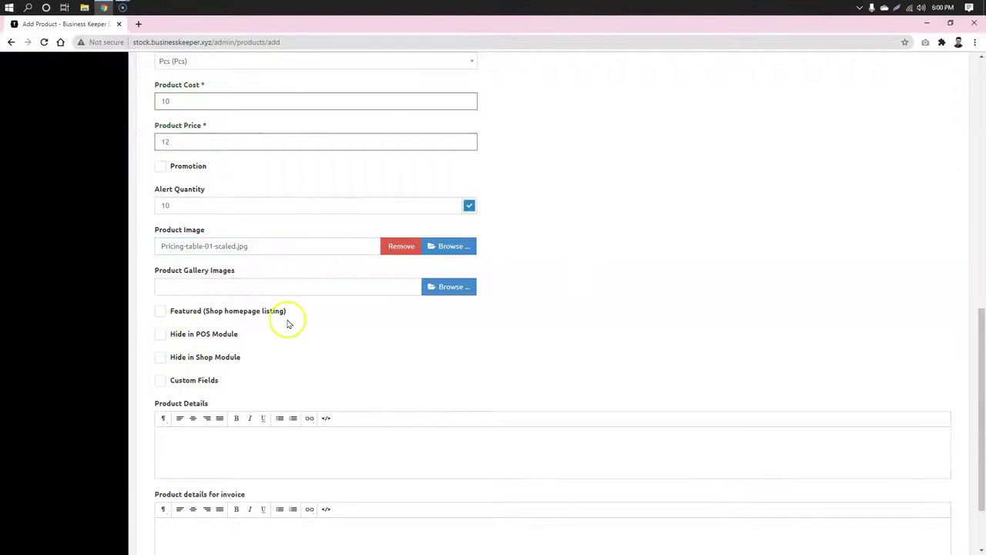
left_click_drag(286, 311, 214, 315)
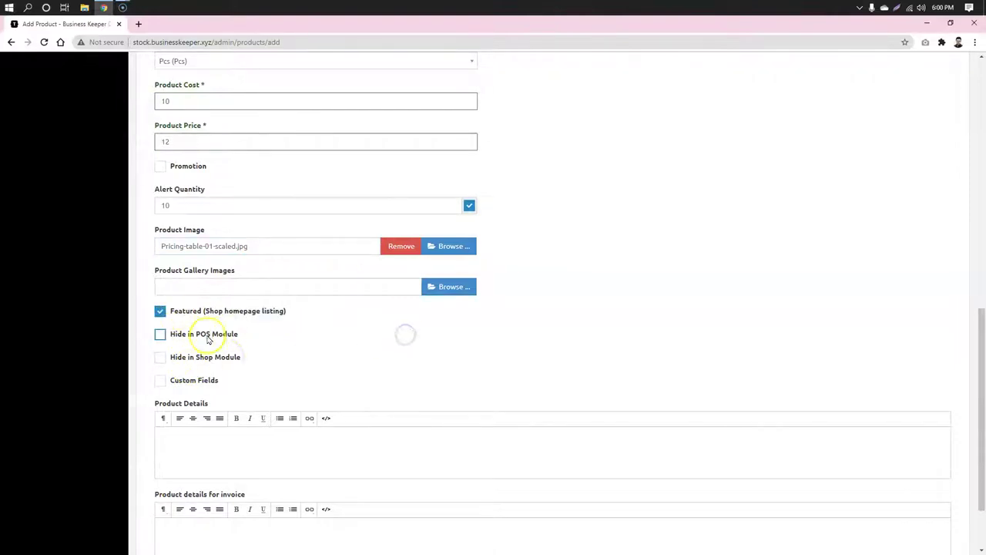
scroll(334, 340, "down", 1)
scroll(334, 340, "down", 3)
left_click(270, 355)
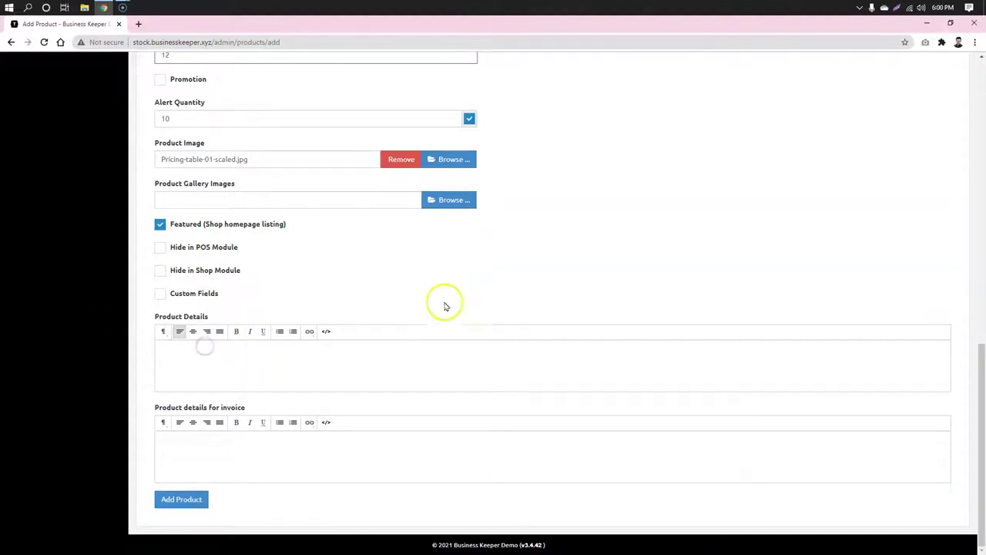
left_click(176, 378)
left_click(299, 447)
left_click(192, 505)
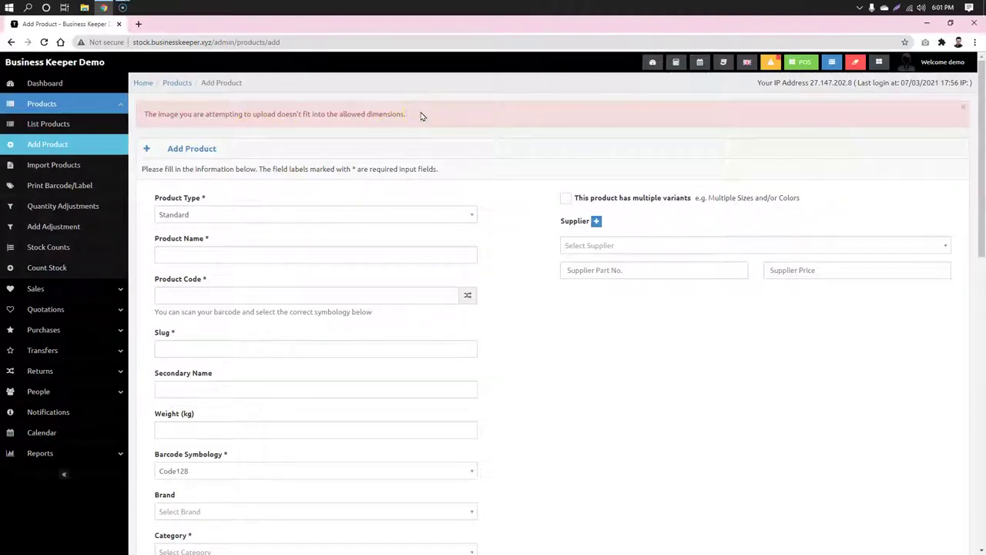
Step: Re-enter the name Olympic Buiscuit, generate code 69351881 and set category Grocery
left_click_drag(167, 118, 407, 116)
left_click(439, 121)
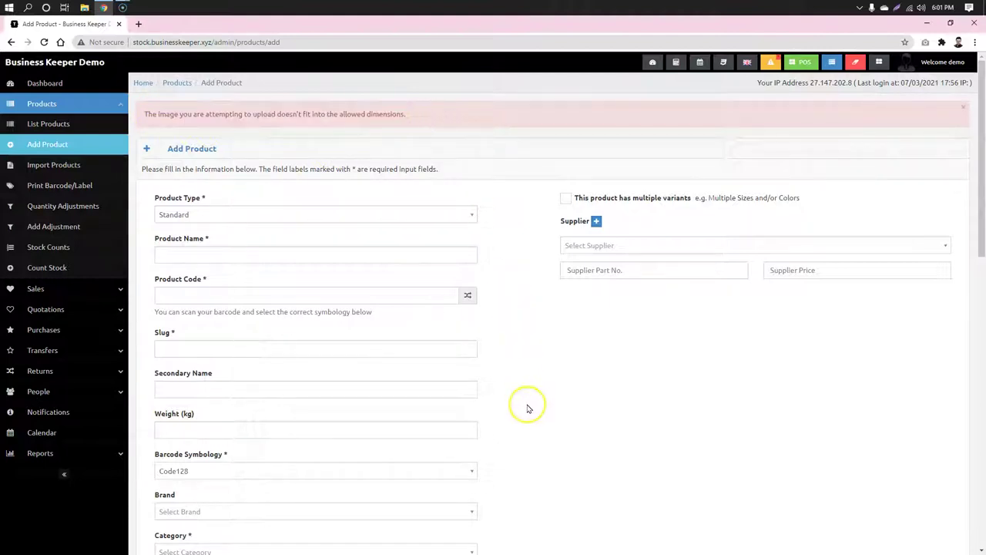
left_click(222, 256)
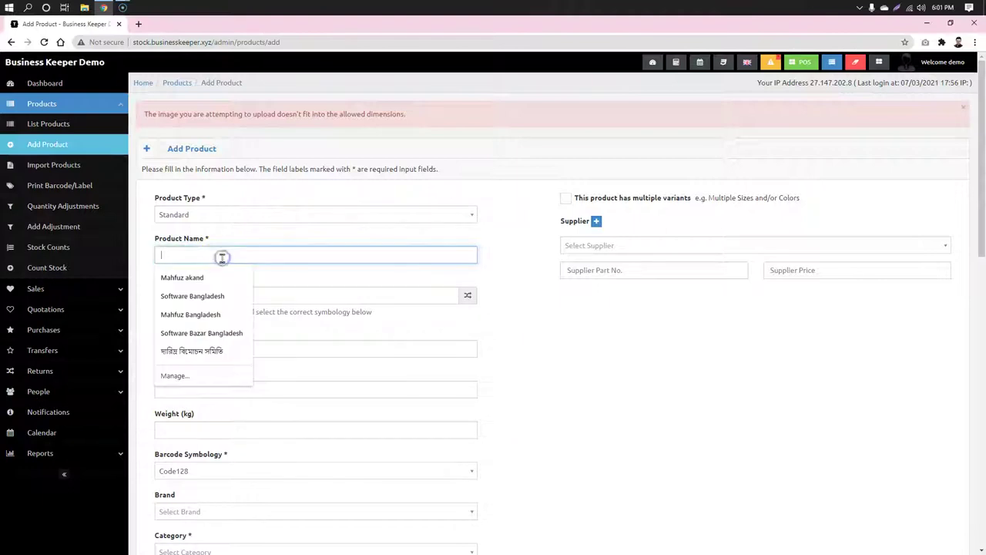
type("Olym")
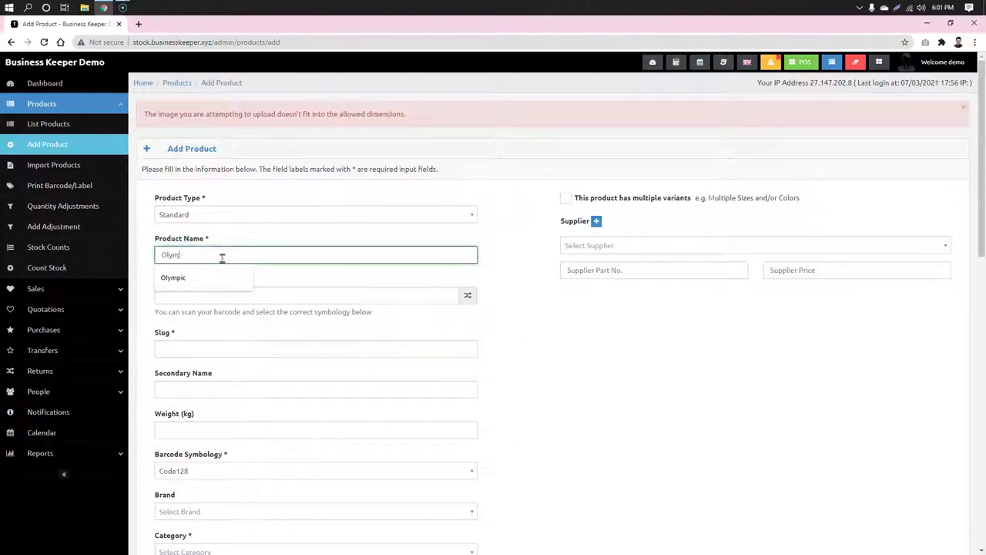
type("pic Buiscuit")
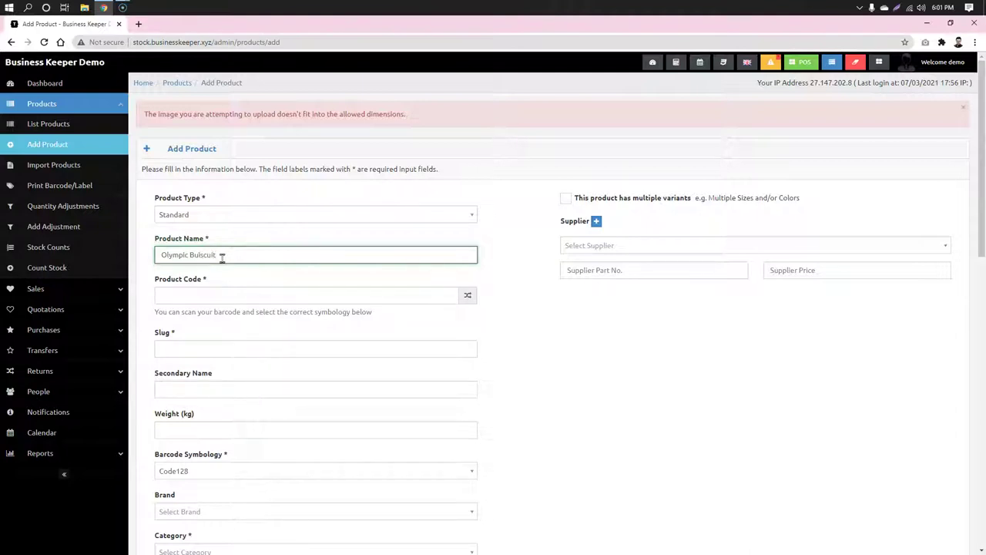
left_click(546, 344)
left_click(468, 295)
scroll(597, 364, "down", 3)
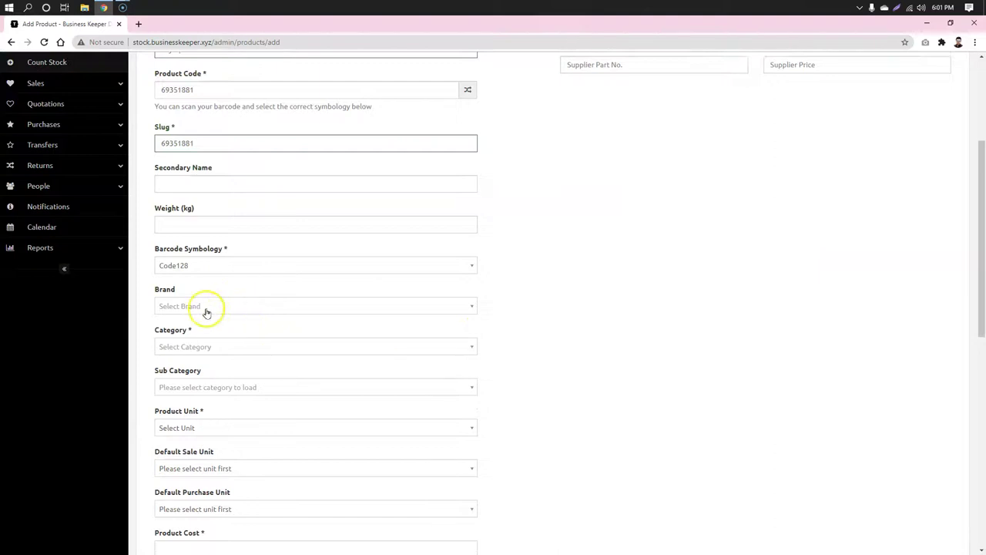
left_click(208, 346)
left_click(196, 378)
Step: Set unit Pcs, cost 10, price 12 and alert quantity 10, then submit the product
scroll(634, 337, "down", 2)
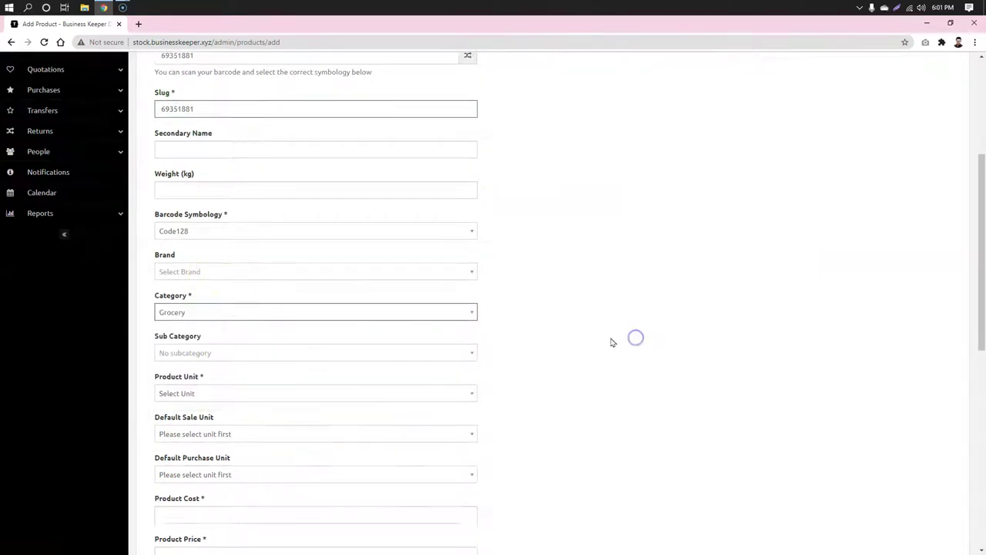
left_click(229, 273)
left_click(185, 304)
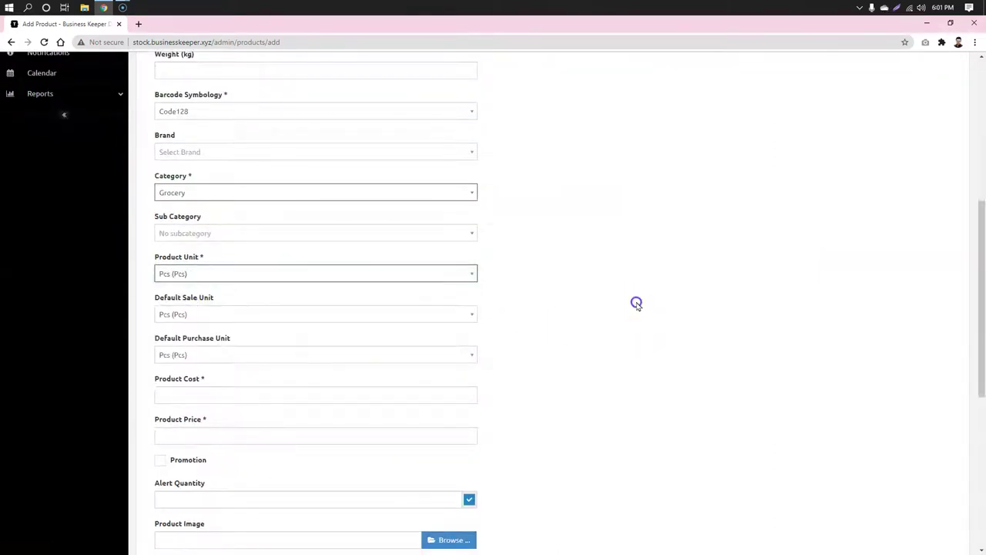
scroll(609, 301, "down", 3)
left_click(206, 182)
type("10")
left_click(223, 231)
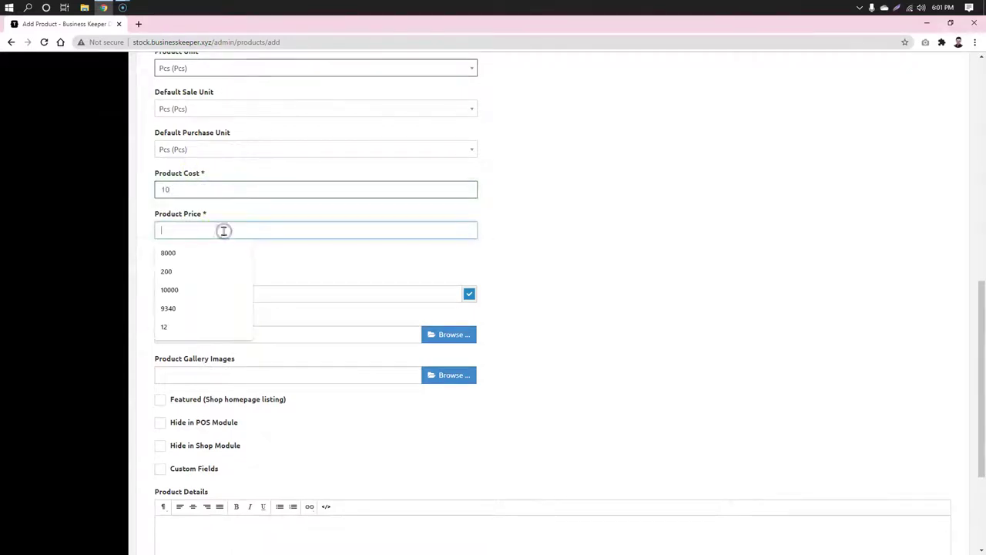
type("12")
scroll(594, 244, "down", 2)
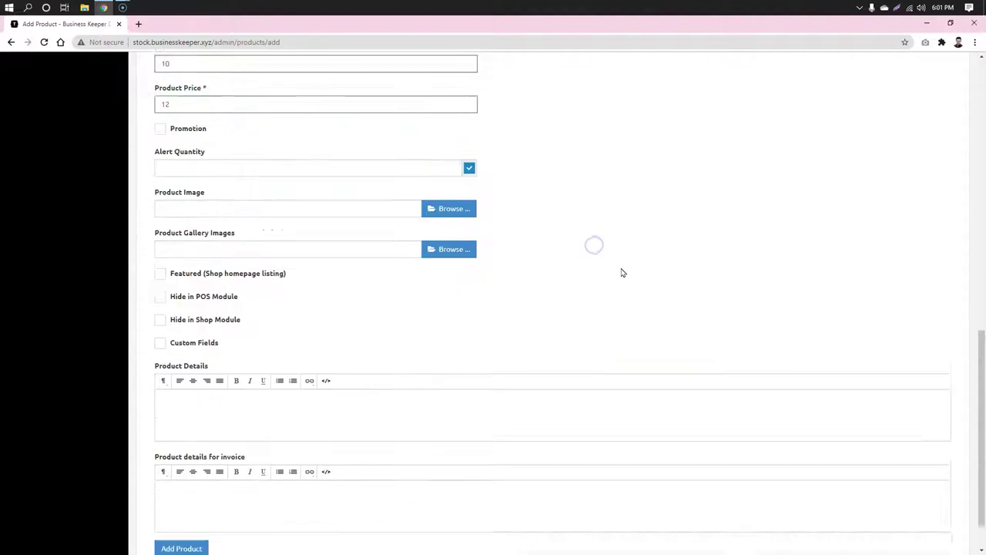
scroll(111, 308, "down", 1)
left_click(232, 114)
type("10")
left_click(205, 499)
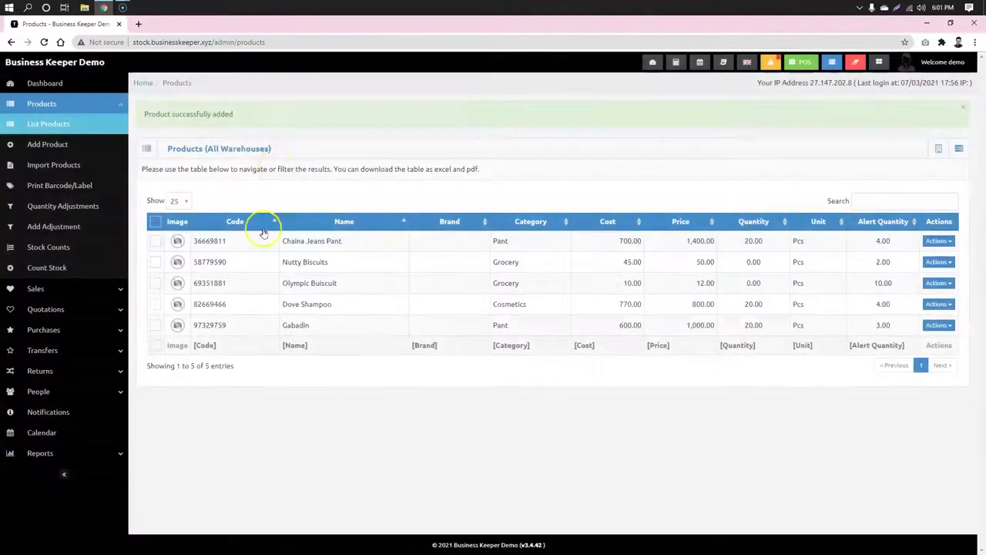
Step: Search the product list for 'oly', then view and close the Olympic Buiscuit details
left_click(172, 113)
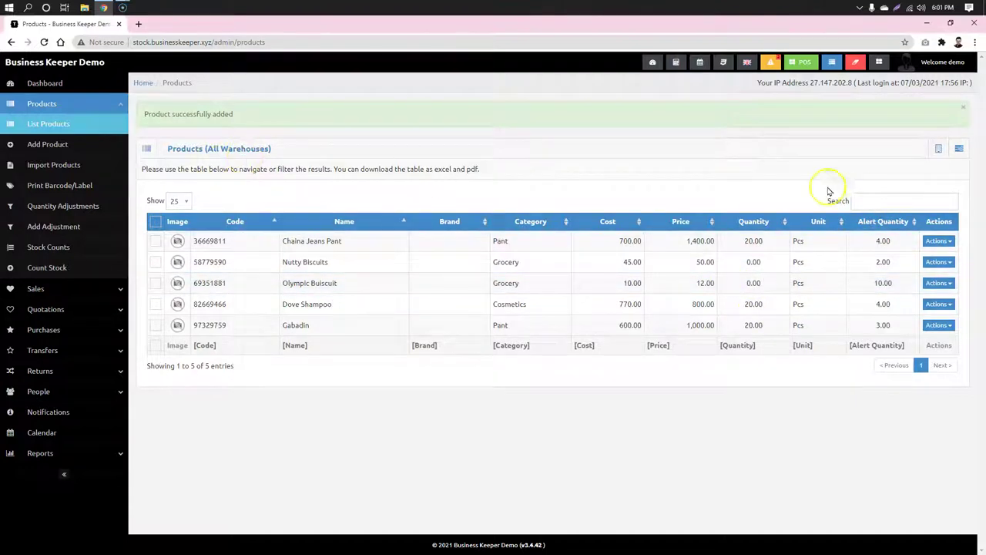
left_click(878, 201)
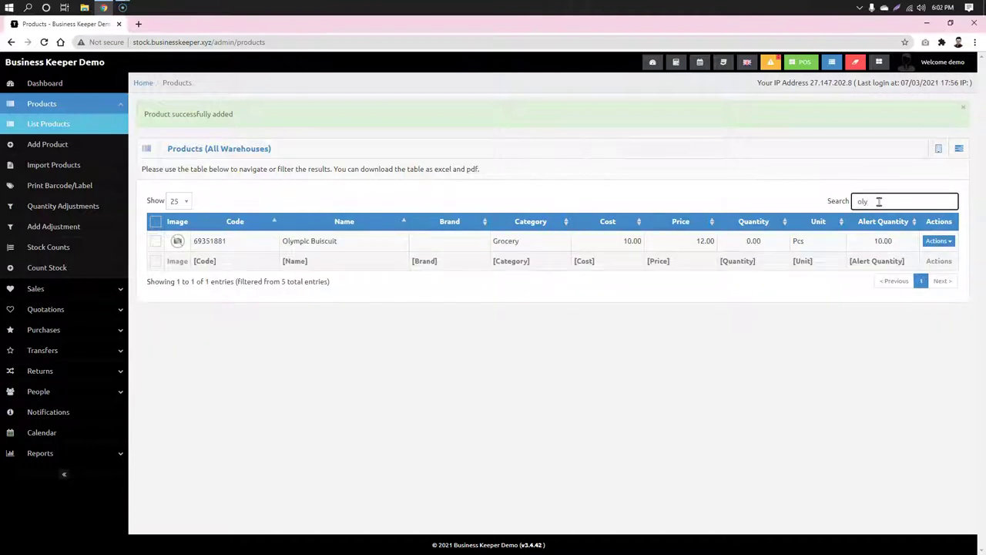
left_click(598, 240)
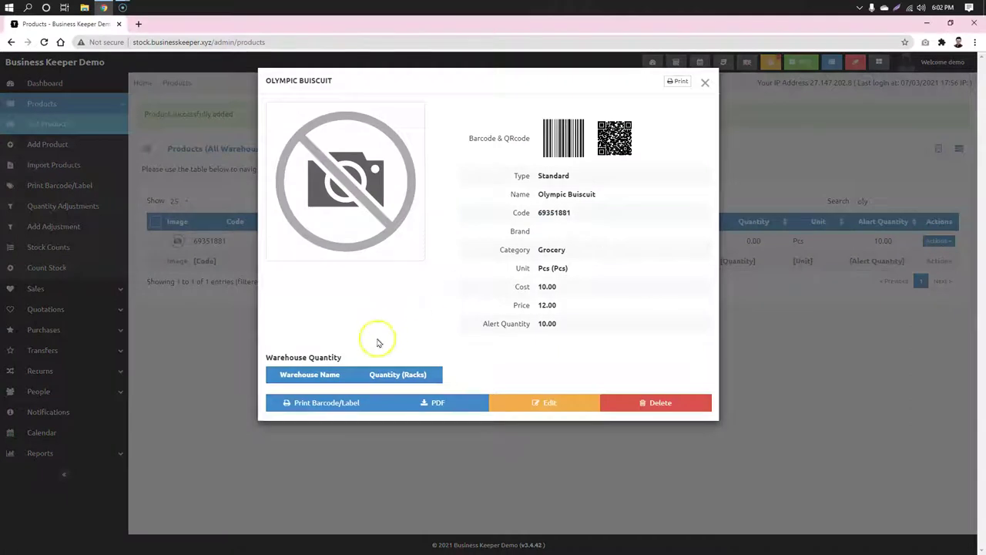
left_click(817, 347)
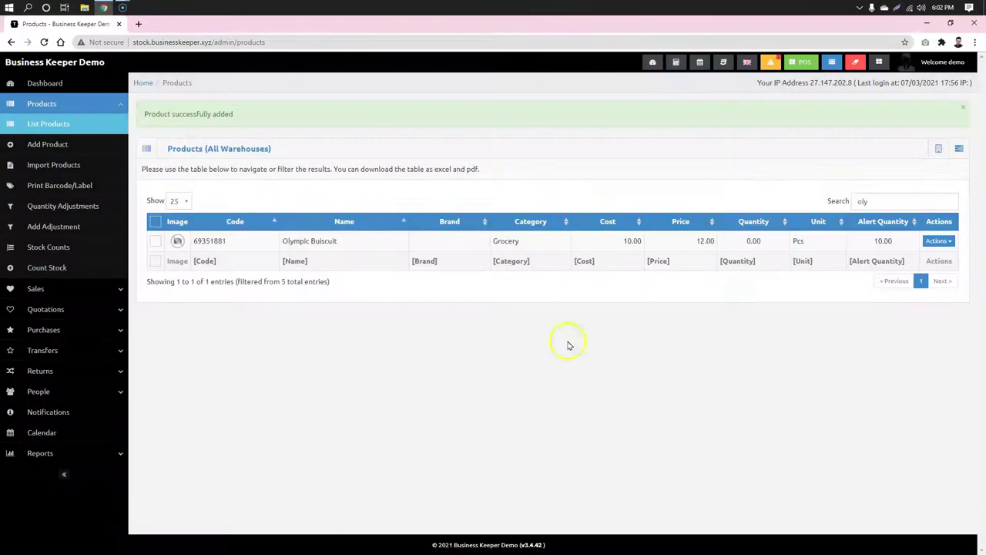
Step: Add Olympic Buiscuit to the barcode print list with a quantity of 10
left_click(59, 189)
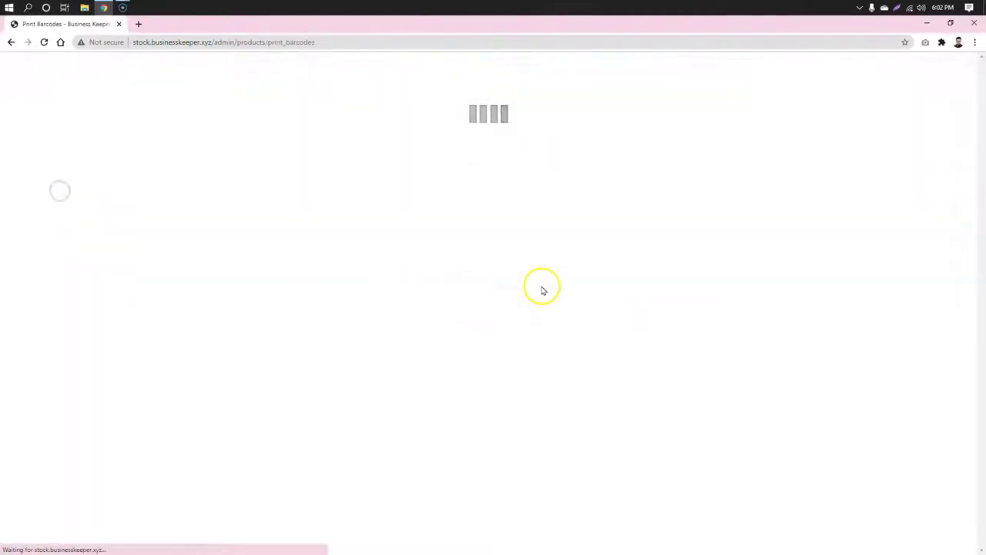
left_click(301, 181)
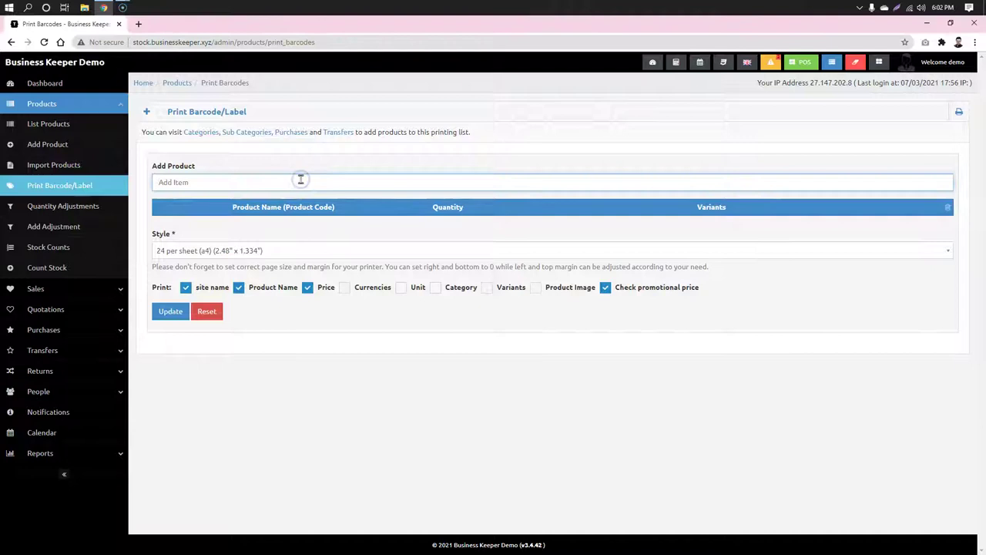
type("ol")
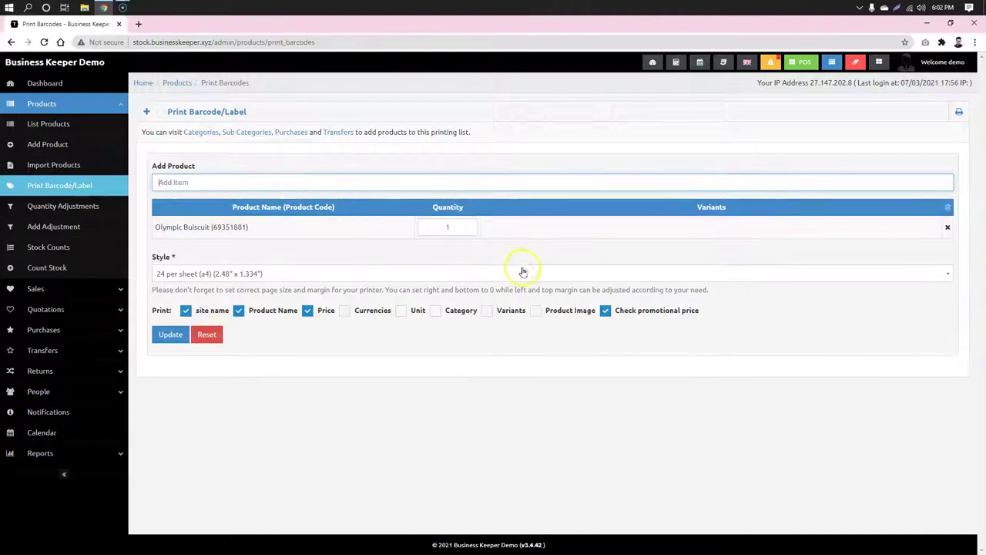
left_click(422, 222)
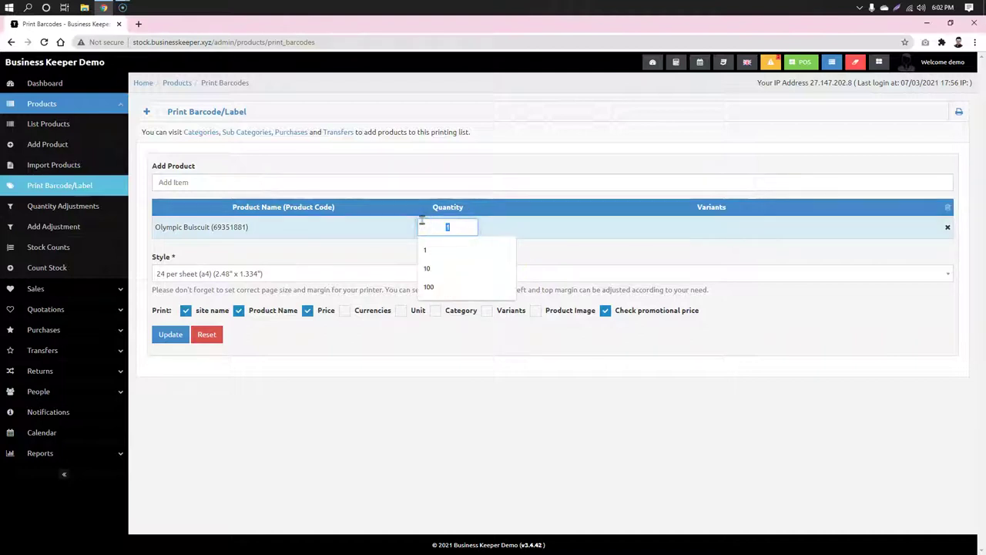
type("0")
left_click(645, 224)
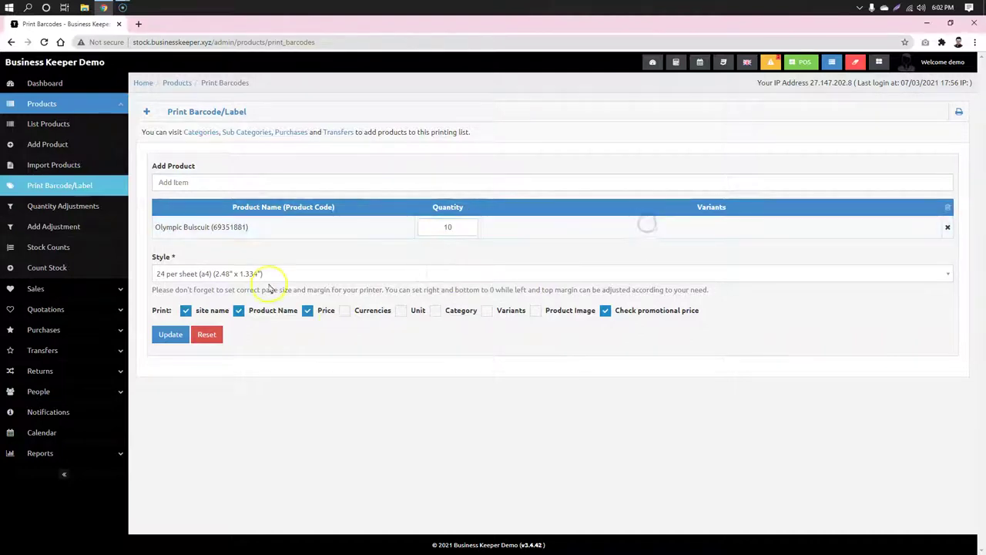
Step: Choose the 40 per sheet (a4) label style and generate the barcode sheet
left_click(249, 275)
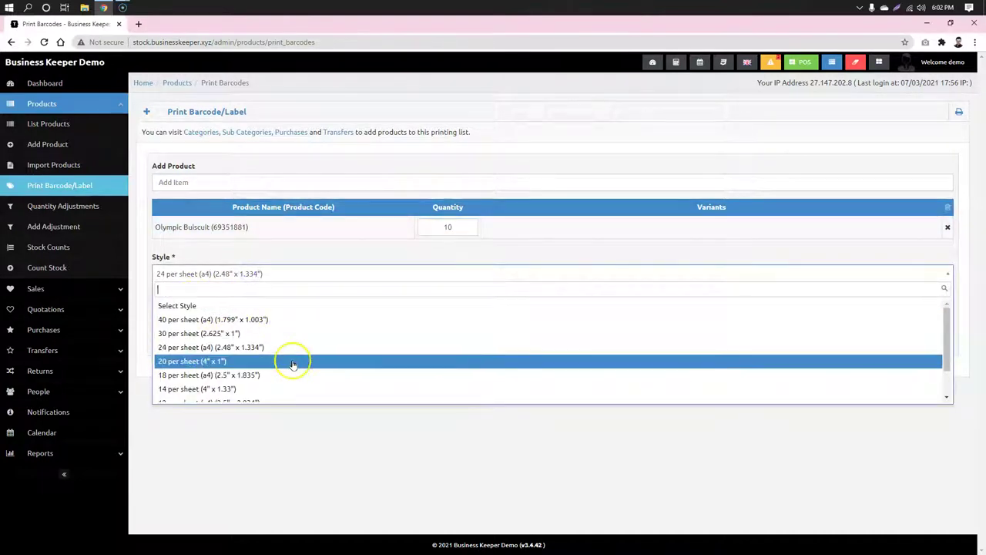
left_click(231, 319)
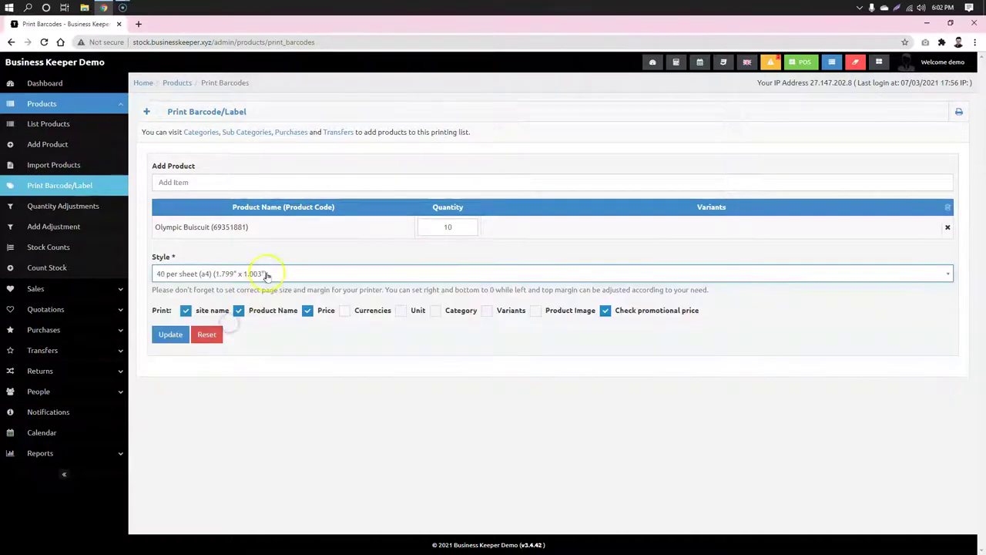
left_click(265, 274)
scroll(231, 378, "down", 3)
left_click(227, 391)
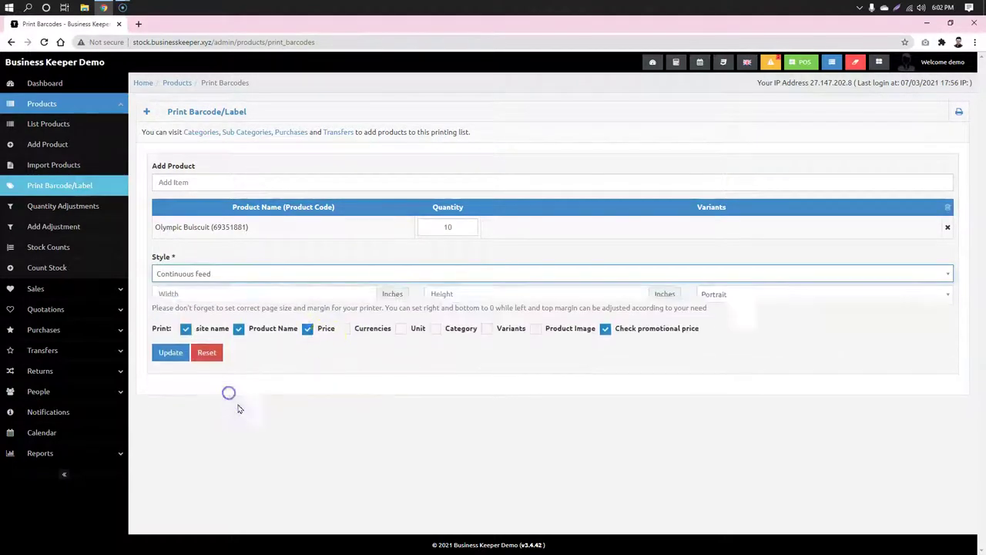
left_click(359, 275)
scroll(216, 346, "up", 5)
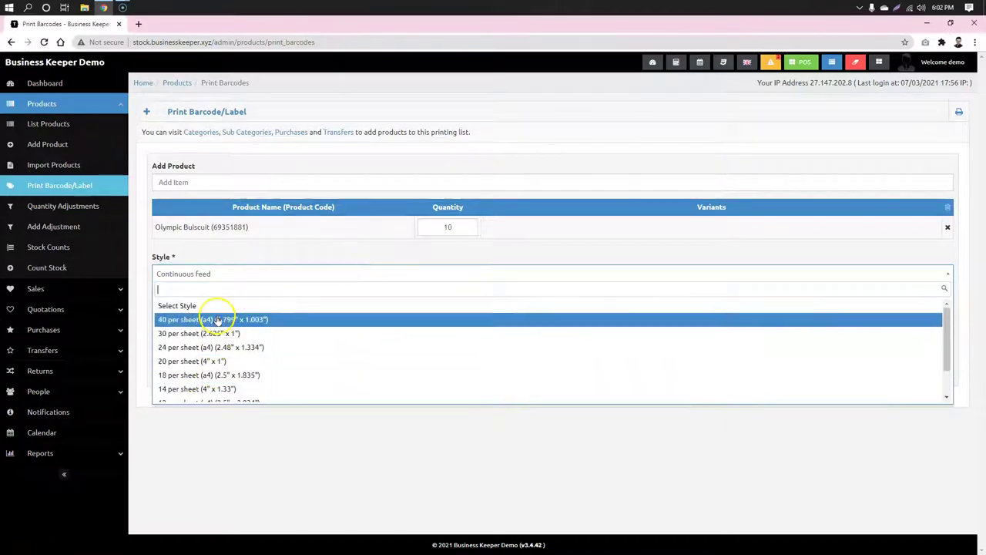
left_click(219, 318)
left_click(170, 361)
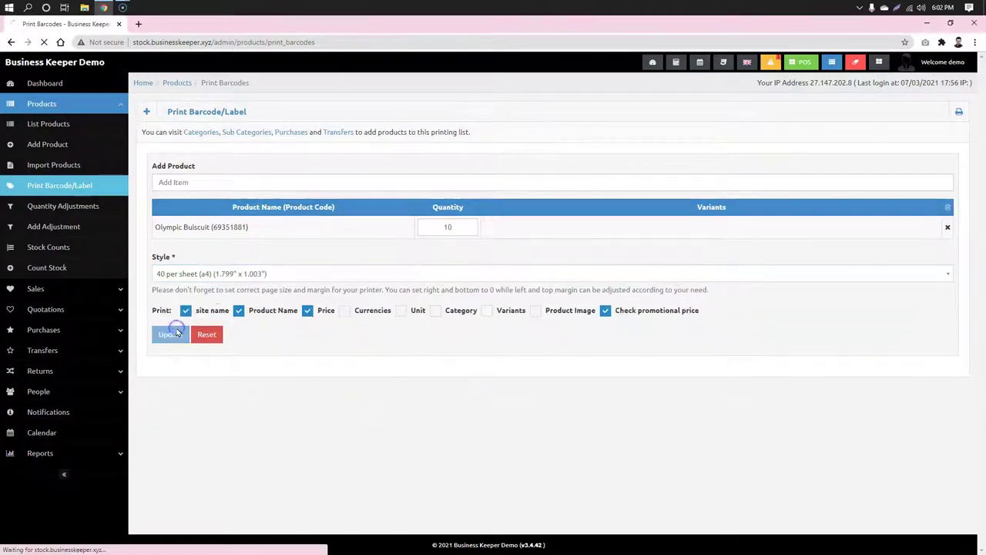
Step: Inspect the generated labels, then go to the Quantity Adjustments list
scroll(503, 269, "down", 3)
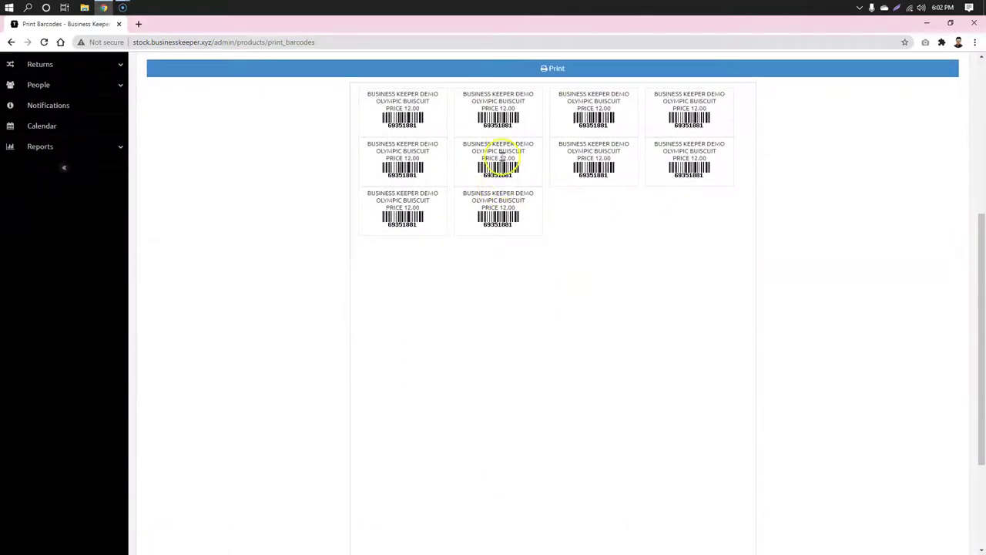
left_click_drag(455, 144, 490, 150)
left_click(544, 202)
left_click(476, 157)
left_click(522, 257)
scroll(409, 282, "up", 3)
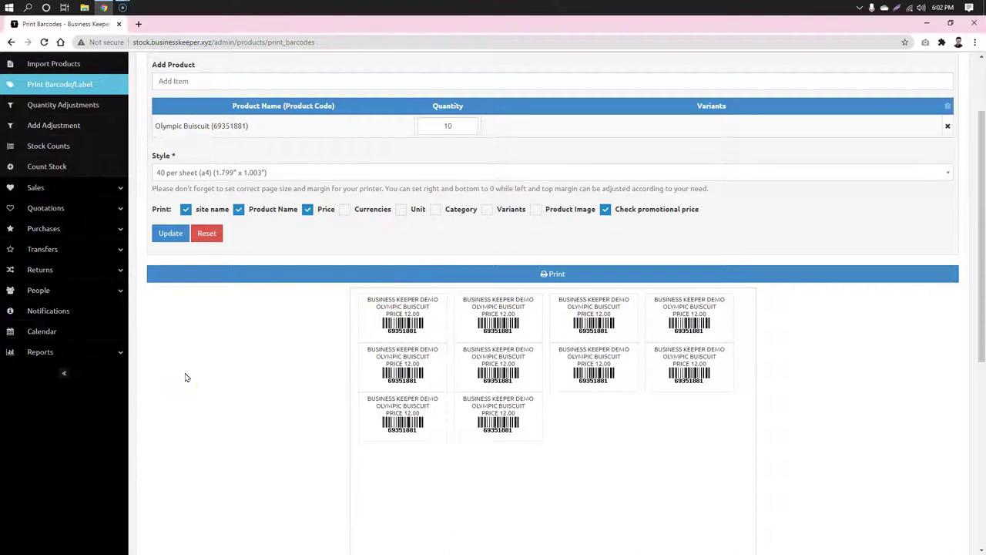
scroll(185, 373, "up", 2)
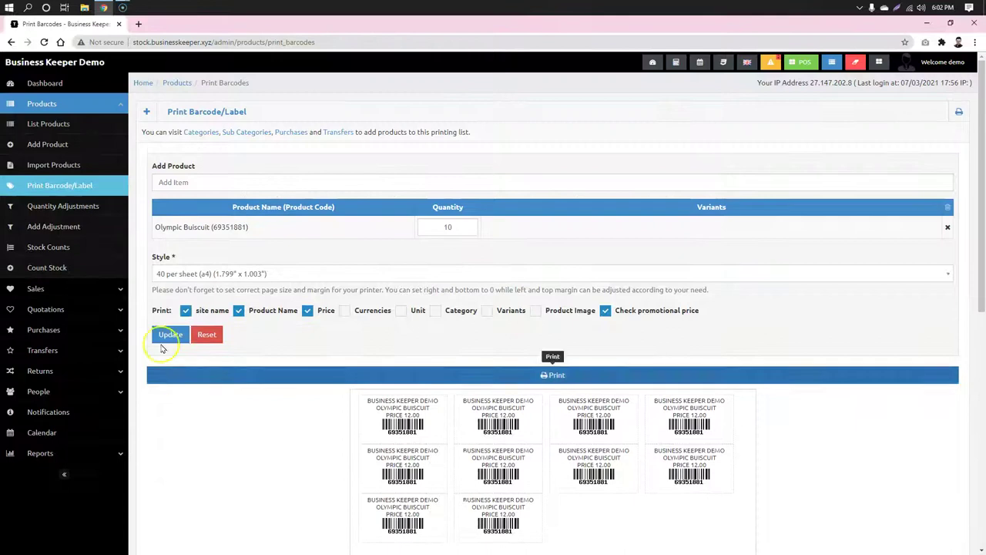
left_click(74, 208)
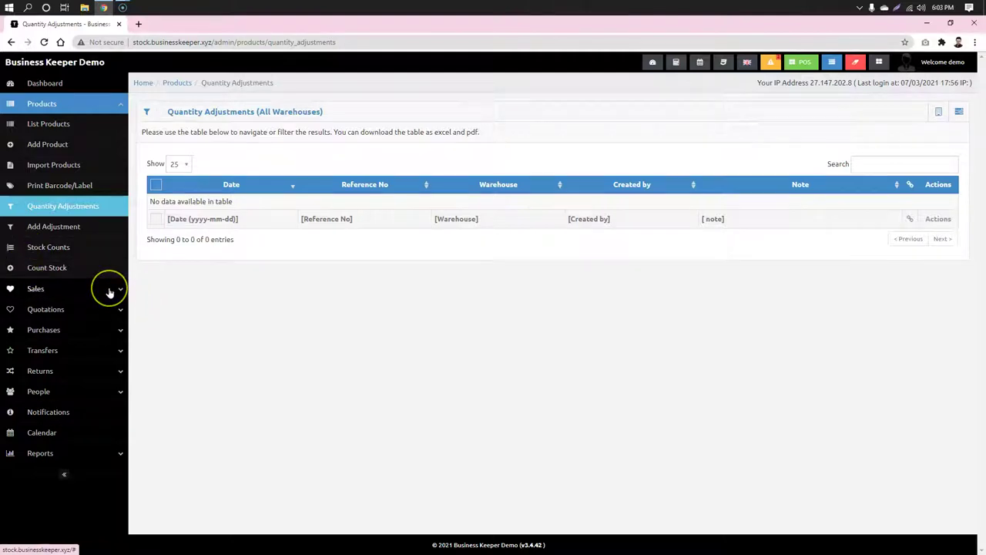
Step: Open List Products in a new browser tab and show Purchases > List Purchases there
right_click(31, 129)
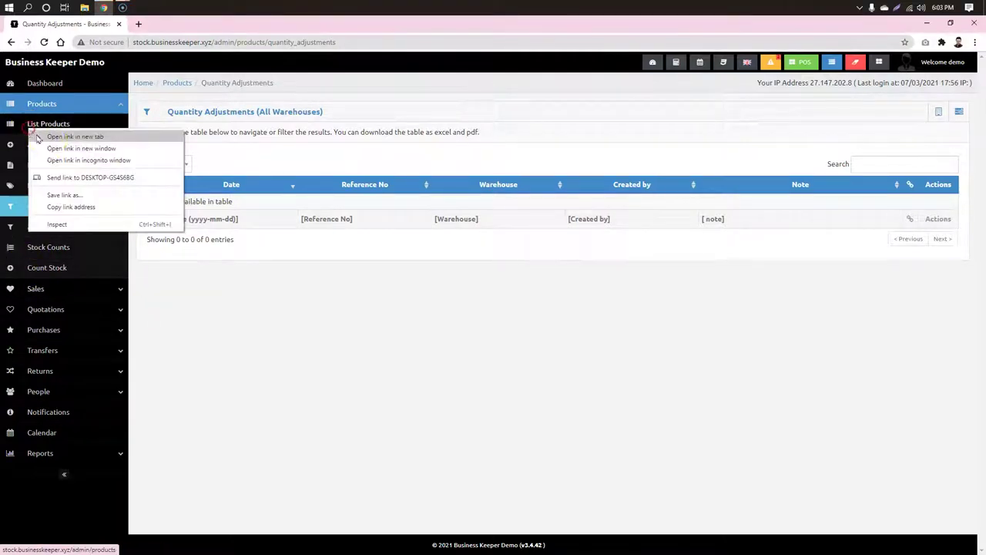
left_click(51, 137)
left_click(185, 23)
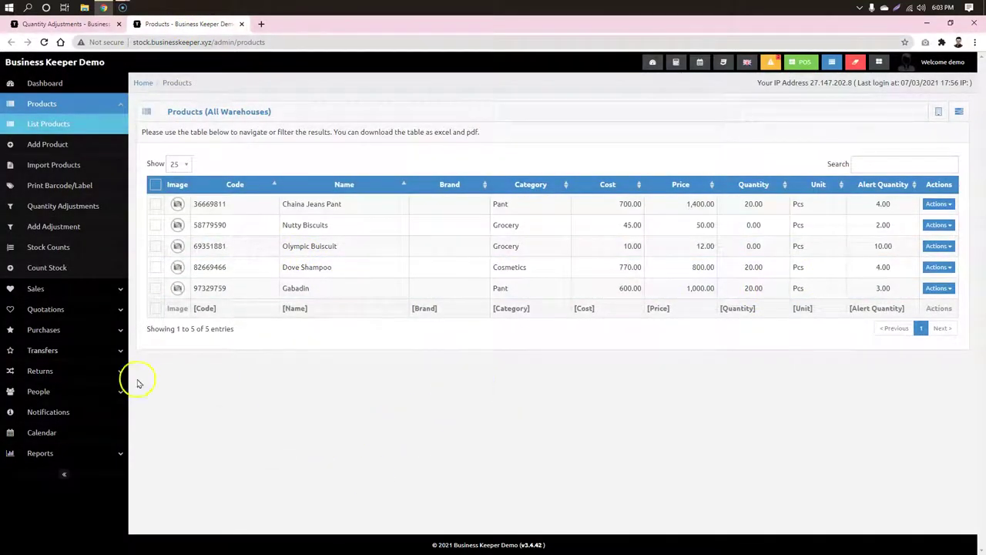
left_click(121, 333)
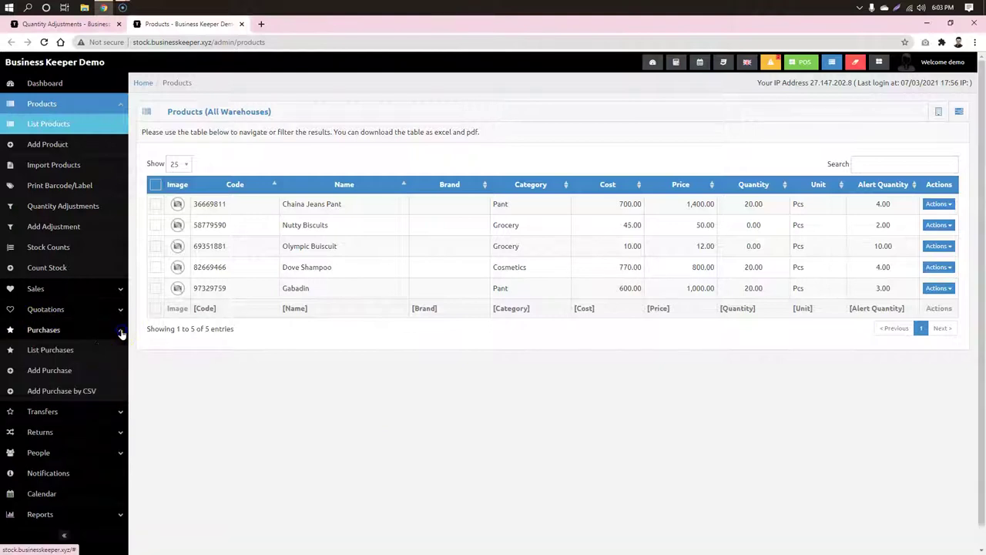
left_click(44, 351)
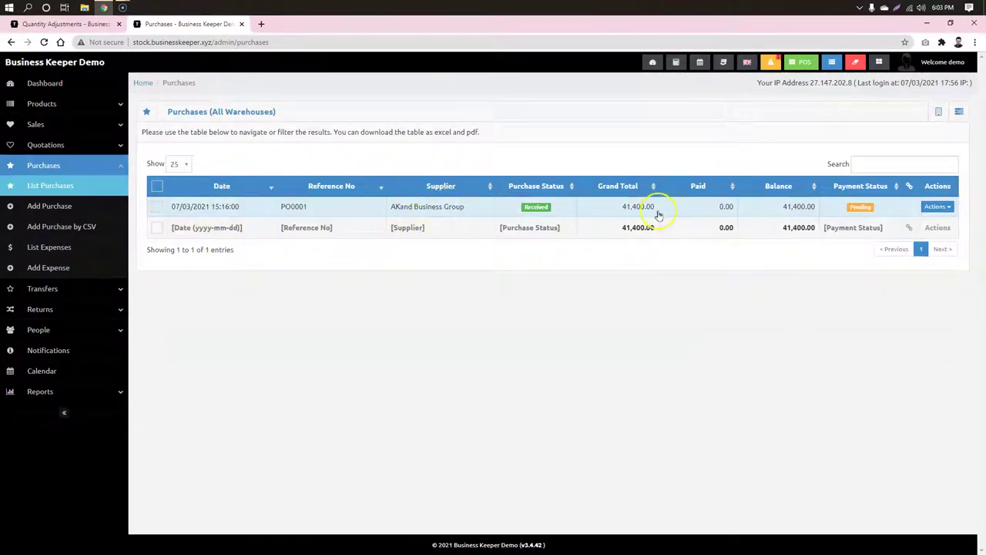
Step: Review purchase PO0001's details, then go to Add Purchase for a new purchase
left_click(543, 214)
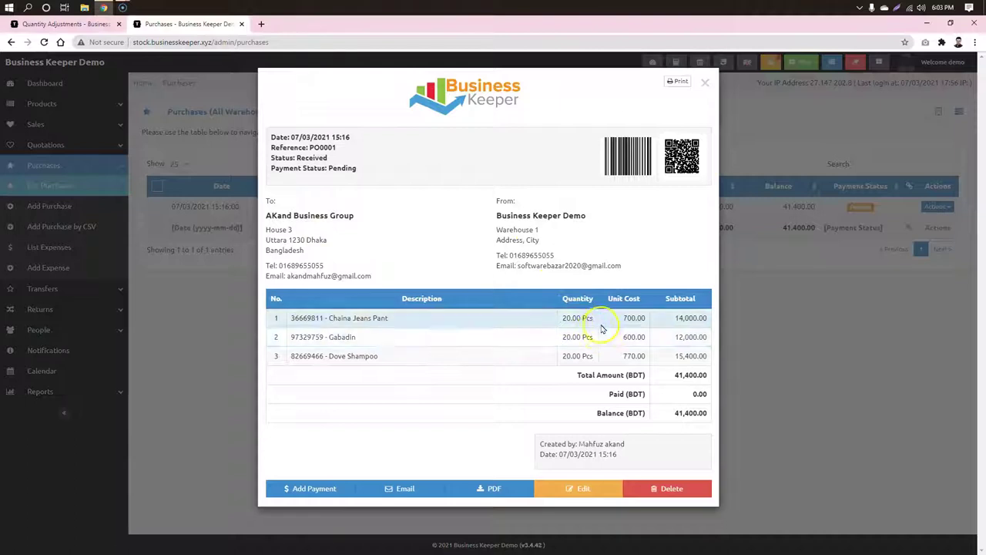
left_click(639, 322)
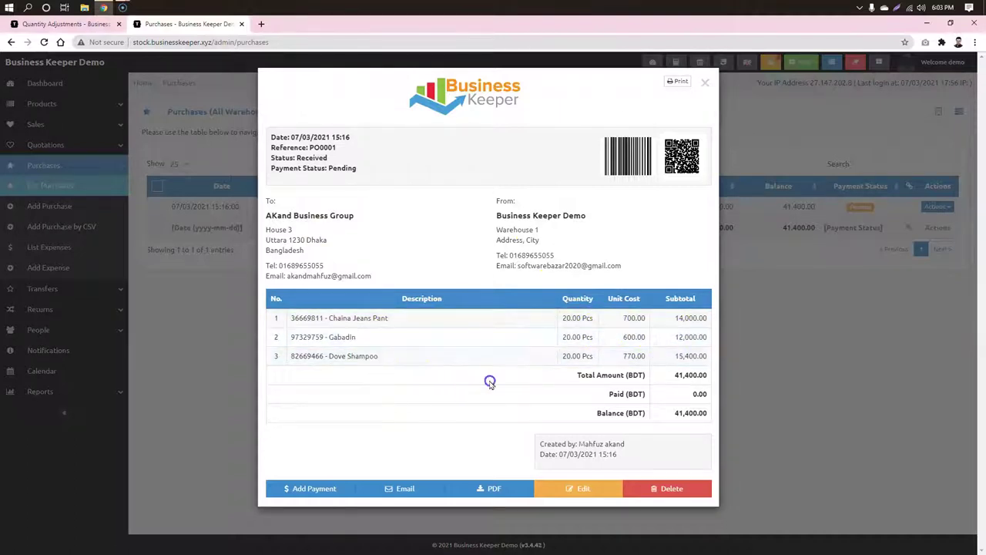
left_click(815, 336)
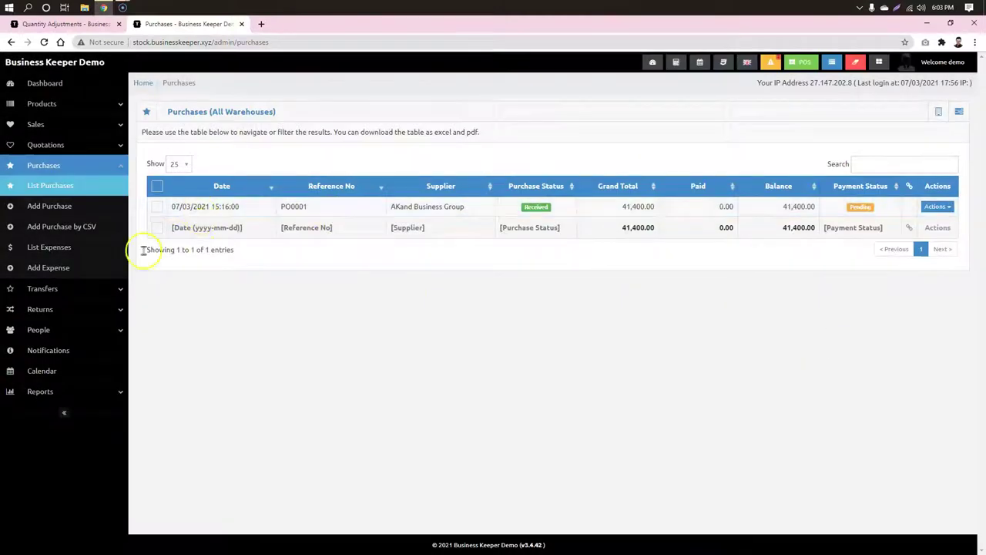
left_click(48, 206)
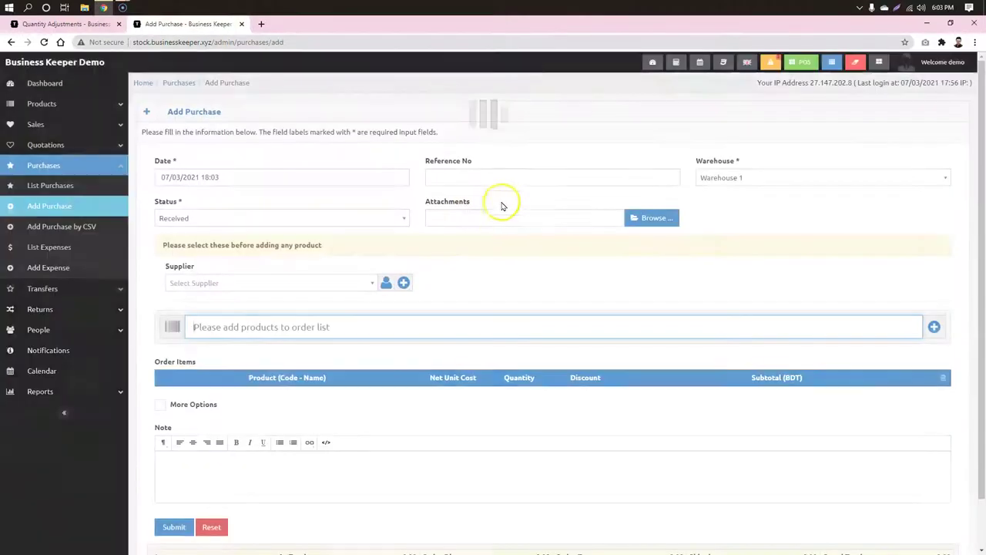
Step: Check the purchase date and keep Warehouse 1 as the warehouse
left_click(748, 216)
left_click(220, 173)
left_click(729, 173)
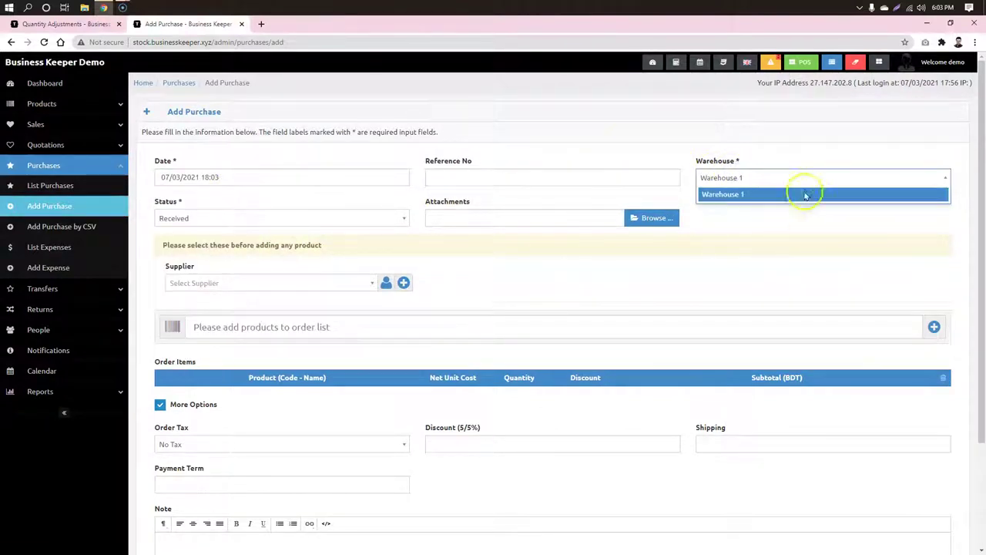
left_click(772, 195)
left_click(862, 221)
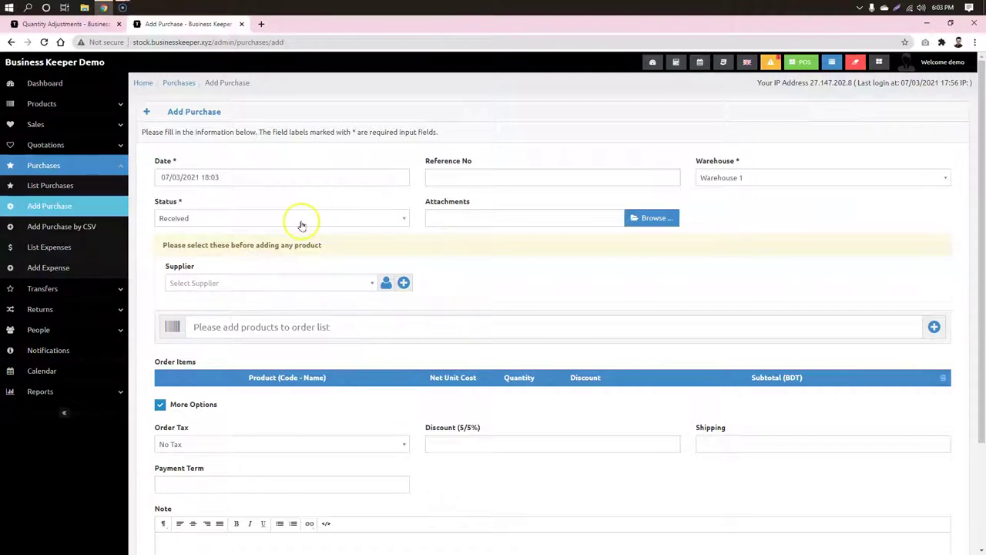
Step: Choose AKand Business Group as the purchase supplier
left_click(271, 283)
type("a")
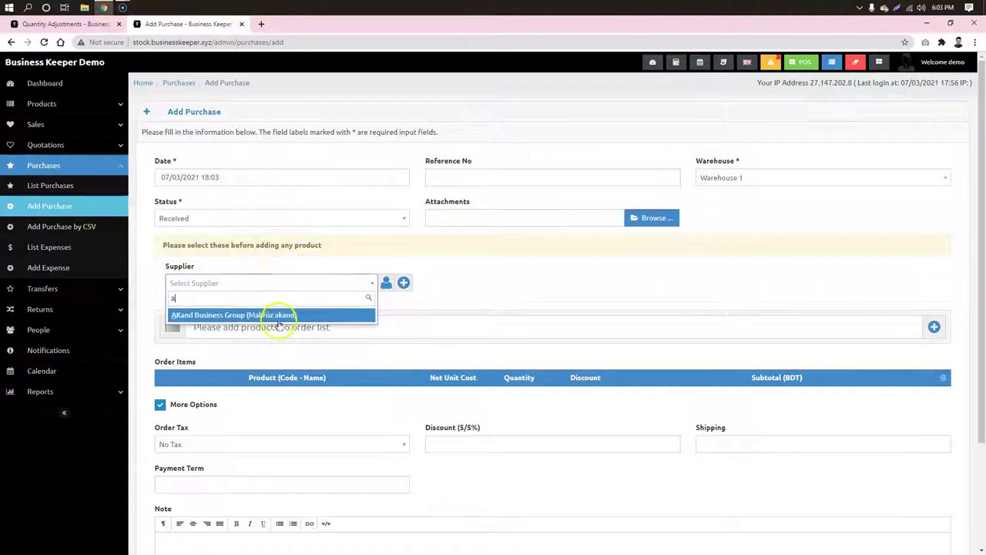
left_click(278, 314)
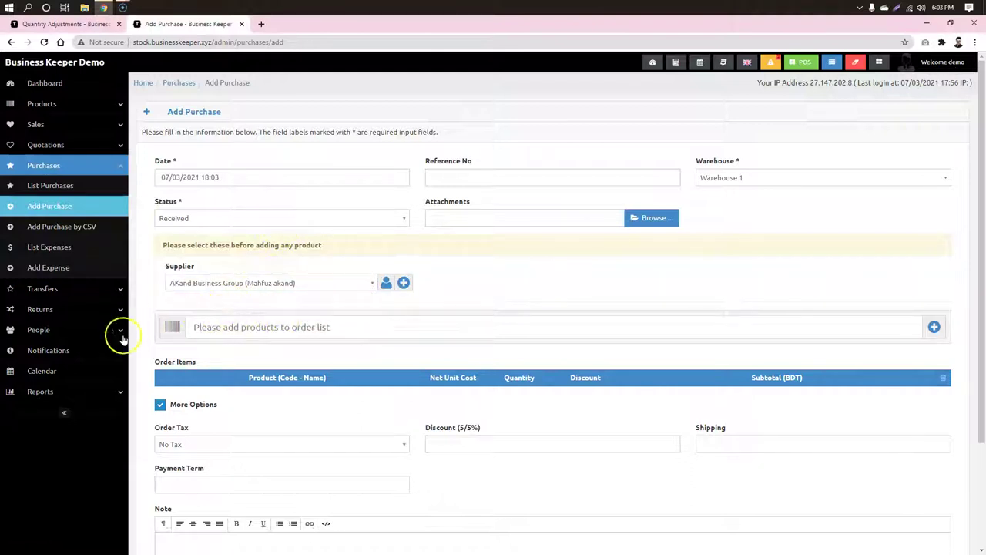
left_click(35, 330)
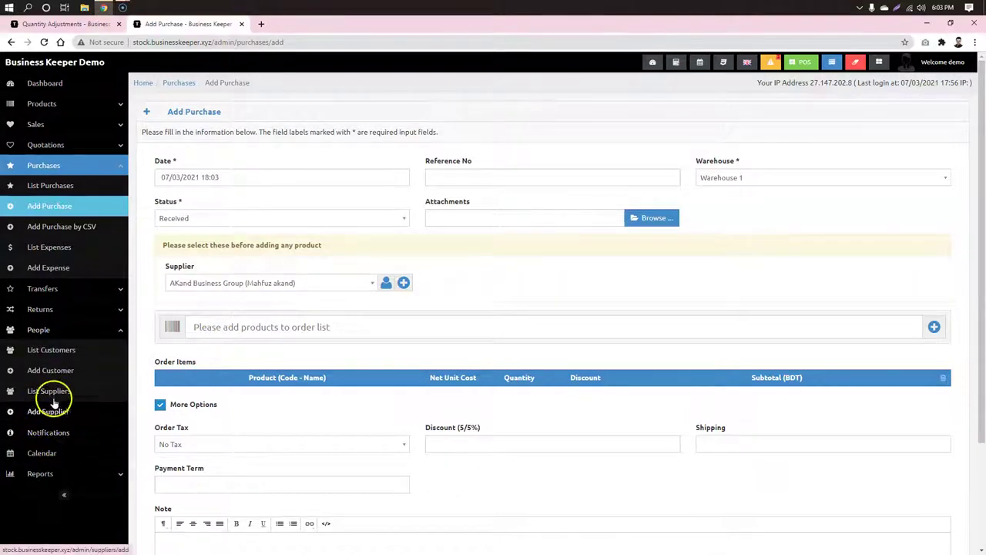
Step: Add Olympic Buiscuit to the order list with quantity 100
left_click(434, 329)
type("ol")
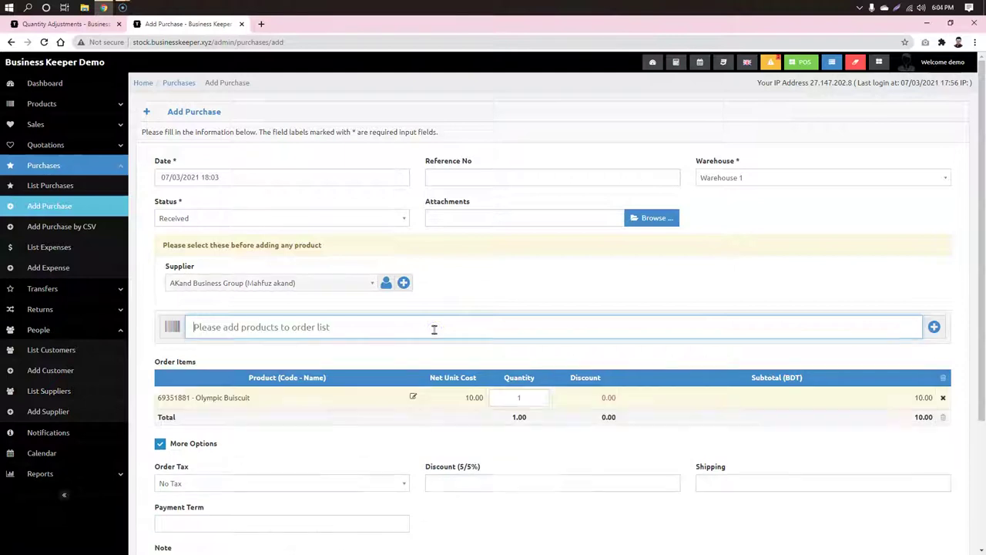
scroll(361, 385, "down", 2)
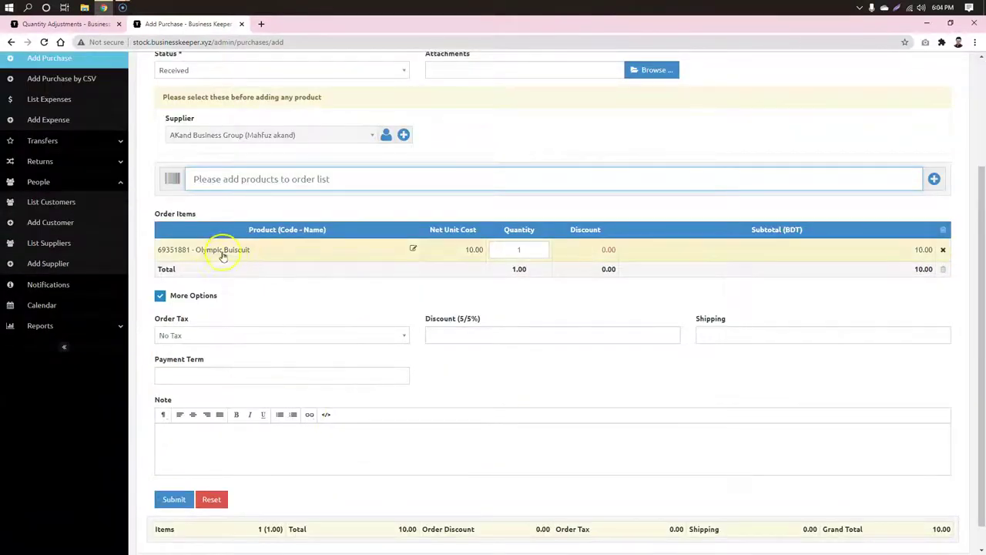
left_click(506, 244)
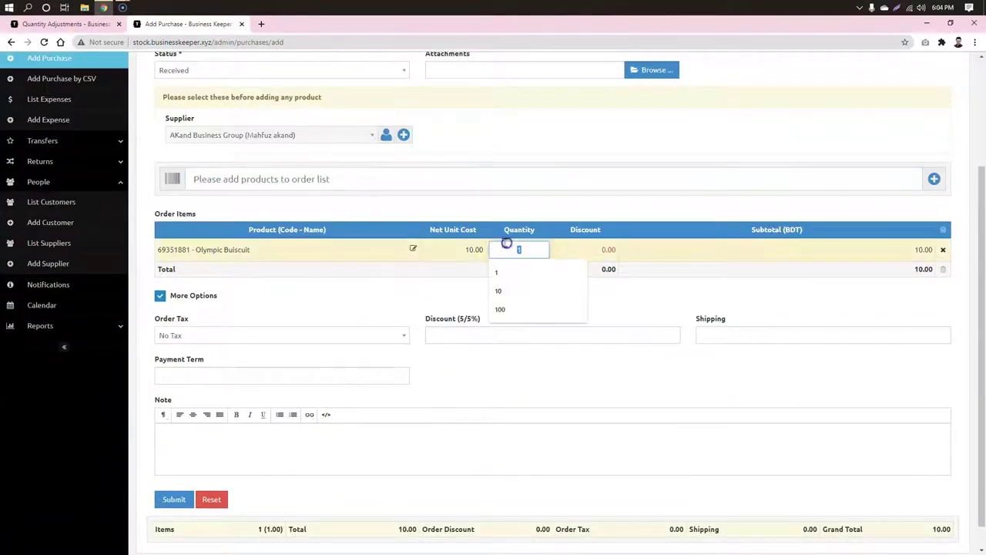
type("00")
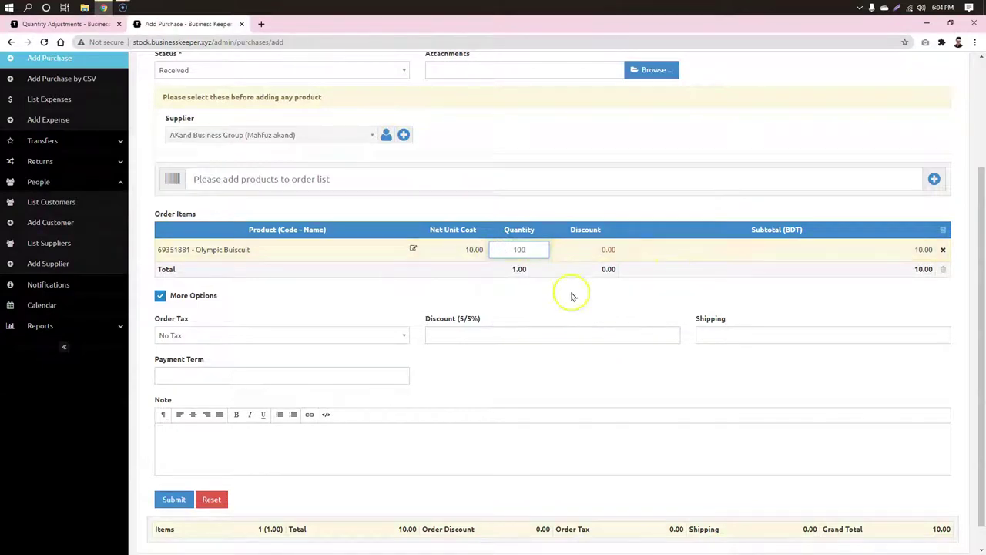
left_click(703, 269)
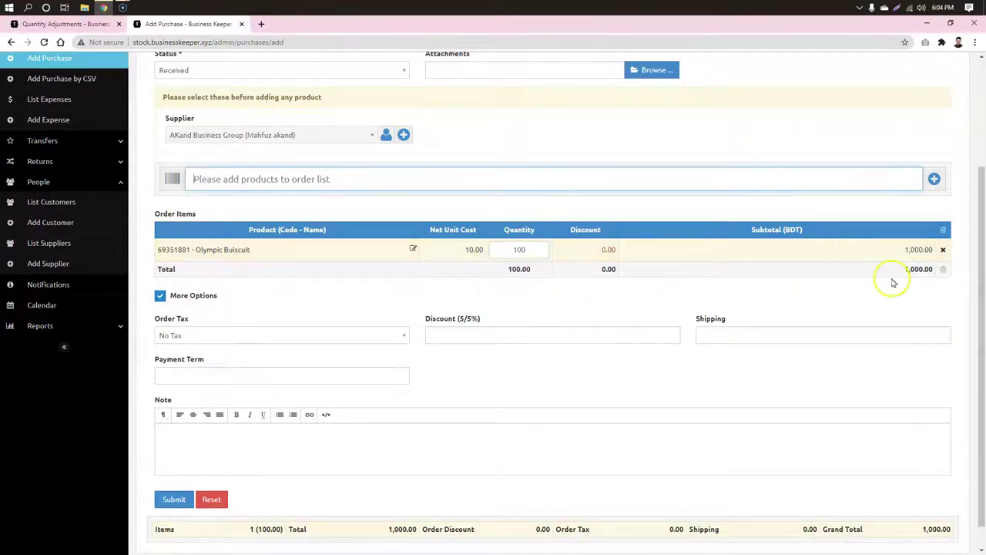
left_click(202, 298)
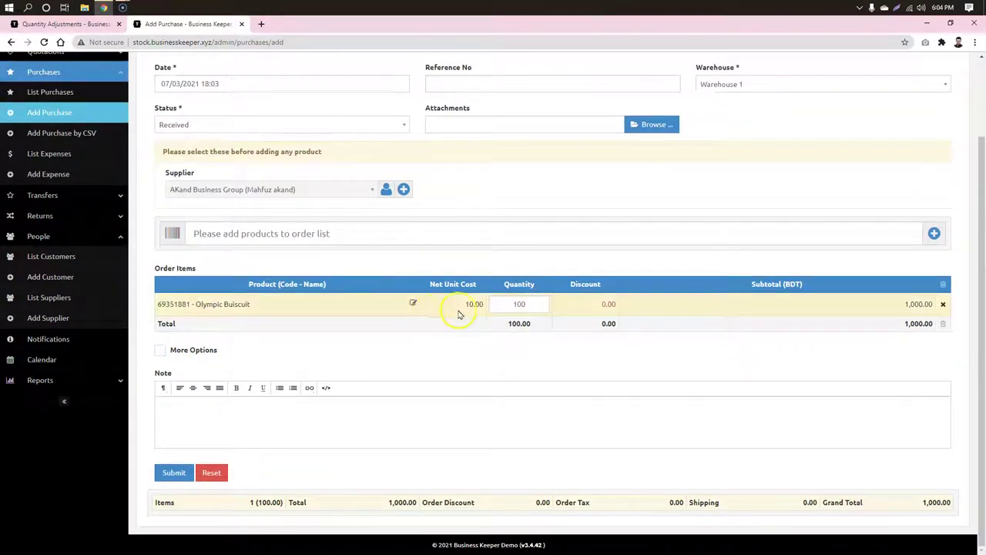
Step: Change the biscuit line's unit cost to 9.50 and save the 950.00 purchase
left_click(414, 302)
left_click_drag(475, 214, 441, 212)
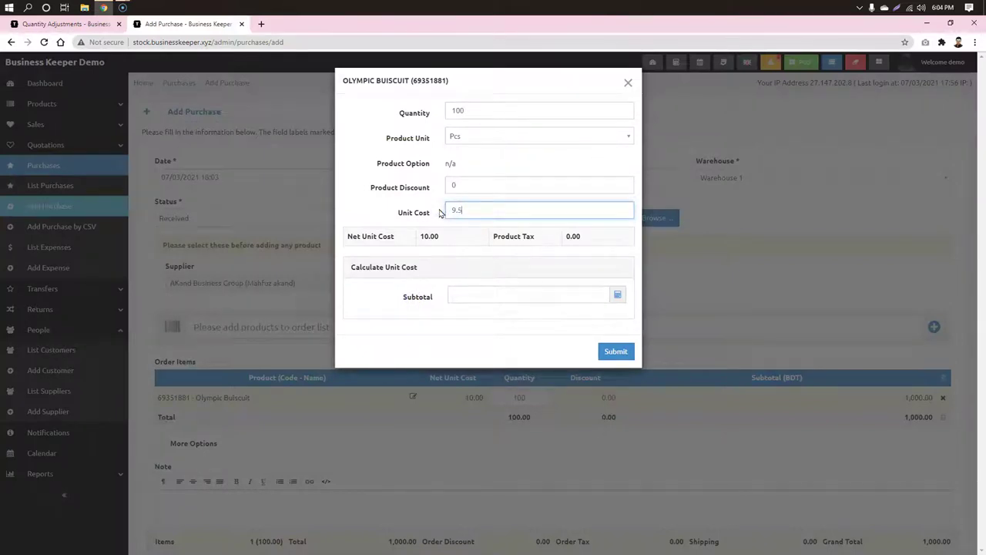
type("9.50")
left_click(617, 352)
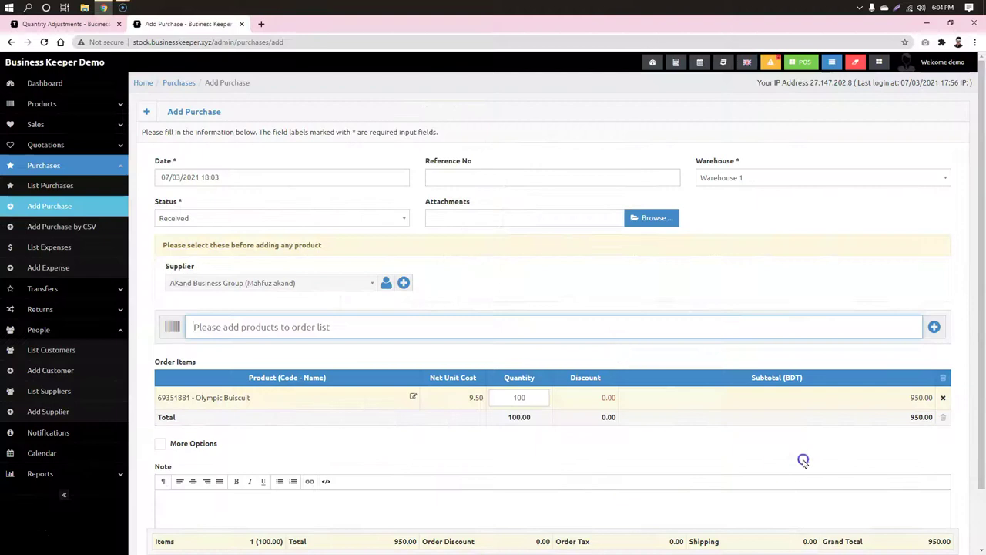
left_click_drag(925, 423, 914, 416)
left_click(787, 436)
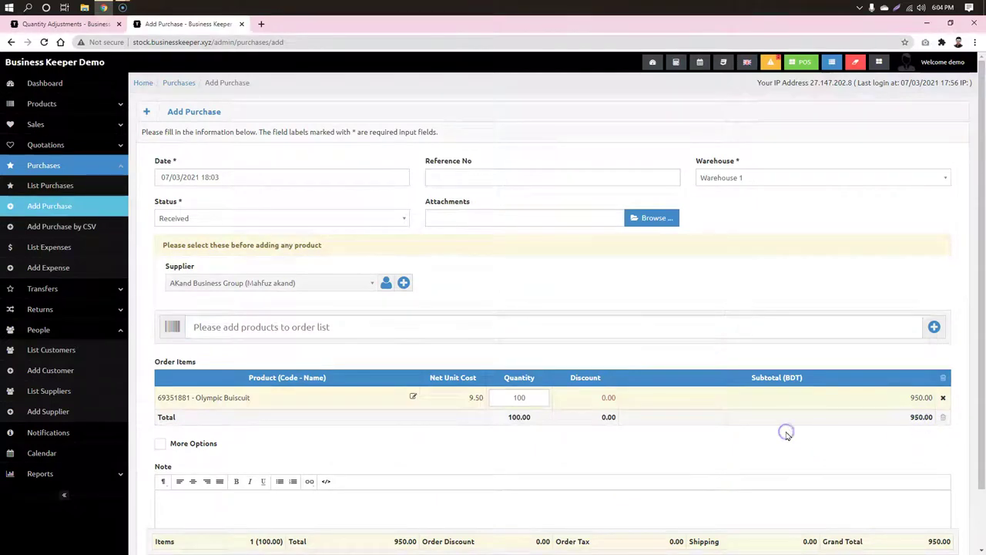
scroll(362, 449, "down", 1)
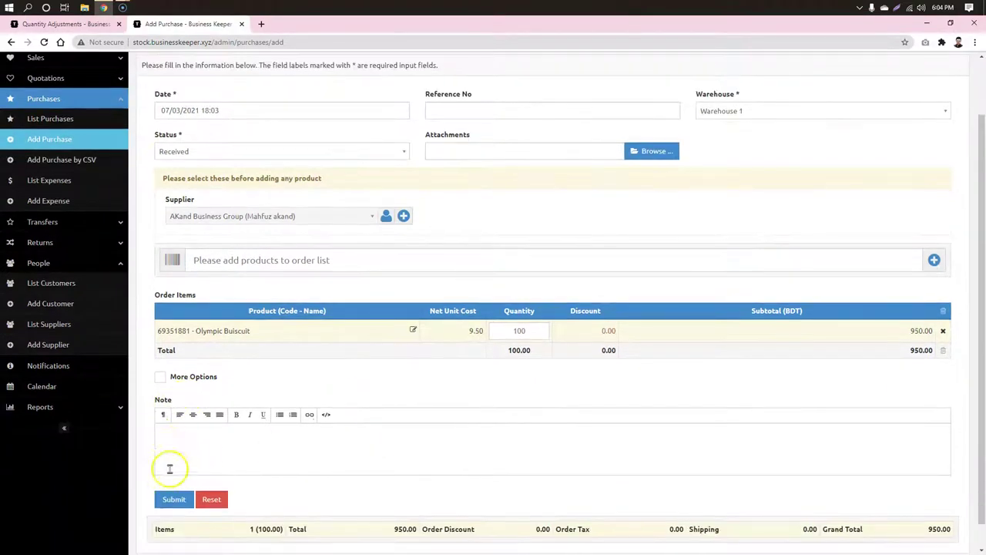
left_click(172, 500)
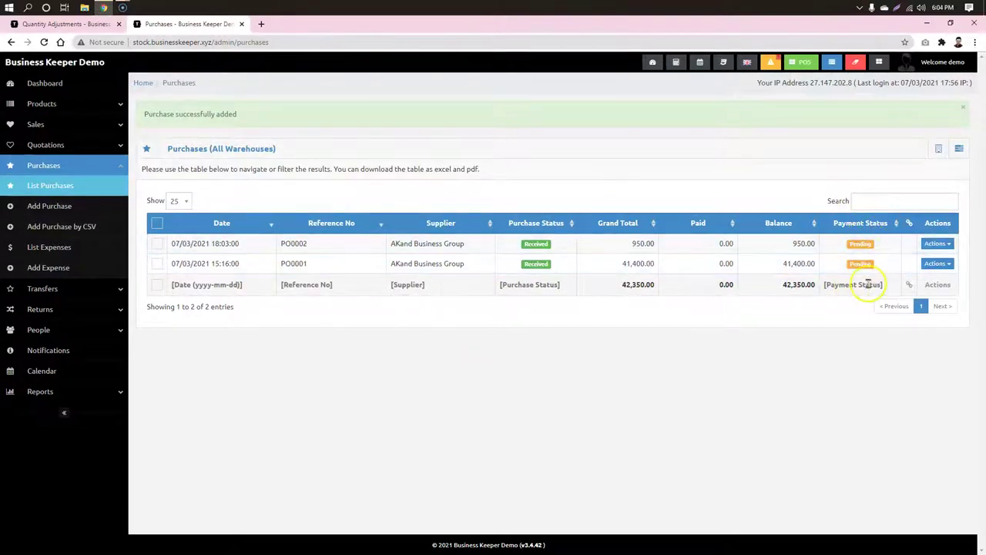
Step: Record a 500 payment on purchase PO0002
left_click(941, 244)
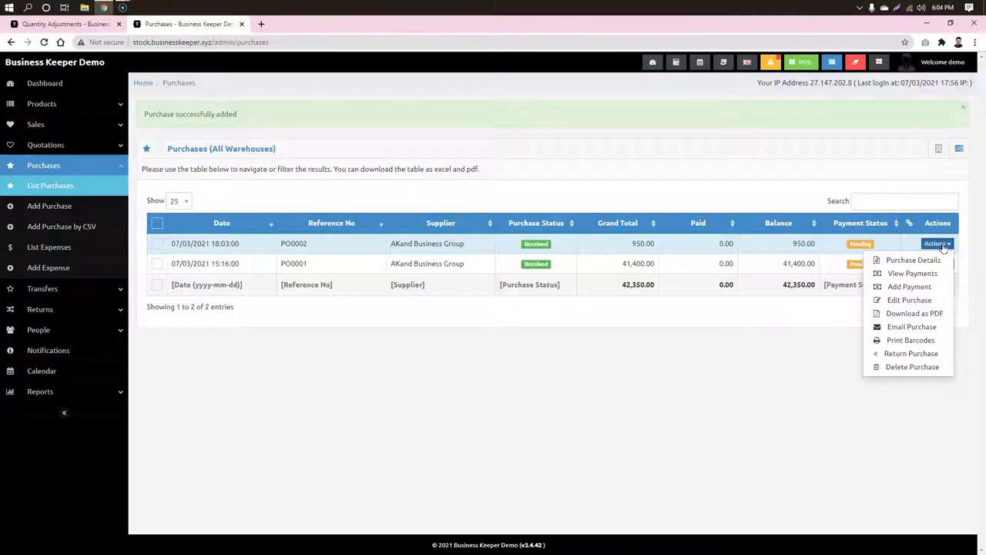
left_click(909, 287)
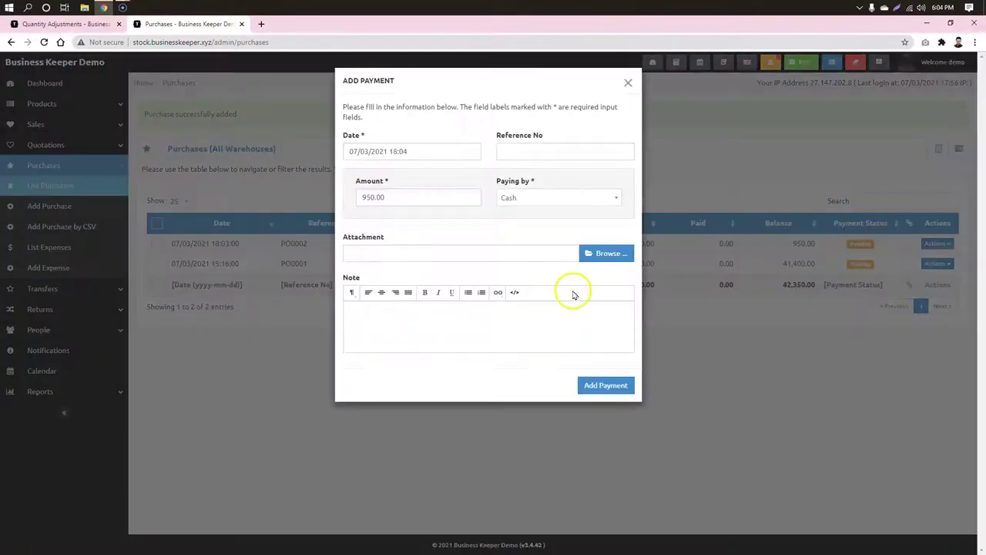
left_click_drag(398, 197, 373, 197)
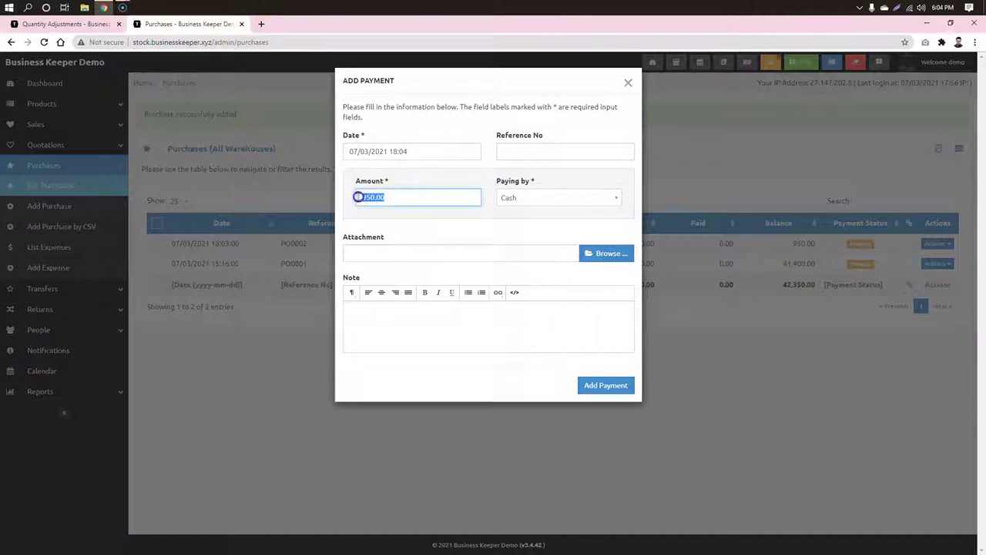
type("500")
left_click(553, 223)
left_click(606, 388)
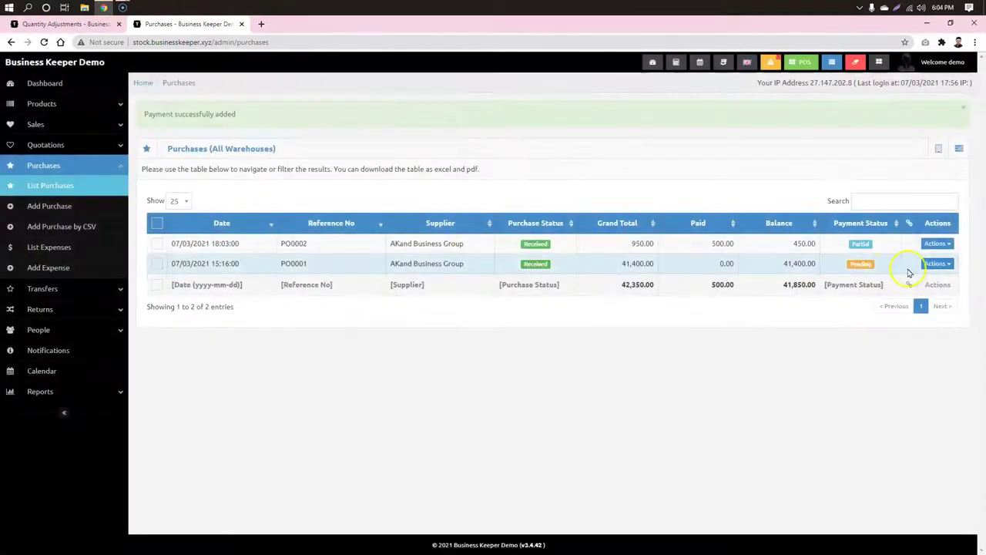
Step: Check PO0002's details: 500.00 paid, 450.00 still due, status Partial
left_click(751, 245)
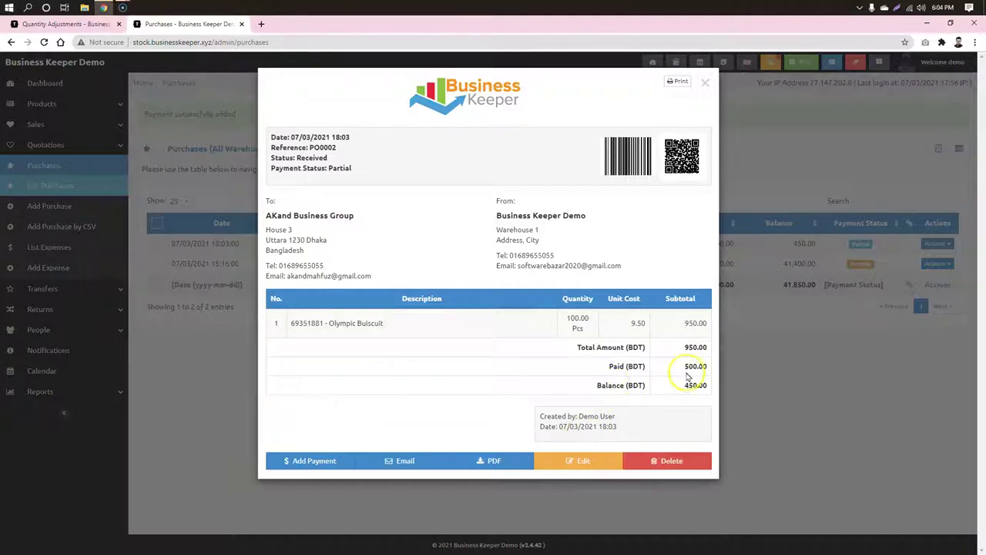
left_click_drag(705, 365, 679, 366)
left_click(886, 380)
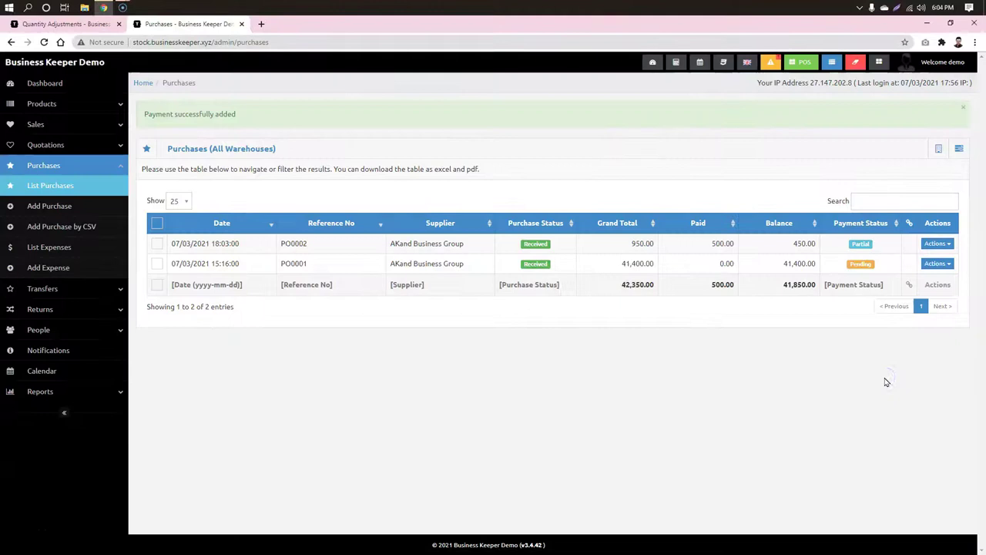
left_click(798, 393)
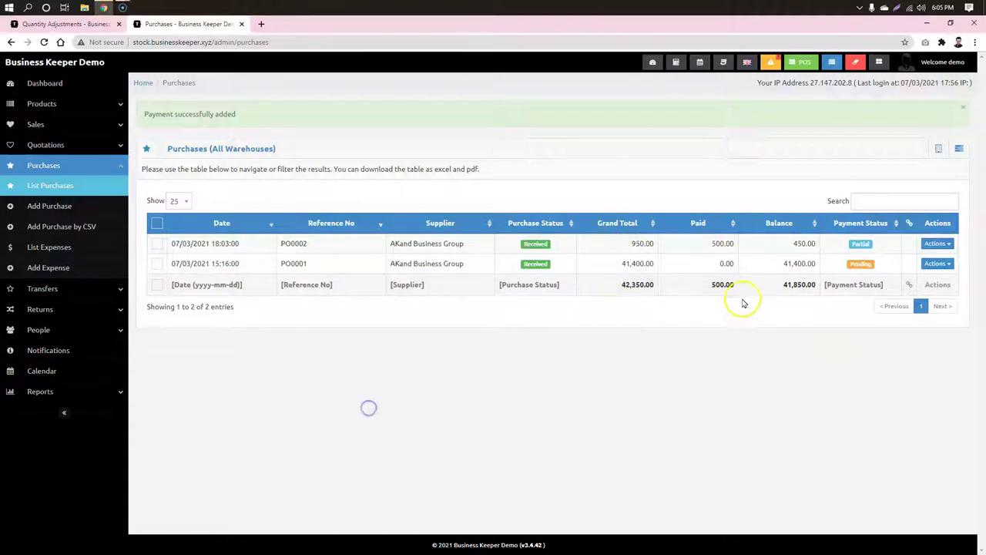
left_click(765, 244)
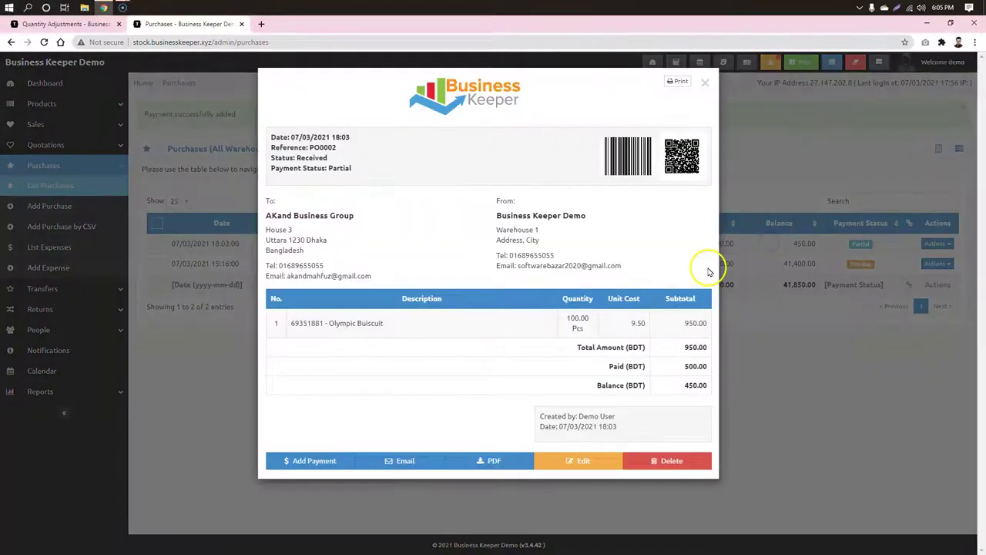
left_click(799, 367)
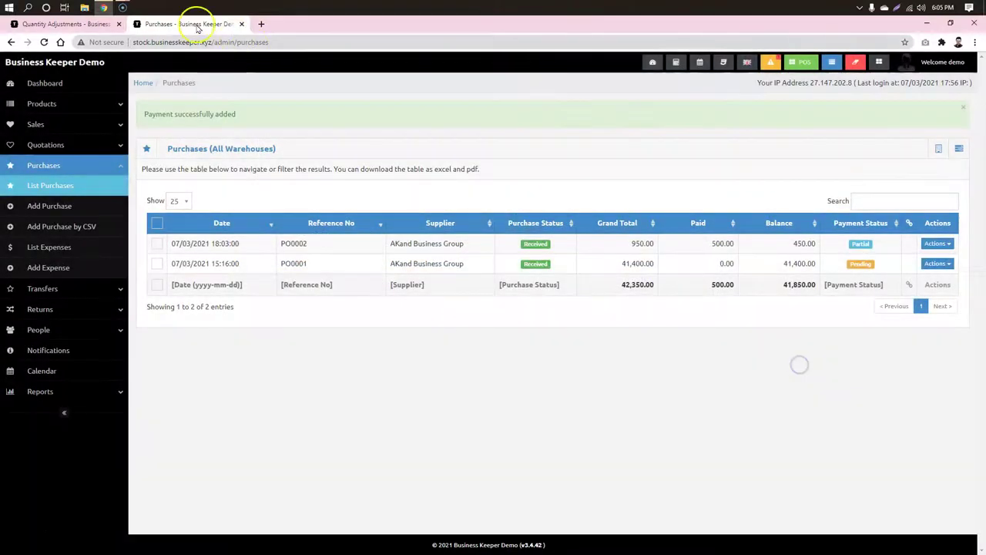
Step: Confirm Olympic Buiscuit stock of 100.00 in Warehouse 1, then return to the Dashboard
left_click(77, 108)
left_click(54, 124)
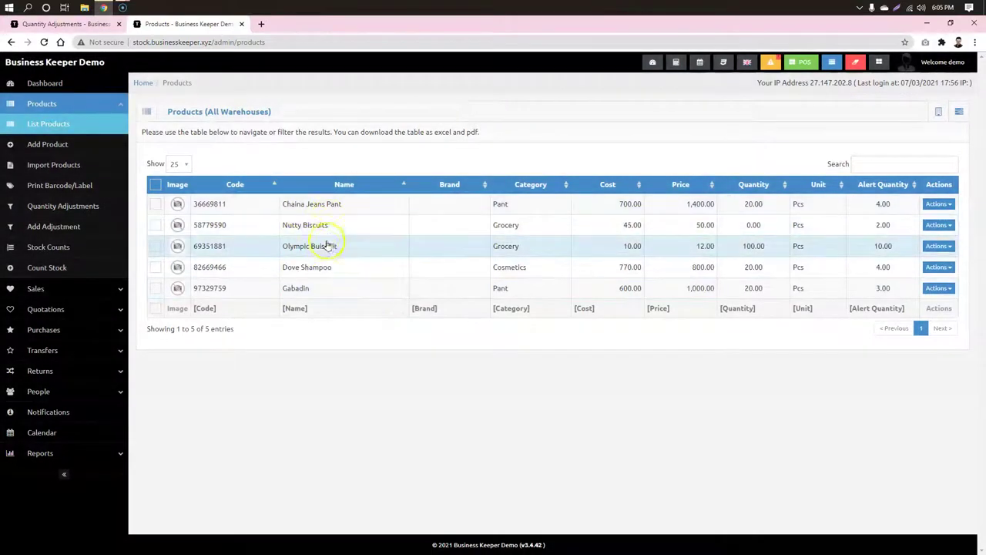
left_click(762, 248)
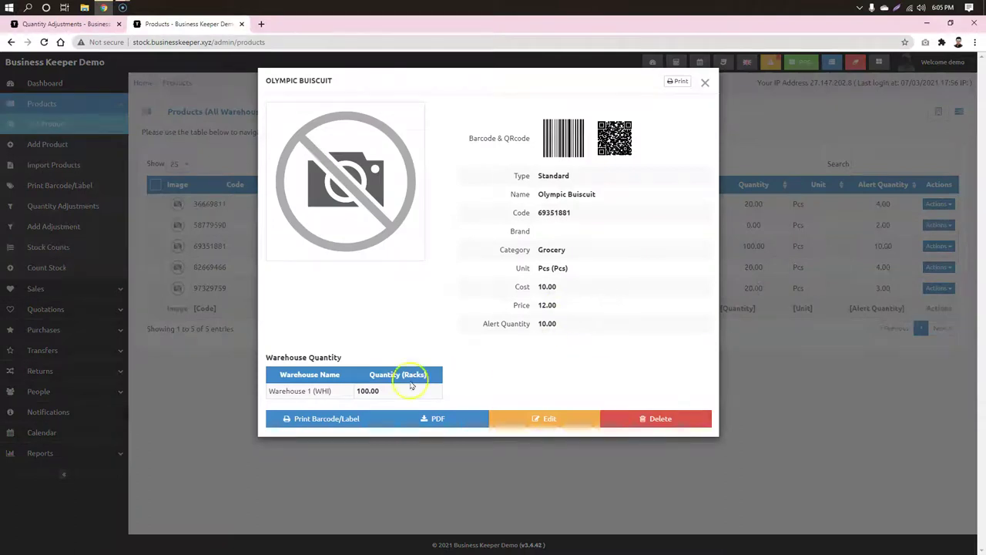
left_click(827, 355)
left_click(109, 531)
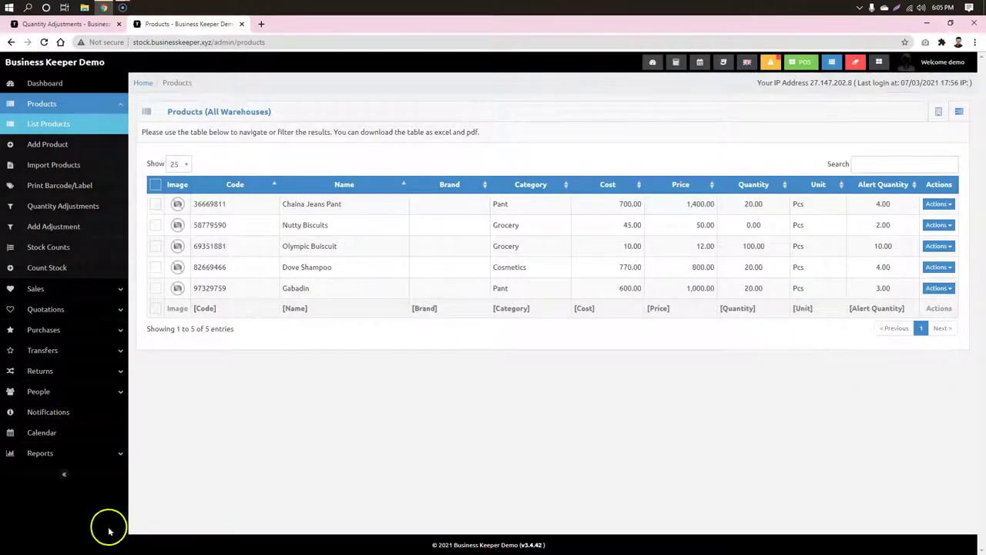
left_click(425, 413)
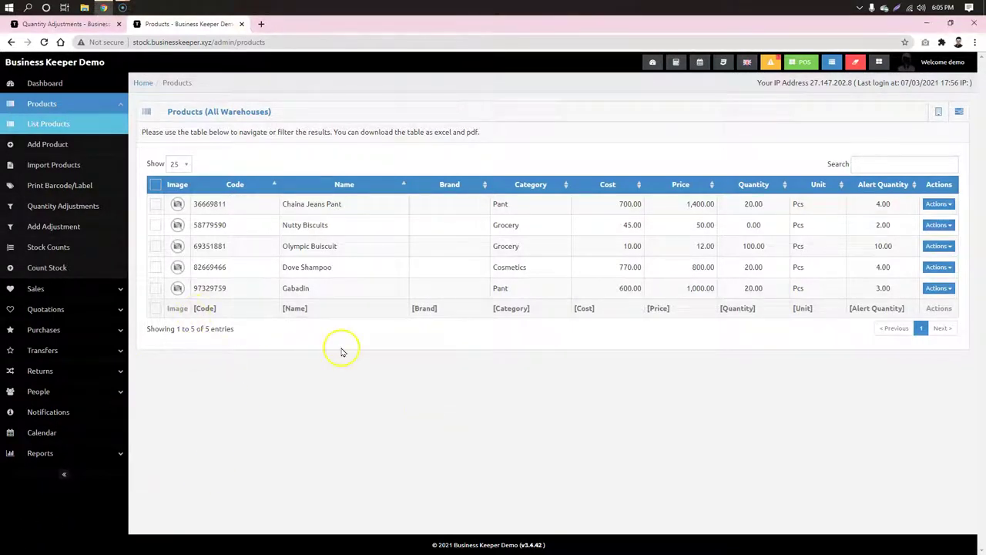
left_click(26, 85)
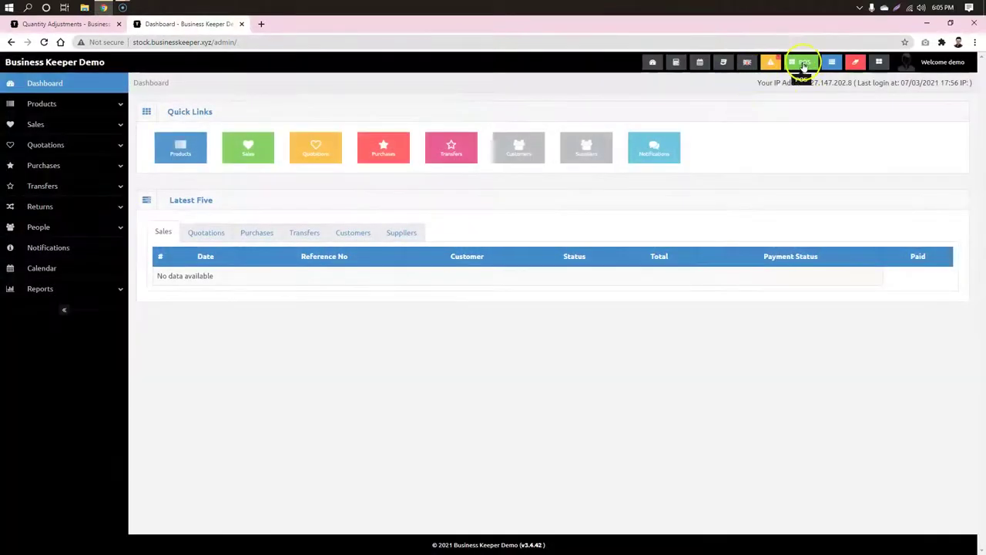
Step: Open the POS in a new tab and start the register with 0 cash in hand
right_click(803, 65)
left_click(842, 70)
left_click(268, 26)
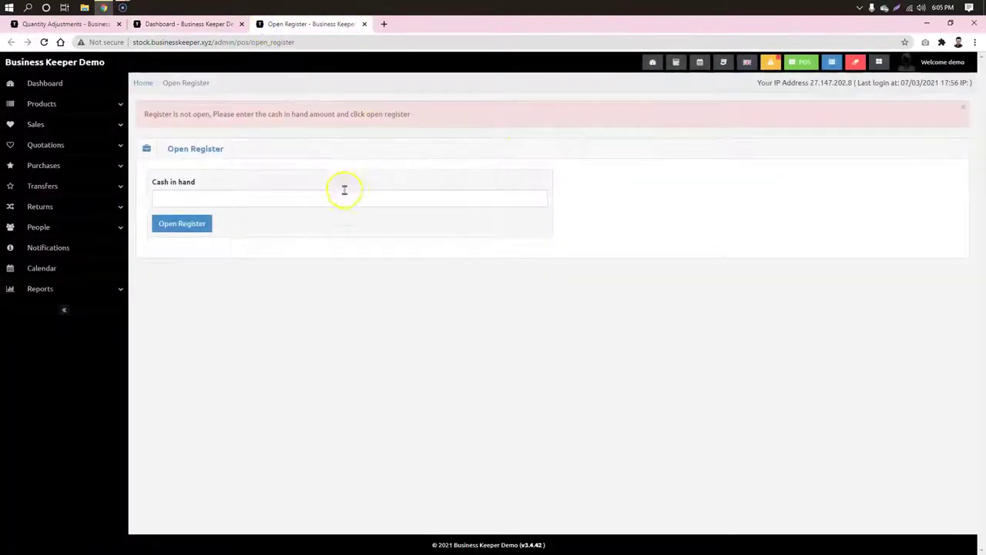
left_click(325, 201)
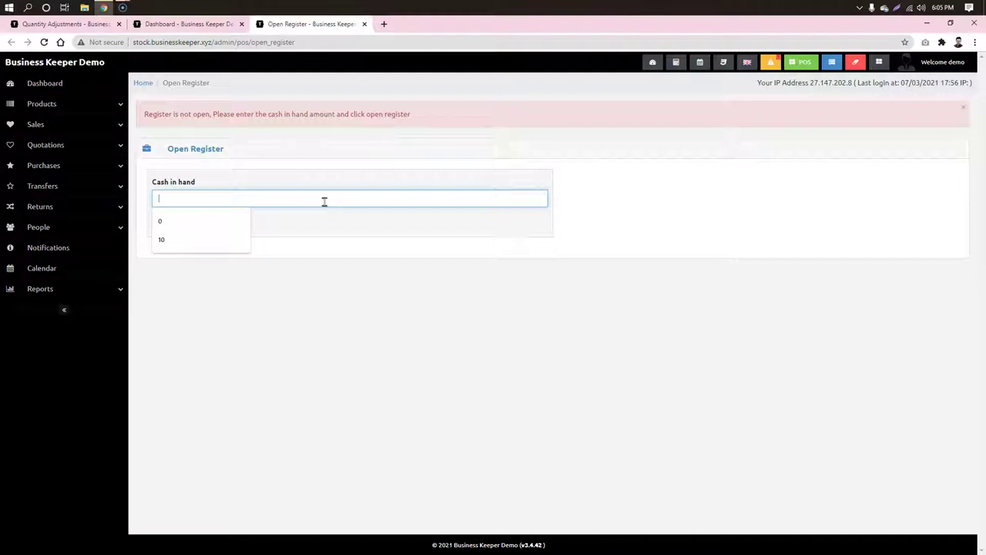
type("0")
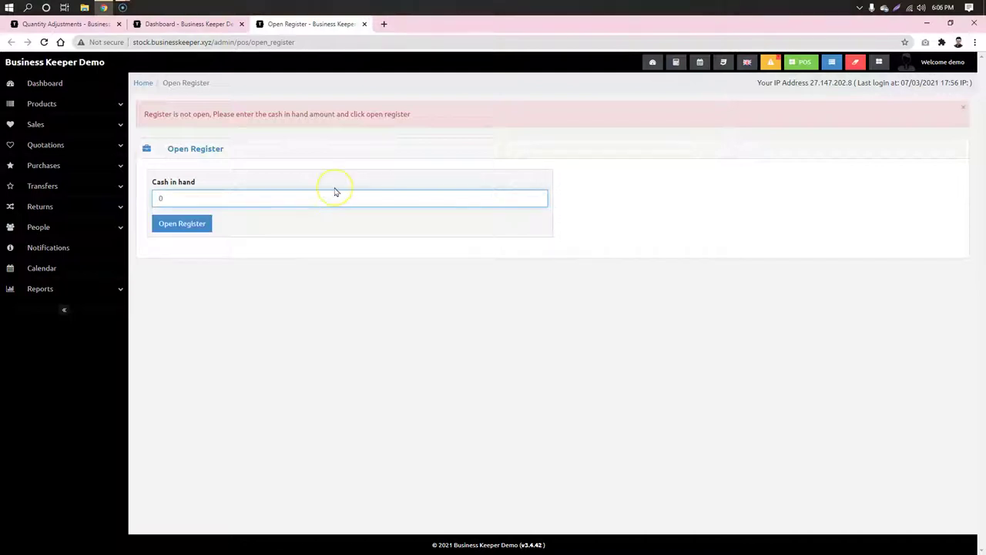
left_click(175, 223)
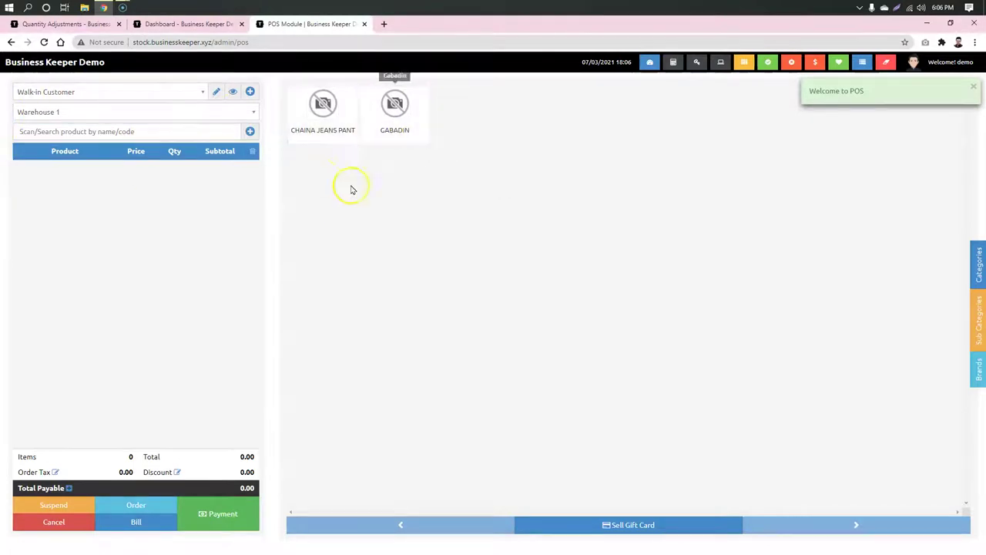
Step: Filter to Grocery and add Olympic Buiscuit to the cart; NUTTY BISCUITS is out of stock
left_click(980, 271)
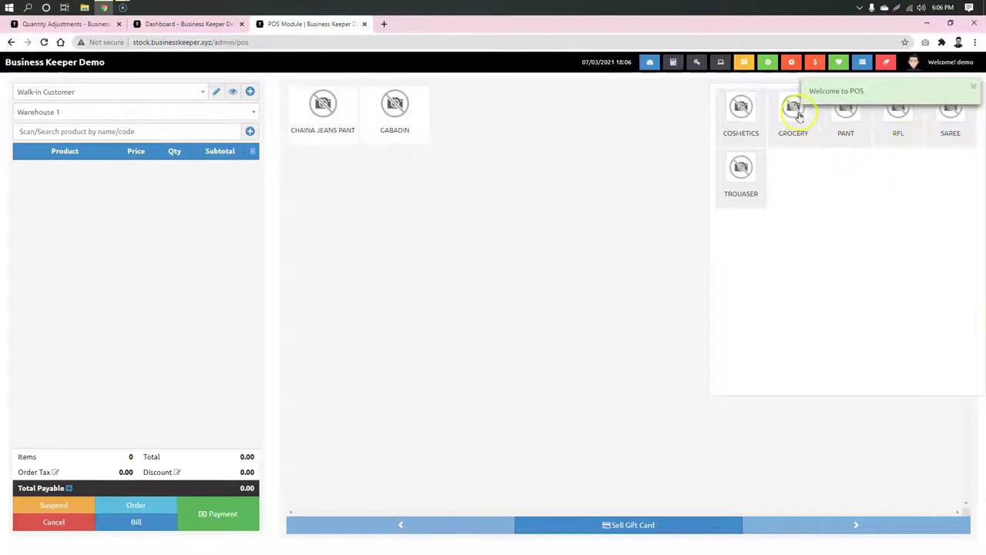
left_click(796, 112)
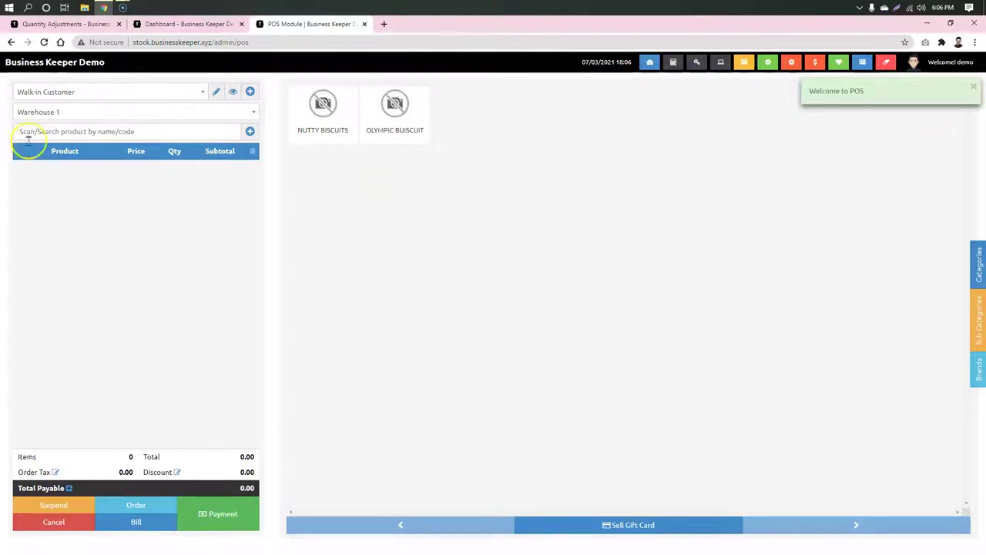
left_click(80, 138)
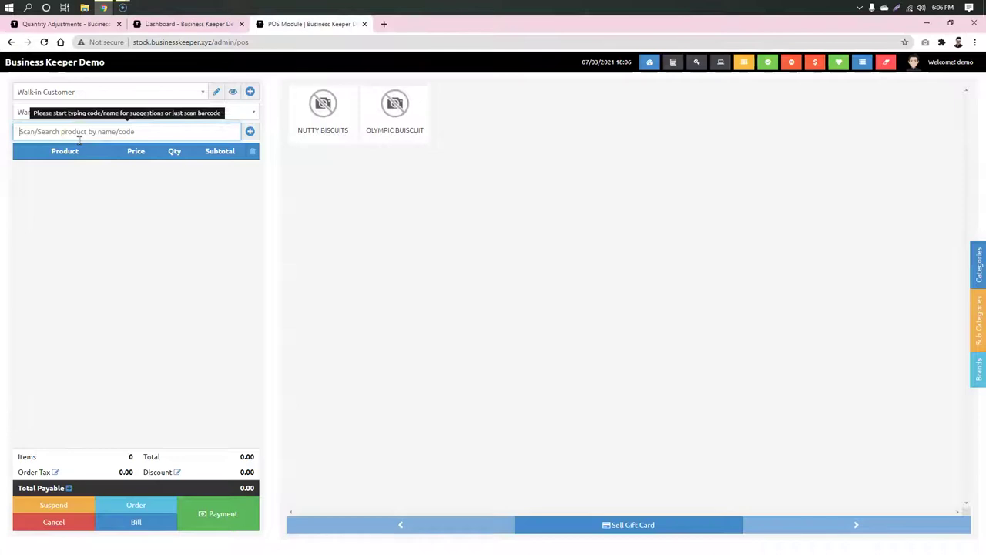
left_click(389, 112)
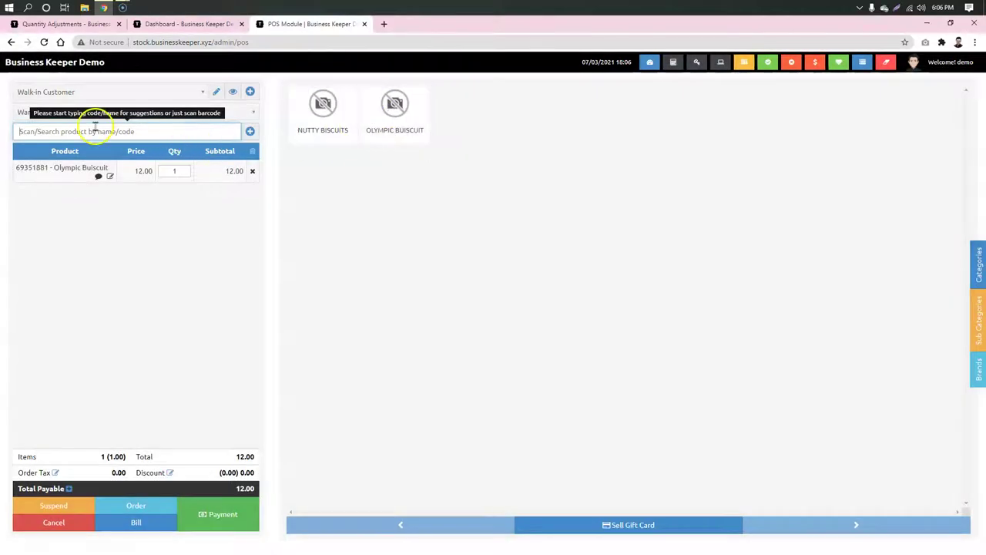
type("nut")
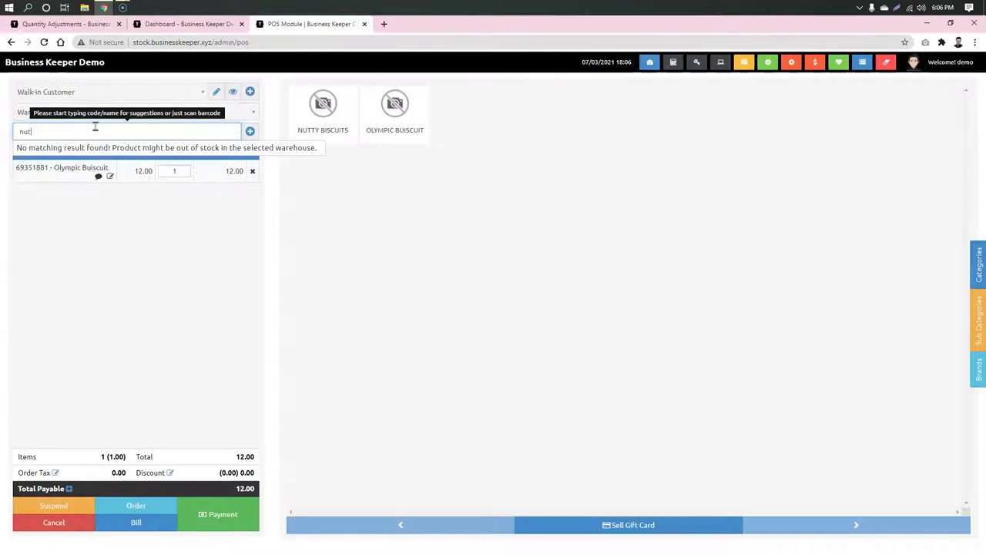
left_click(346, 121)
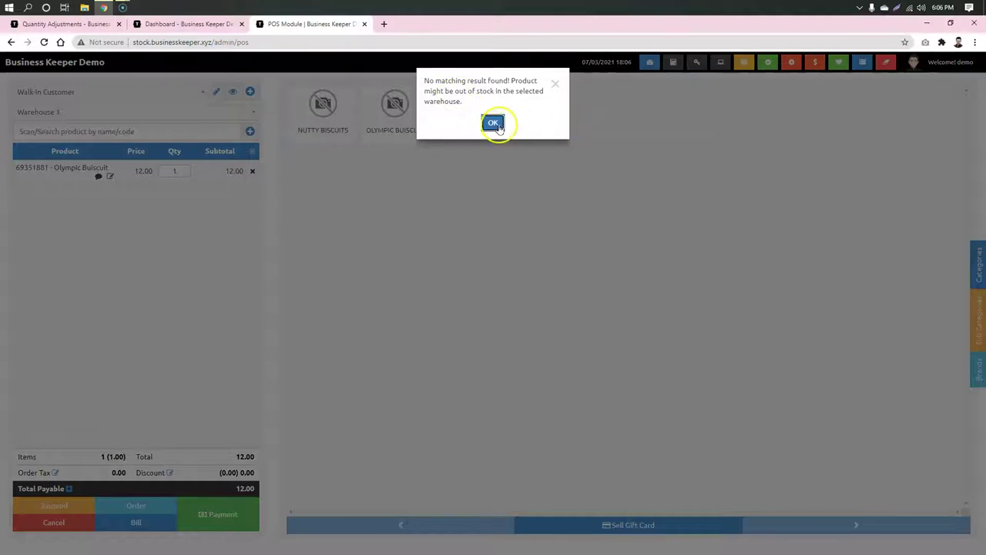
left_click(496, 125)
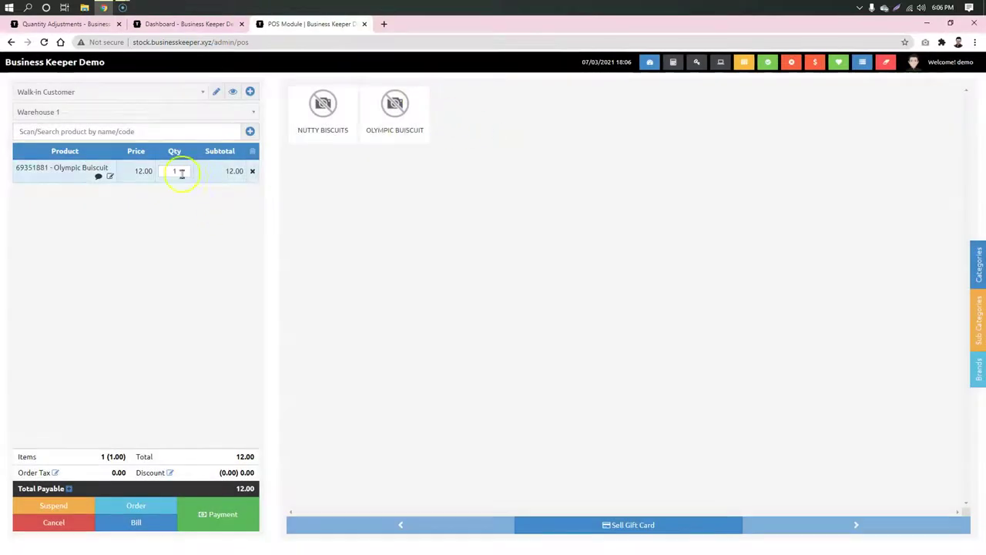
Step: Set the Olympic Buiscuit quantity to 50 (600.00) and bring up Finalize Sale
left_click(174, 170)
left_click(435, 454)
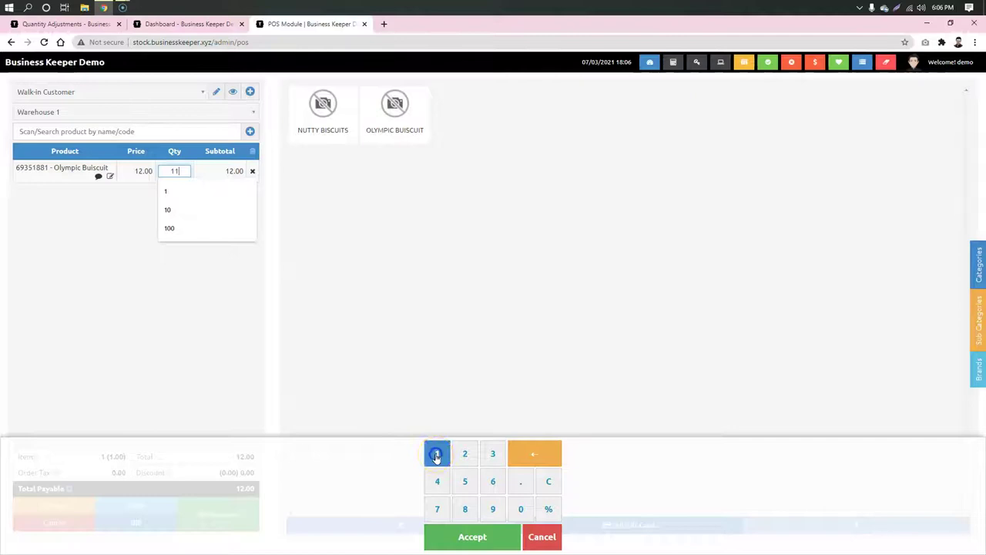
left_click(520, 508)
left_click(520, 508)
left_click(495, 534)
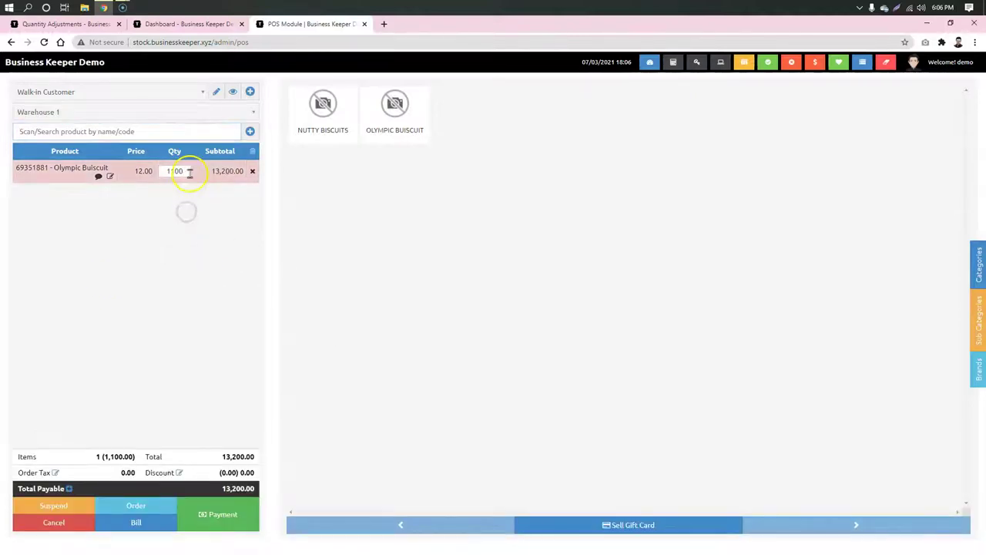
left_click(158, 170)
type("100")
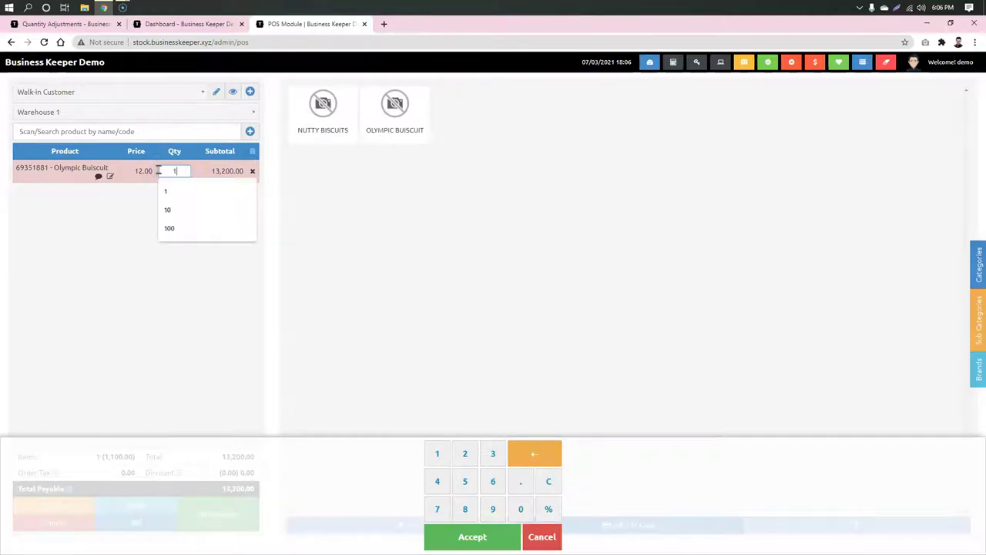
left_click(186, 219)
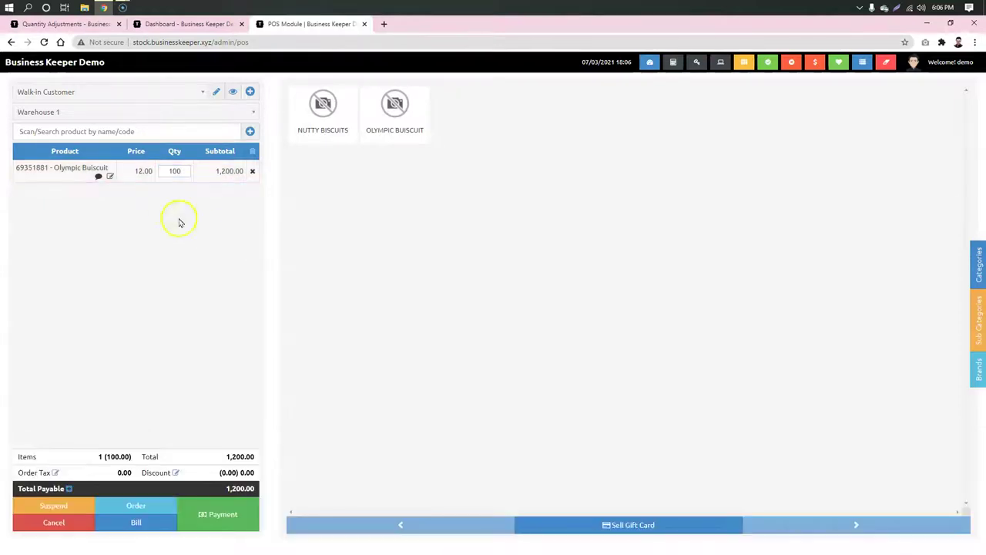
left_click(163, 170)
type("50")
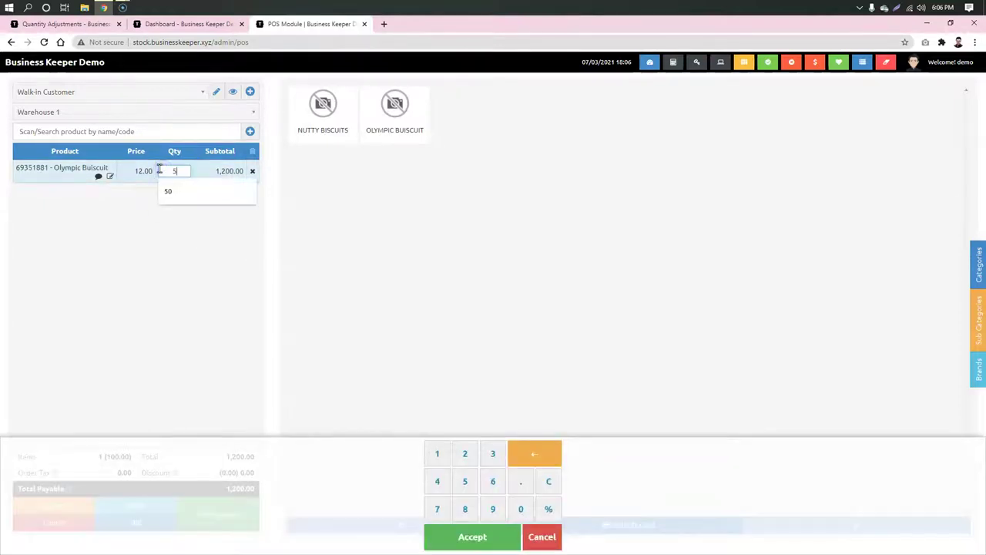
left_click(165, 231)
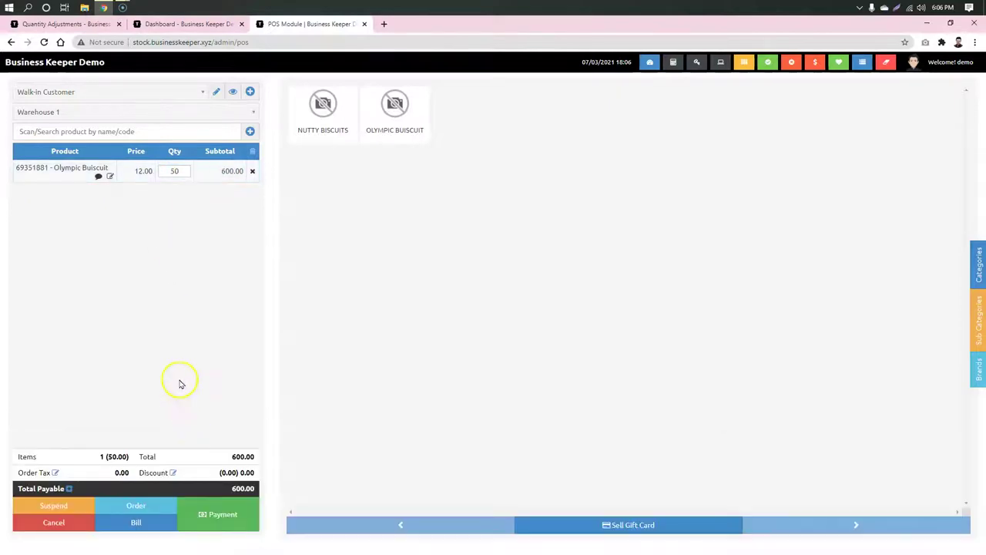
left_click(218, 524)
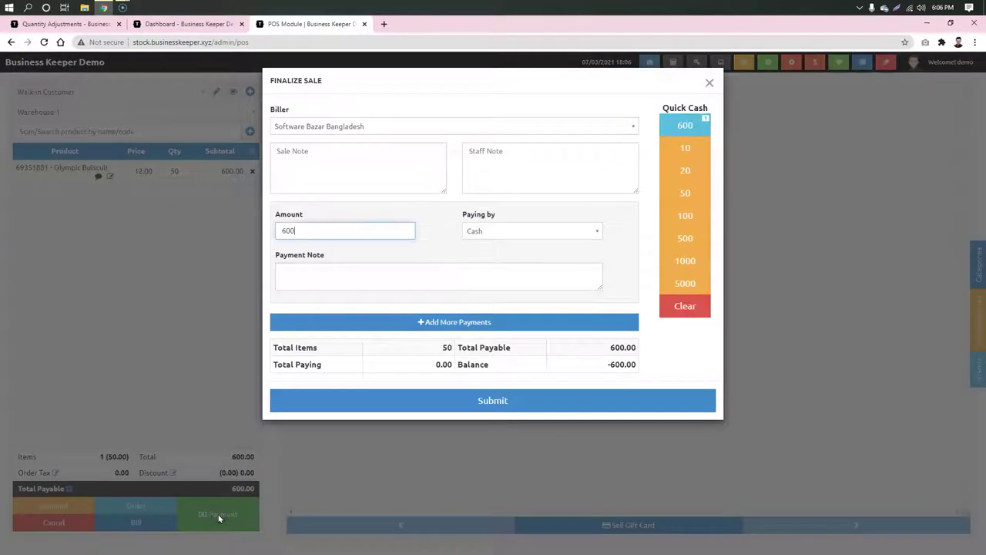
Step: Dismiss the Finalize Sale form twice without paying, keeping the 600.00 cart unpaid
left_click(341, 231)
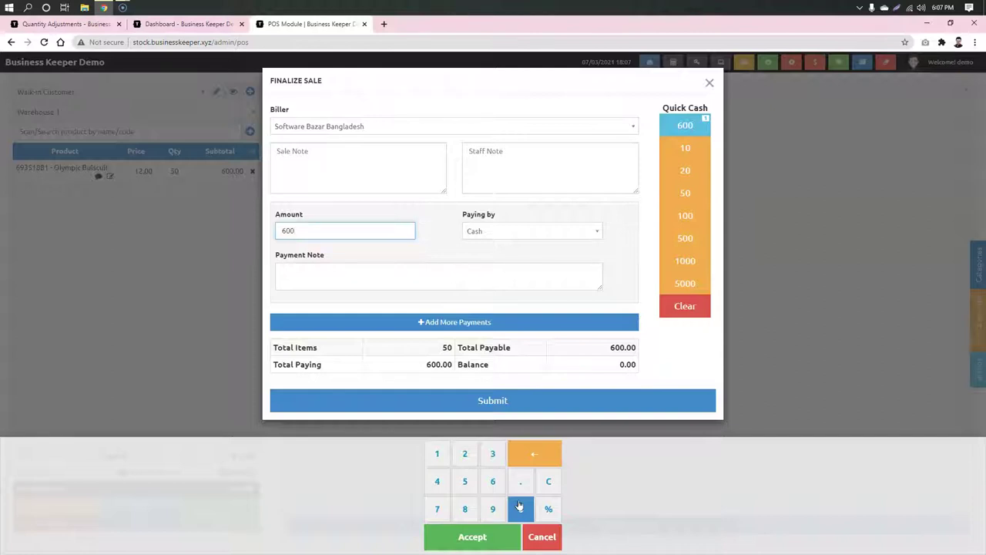
left_click(812, 297)
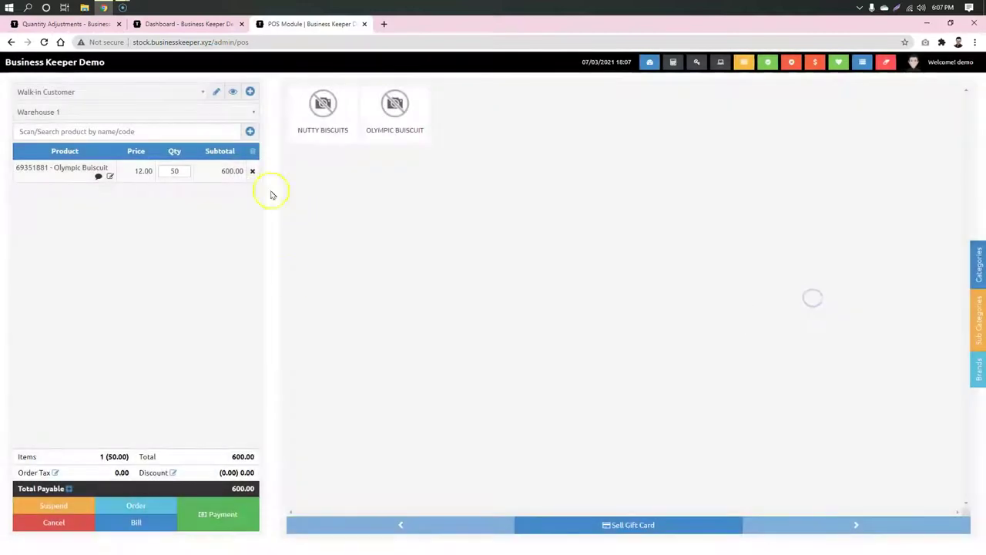
left_click(159, 24)
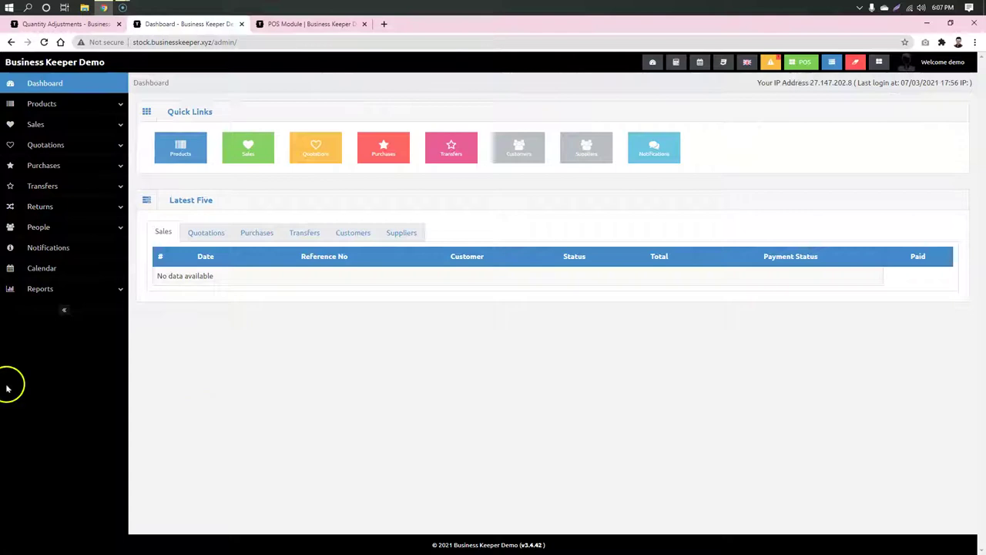
left_click(316, 25)
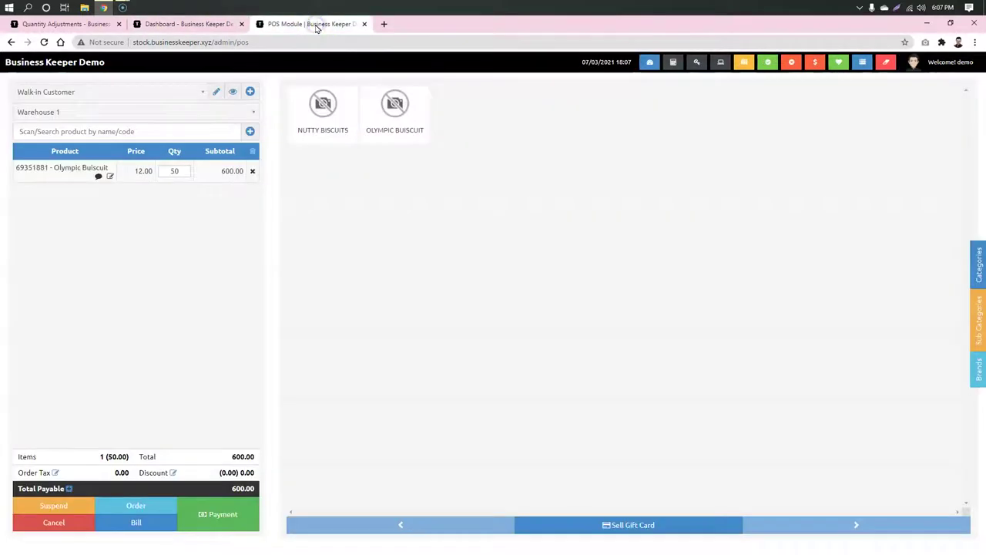
left_click(229, 527)
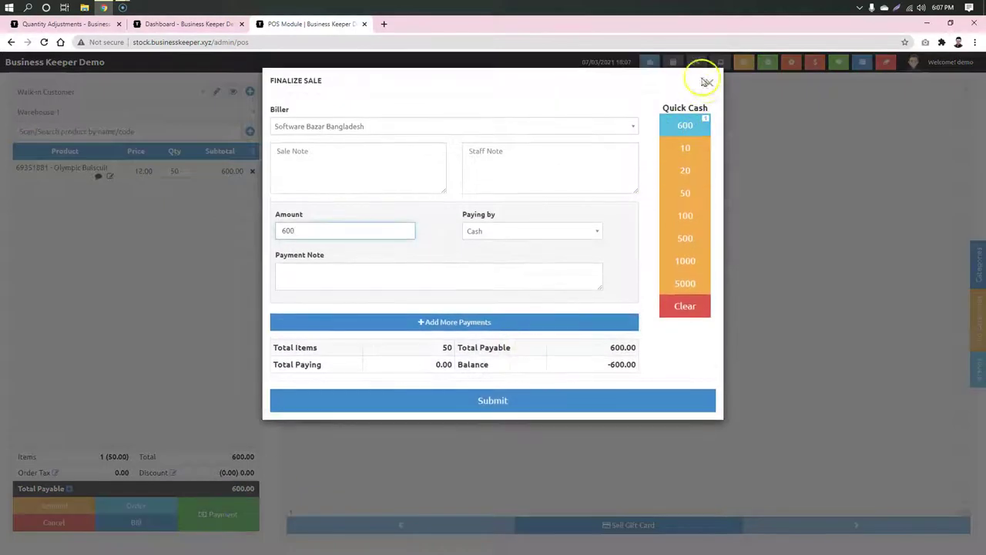
left_click(708, 82)
left_click(142, 170)
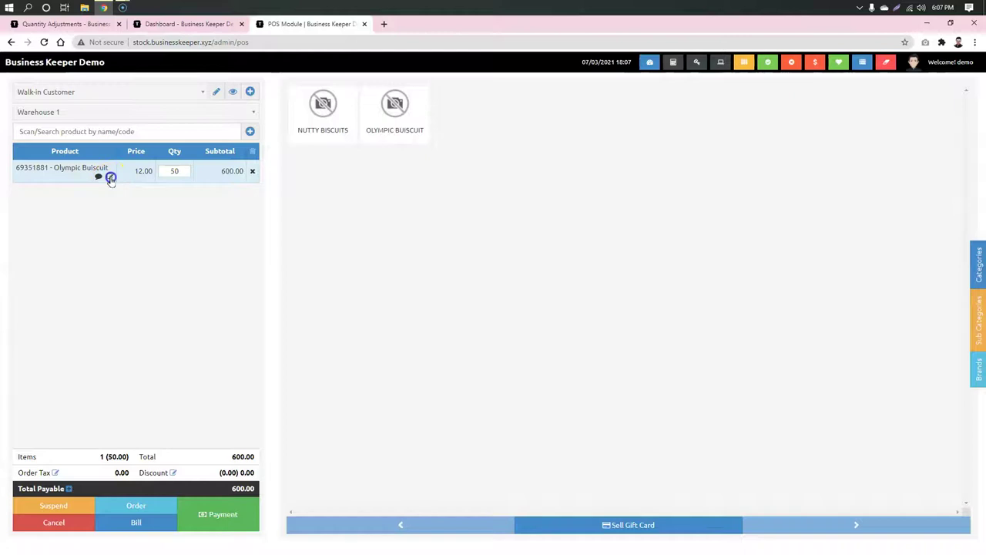
Step: Change the Olympic Buiscuit unit price to 13, making the cart total 650.00
left_click(110, 176)
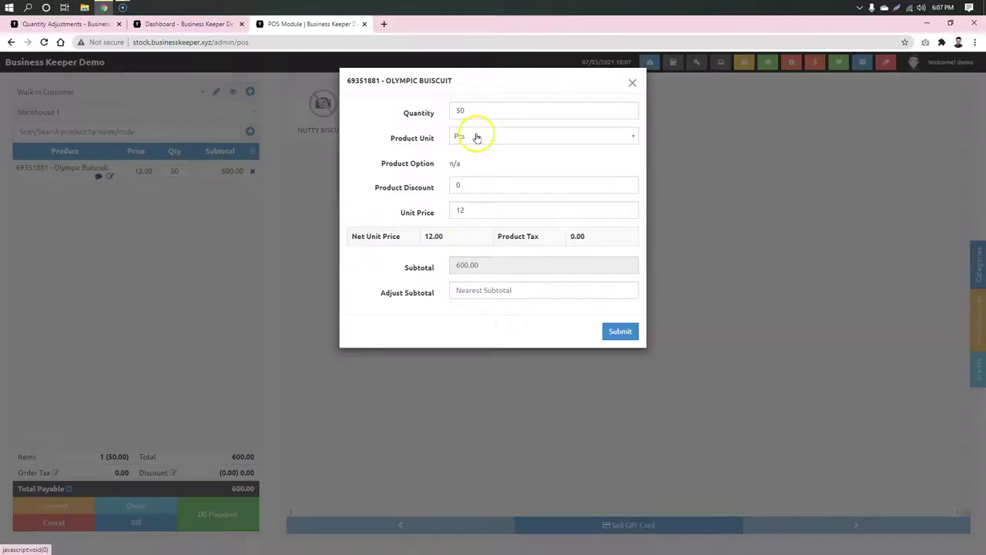
left_click(462, 209)
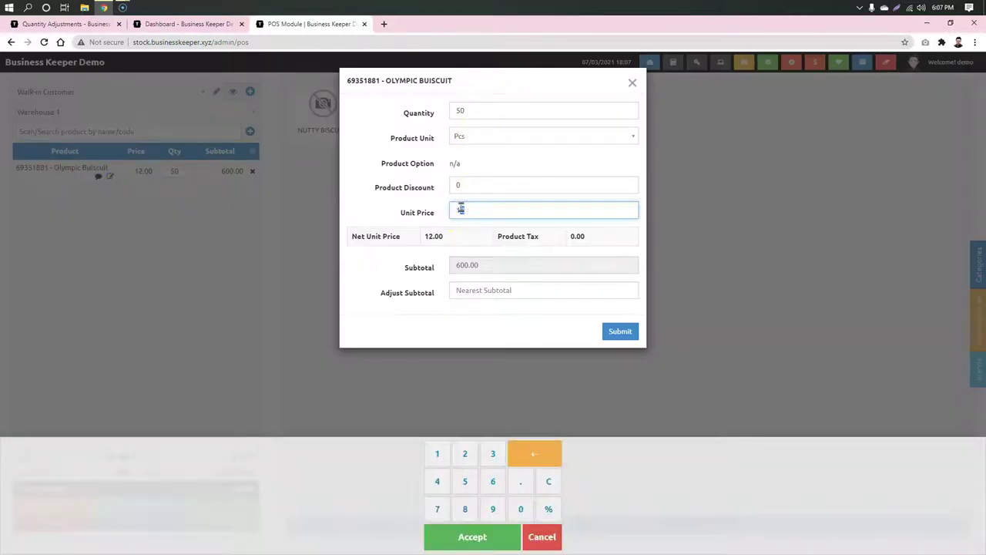
type("13")
left_click(374, 181)
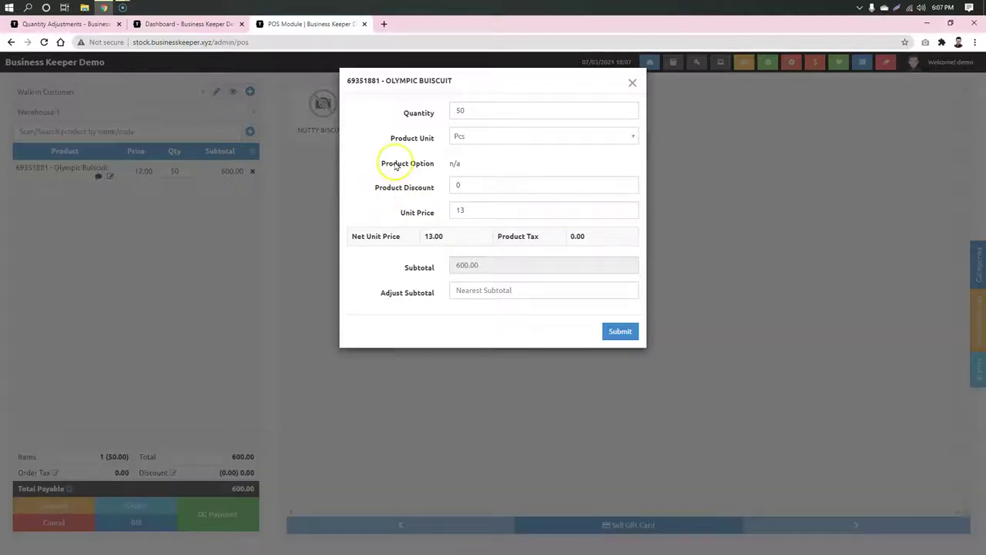
left_click(614, 333)
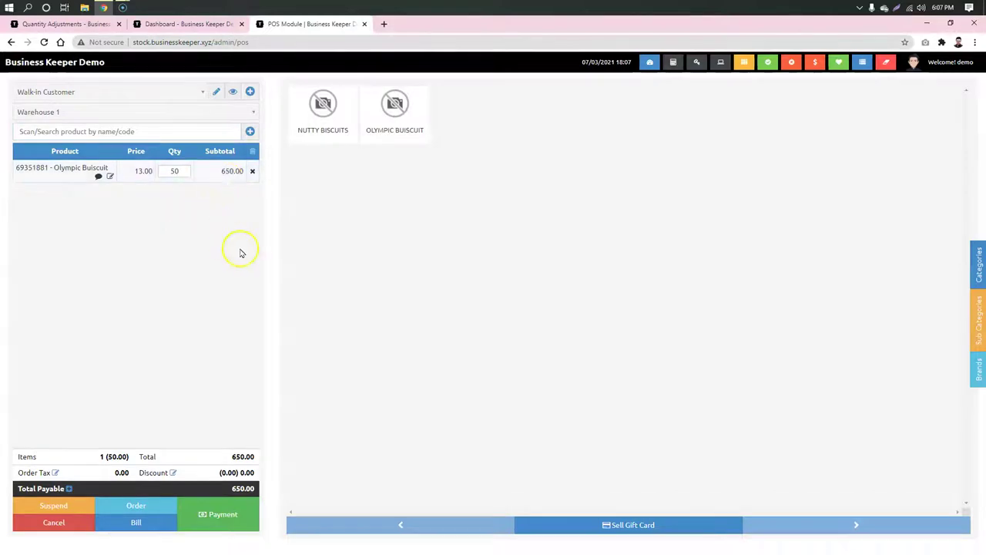
Step: Apply a 20 order discount, bringing the total payable to 630.00
left_click(174, 473)
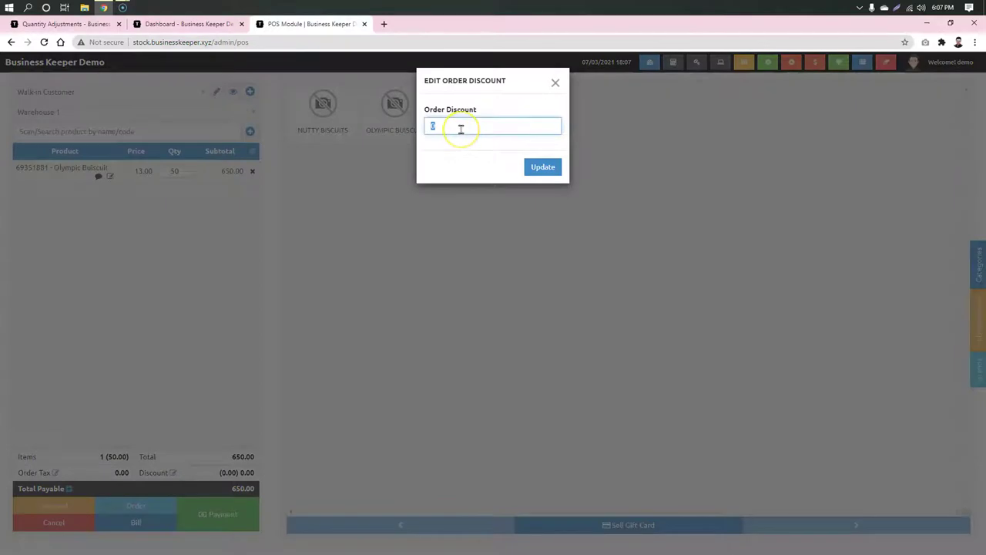
left_click(461, 129)
type("2")
left_click(545, 171)
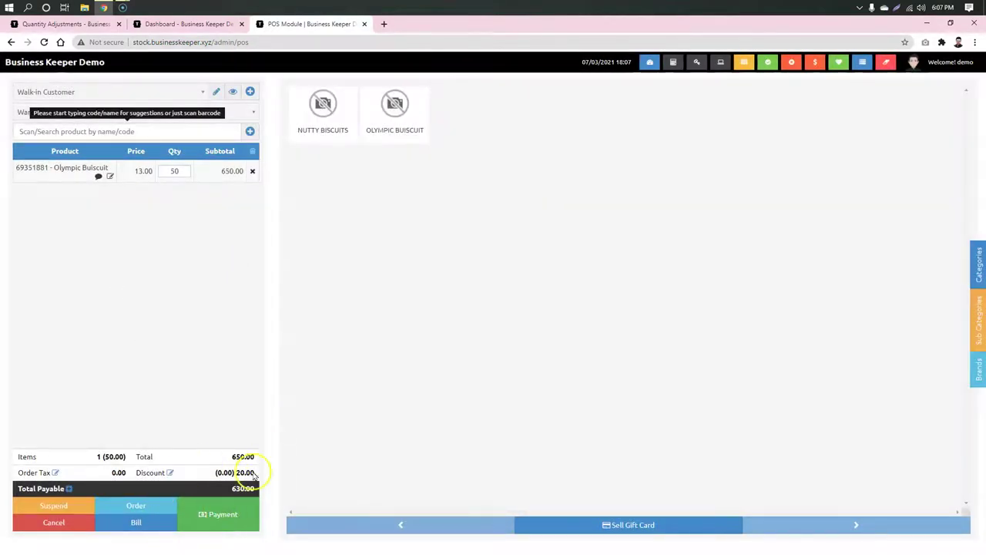
left_click(242, 521)
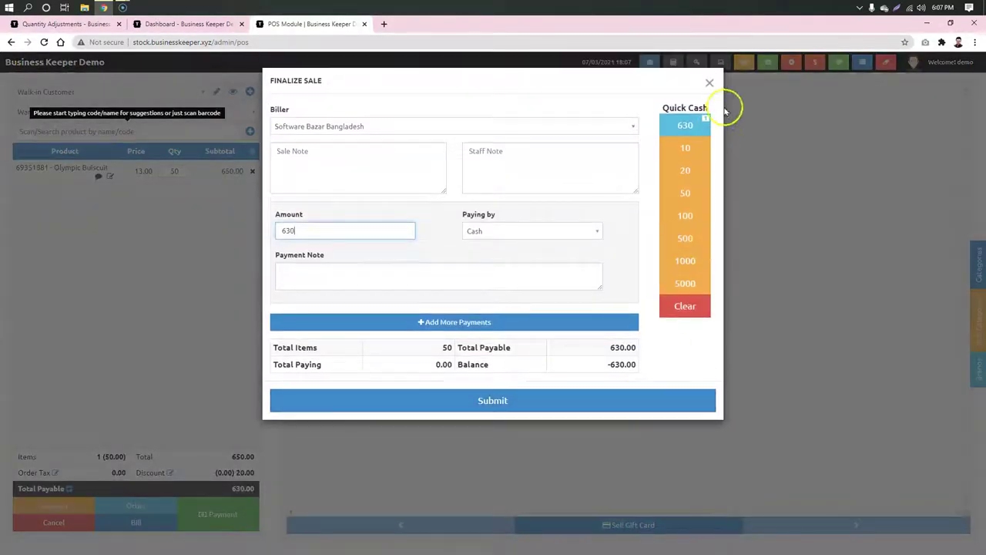
left_click(709, 82)
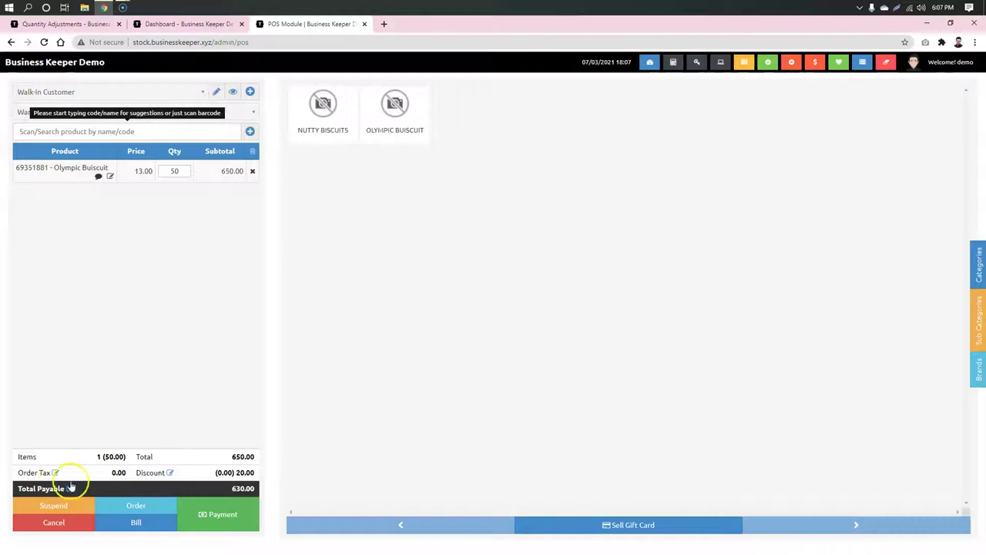
left_click(55, 472)
left_click(484, 125)
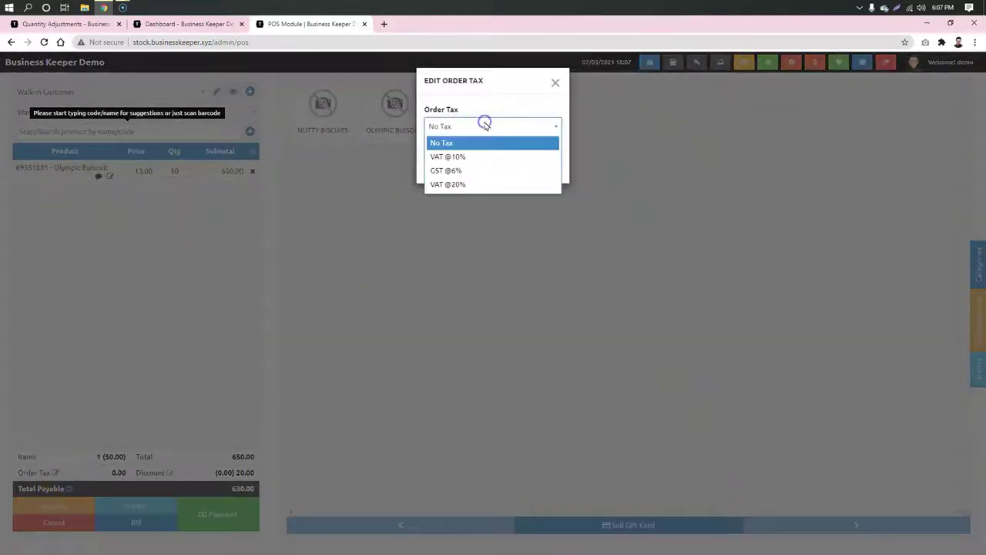
left_click(473, 158)
left_click(541, 164)
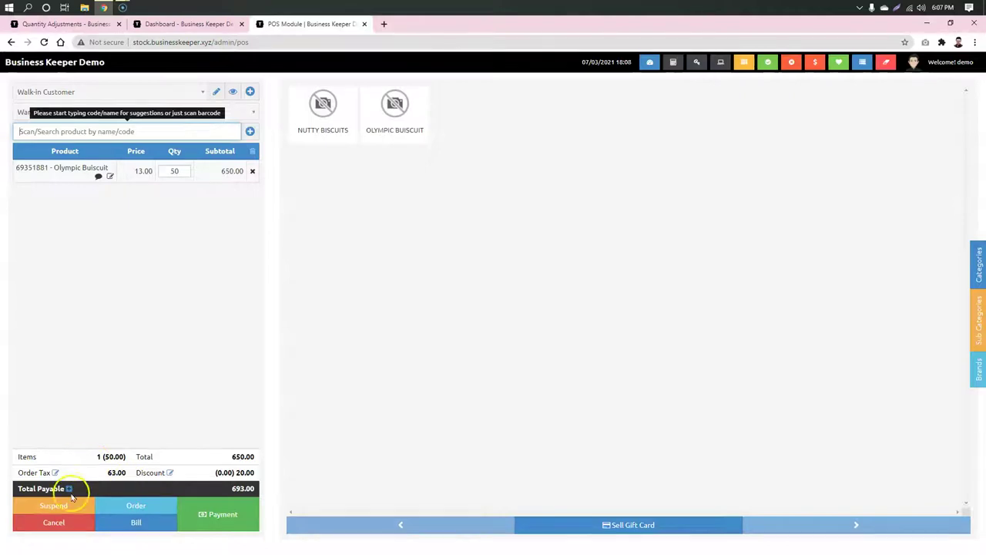
left_click(55, 472)
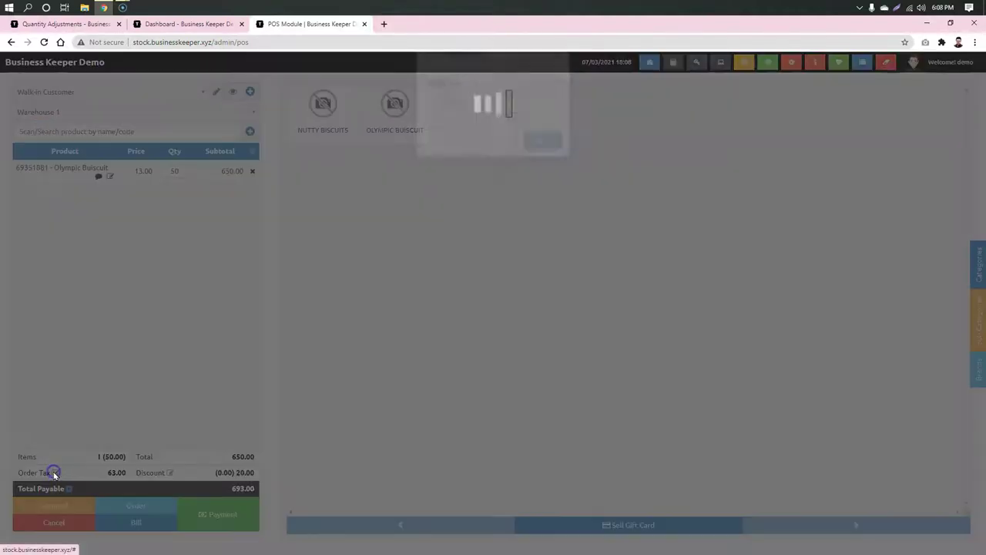
left_click(486, 126)
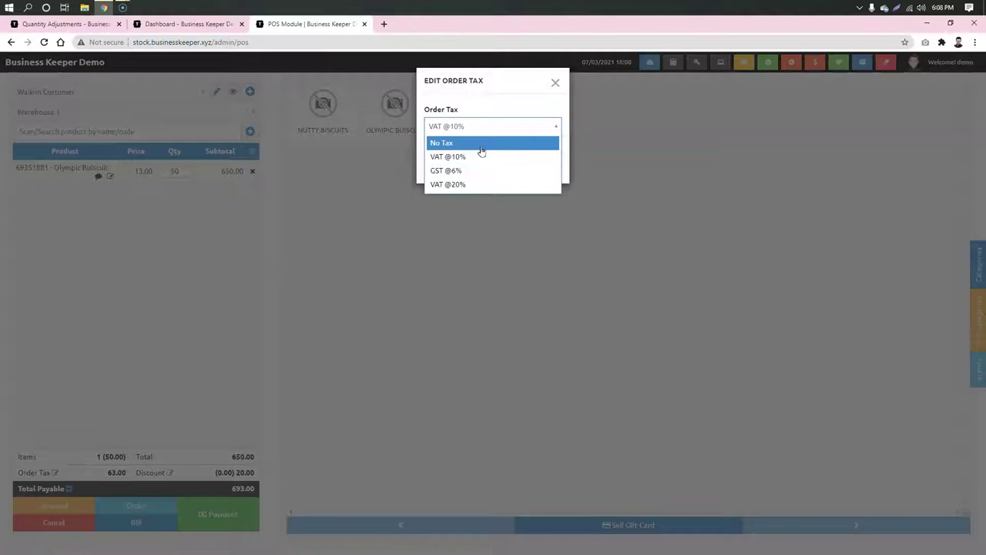
left_click(479, 145)
left_click(548, 168)
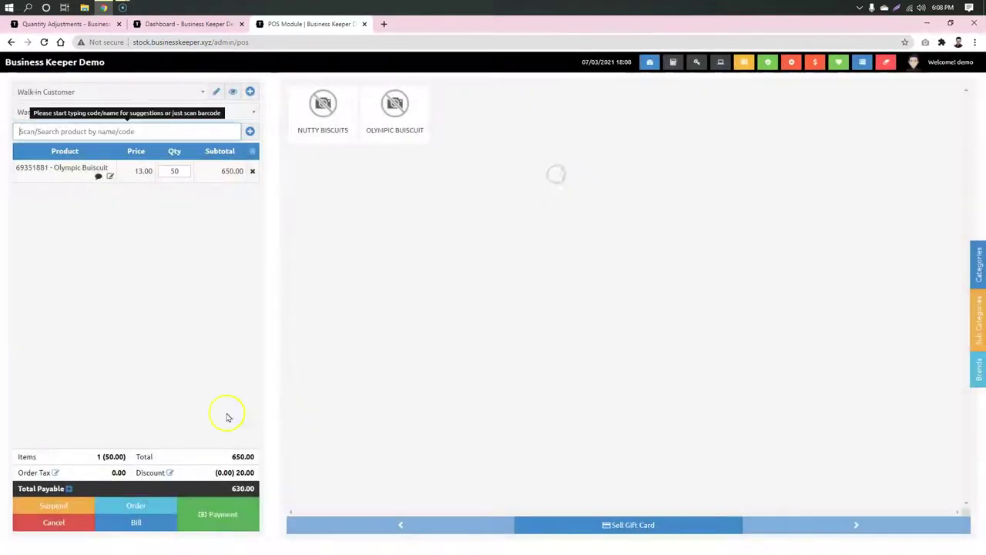
Step: Pay the 630.00 sale in full with Quick Cash 630 and submit it, producing Invoice No.1
left_click(216, 515)
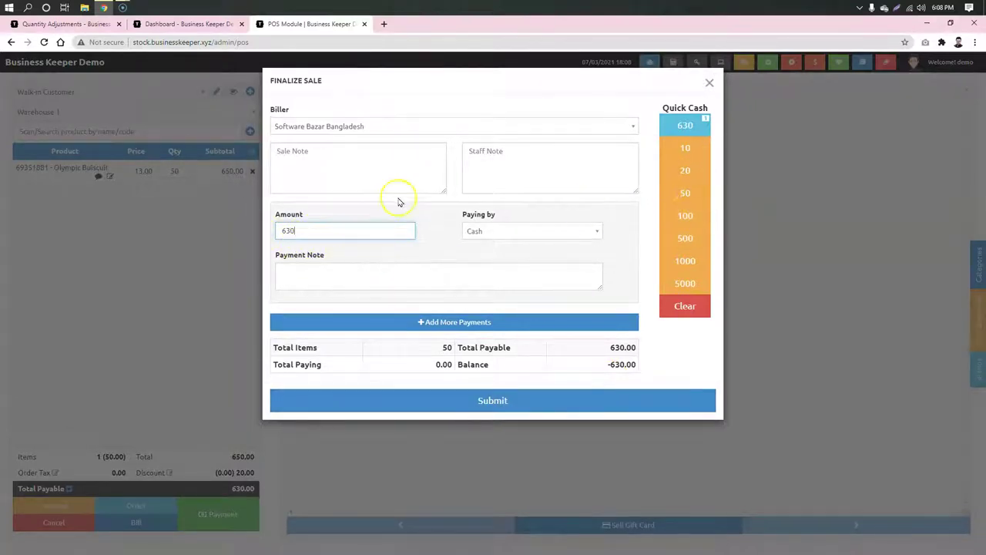
left_click_drag(331, 231, 279, 229)
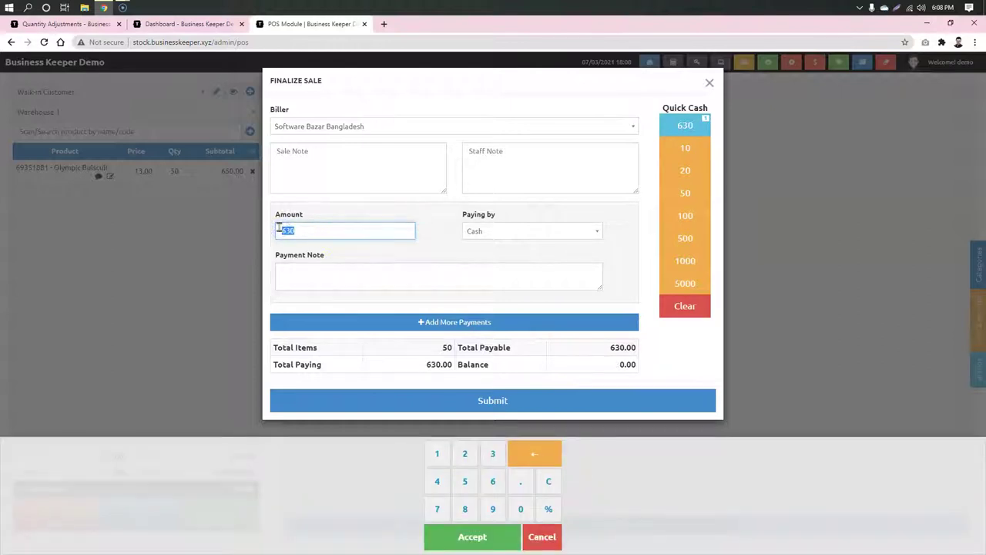
left_click(412, 215)
left_click_drag(603, 370, 644, 364)
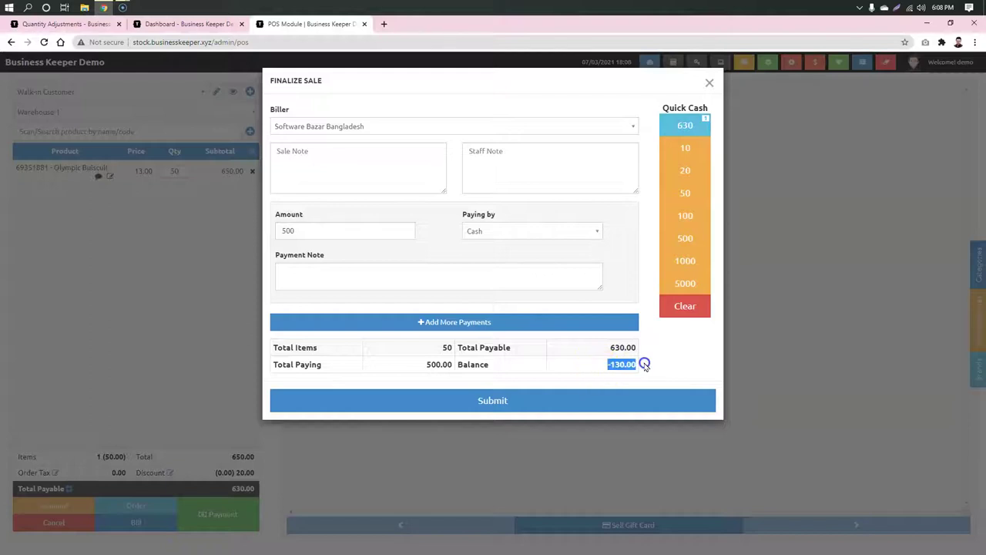
left_click(326, 223)
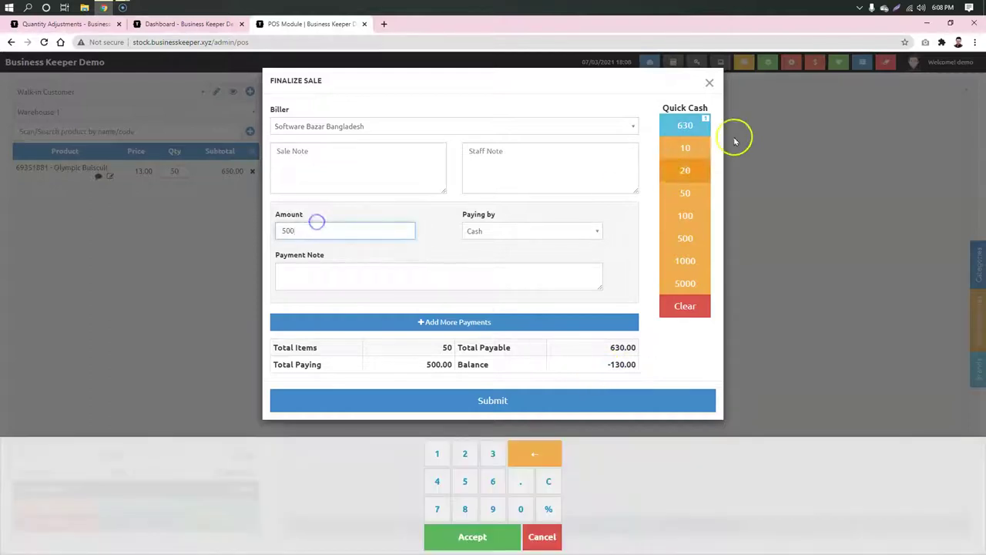
left_click(685, 127)
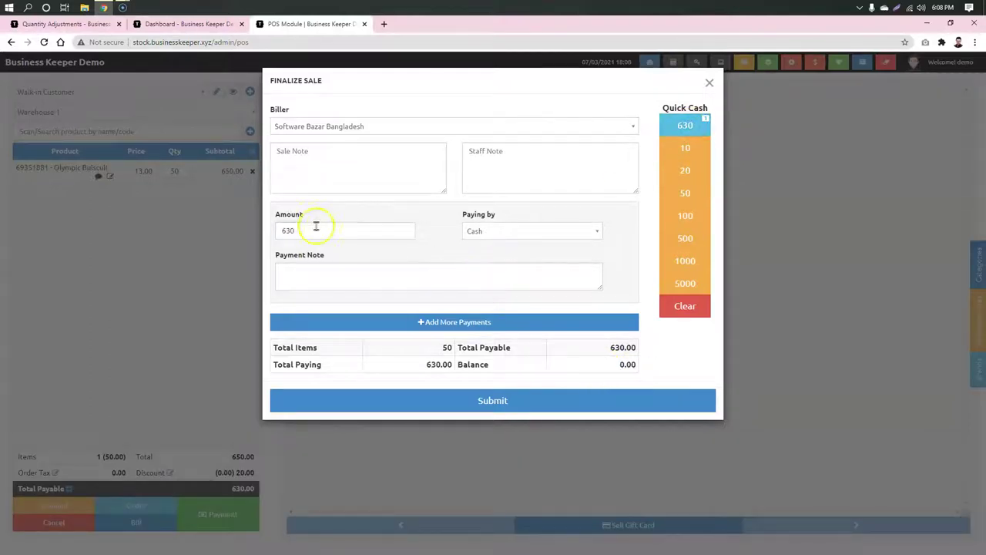
left_click(552, 401)
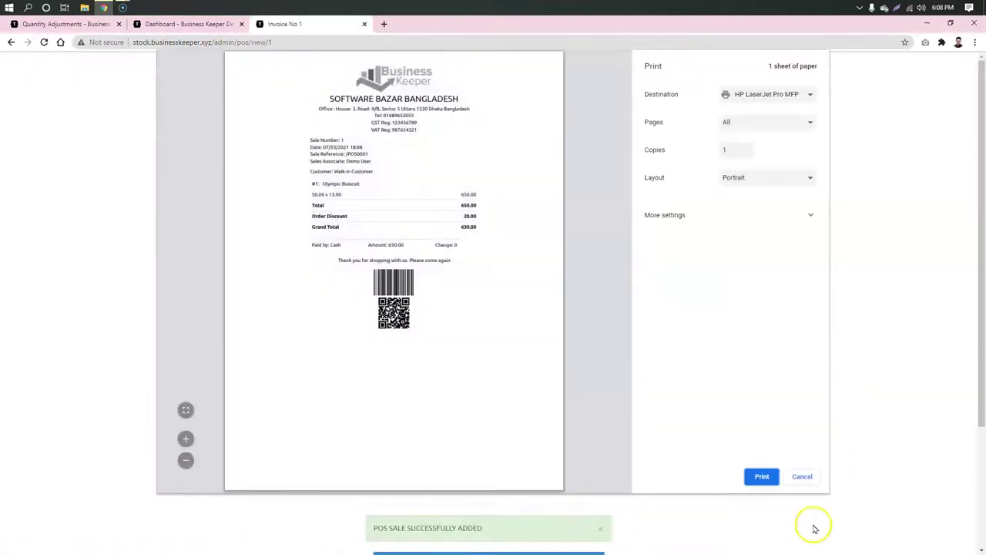
Step: Dismiss the print dialog and review the invoice's company, sale number, associate, item and discount lines
left_click(802, 481)
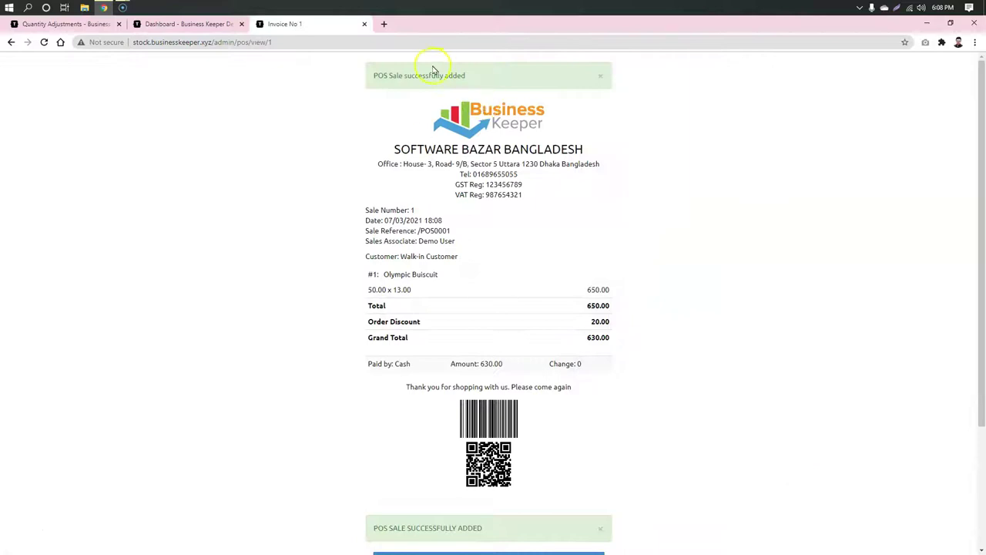
left_click_drag(389, 150, 641, 156)
left_click(612, 208)
left_click_drag(352, 209, 452, 223)
left_click_drag(478, 237, 375, 244)
left_click(599, 236)
left_click_drag(436, 273, 396, 275)
left_click(384, 314)
left_click_drag(421, 322, 393, 319)
left_click(618, 336)
left_click(593, 359)
Step: Preview the invoice print, cancel it, and return to an empty POS sale screen
scroll(400, 409, "down", 1)
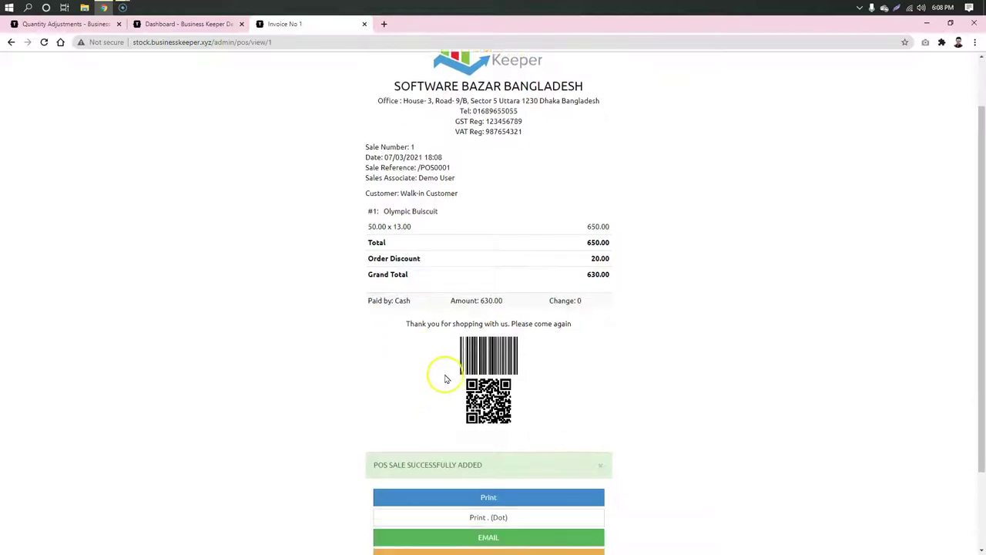
scroll(445, 378, "down", 2)
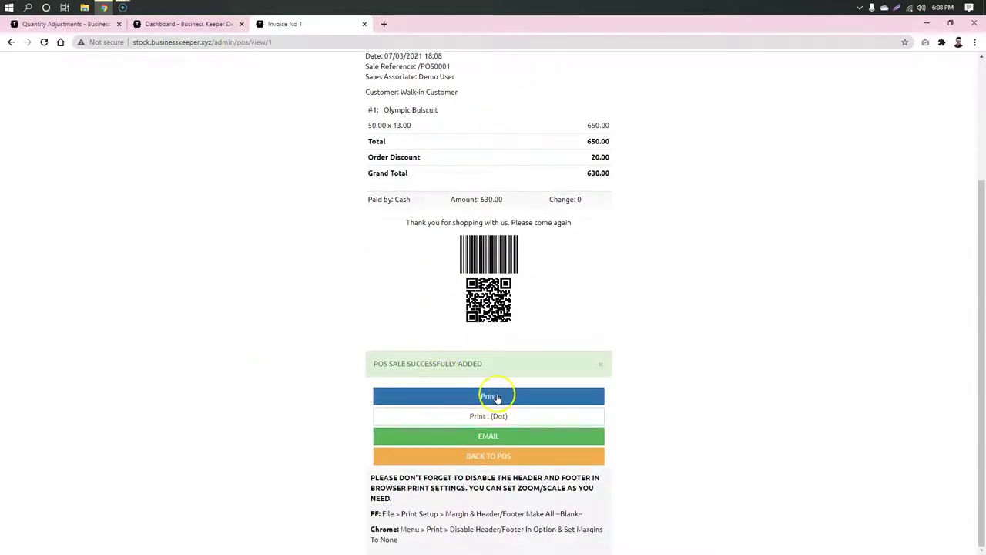
left_click(501, 396)
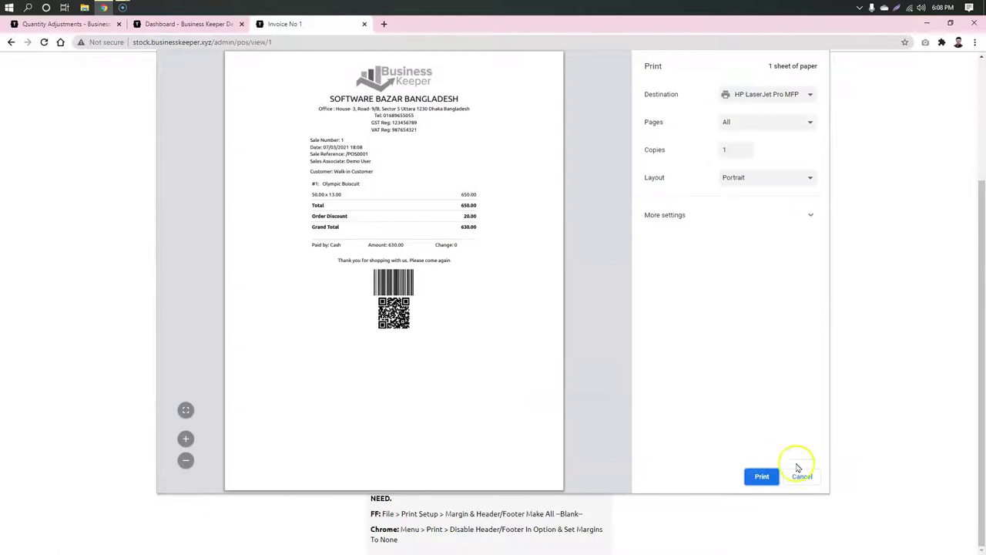
left_click(801, 475)
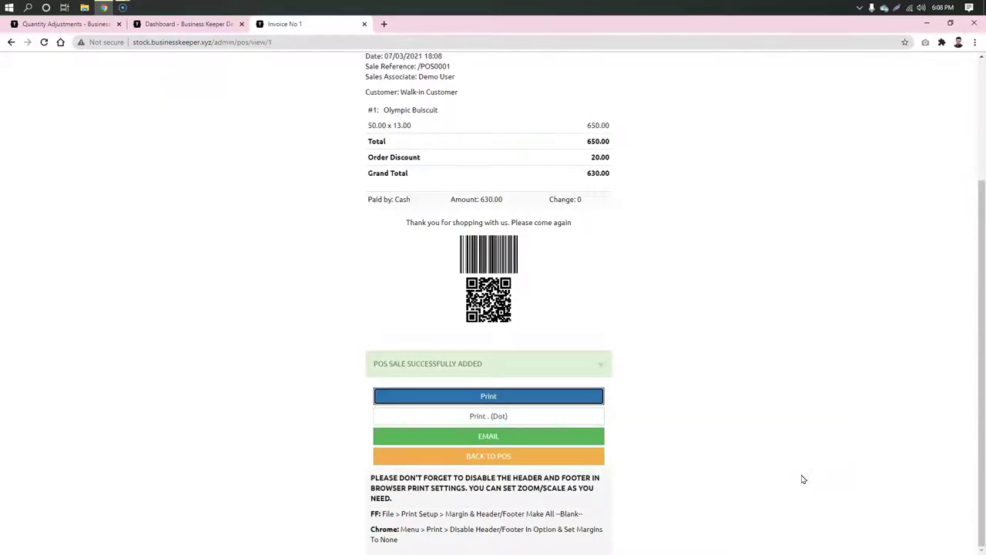
left_click(564, 456)
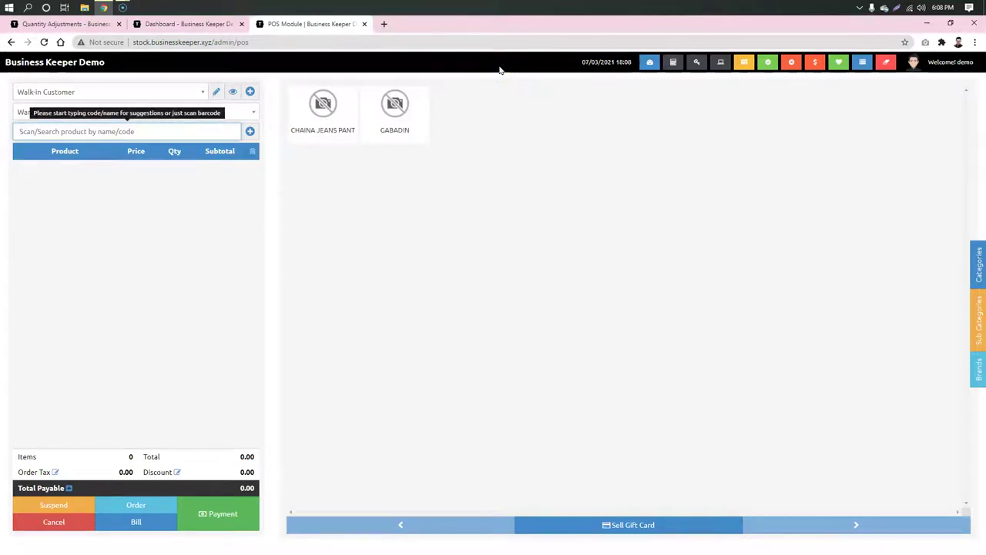
Step: Review the register summary confirming 630.00 cash taken, then switch to the dashboard
left_click(768, 63)
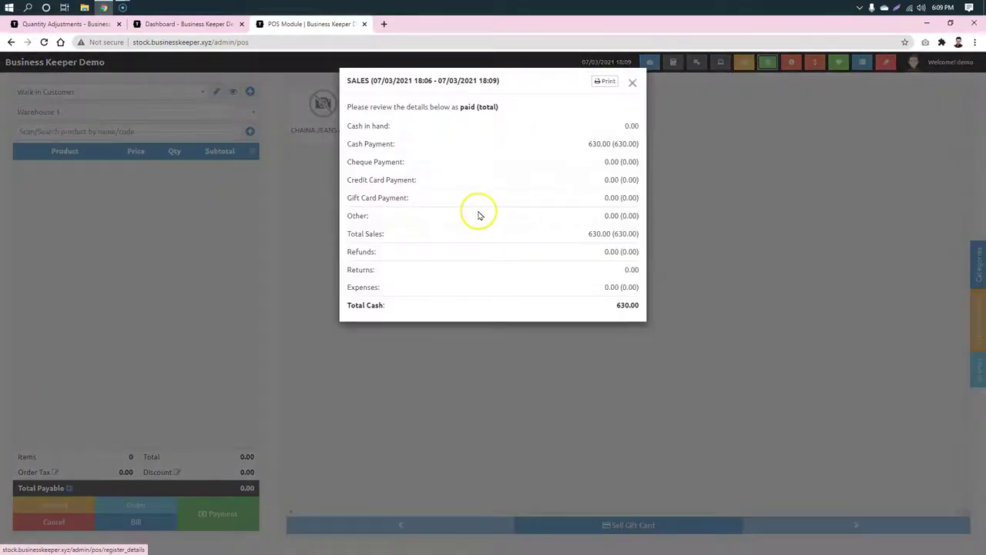
left_click_drag(395, 125, 347, 126)
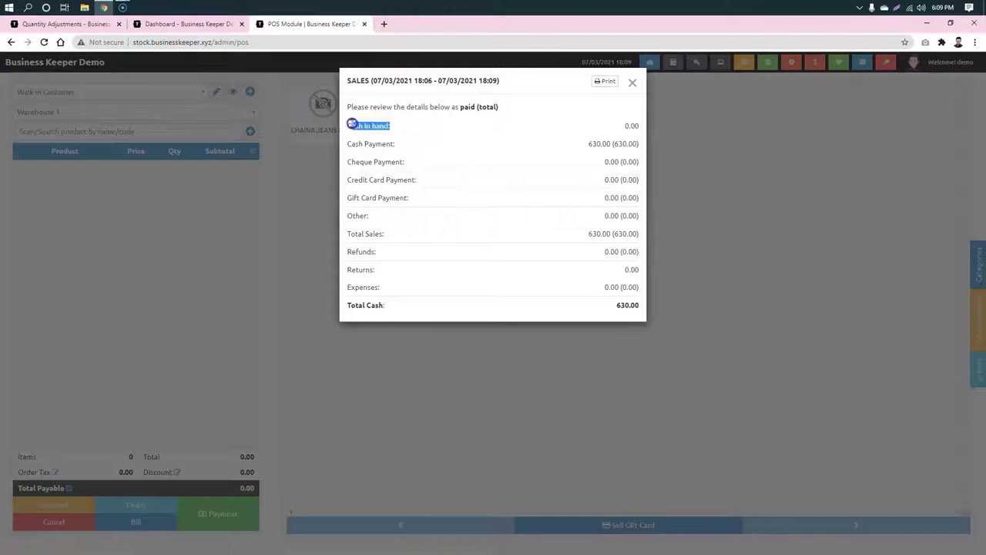
left_click(634, 125)
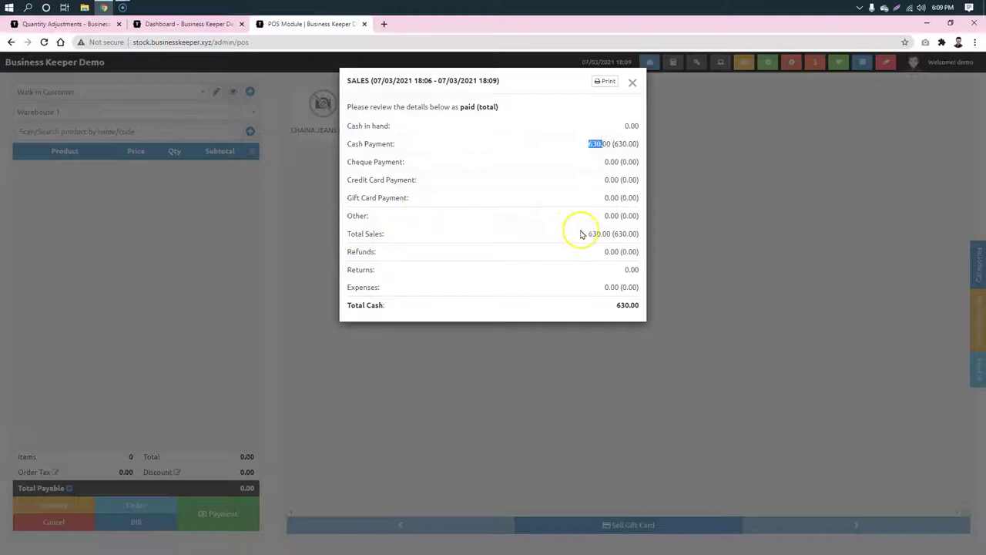
left_click(610, 308)
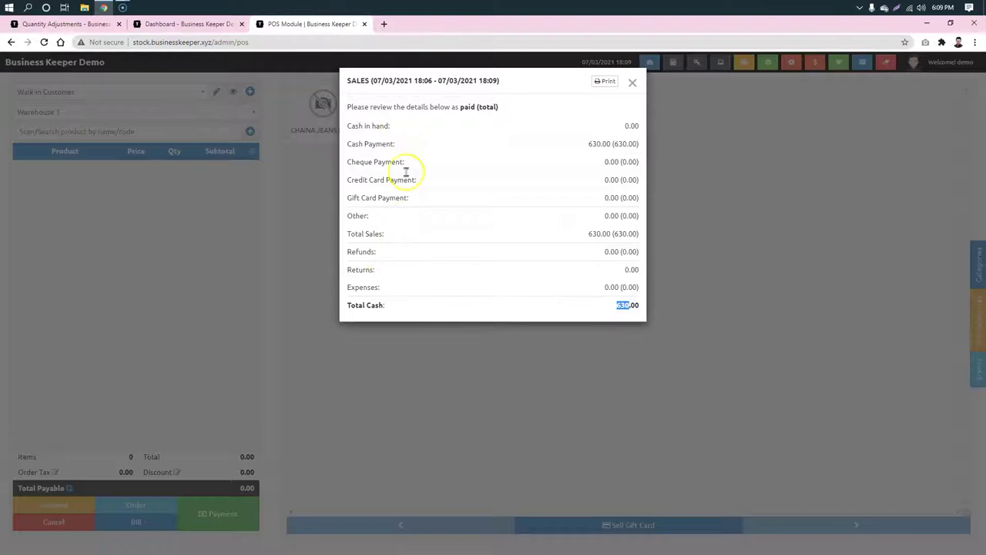
left_click(632, 83)
left_click(649, 63)
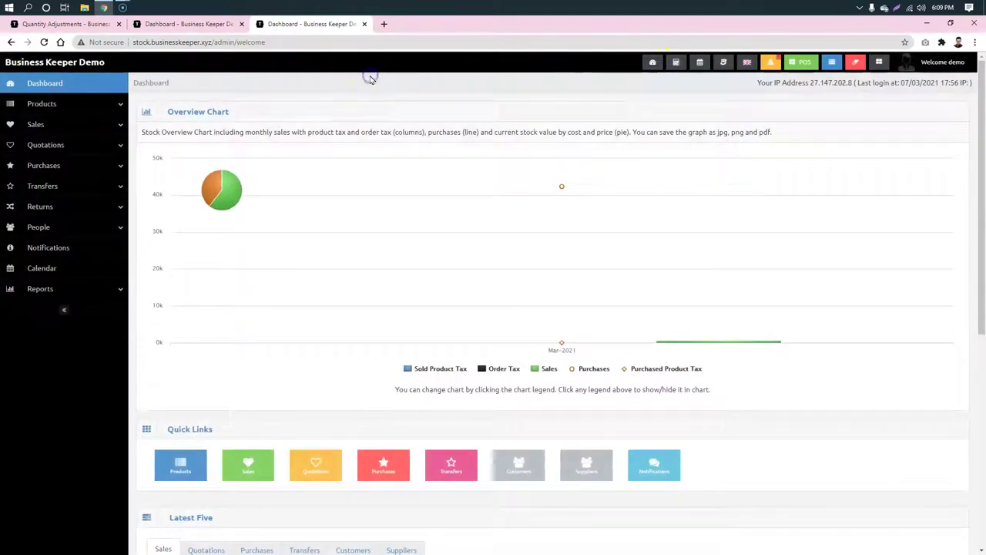
Step: Start a new sale with biller Software Bazar Bangladesh, Warehouse 1 and the walk-in customer
left_click(65, 124)
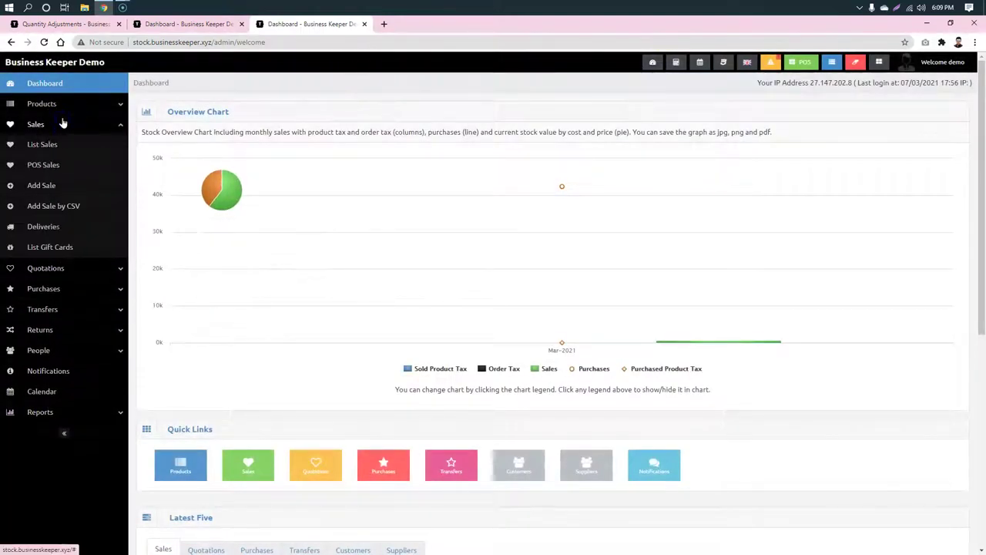
left_click(48, 186)
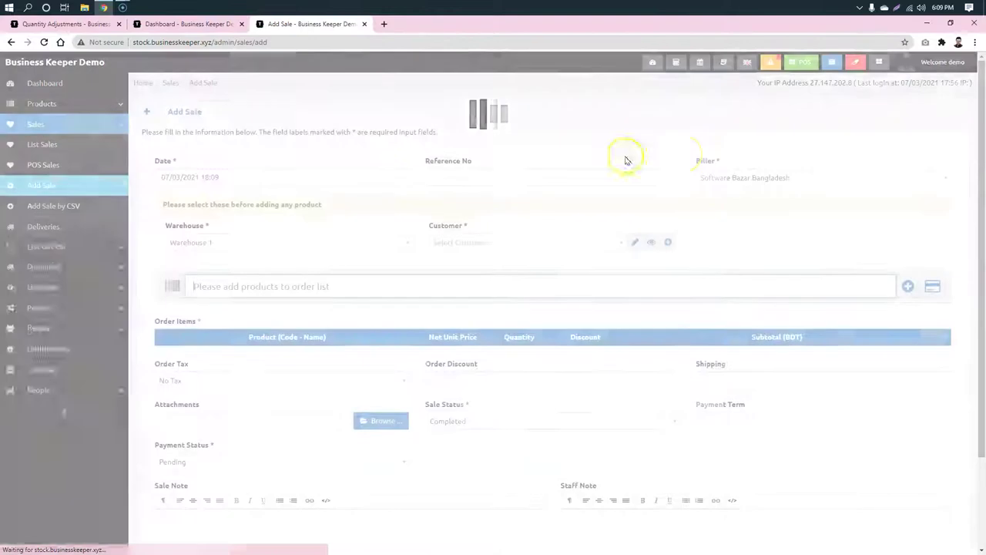
left_click(784, 176)
left_click(520, 114)
left_click(236, 242)
left_click(236, 242)
left_click(511, 245)
type("a")
left_click(553, 279)
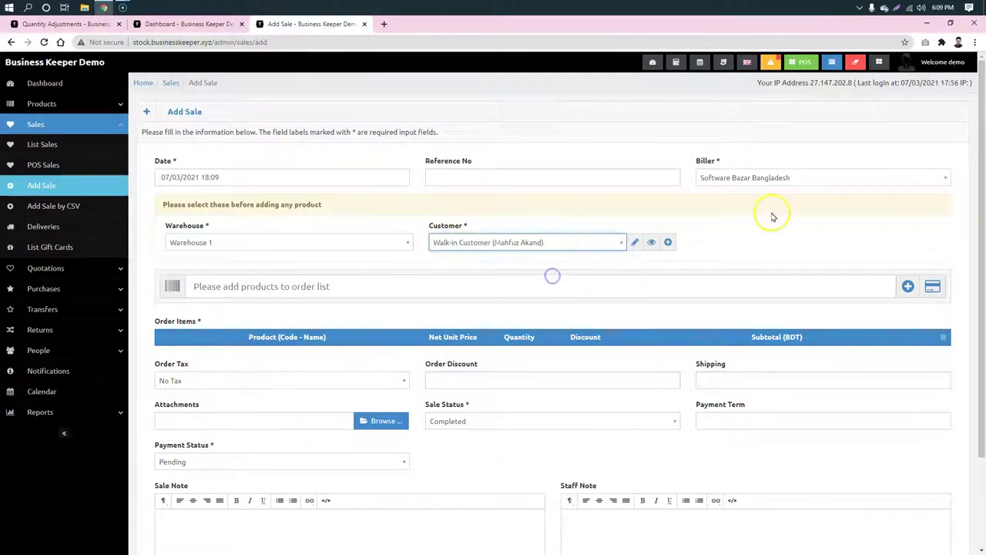
Step: Add Olympic Buiscuit to the sale with a quantity of 10
scroll(504, 233, "down", 1)
left_click(497, 208)
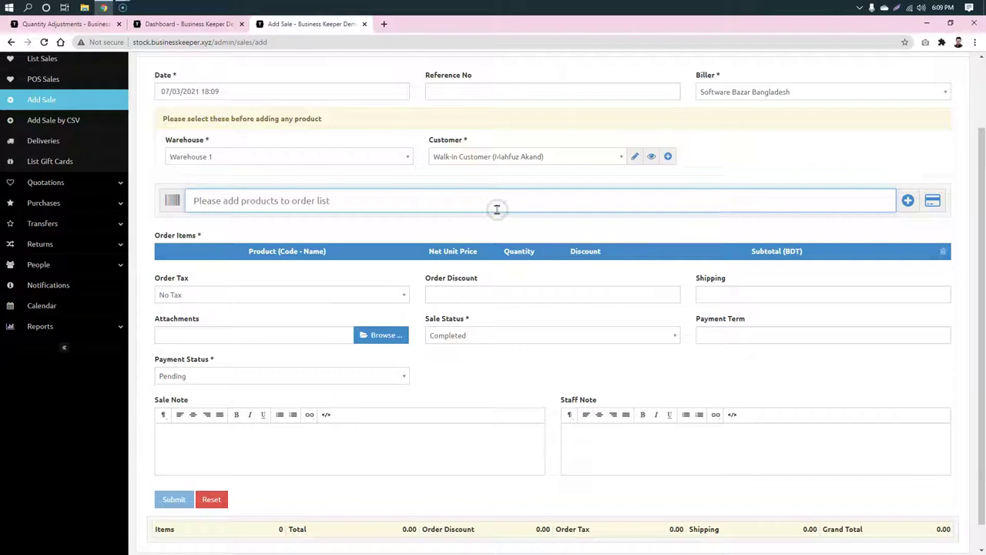
type("o")
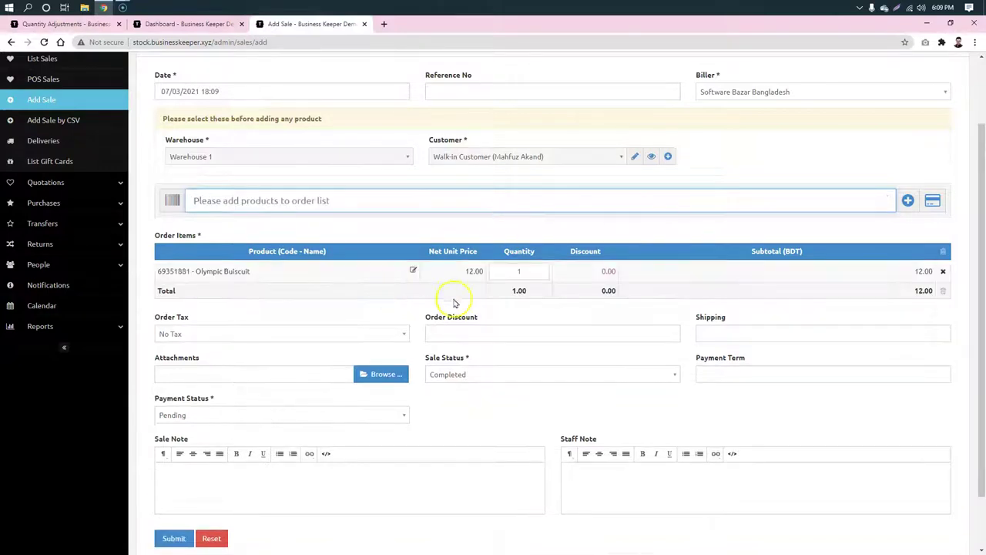
left_click(518, 271)
type("0")
left_click(744, 210)
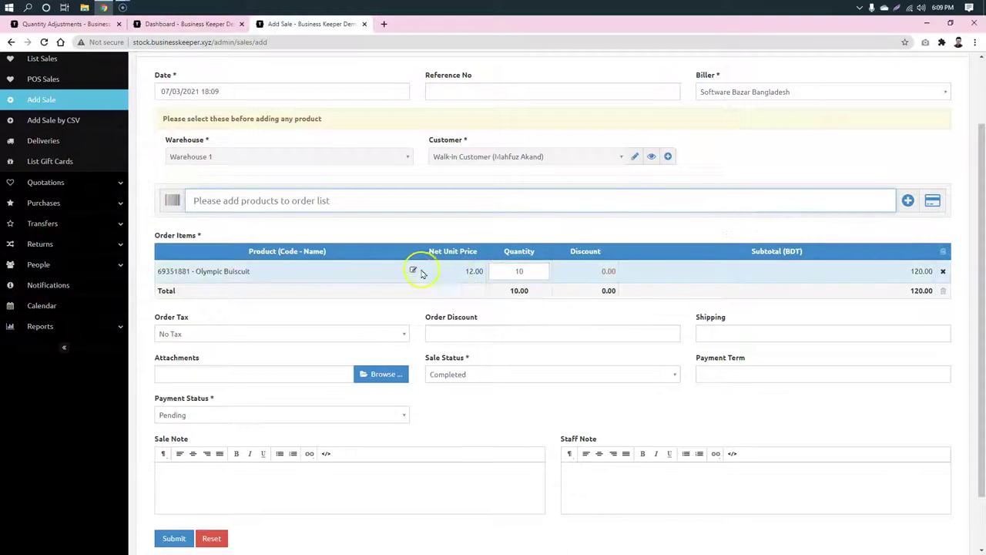
Step: Set the biscuit's unit price to 10 and save the 100.00 sale
left_click(414, 271)
left_click(430, 212)
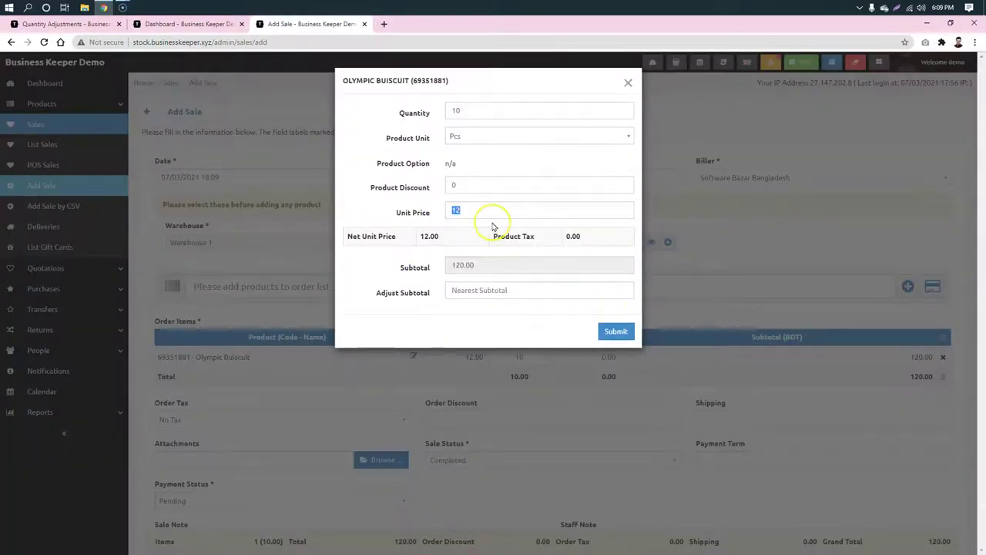
left_click(469, 210)
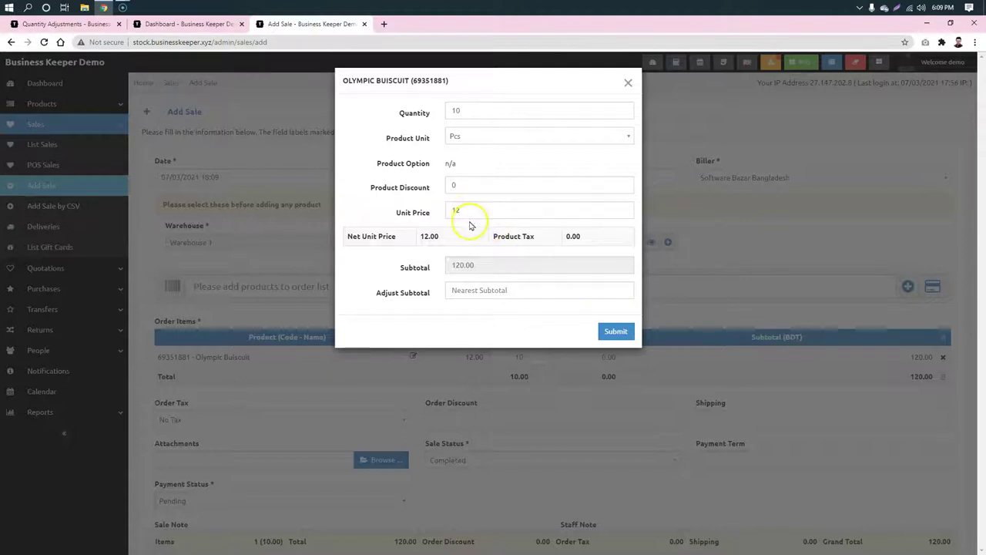
left_click(462, 212)
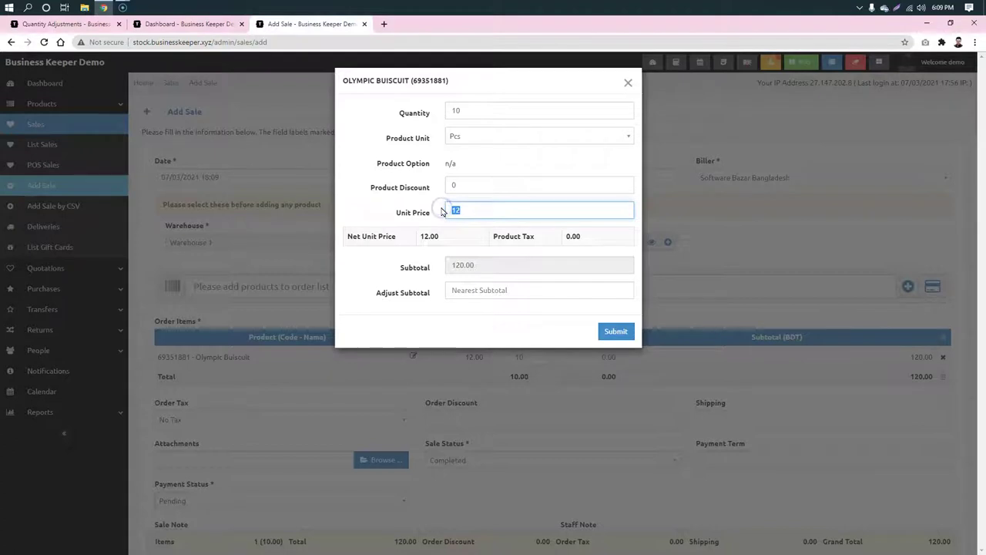
type("10")
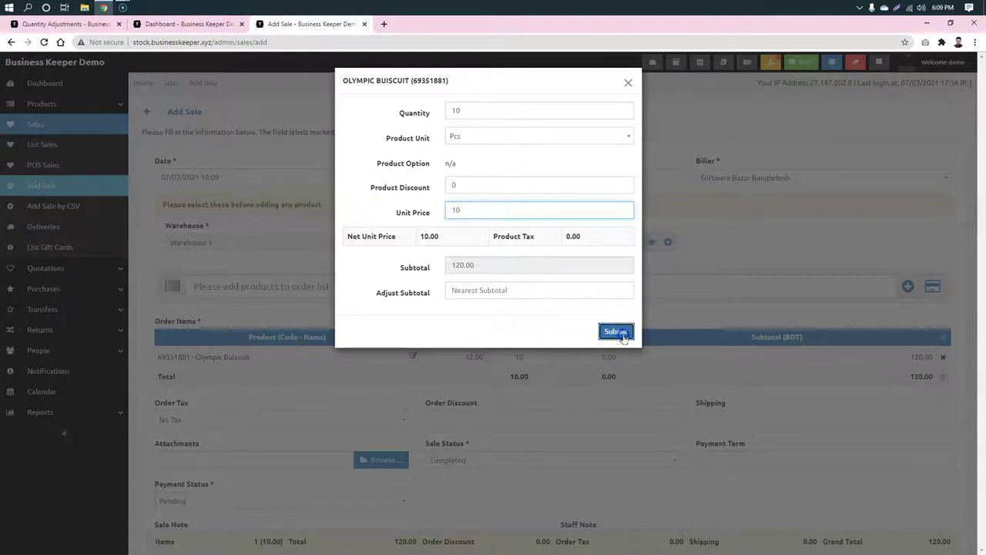
left_click(615, 331)
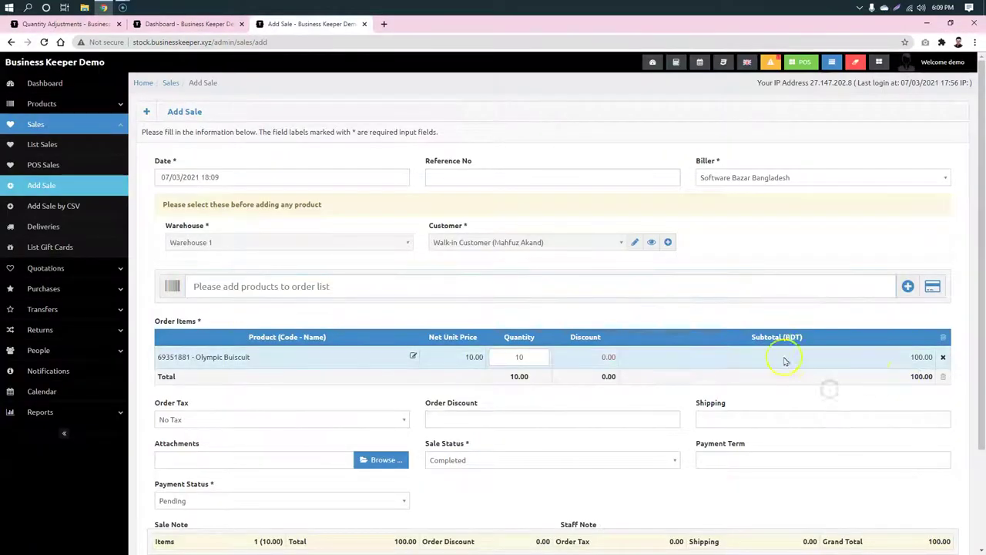
scroll(806, 346, "down", 3)
left_click(176, 473)
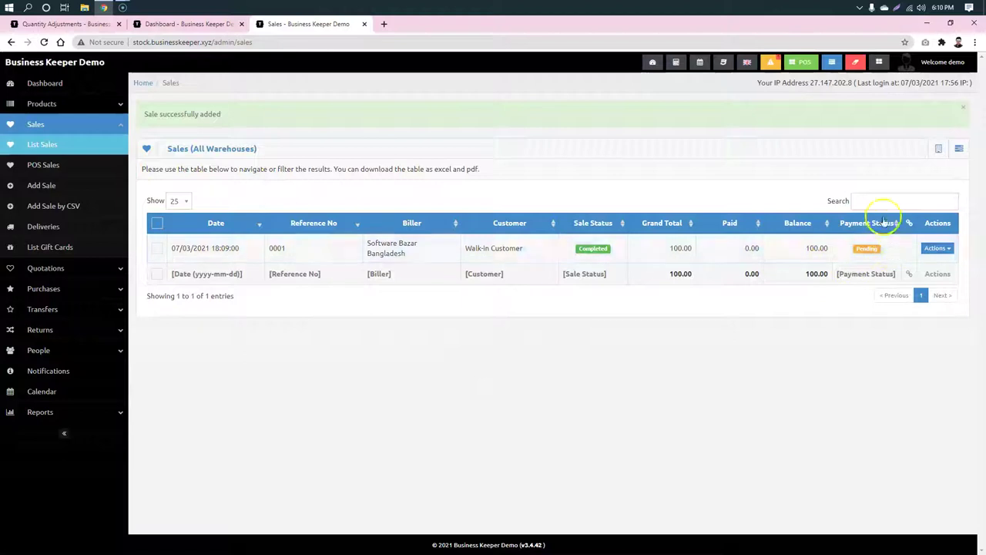
Step: Review sale 0001's invoice showing the customer and Olympic Buiscuit
left_click(702, 263)
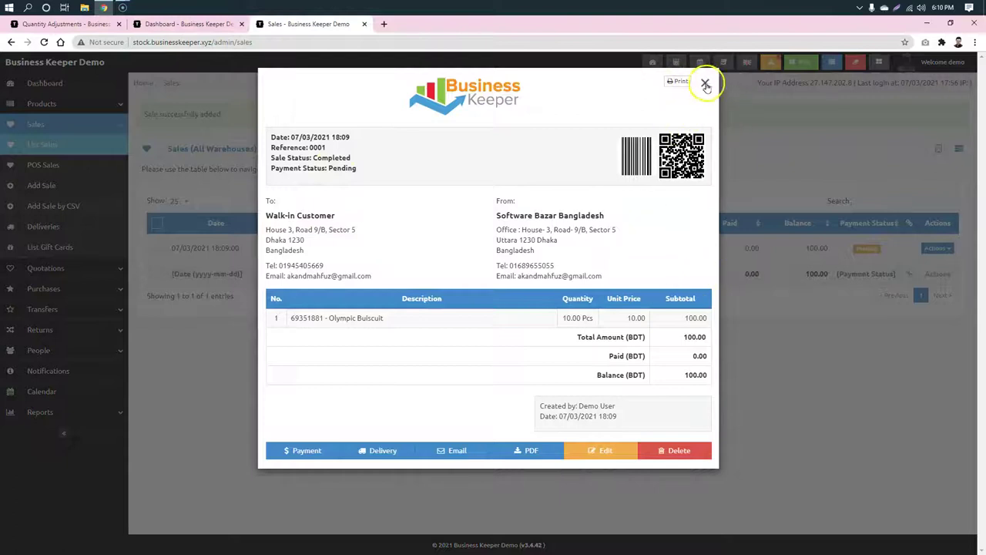
left_click_drag(262, 215, 346, 213)
left_click_drag(336, 320, 383, 319)
left_click(369, 342)
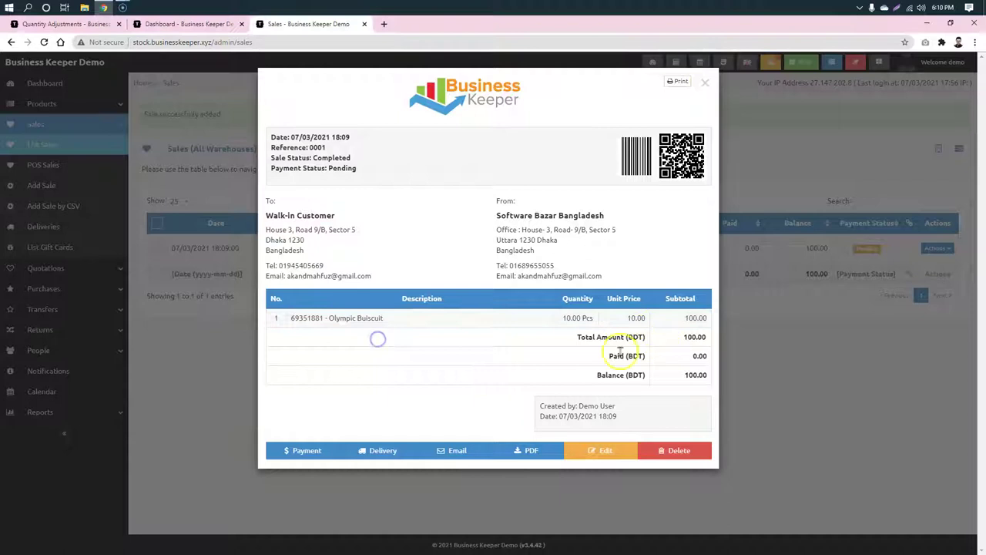
left_click(704, 85)
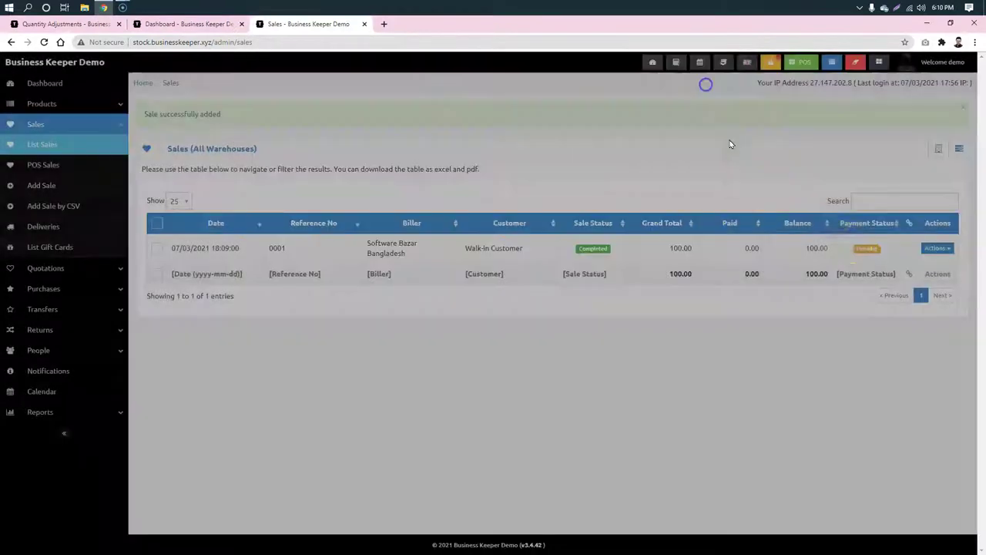
Step: Record the full 100.00 payment for sale 0001, then duplicate it into a new sale
left_click(937, 248)
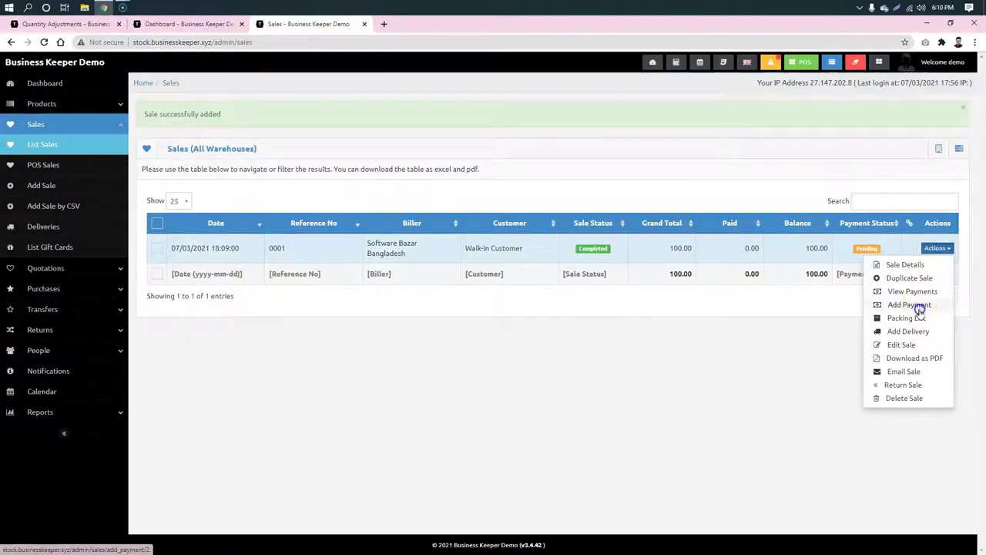
left_click(910, 305)
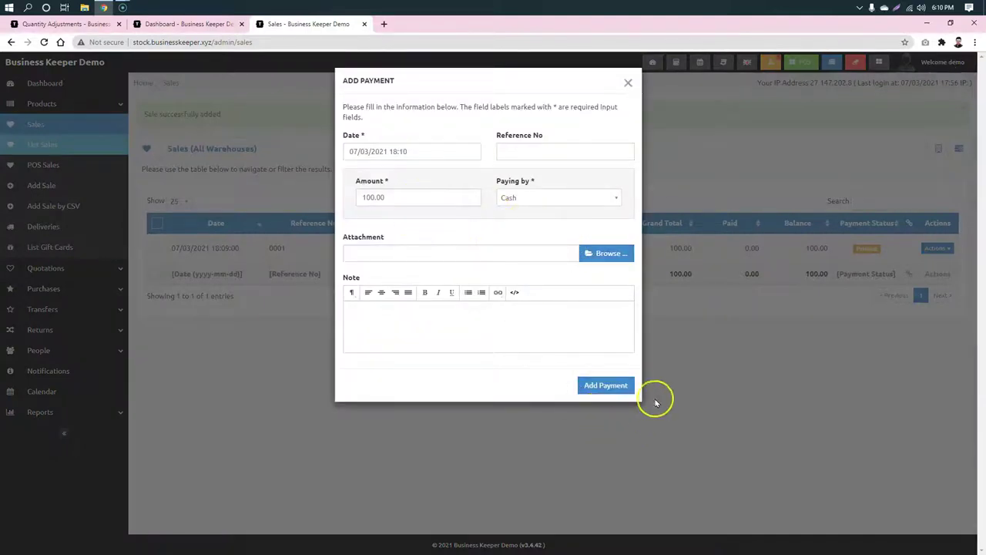
left_click(625, 386)
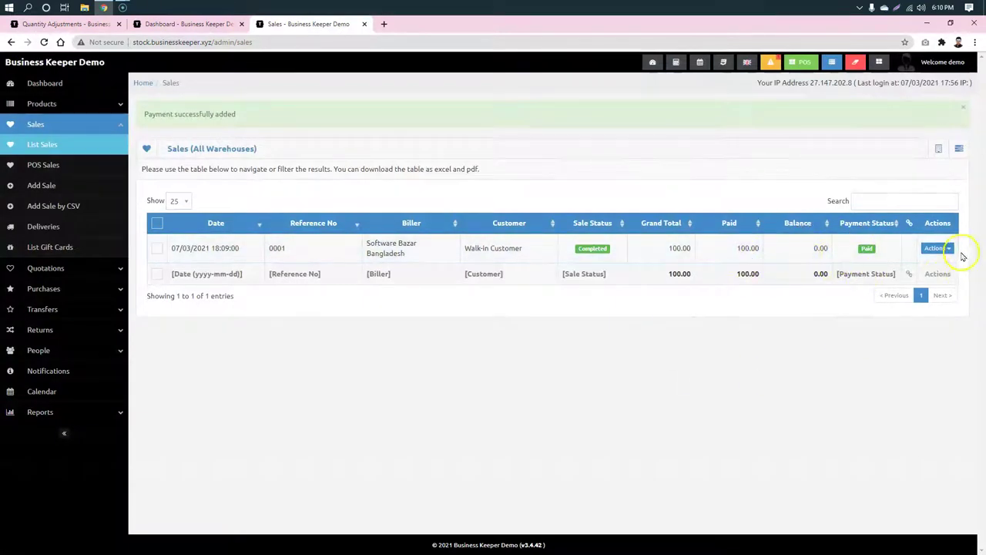
left_click(932, 249)
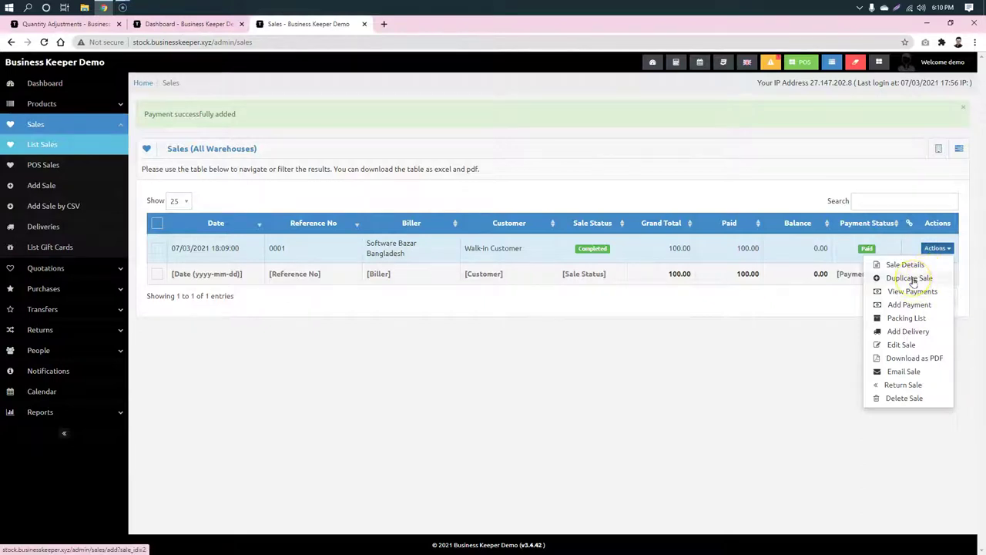
left_click(911, 278)
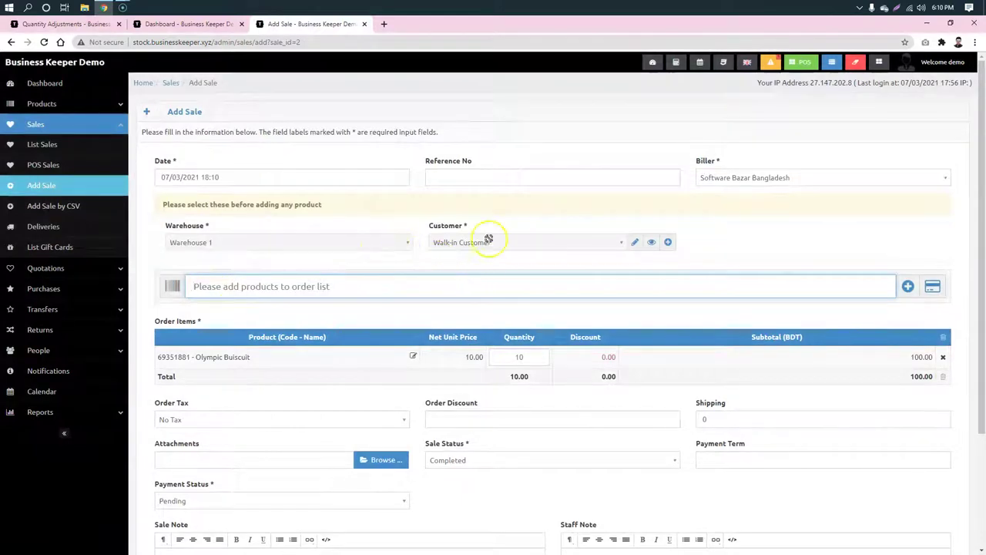
Step: Change the copied Olympic Buiscuit line's unit price to 11.00 and save it as sale 0002
scroll(413, 311, "down", 3)
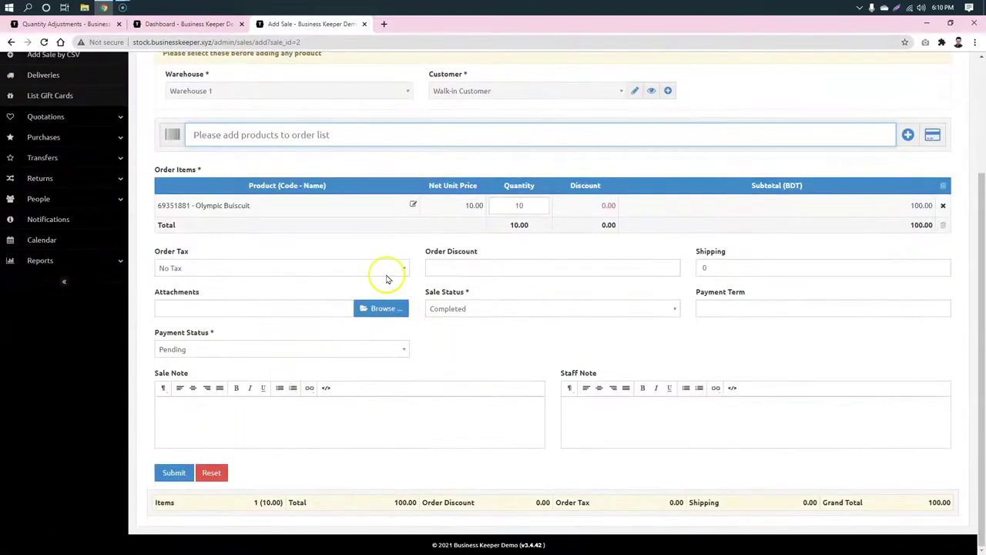
left_click(415, 204)
left_click_drag(463, 211, 437, 208)
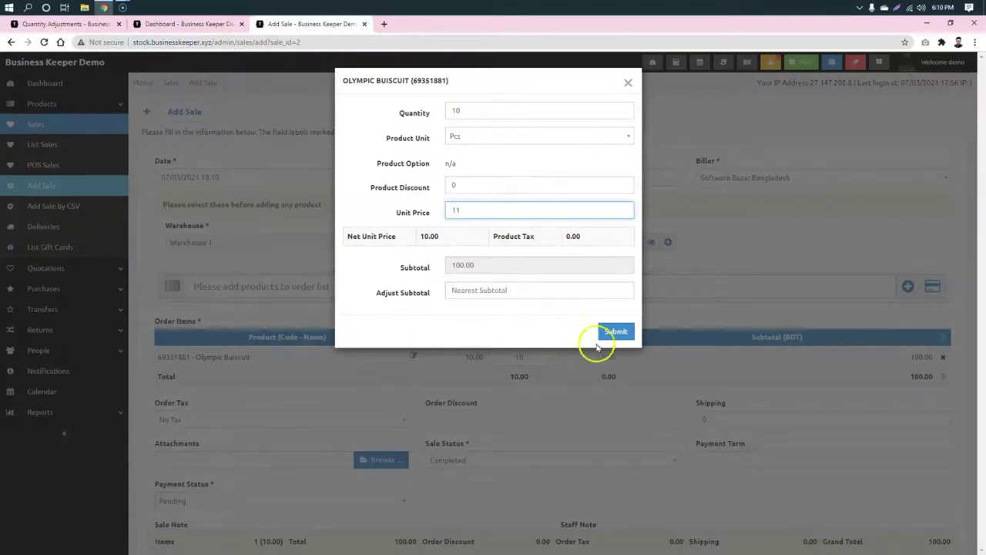
left_click(614, 331)
scroll(479, 378, "down", 3)
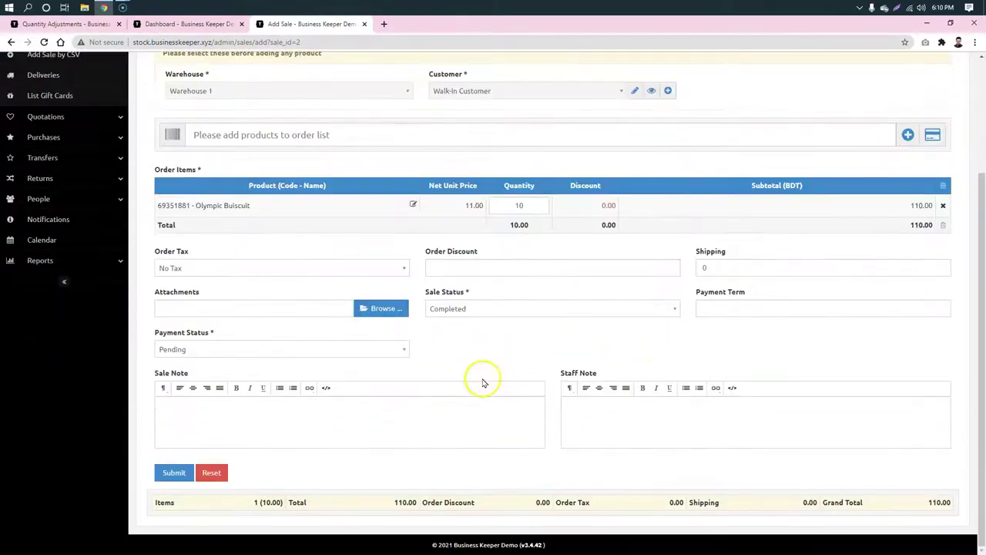
left_click(173, 472)
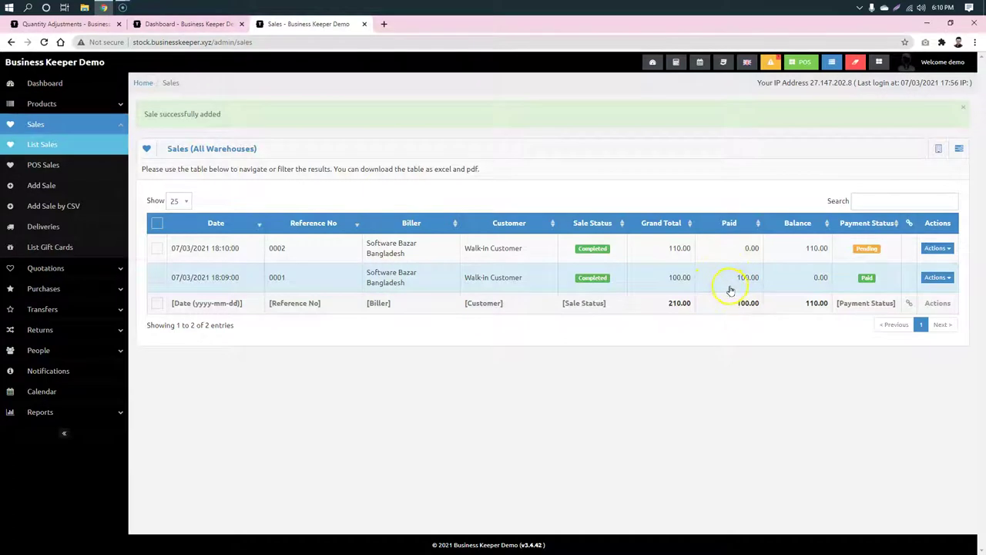
Step: Add a 50.00 payment to sale 0002 in place of the prefilled 110.00
left_click(939, 248)
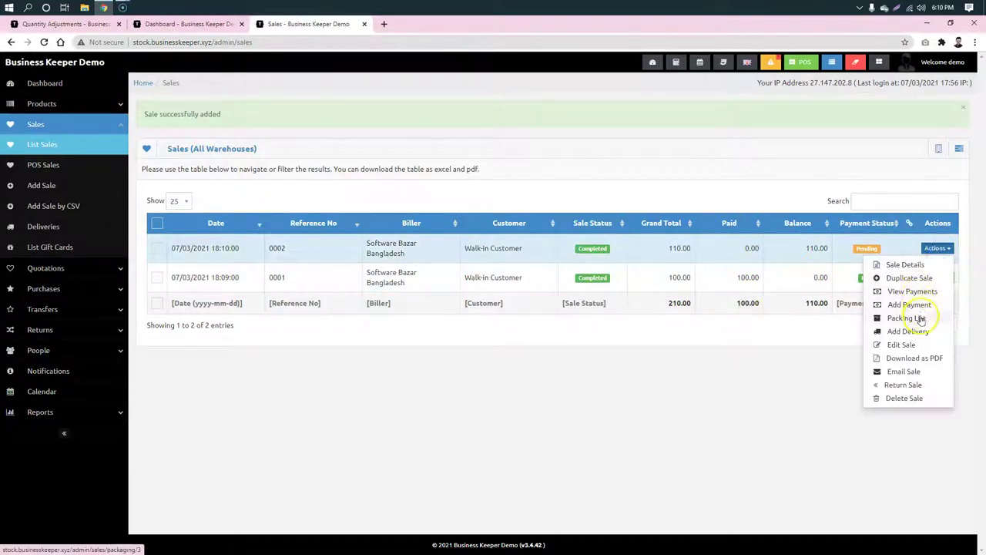
left_click(921, 305)
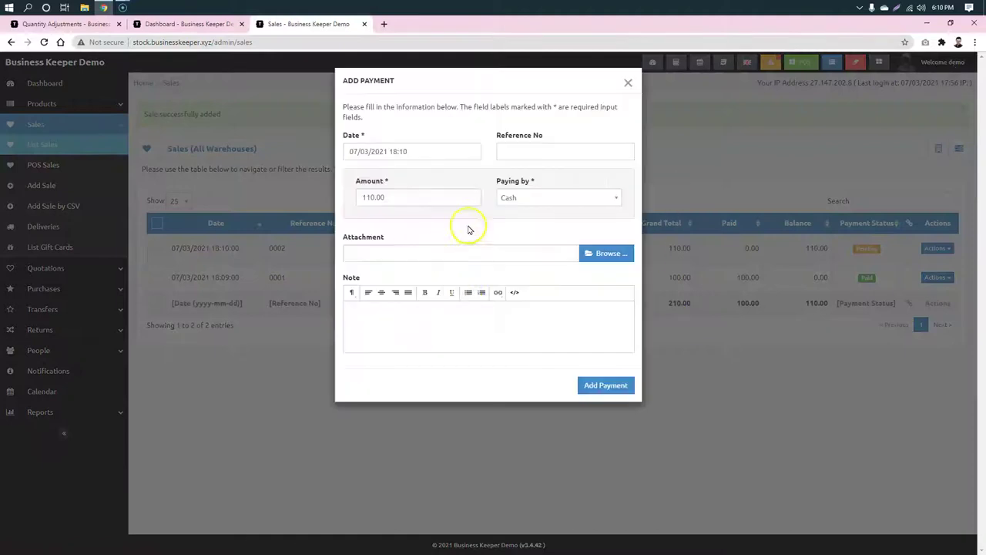
left_click(383, 197)
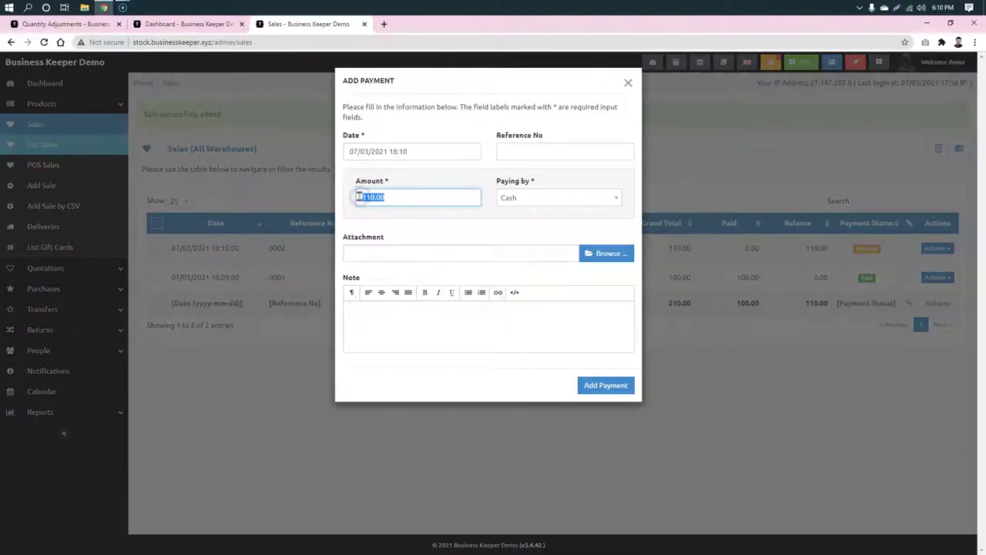
type("50")
key("Return")
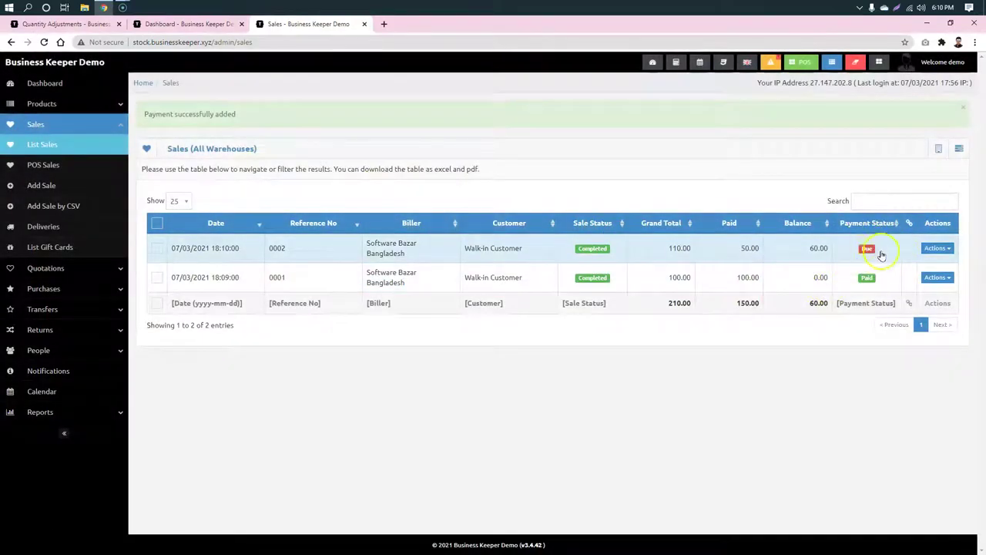
Step: Check sale 0002's details and payments list, showing 60.00 still due
left_click(789, 250)
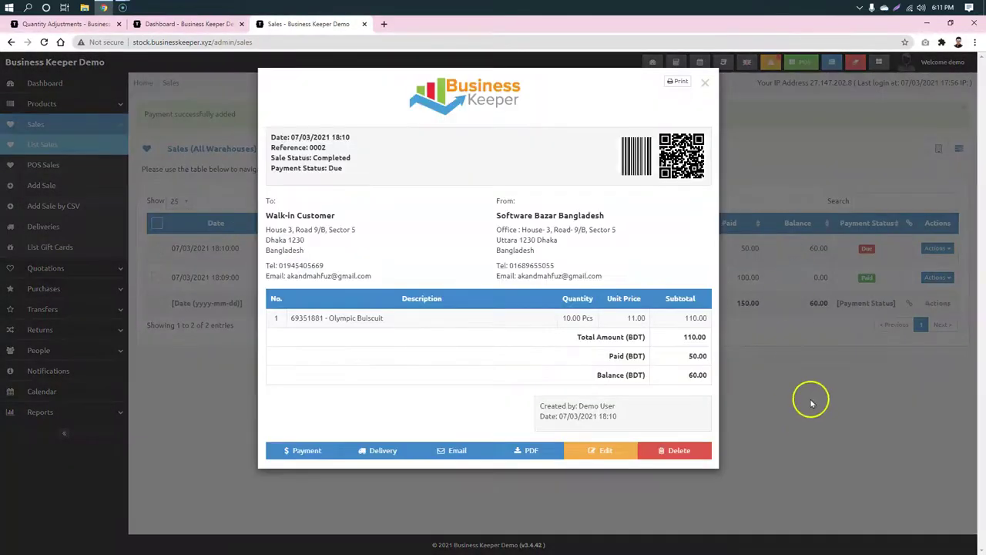
left_click(817, 388)
left_click(937, 248)
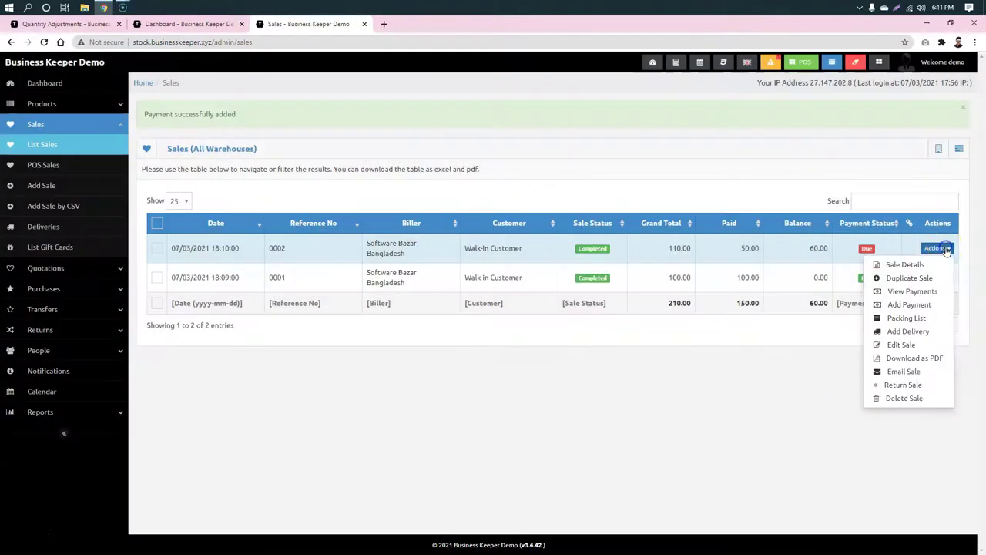
left_click(924, 291)
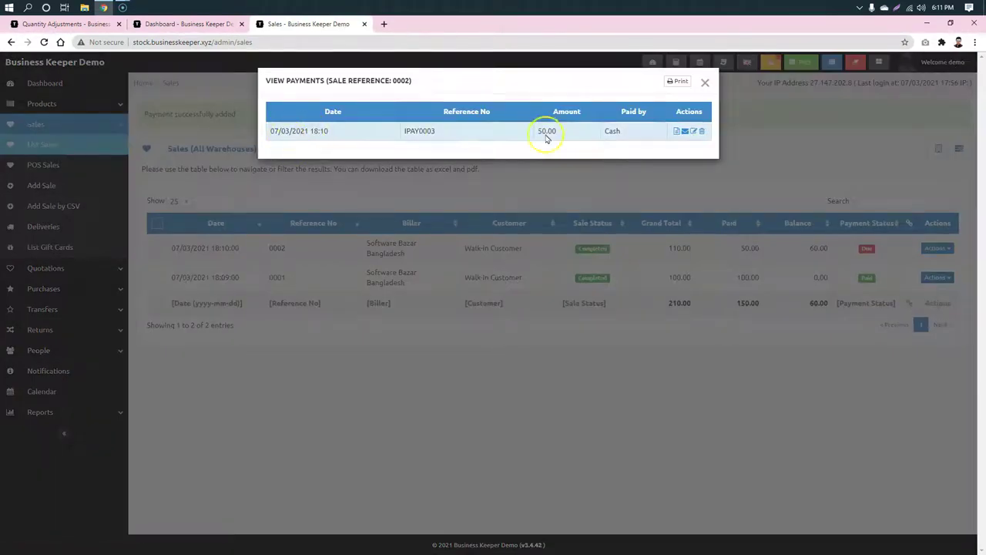
left_click(705, 82)
left_click(939, 251)
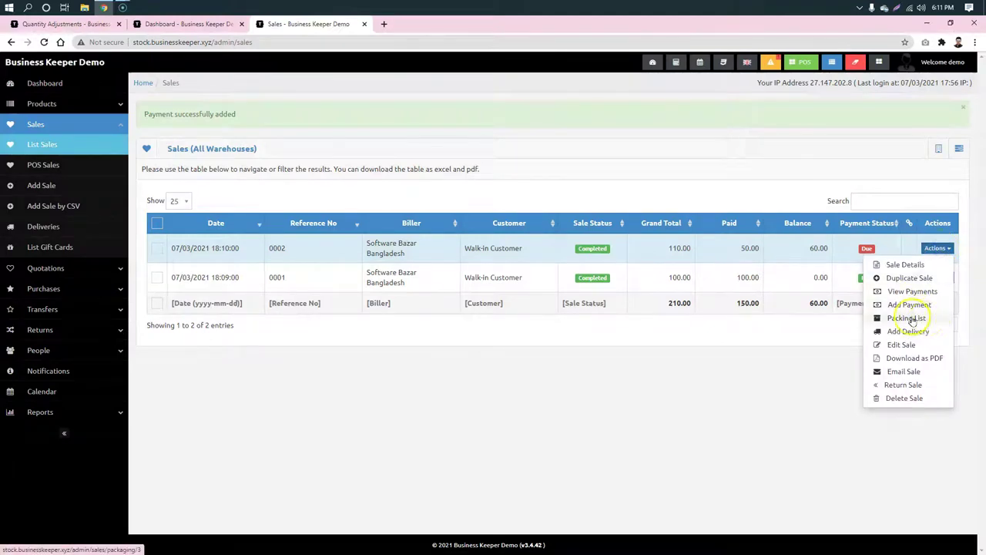
Step: Start a return for sale 0002 and set the returned quantity to 5
left_click(912, 387)
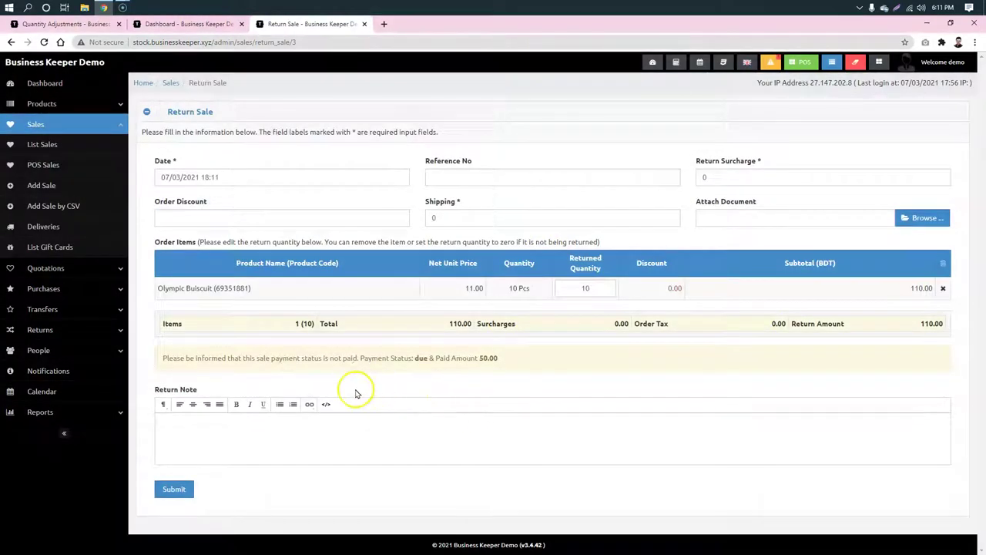
left_click_drag(602, 288, 554, 286)
left_click(733, 419)
left_click(603, 285)
type("5")
left_click_drag(603, 285, 550, 276)
type("5")
left_click(744, 360)
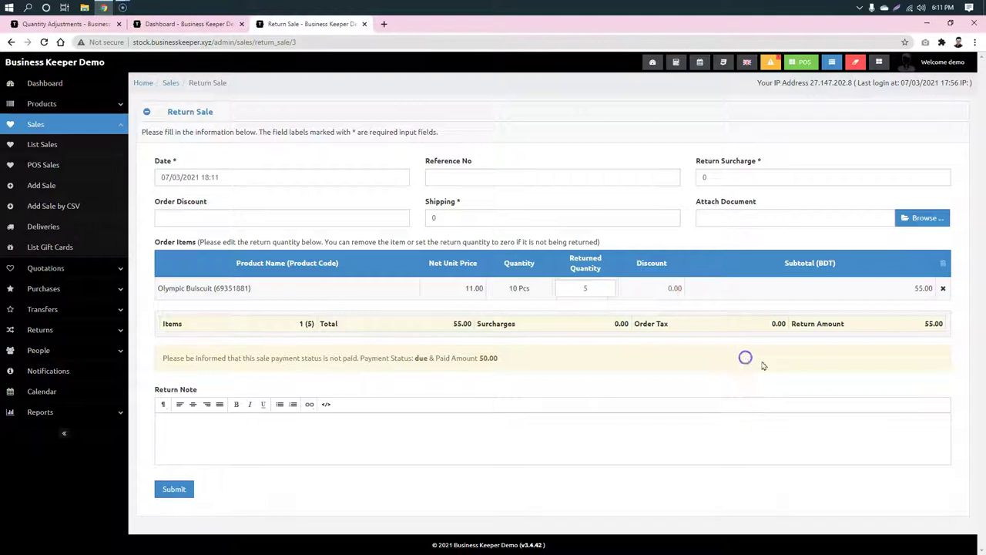
Step: Check Olympic Buiscuit's stock in a new Products tab, then submit the 5-item return
left_click(183, 24)
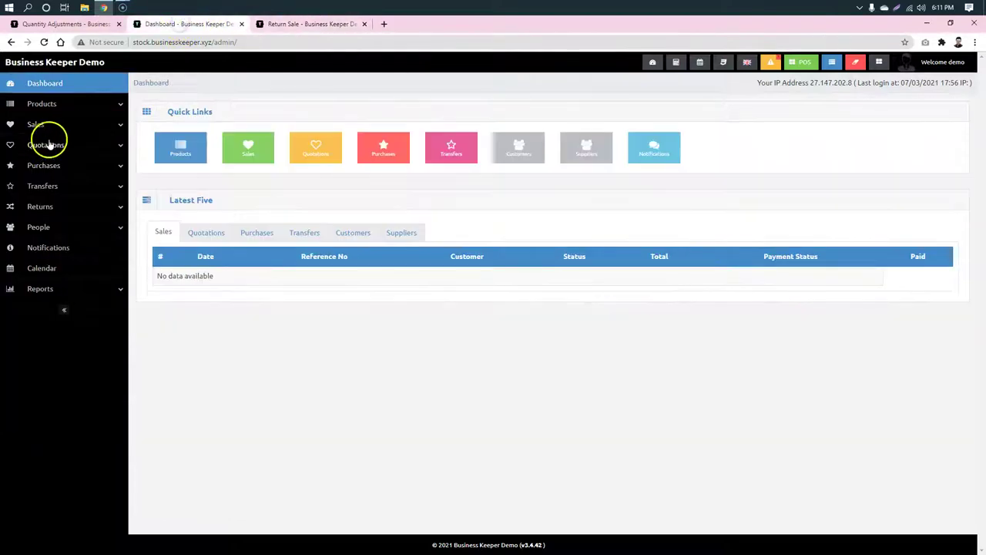
left_click(48, 103)
right_click(52, 128)
left_click(85, 138)
left_click(416, 25)
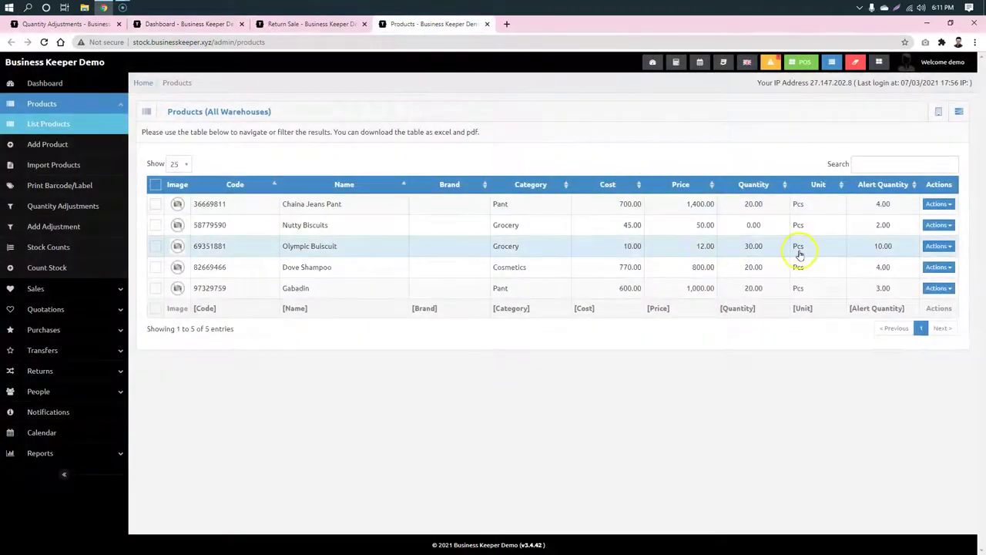
left_click(761, 256)
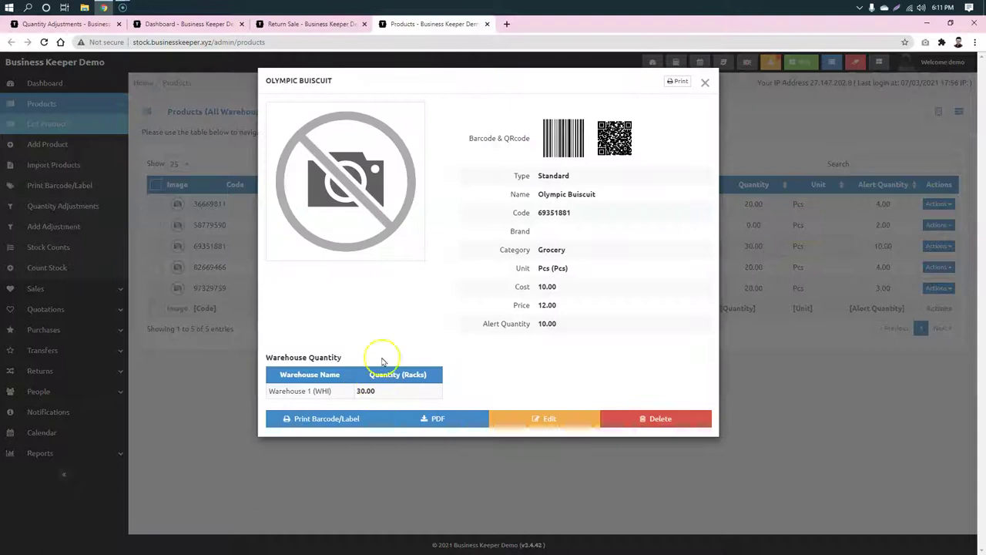
left_click(311, 23)
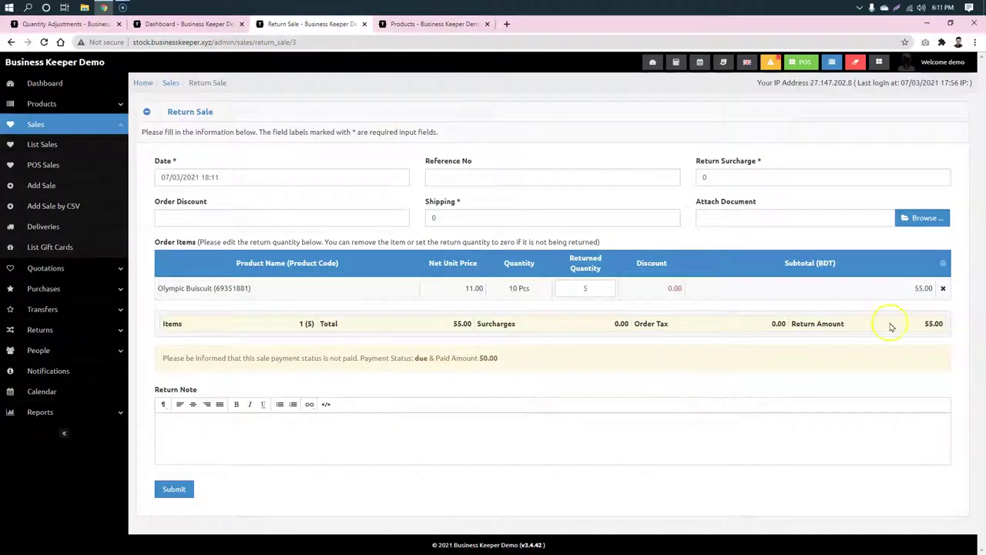
left_click(603, 367)
left_click(181, 492)
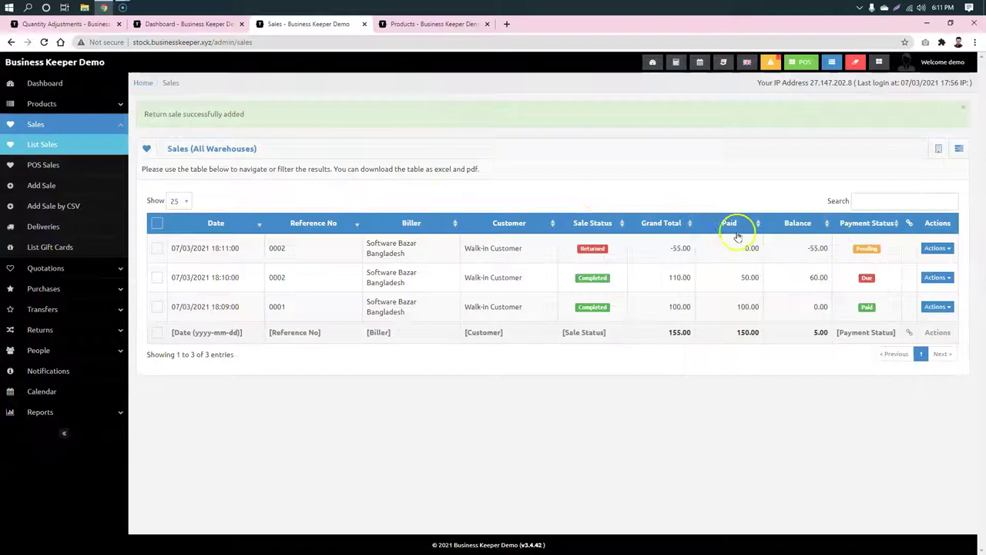
Step: Verify Olympic Buiscuit's updated stock and view the returned sale's invoice
left_click(442, 24)
left_click(44, 41)
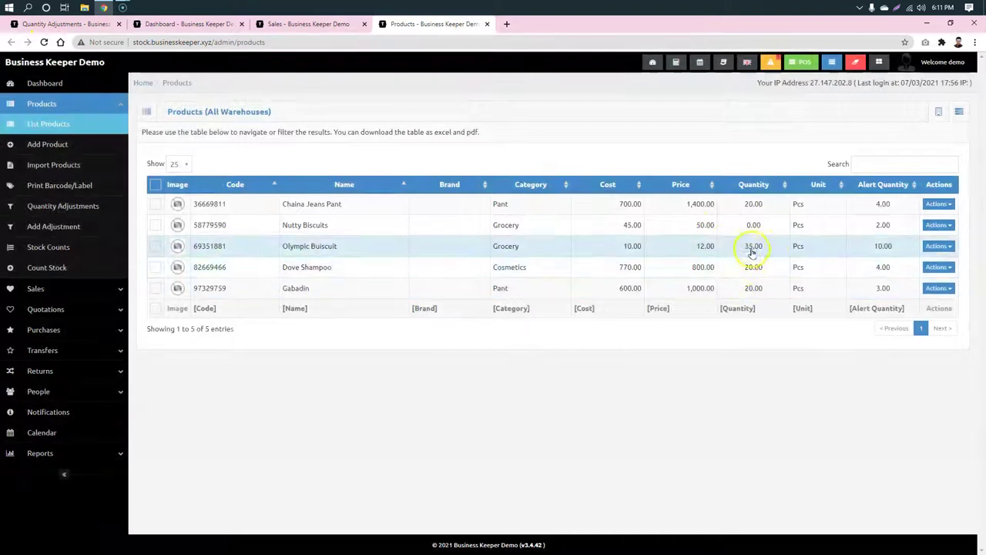
left_click(752, 251)
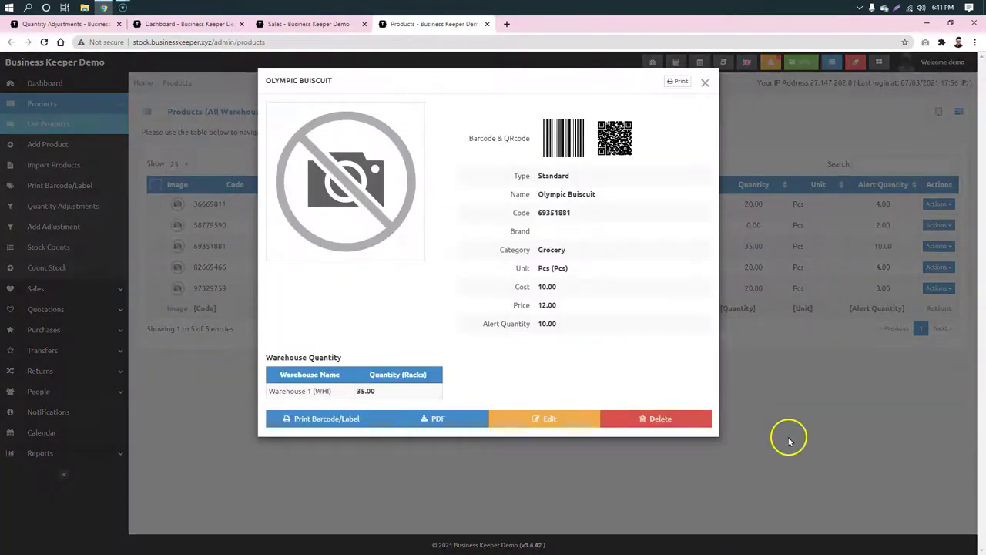
left_click(789, 440)
left_click(312, 24)
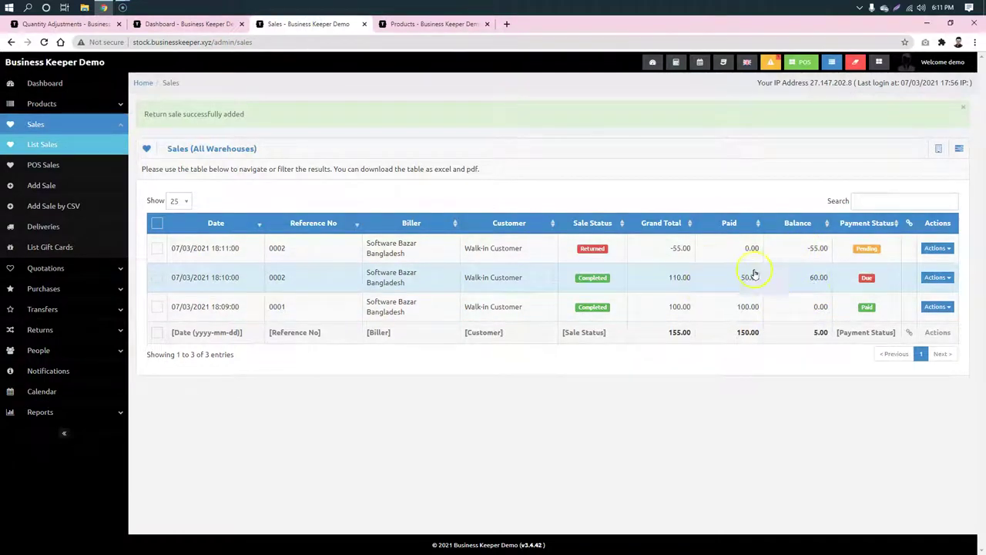
left_click(698, 248)
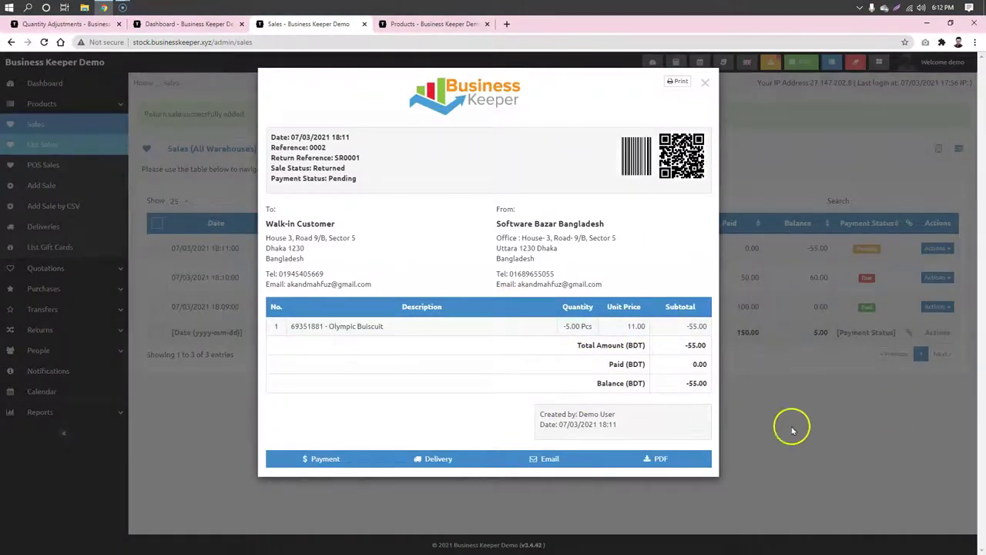
left_click(793, 430)
Step: Navigate from the dashboard through the Sales menu to the empty gift cards list
left_click(35, 84)
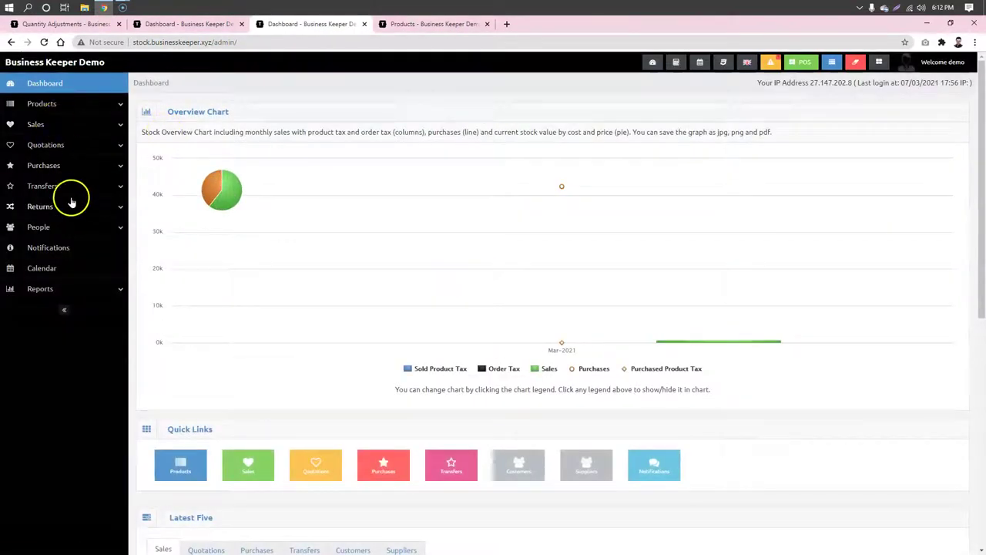
left_click(100, 167)
left_click(100, 166)
left_click(55, 126)
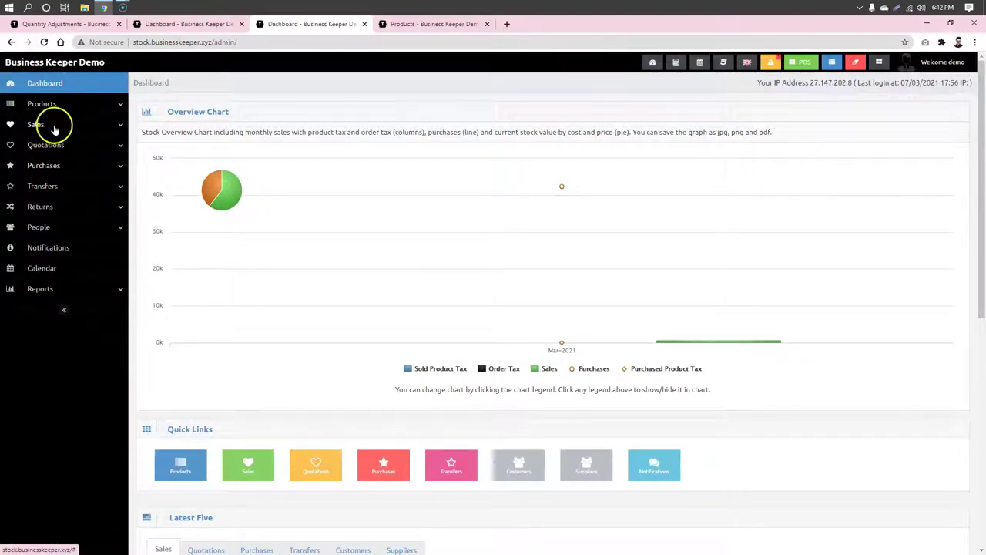
left_click(52, 146)
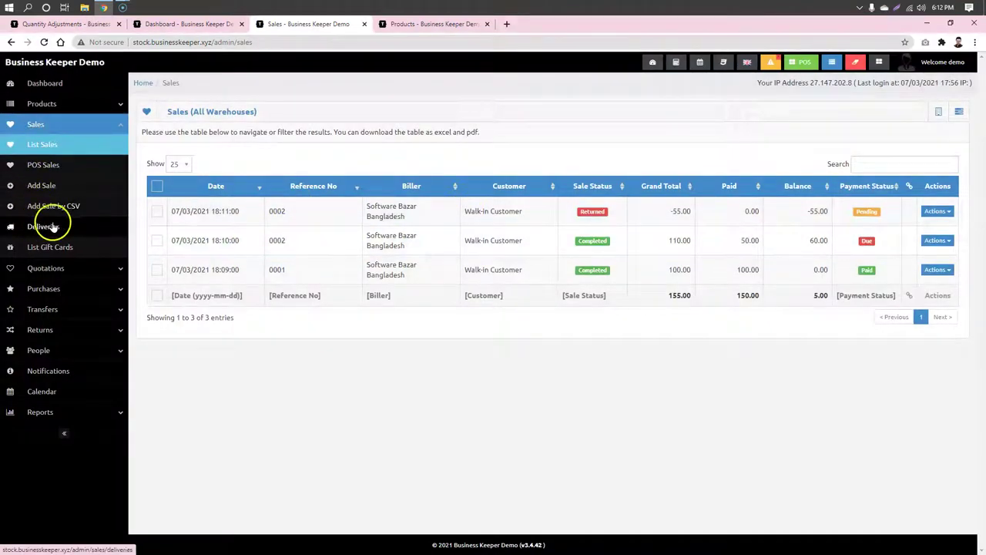
left_click(48, 247)
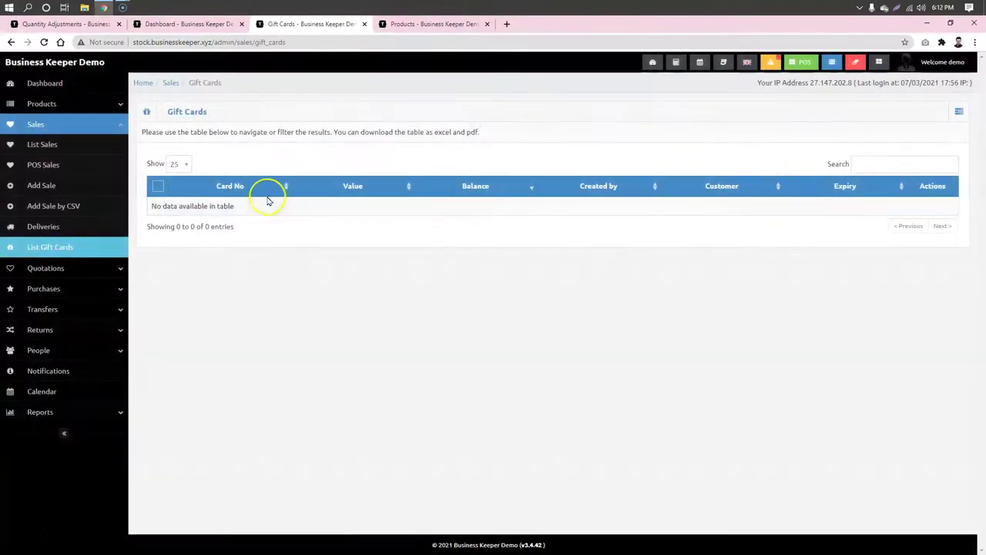
Step: Start a new gift card with a generated card number and value 100
left_click(959, 112)
left_click(938, 136)
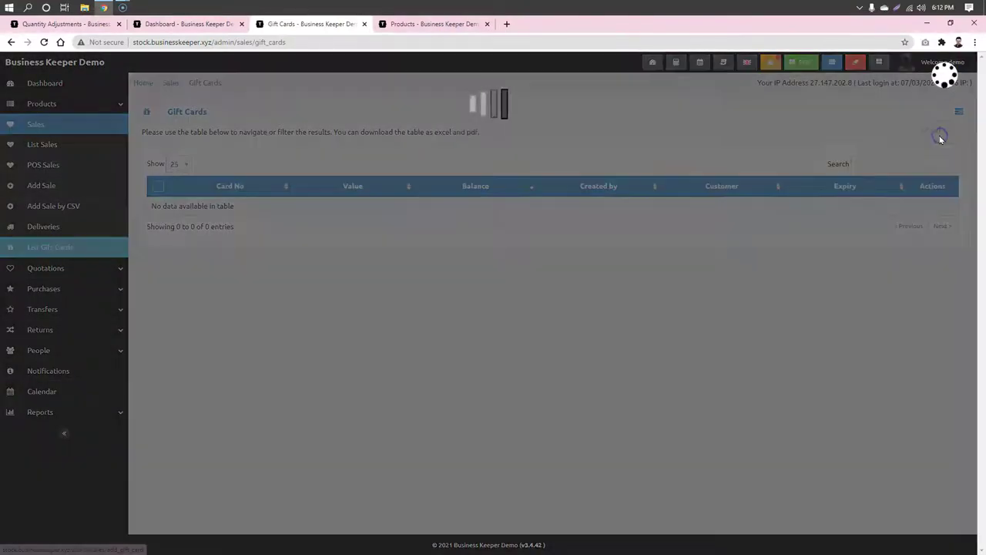
left_click(441, 153)
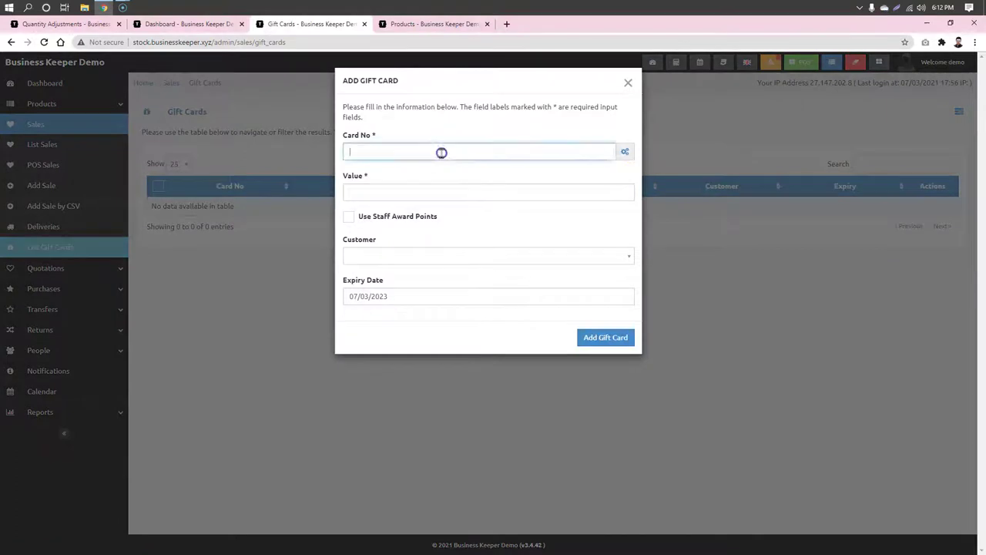
left_click(625, 151)
left_click(432, 191)
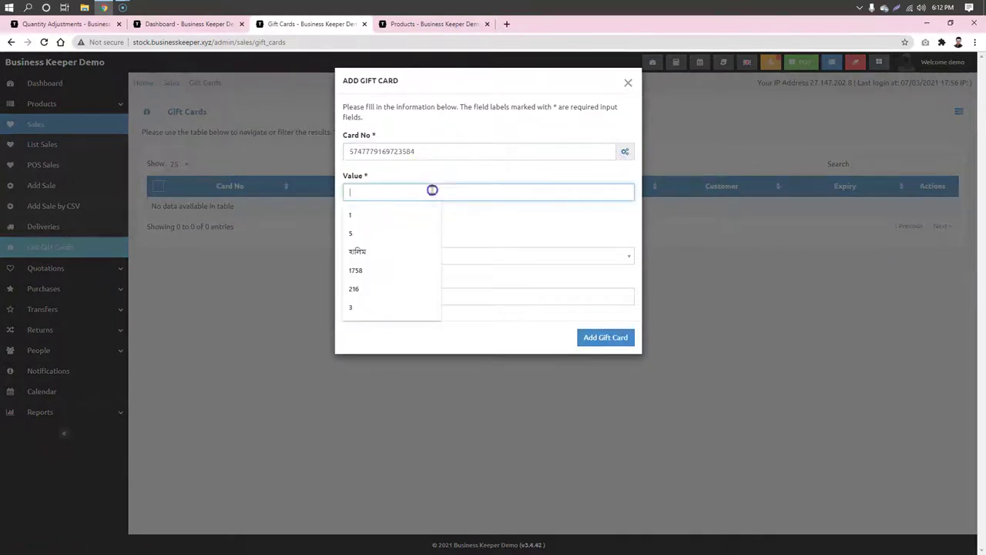
type("100")
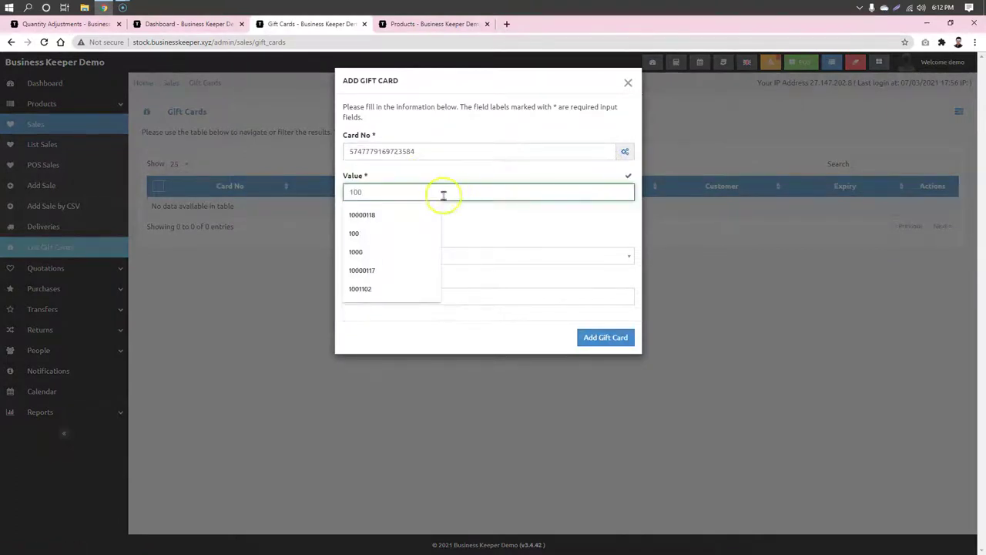
left_click(477, 164)
Step: Assign the card to Walk-in Customer, set expiry 31/03/2023, and save it
left_click(441, 258)
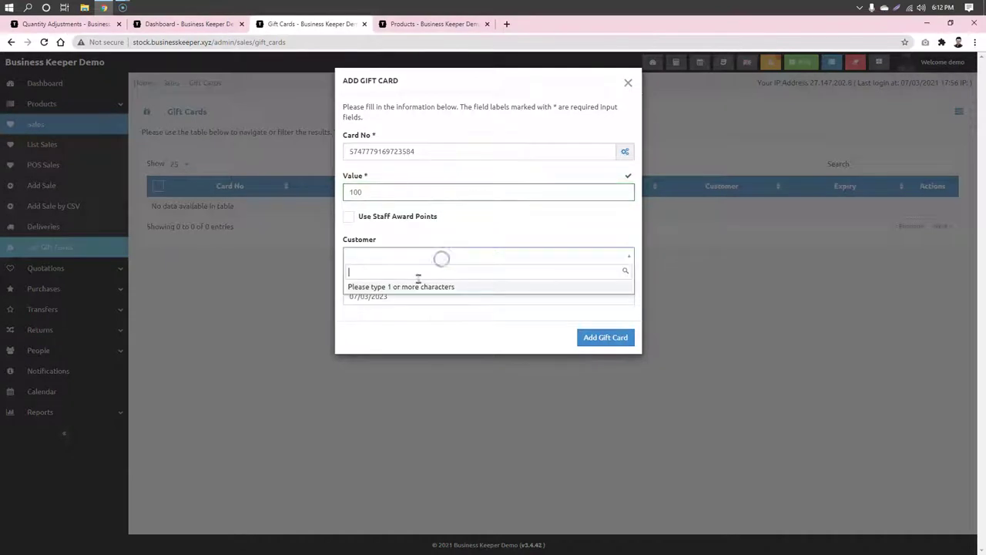
type("aka")
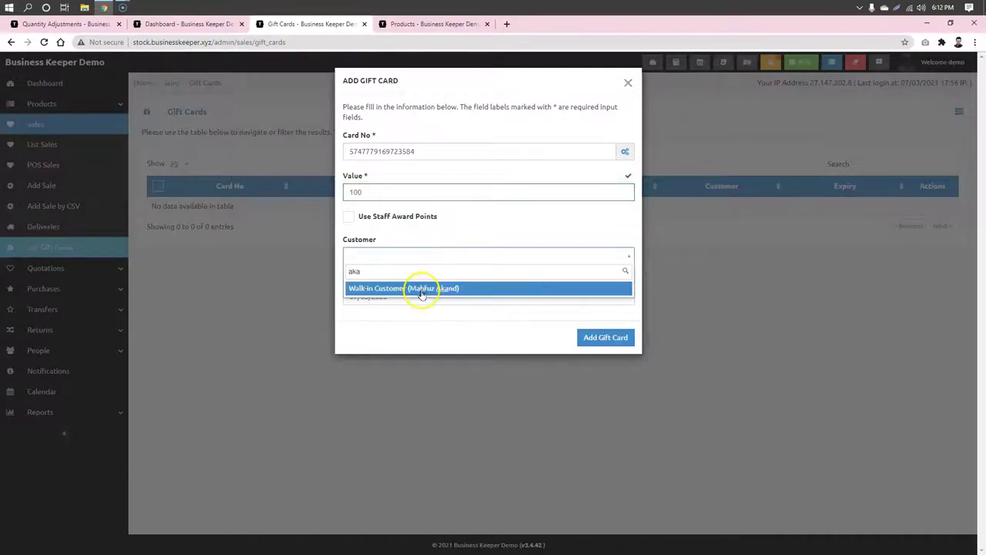
left_click(421, 291)
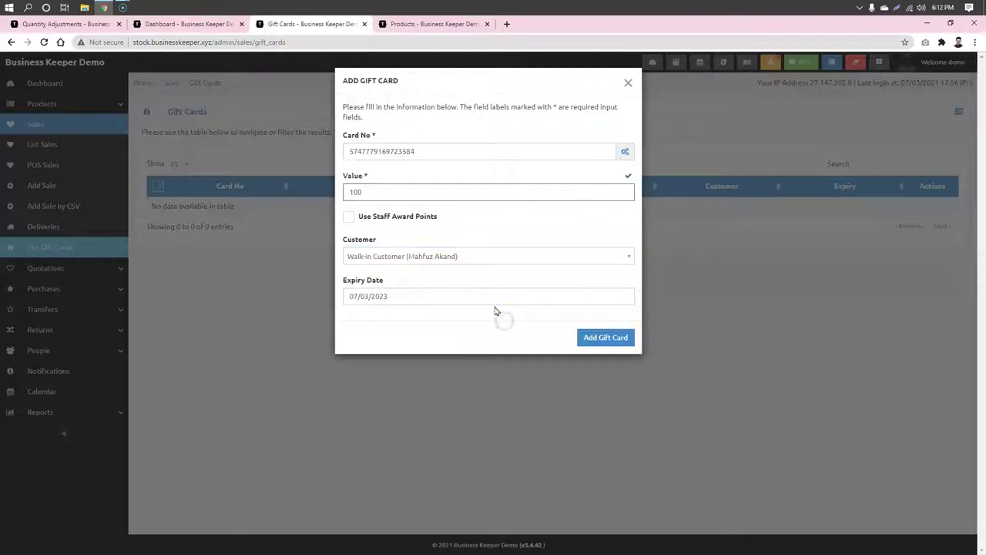
left_click(491, 297)
left_click(424, 409)
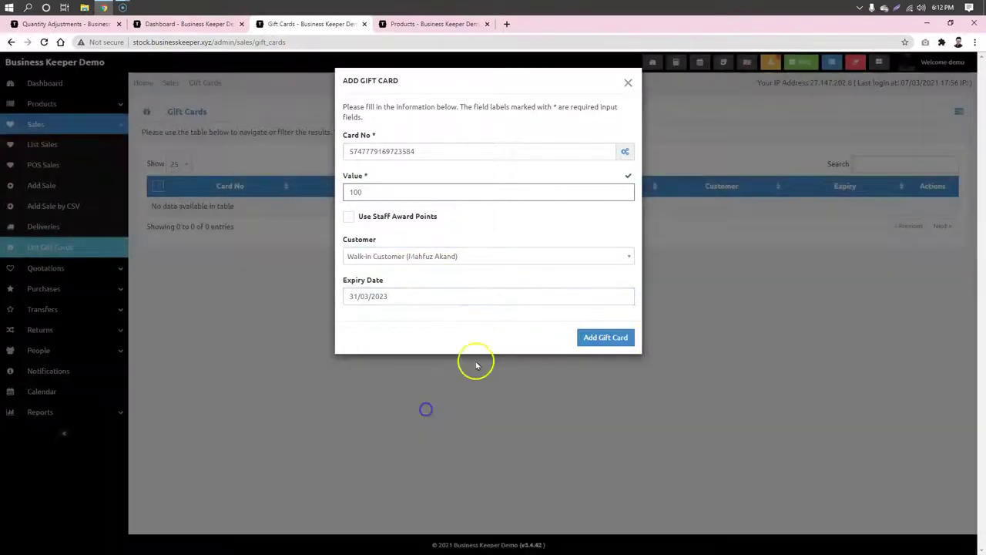
left_click(612, 337)
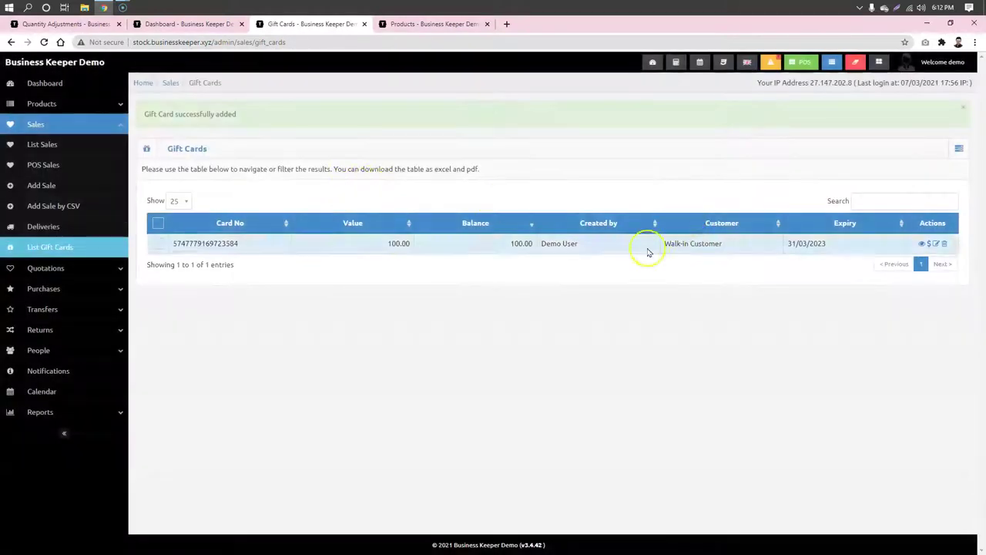
Step: View the new gift card, copy its card number, and go to the POS screen
left_click(921, 244)
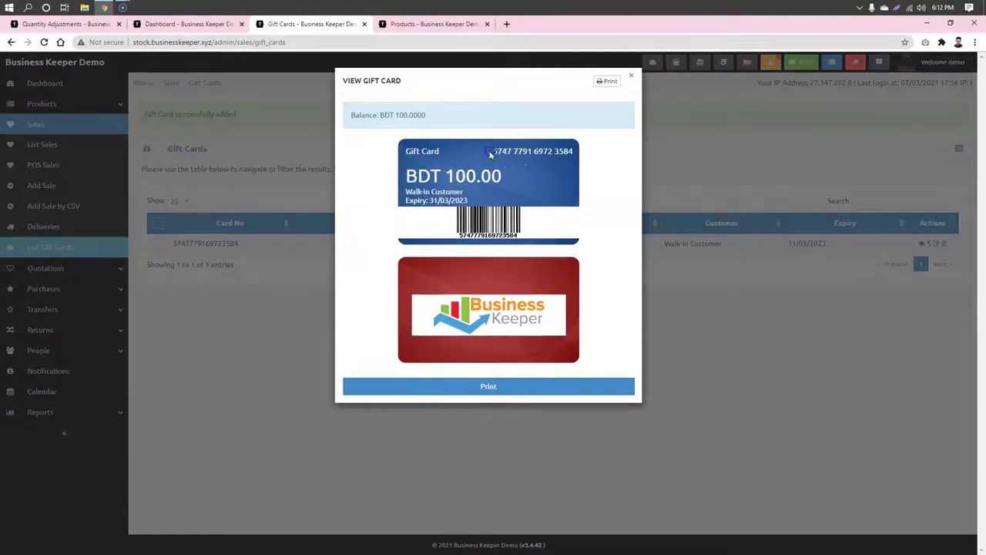
right_click(568, 151)
left_click(586, 157)
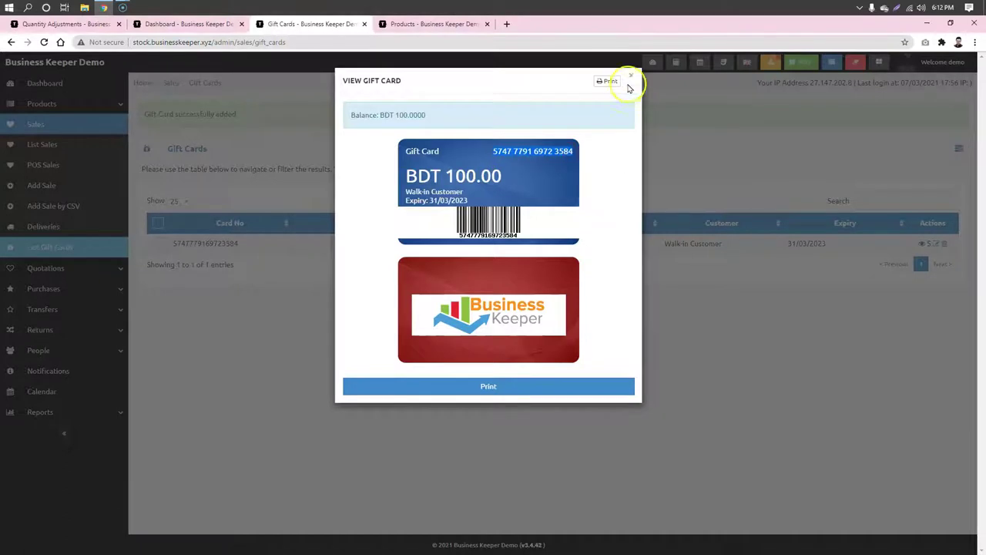
left_click(631, 74)
left_click(799, 68)
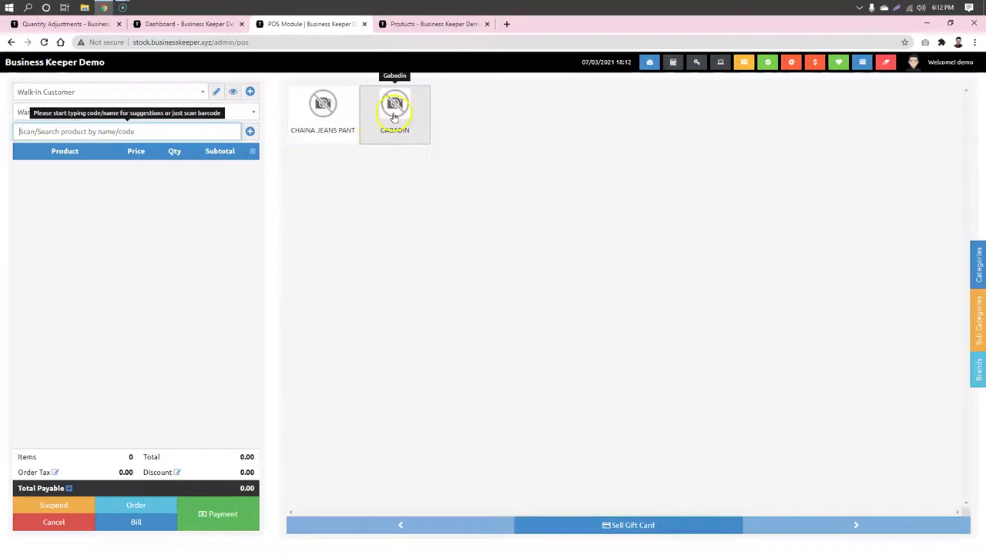
Step: Add one Gabadin (1,000.00) and try paying by gift card, which is rejected as invalid
left_click(394, 116)
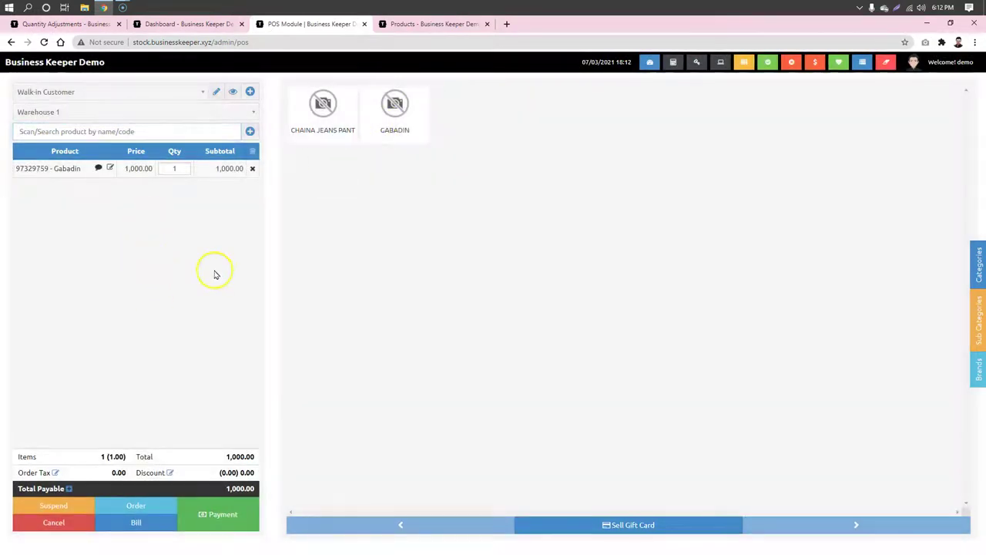
left_click(223, 514)
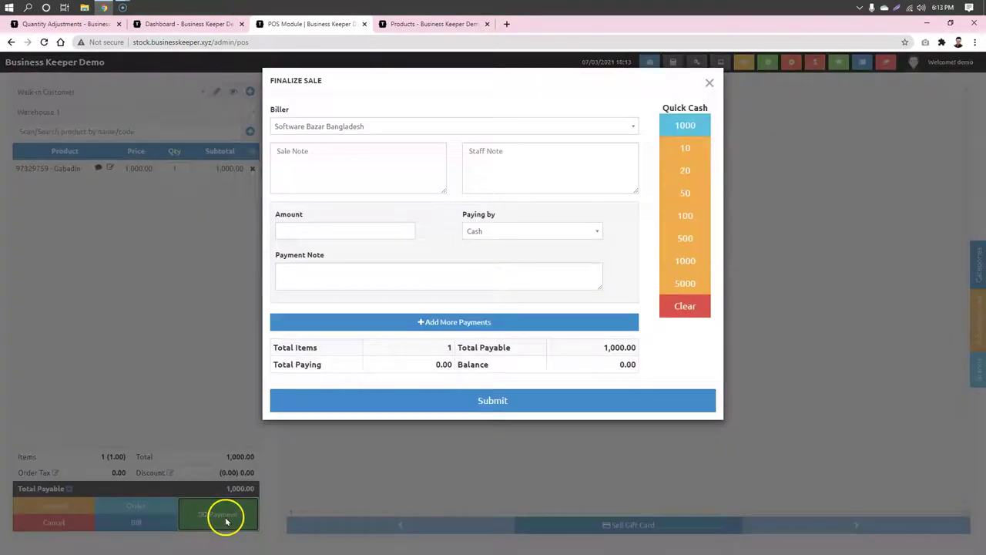
left_click(560, 231)
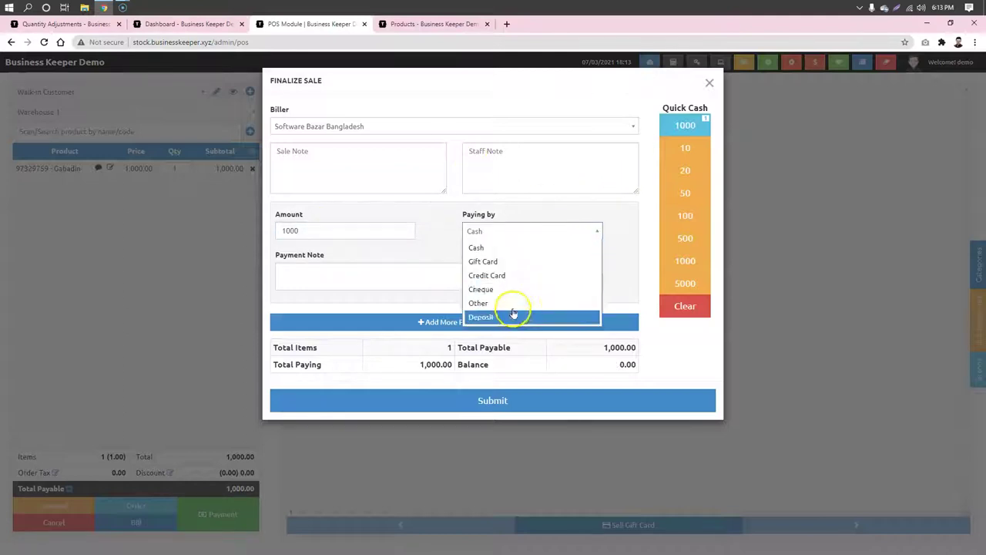
left_click(512, 262)
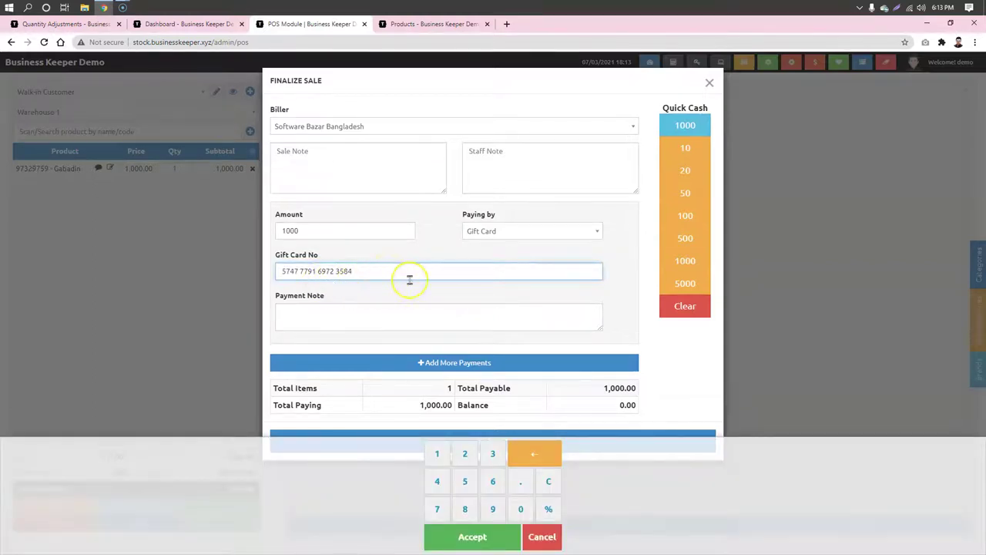
key("Return")
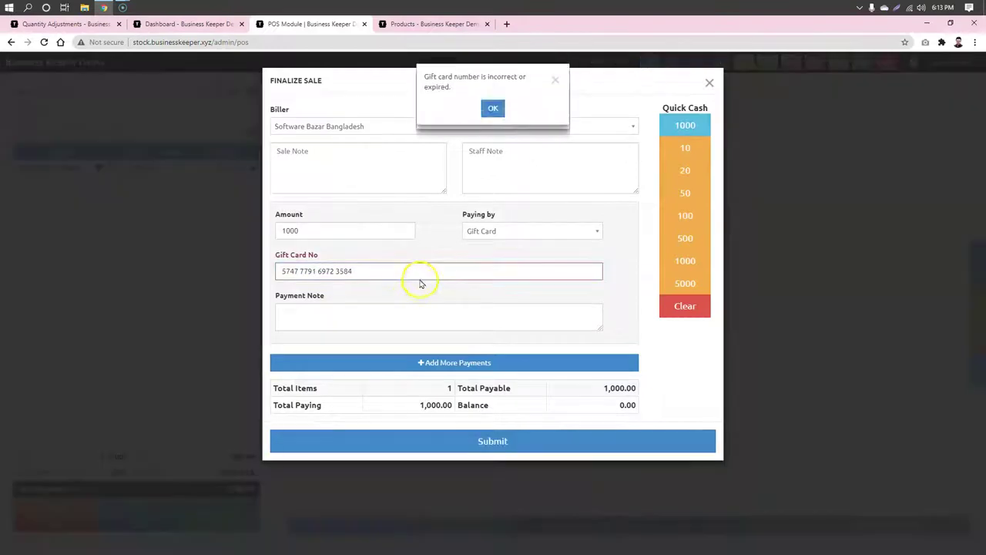
left_click(493, 112)
left_click(317, 272)
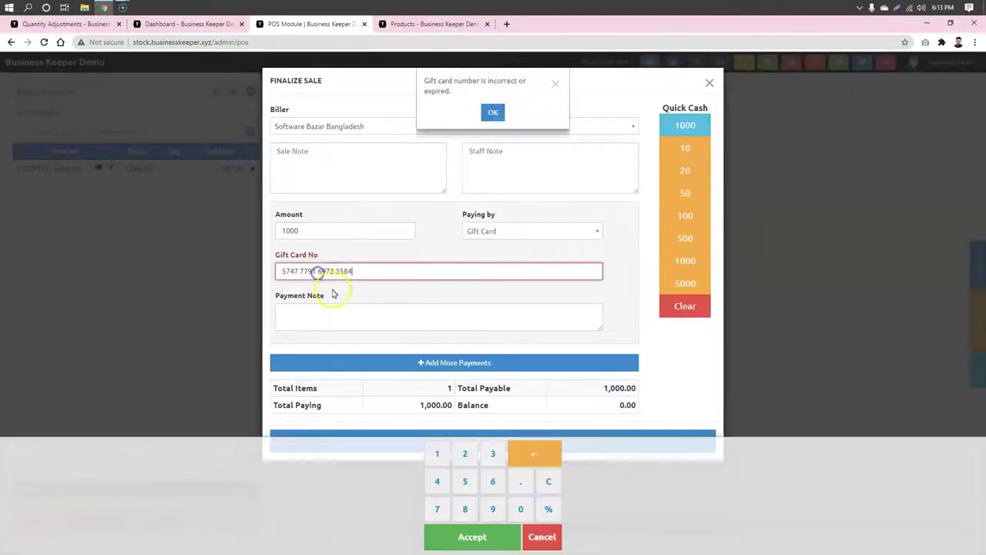
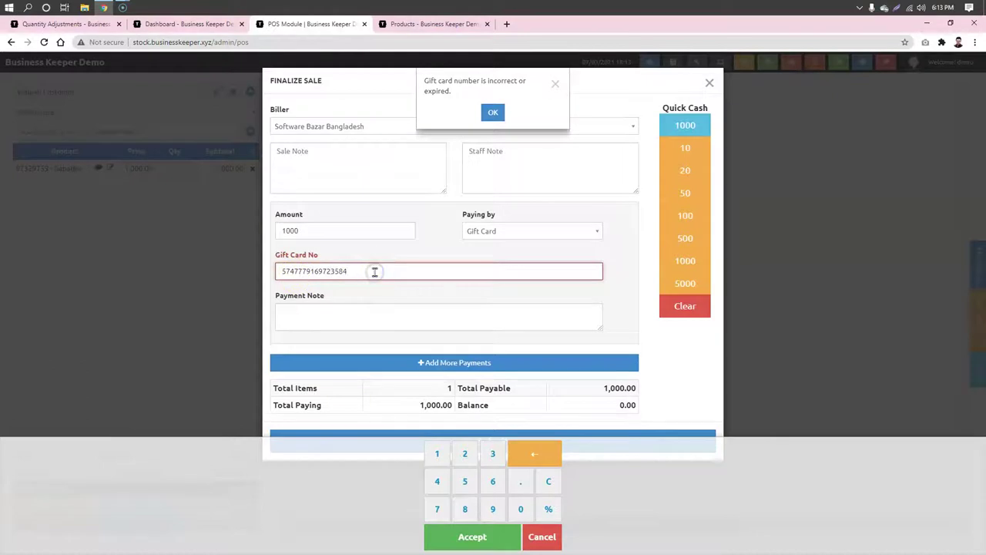
Step: Dismiss the number pad and the invalid gift card alert
left_click(425, 293)
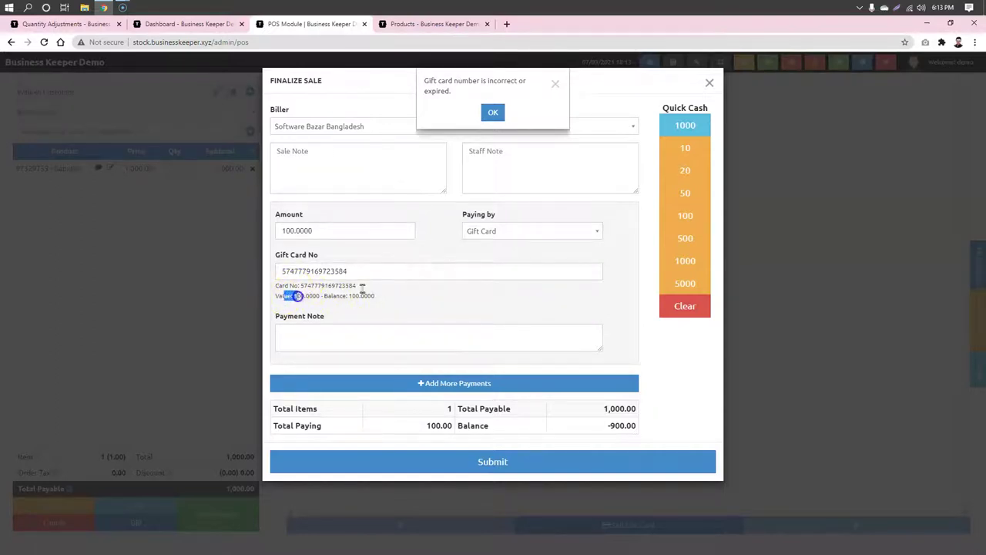
left_click_drag(387, 302, 348, 298)
left_click(420, 301)
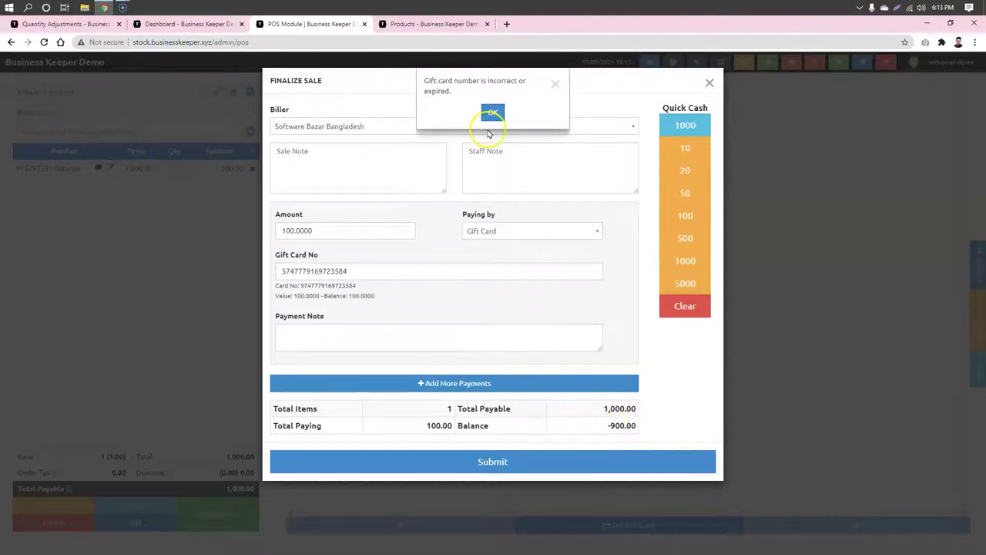
left_click(493, 113)
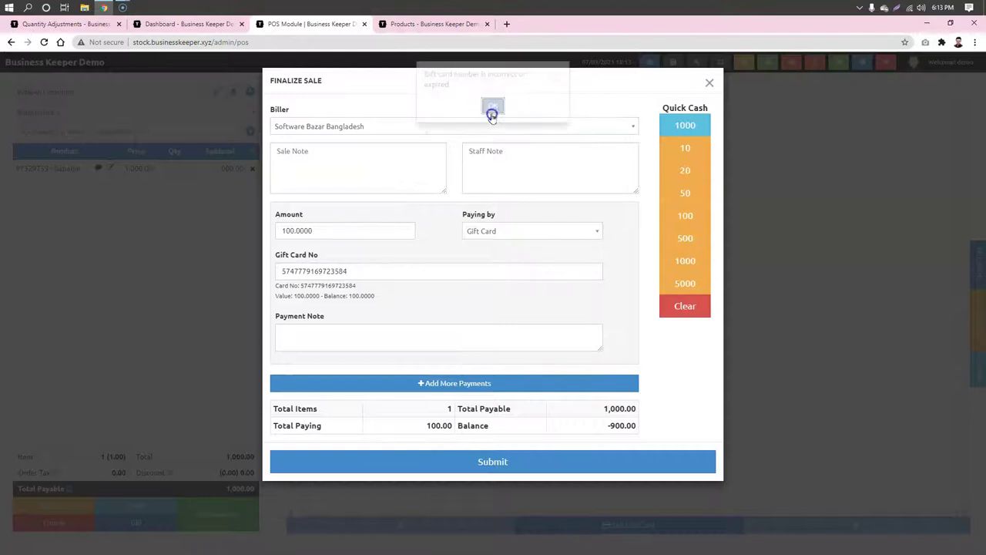
Step: Set the payment amount to 1000, try submitting, then cancel the underpaid-sale warning
left_click(691, 127)
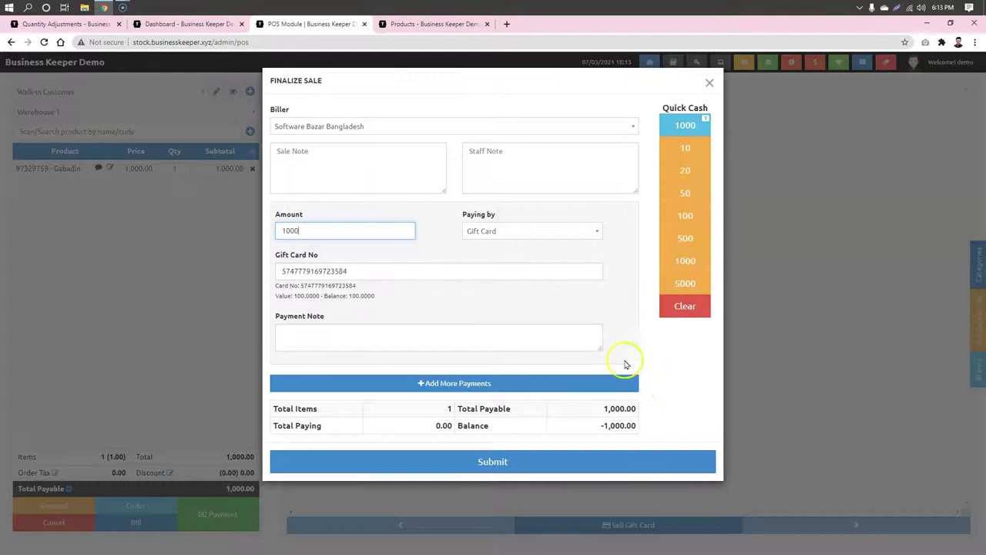
left_click(365, 271)
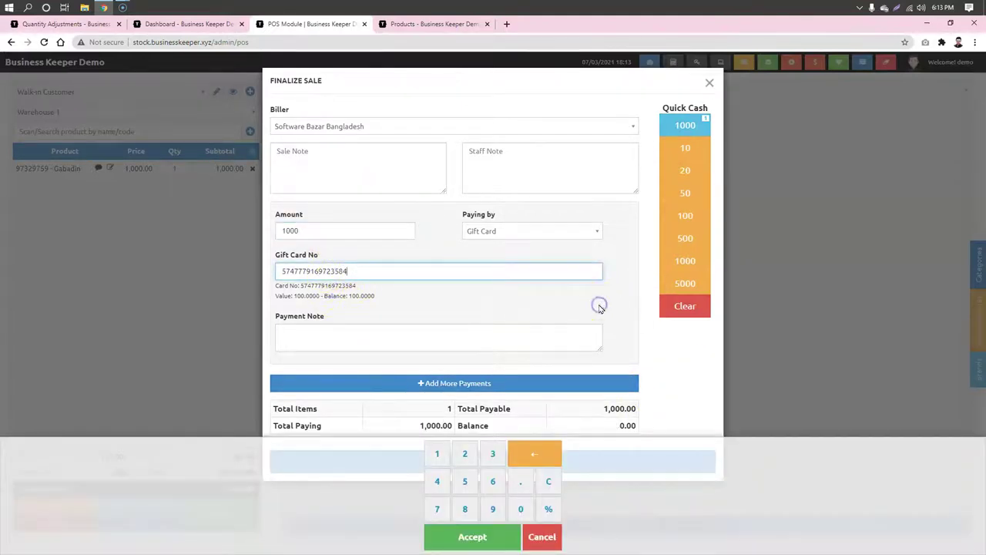
left_click(600, 307)
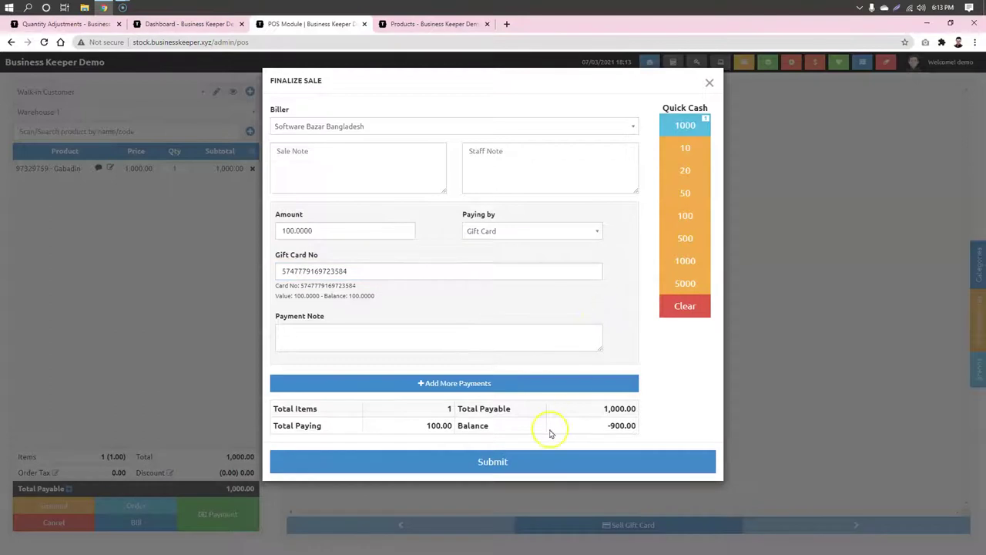
left_click(539, 461)
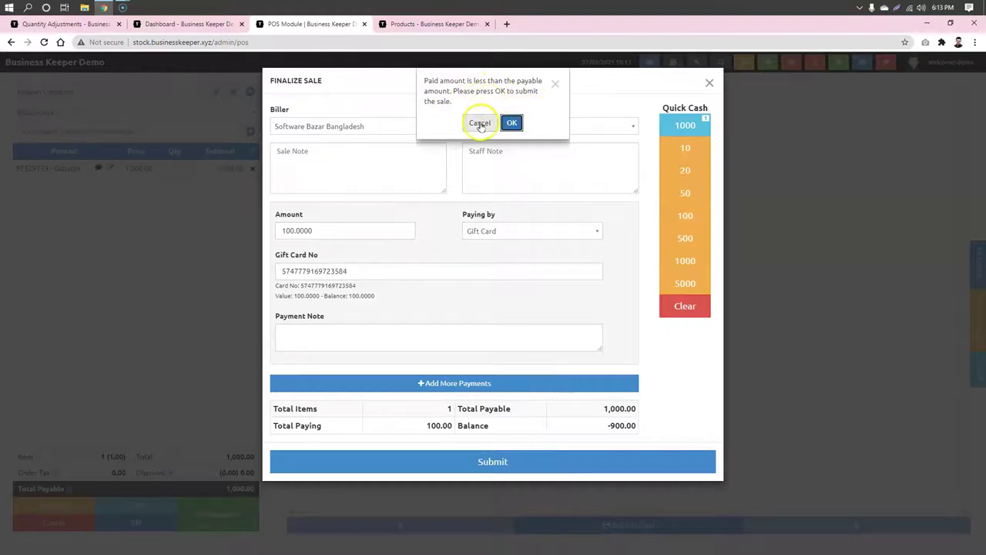
left_click(512, 124)
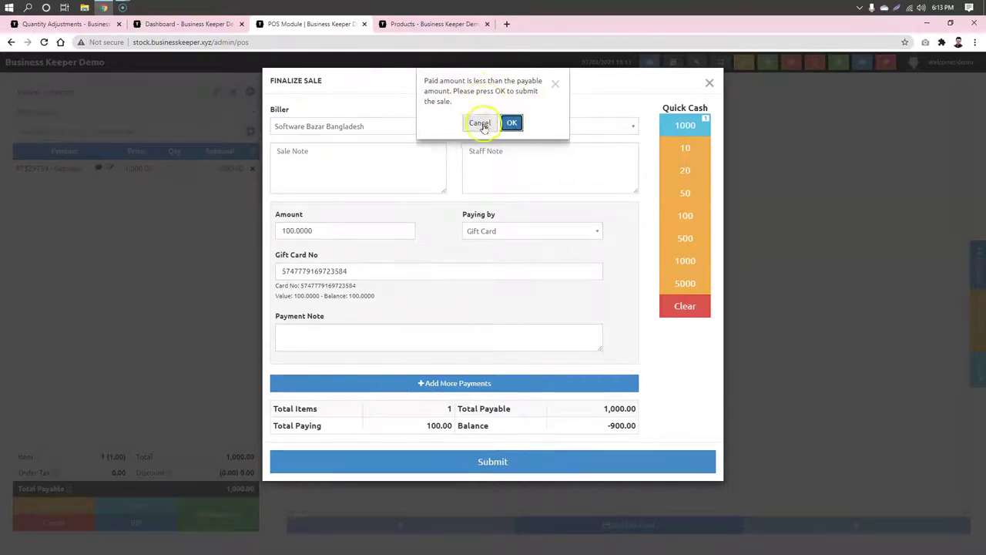
Step: Clear the gift card number from the payment form
left_click(345, 229)
left_click(429, 300)
left_click_drag(364, 271, 327, 273)
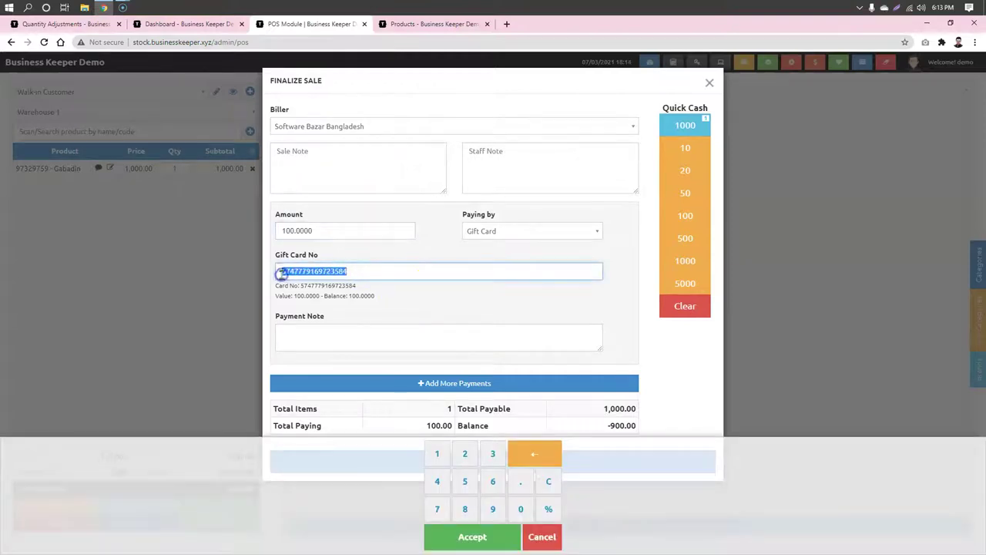
key("BackSpace")
left_click(433, 213)
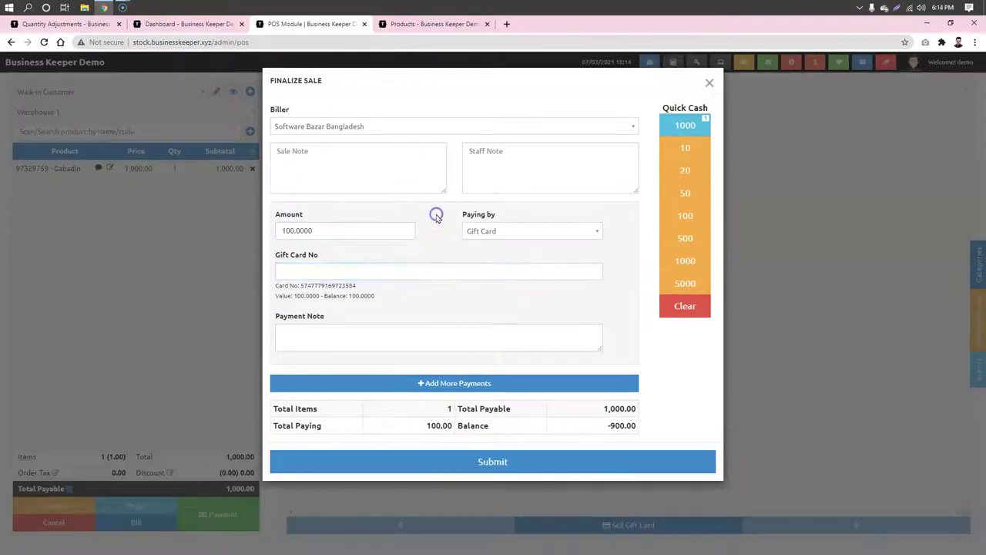
left_click(324, 229)
Step: Close the sale finalisation and change the Gabadin unit price to 90.00
left_click(709, 82)
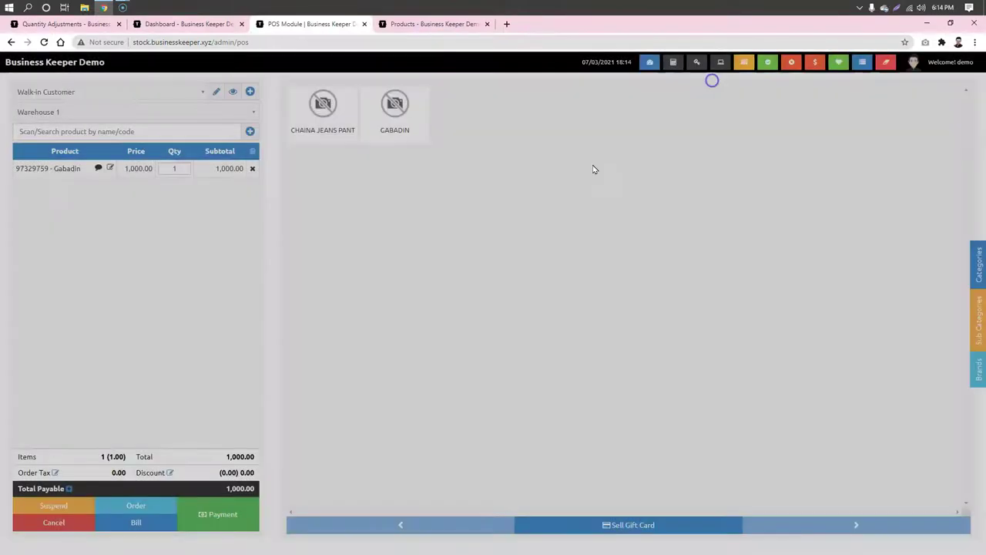
left_click(212, 231)
left_click(110, 169)
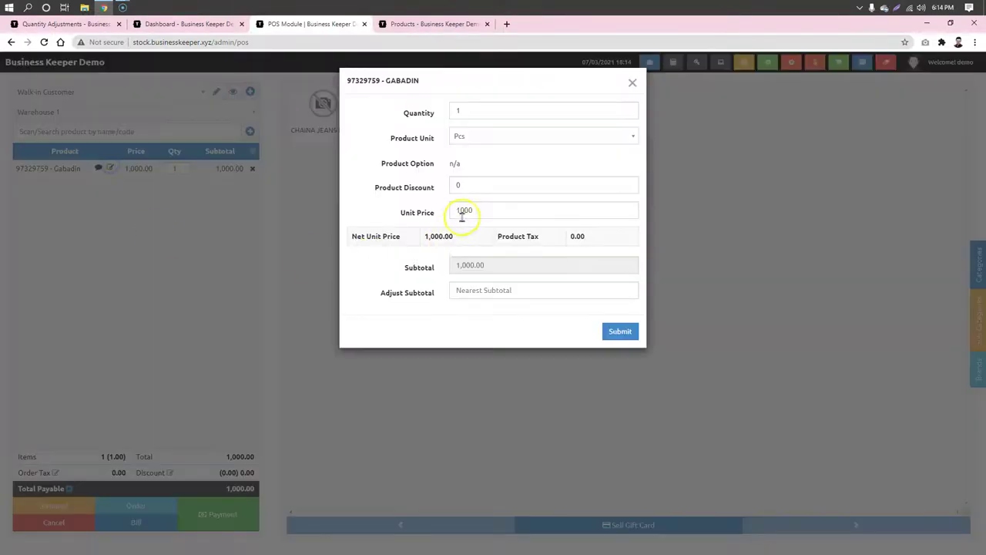
left_click(463, 214)
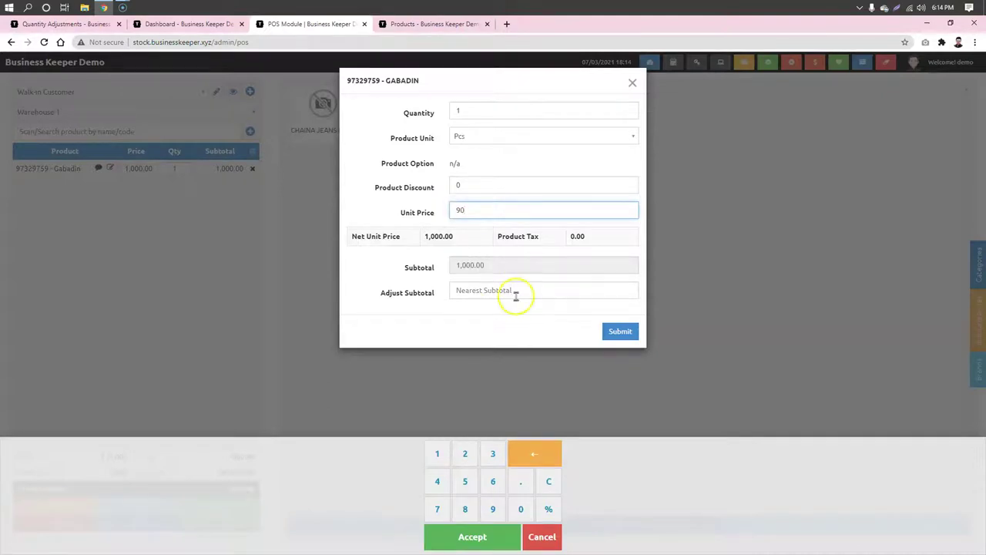
left_click(620, 331)
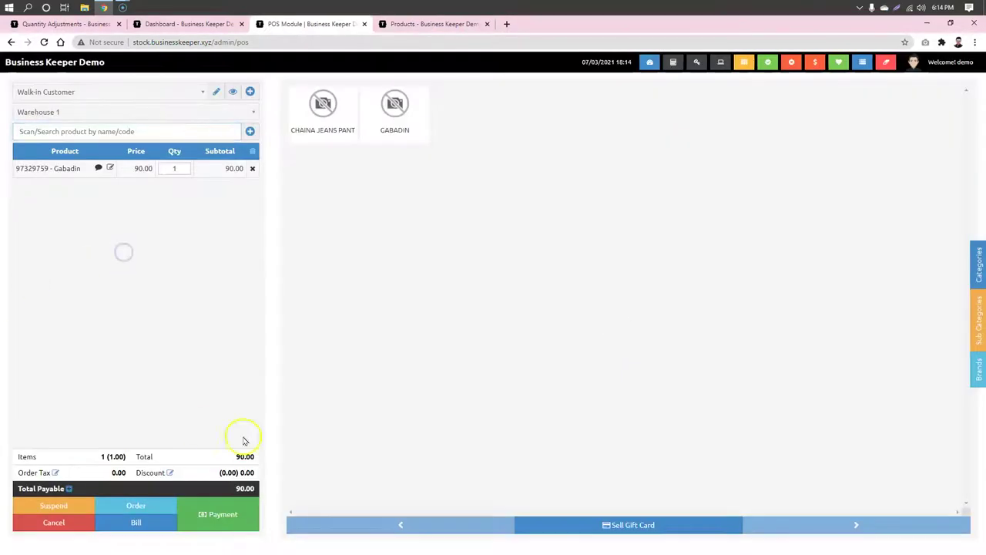
Step: Pay the 90.00 sale by gift card and skip printing the invoice
left_click(229, 524)
left_click(331, 272)
left_click(452, 305)
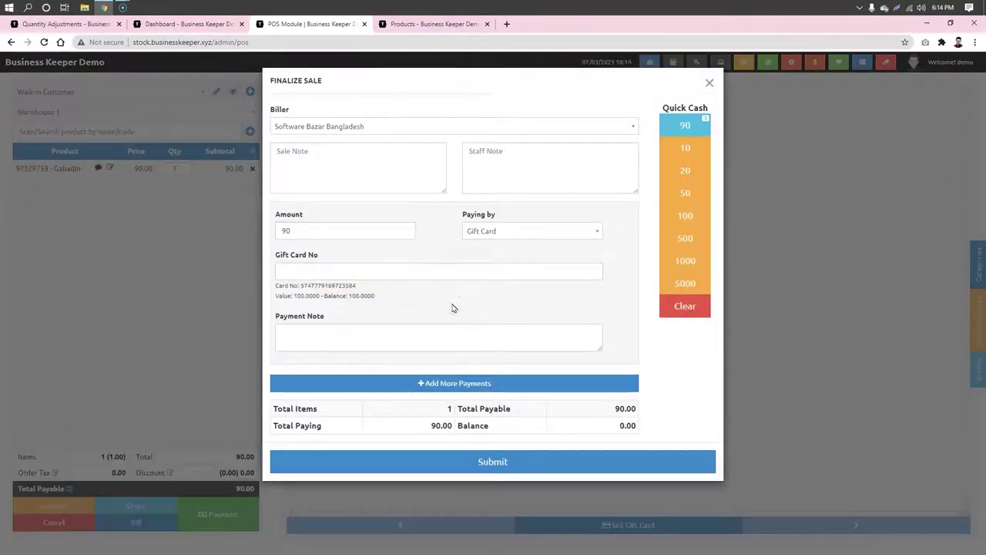
left_click(522, 461)
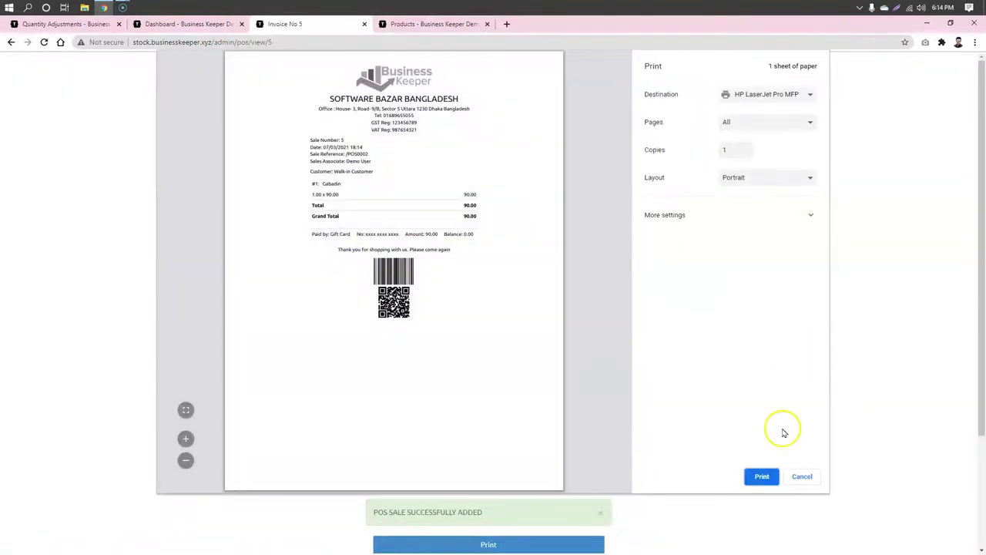
left_click(801, 476)
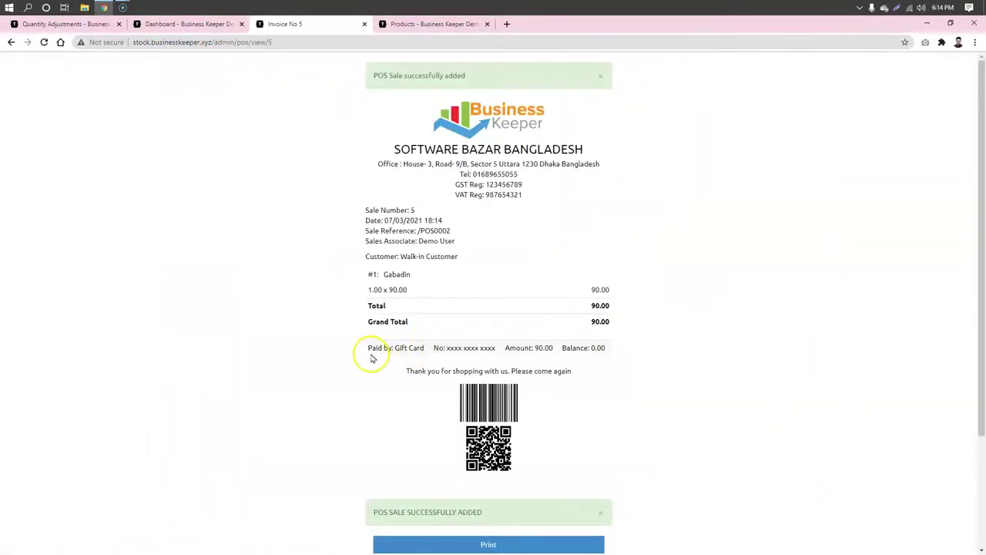
Step: Review the gift card payment and zero balance on the receipt, then go to Products
left_click_drag(406, 352, 585, 351)
left_click_drag(670, 344, 587, 350)
left_click(776, 365)
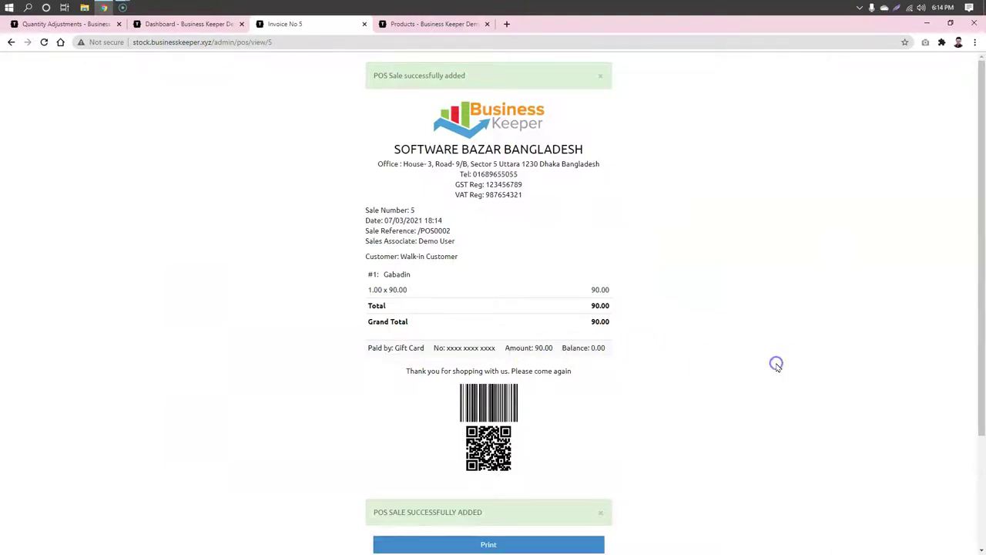
left_click(435, 22)
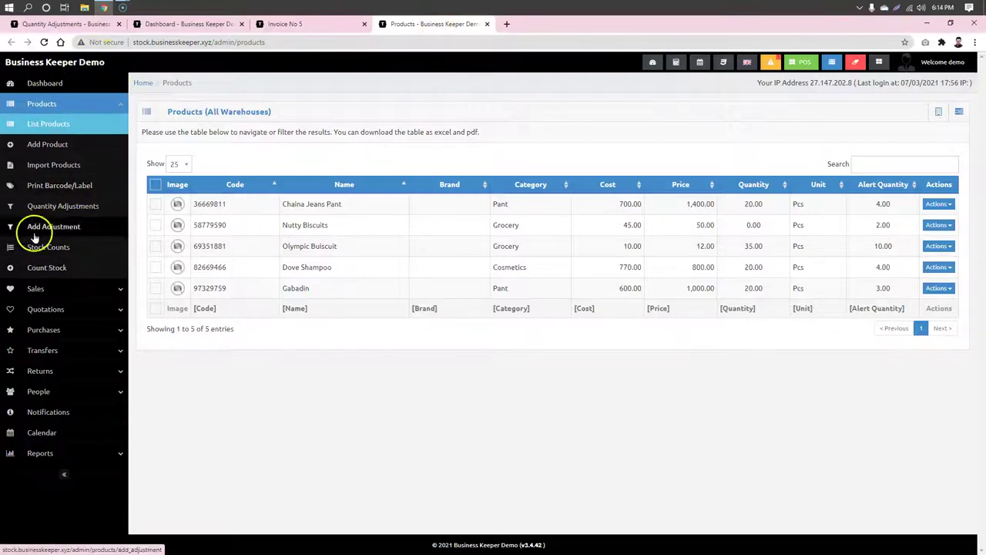
Step: Open Sales > List Gift Cards and view the gift card's details
left_click(39, 288)
left_click(48, 413)
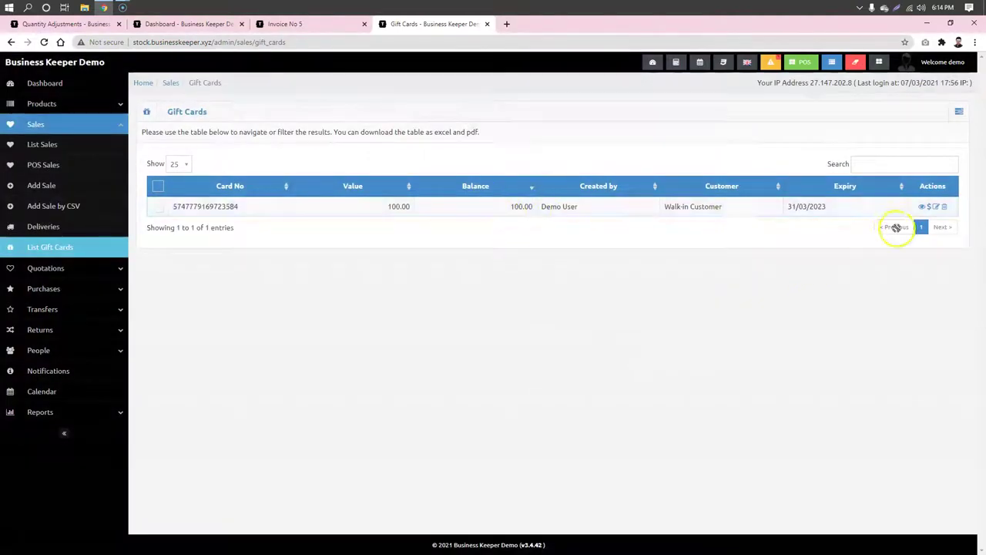
left_click(921, 207)
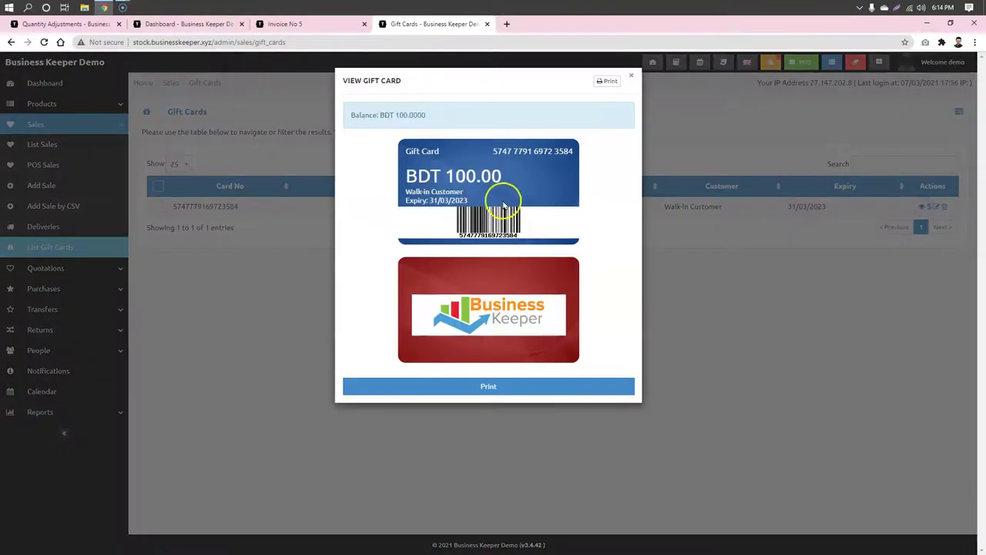
left_click(742, 310)
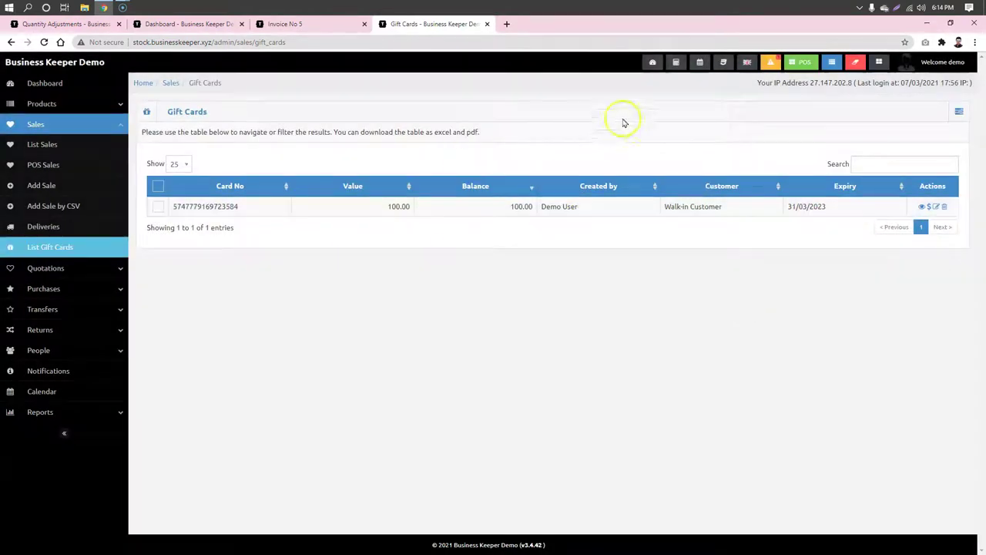
Step: From the Dashboard, open Sales > List Sales and check the returned sale's actions
left_click(40, 84)
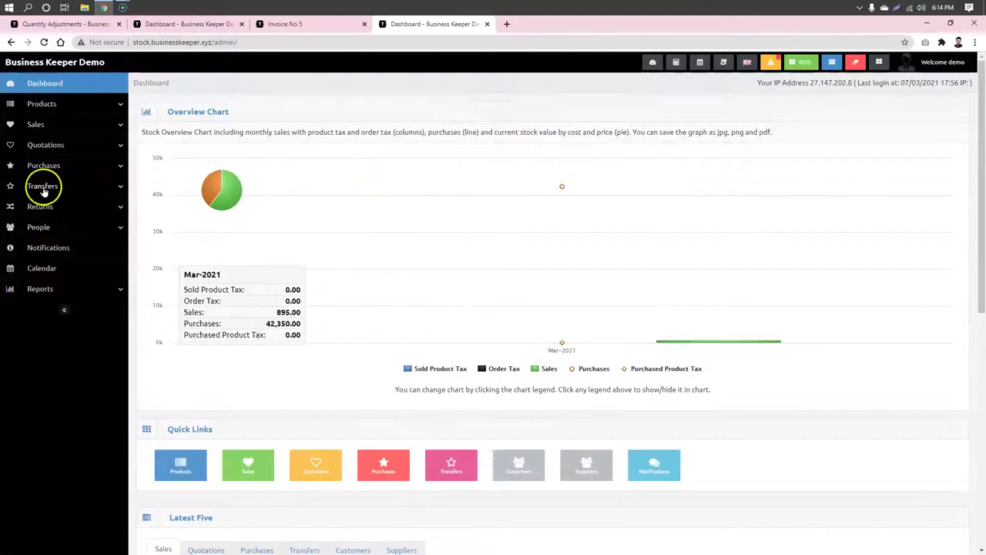
left_click(37, 124)
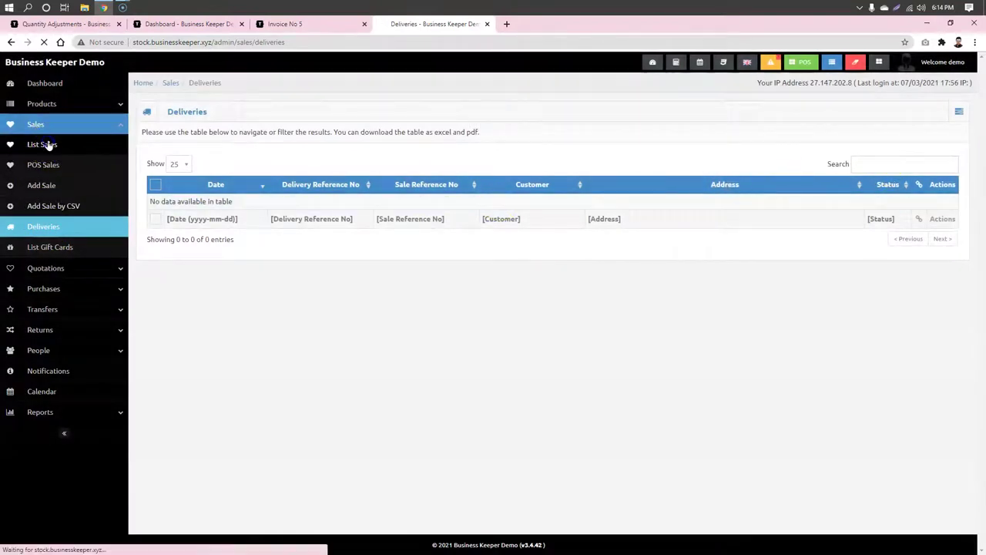
left_click(40, 144)
left_click(935, 211)
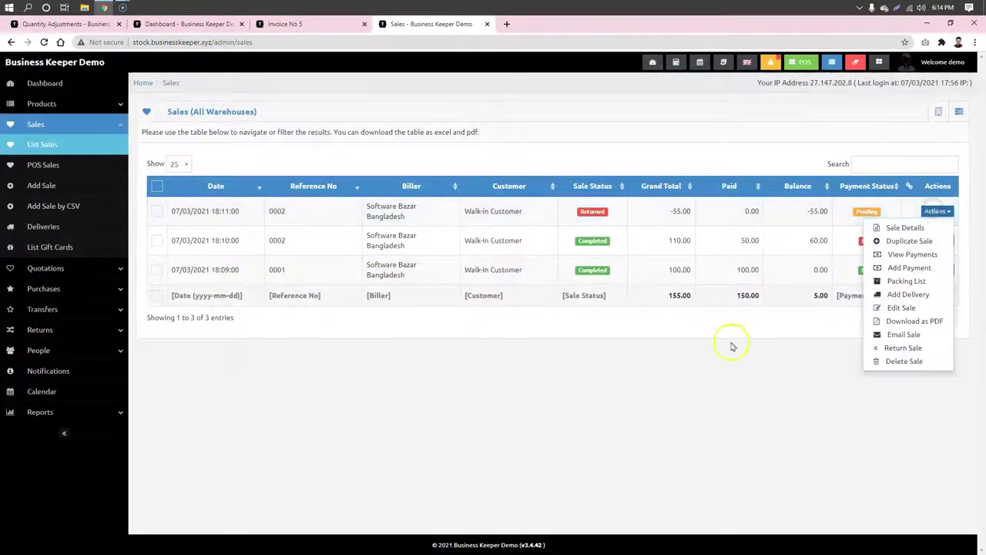
left_click(721, 368)
Step: Open and close the Add Delivery form and Packing List for sale 0001
left_click(935, 270)
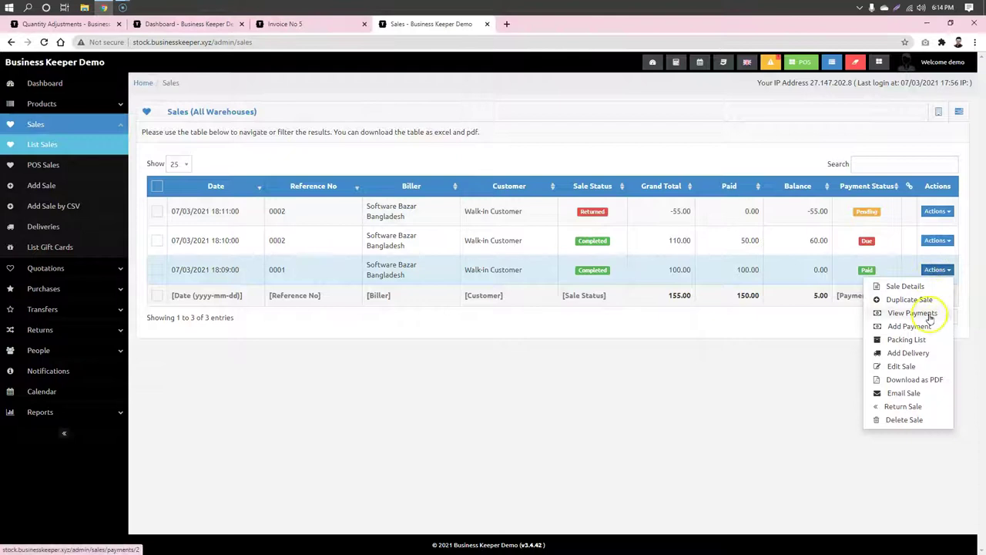
left_click(921, 354)
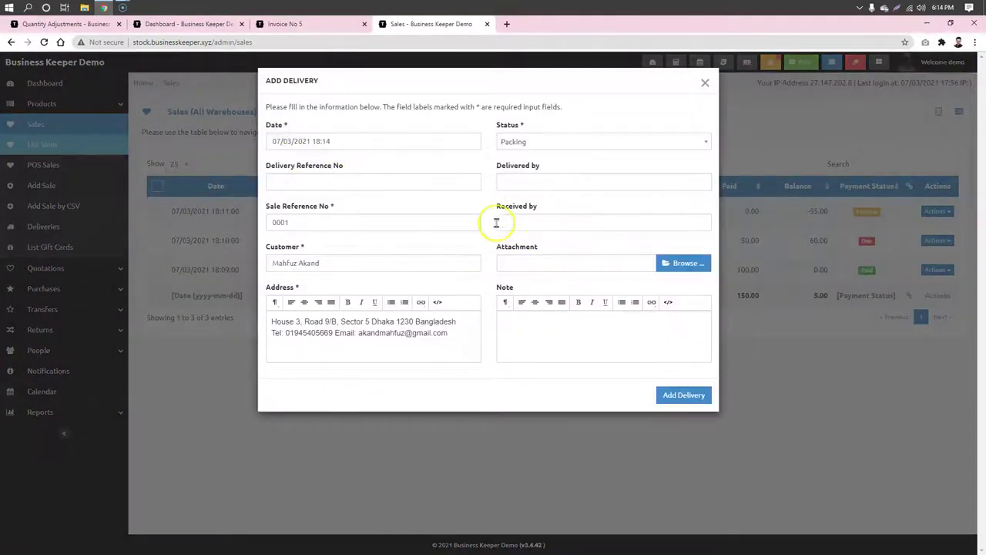
left_click(705, 84)
left_click(937, 269)
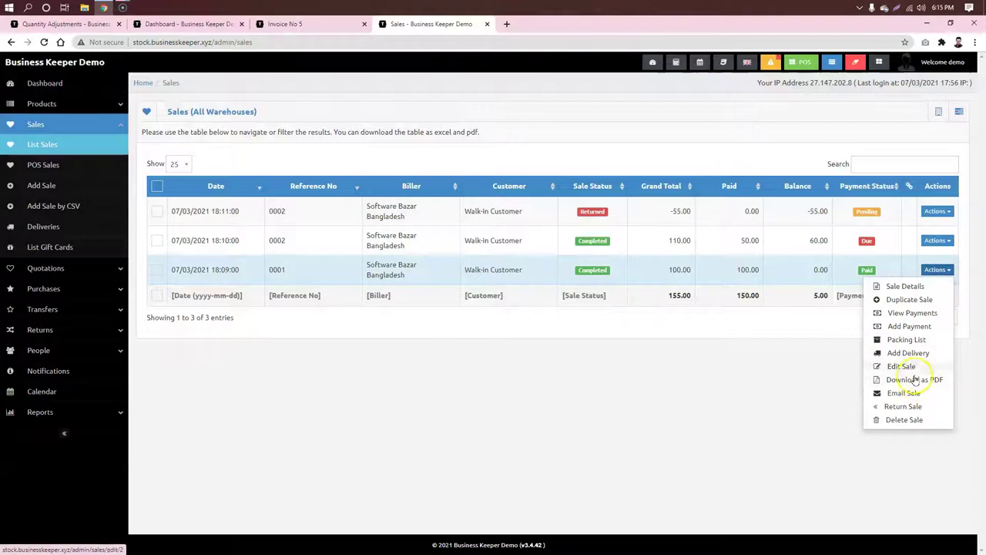
left_click(914, 340)
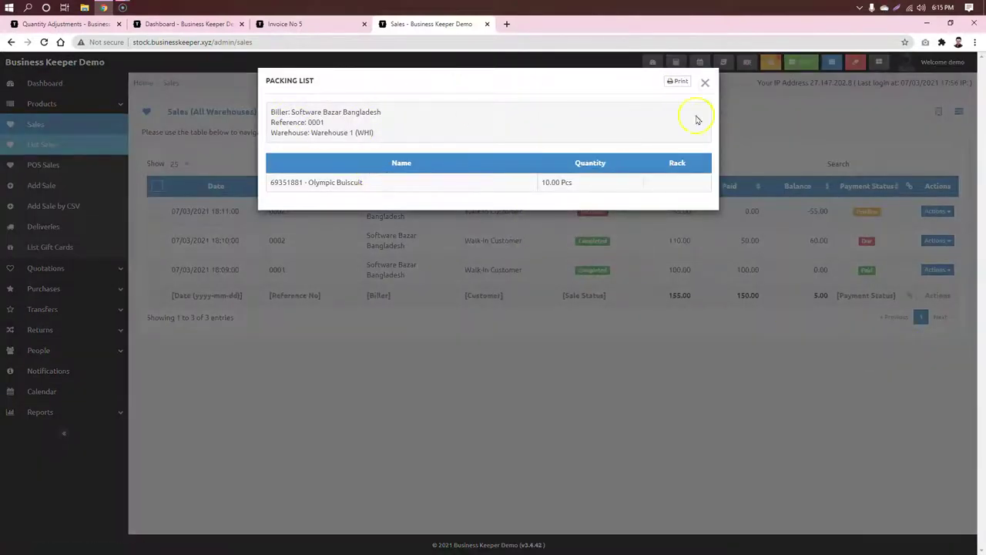
left_click(705, 82)
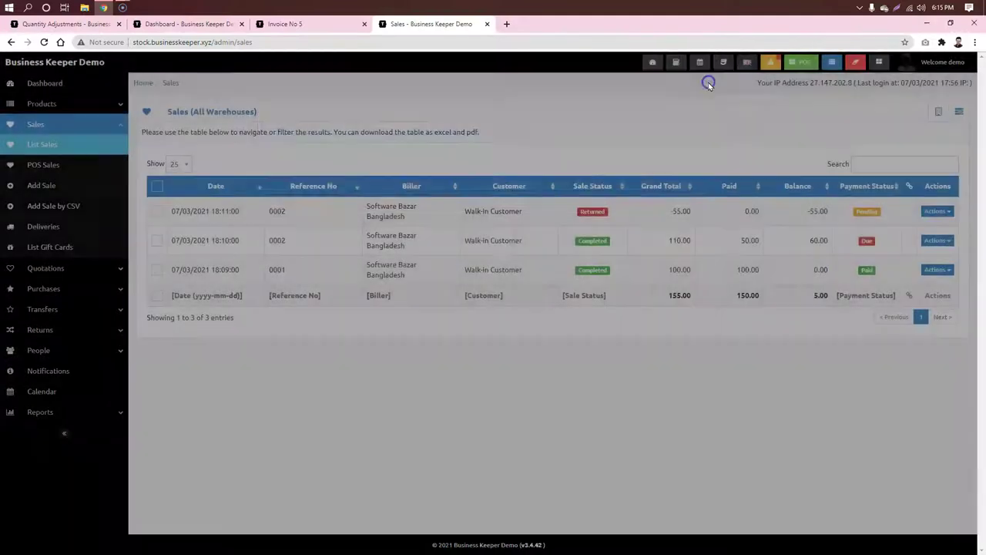
left_click(77, 267)
Step: Browse the quotations list, then open People > List Customers showing only the Walk-in Customer
left_click(53, 287)
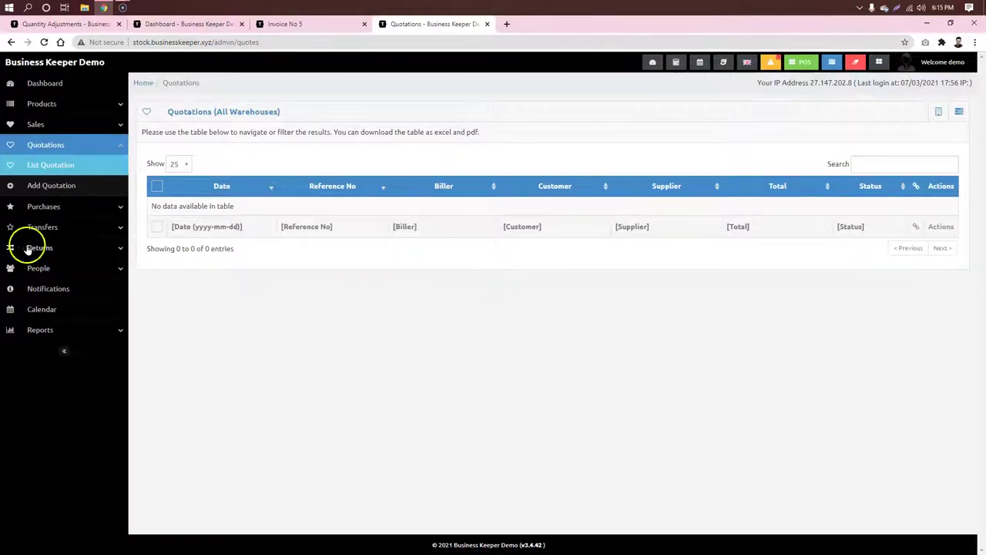
left_click(93, 226)
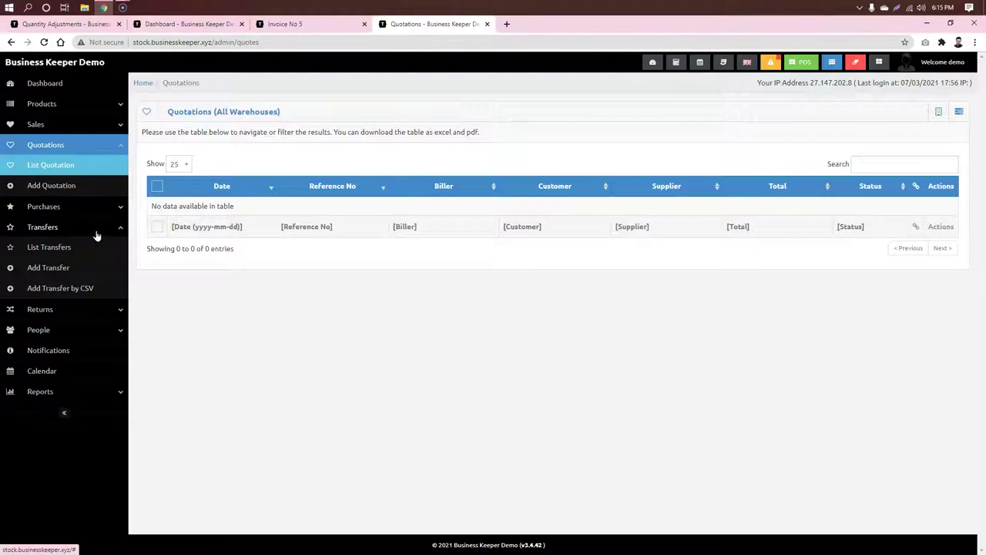
left_click(117, 310)
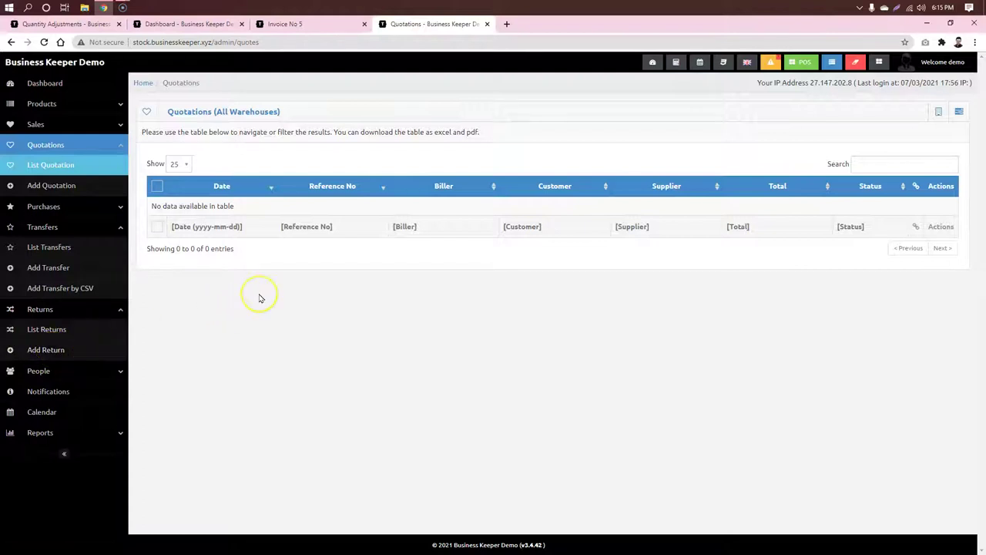
left_click(116, 370)
left_click(41, 371)
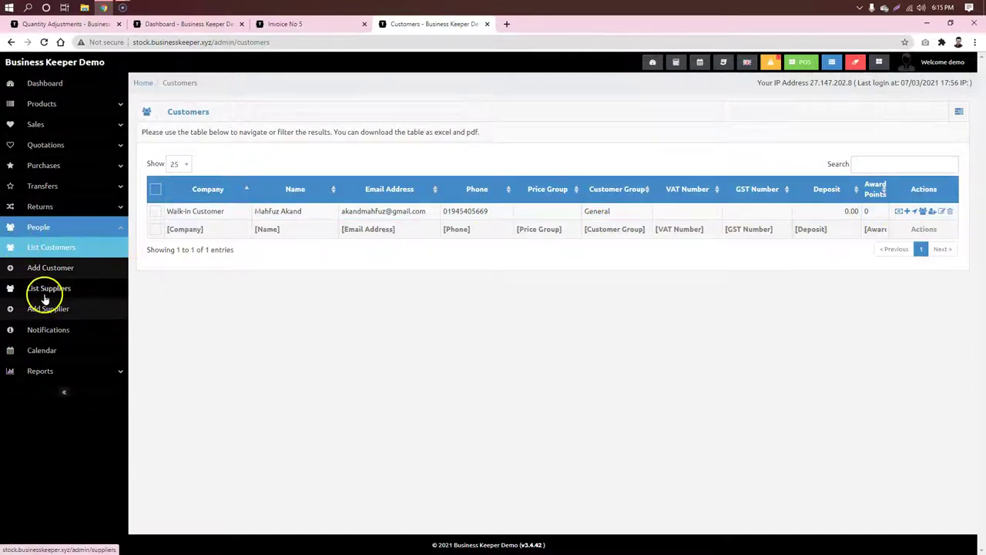
Step: Add a 'Meeting' event on Tuesday 9 March 2021 and reopen it to check
left_click(54, 352)
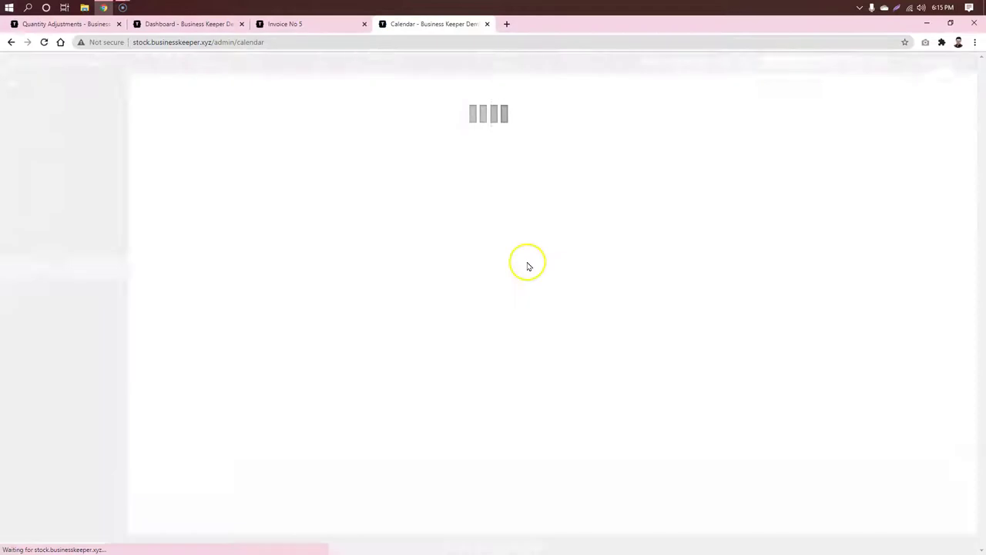
left_click(382, 250)
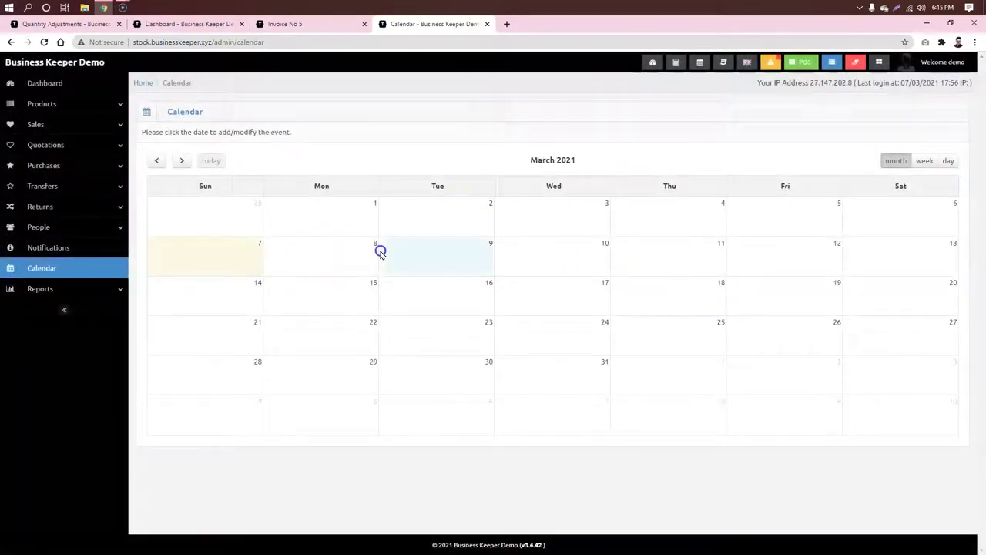
left_click(391, 135)
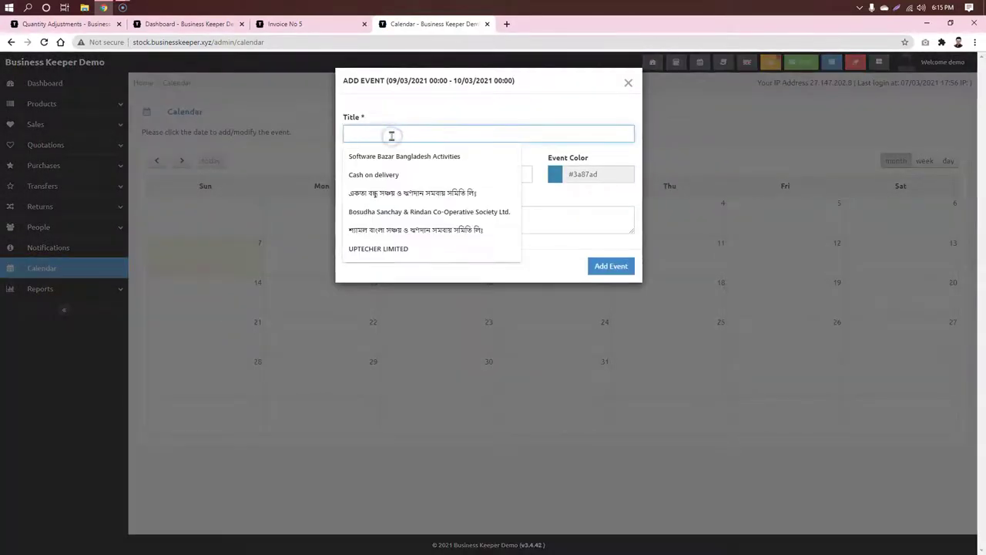
type("Meeting")
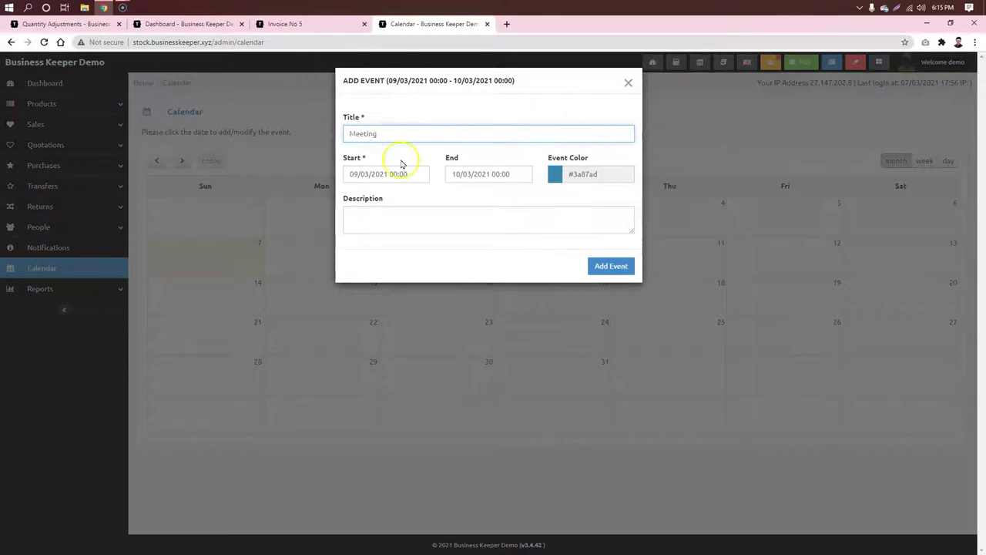
left_click(611, 266)
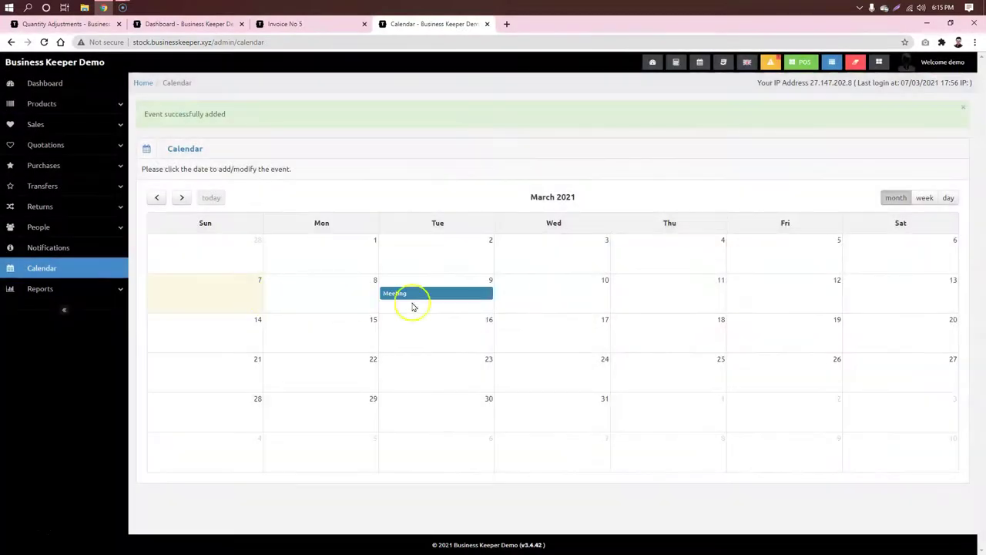
left_click(432, 299)
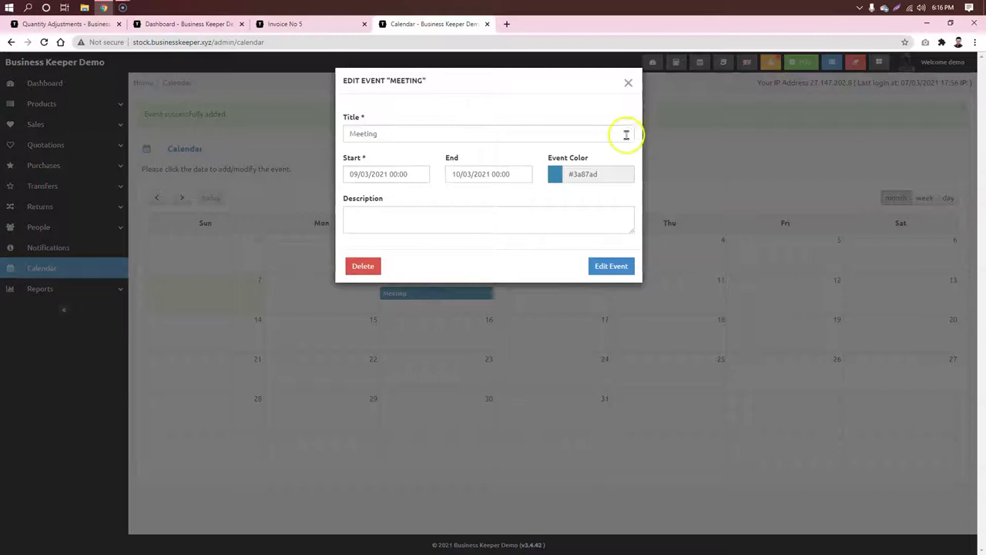
left_click(689, 124)
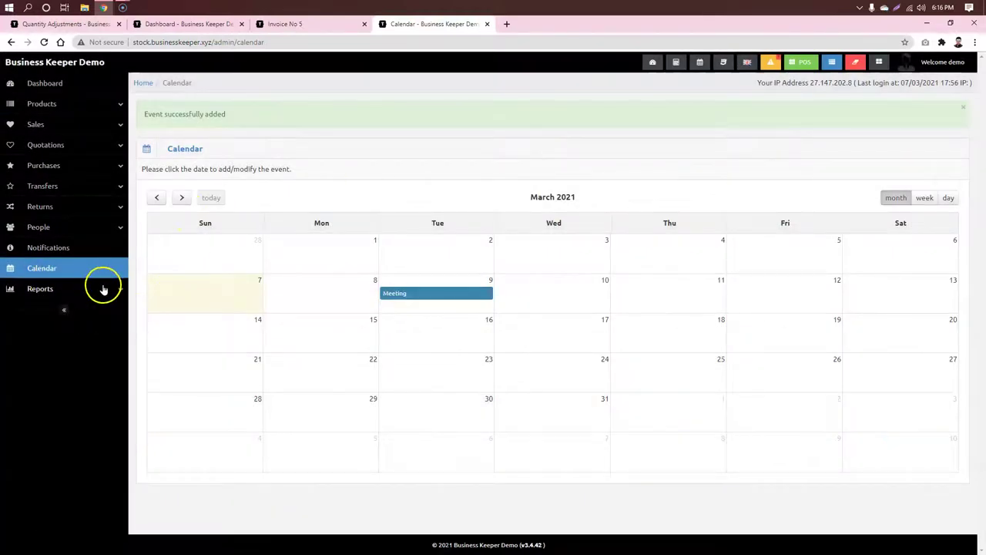
Step: Open Reports > Overview Chart, then the Warehouse Stock Chart showing 94.00 total quantity
left_click(104, 289)
scroll(115, 295, "down", 2)
left_click(49, 157)
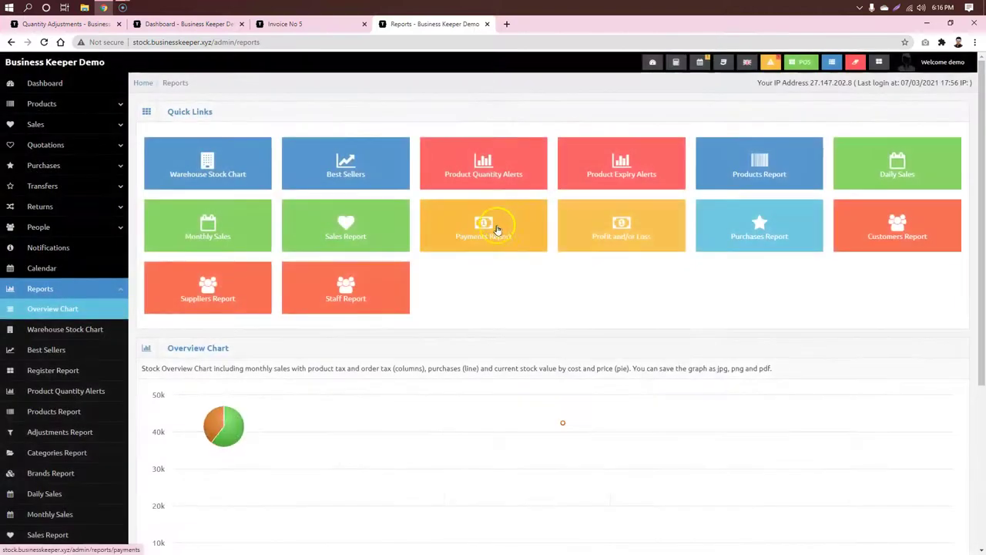
scroll(150, 187, "down", 1)
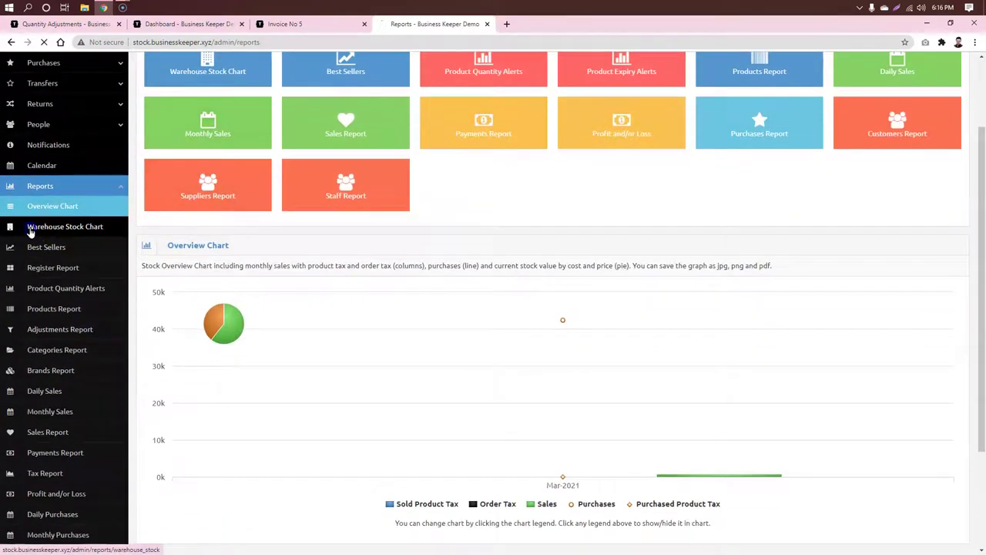
left_click(31, 231)
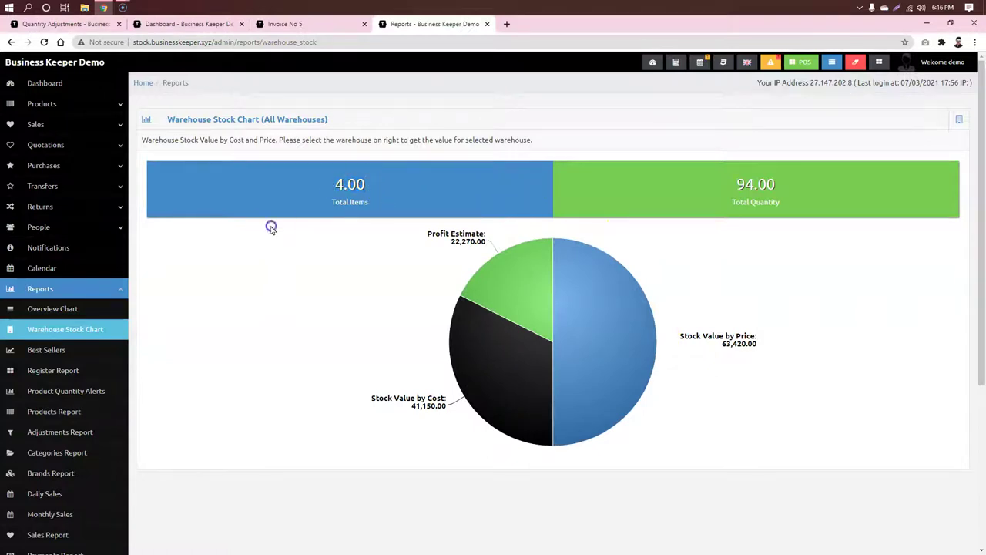
left_click_drag(824, 198, 733, 189)
left_click(663, 189)
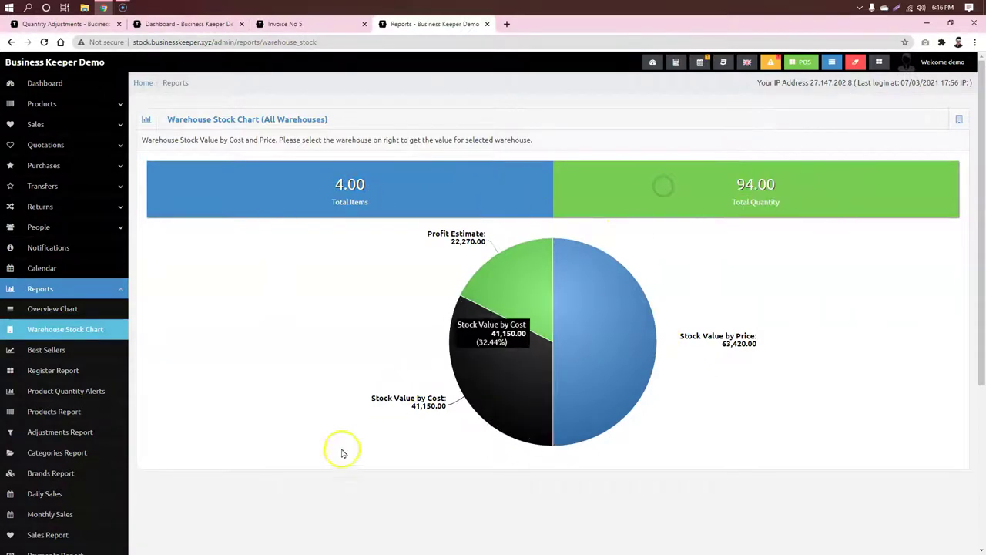
Step: Inspect the pie chart slices and the Warehouses filter options
mouse_move(444, 414)
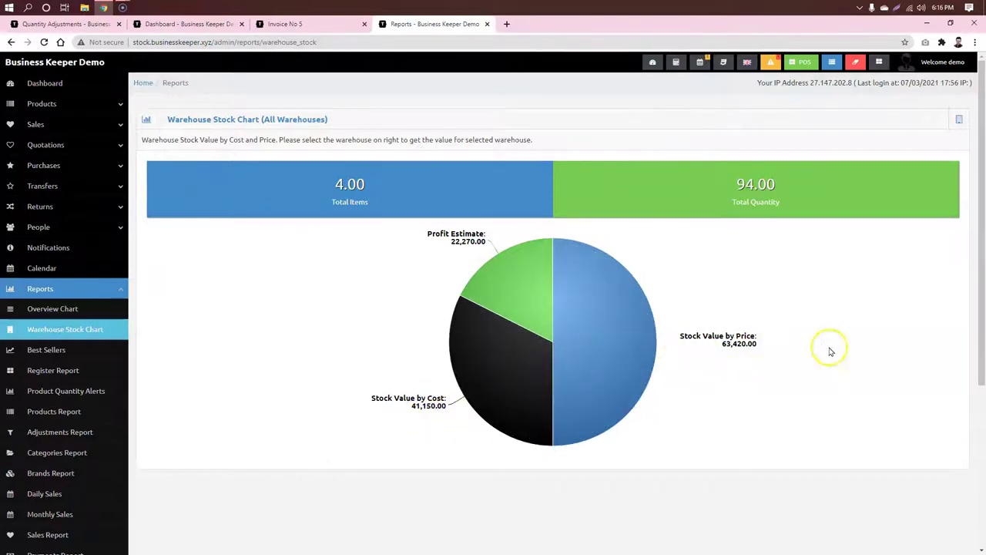
mouse_move(625, 362)
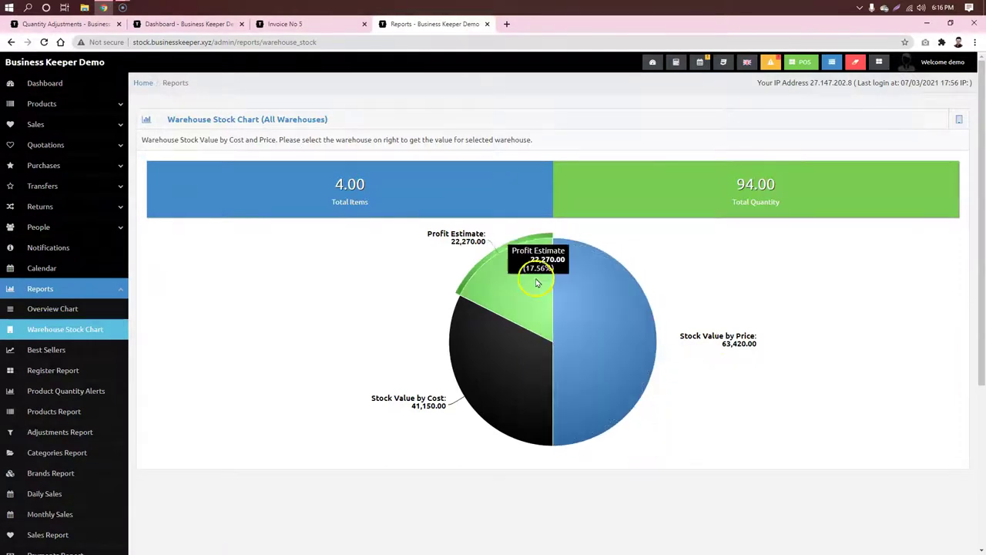
mouse_move(509, 281)
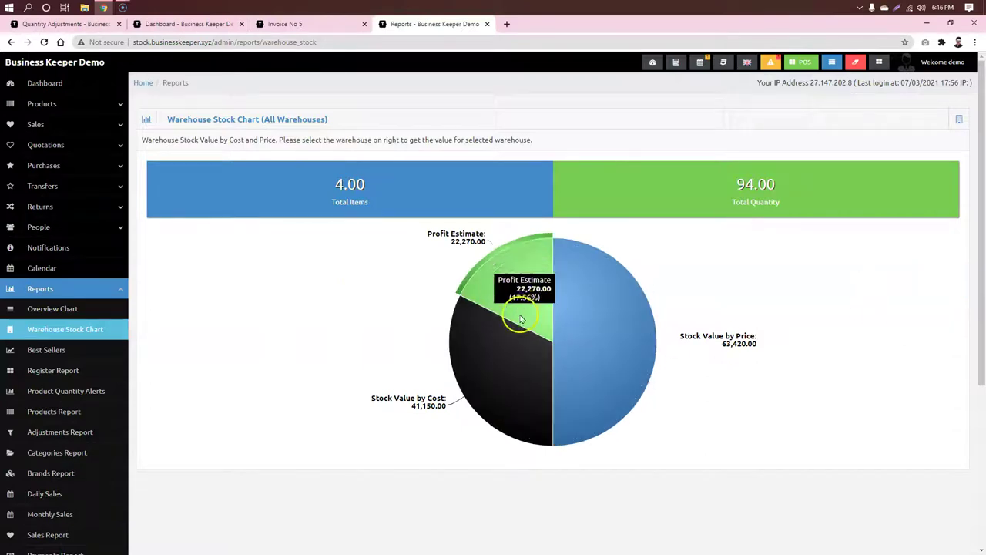
scroll(310, 311, "down", 2)
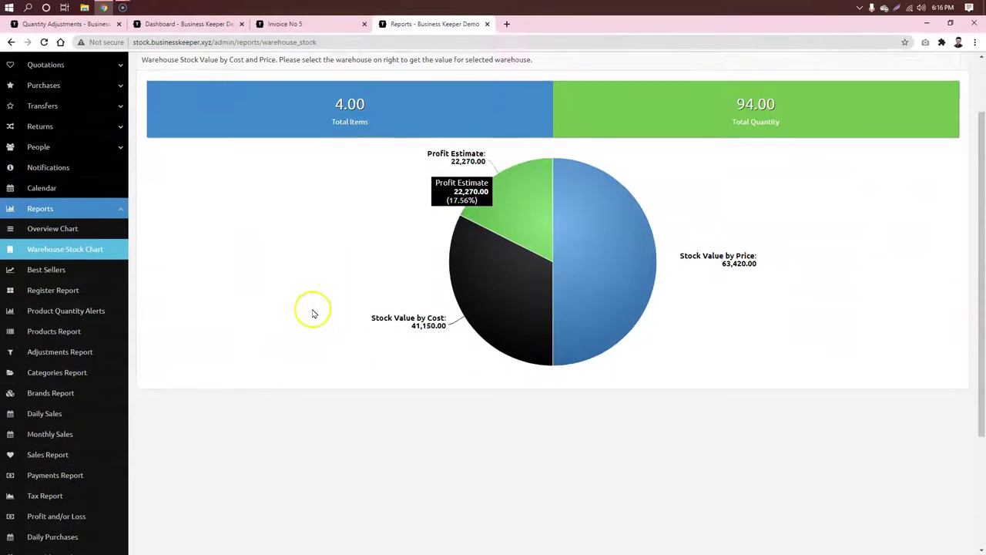
scroll(936, 161, "up", 2)
left_click(960, 120)
left_click(297, 269)
scroll(75, 303, "down", 1)
scroll(74, 303, "down", 2)
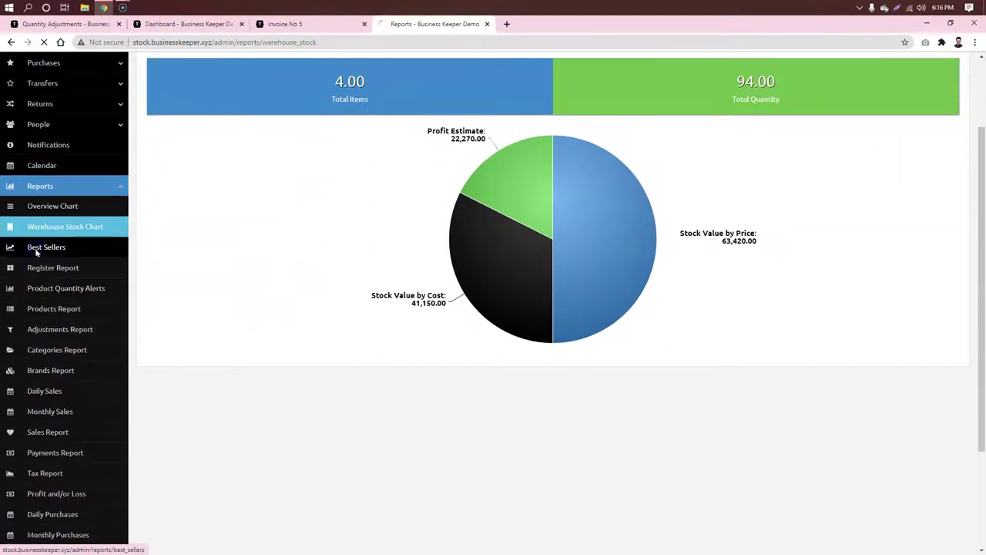
Step: Review the Best Sellers report and the Register Report
left_click(31, 247)
scroll(539, 266, "down", 3)
scroll(537, 288, "up", 3)
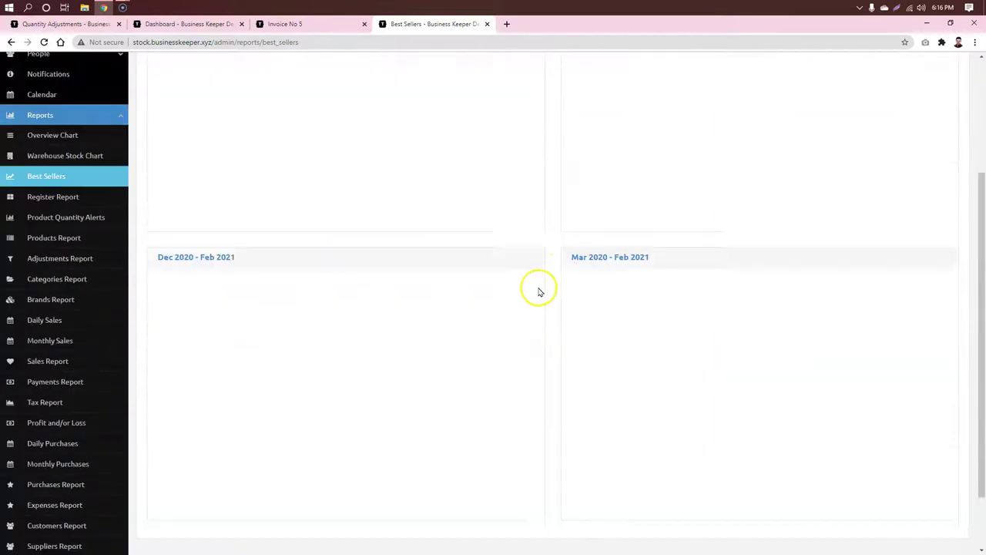
scroll(342, 232, "down", 1)
left_click(44, 269)
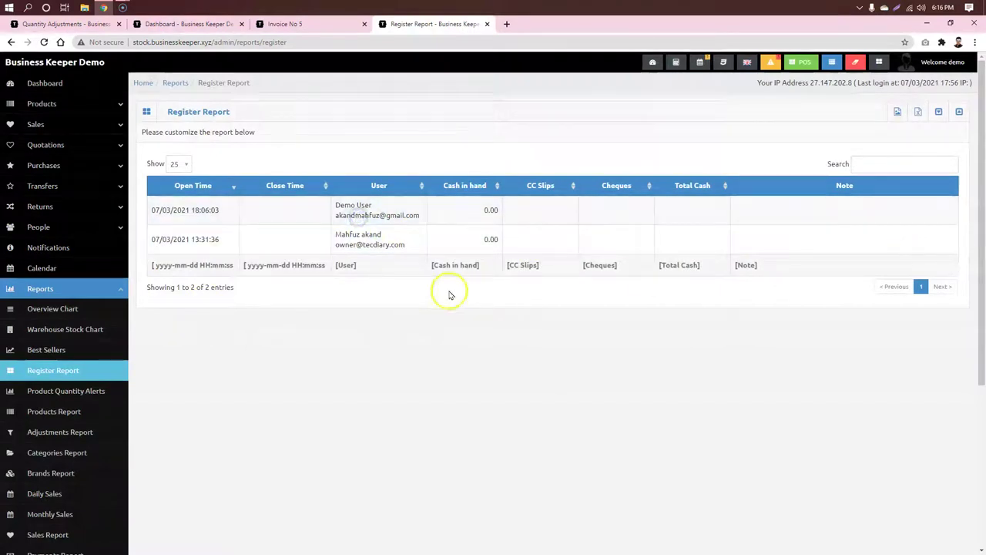
scroll(450, 304, "down", 3)
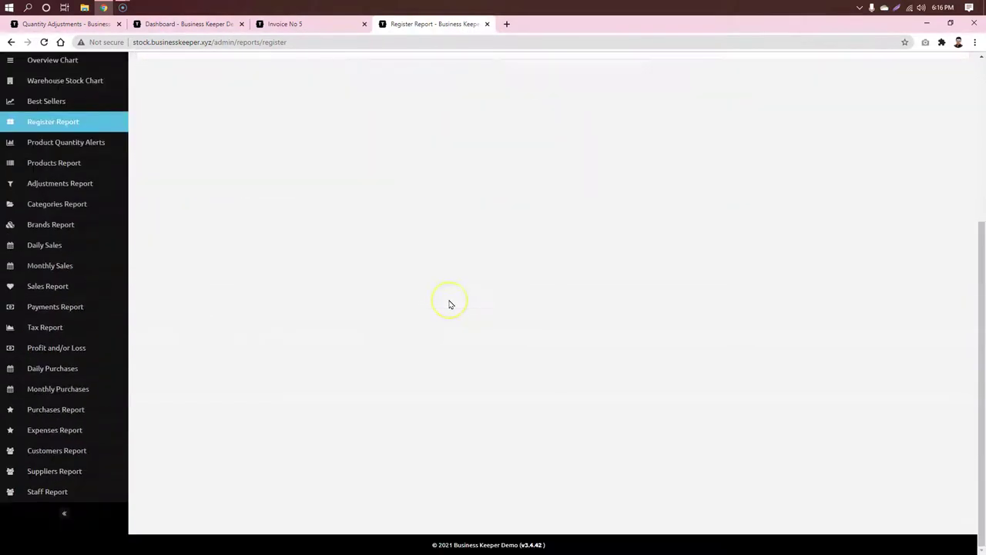
Step: Check Product Quantity Alerts, noting Nutty Biscuits with a 2.00 alert quantity
left_click(75, 143)
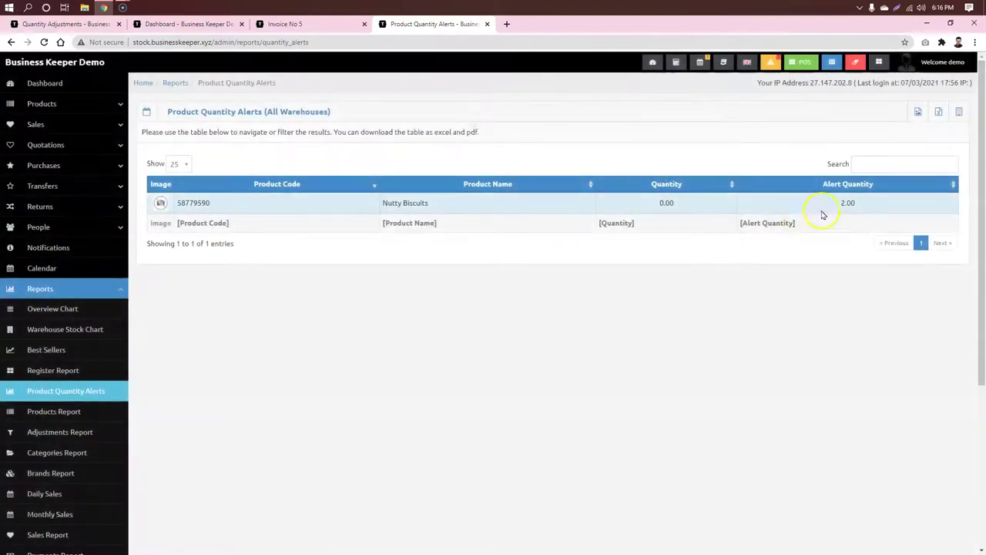
left_click(606, 356)
left_click(669, 282)
double_click(491, 211)
left_click(619, 325)
double_click(846, 202)
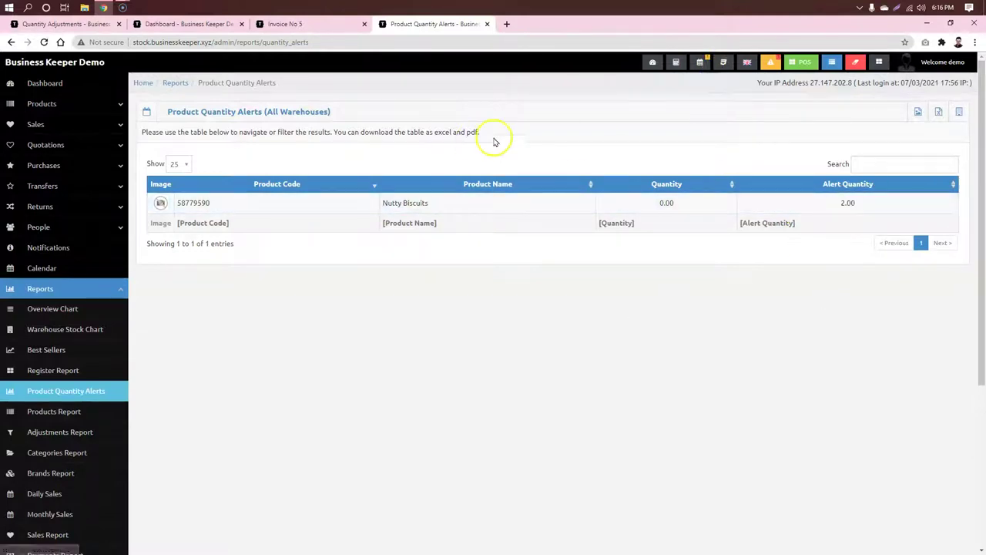
scroll(462, 270, "down", 2)
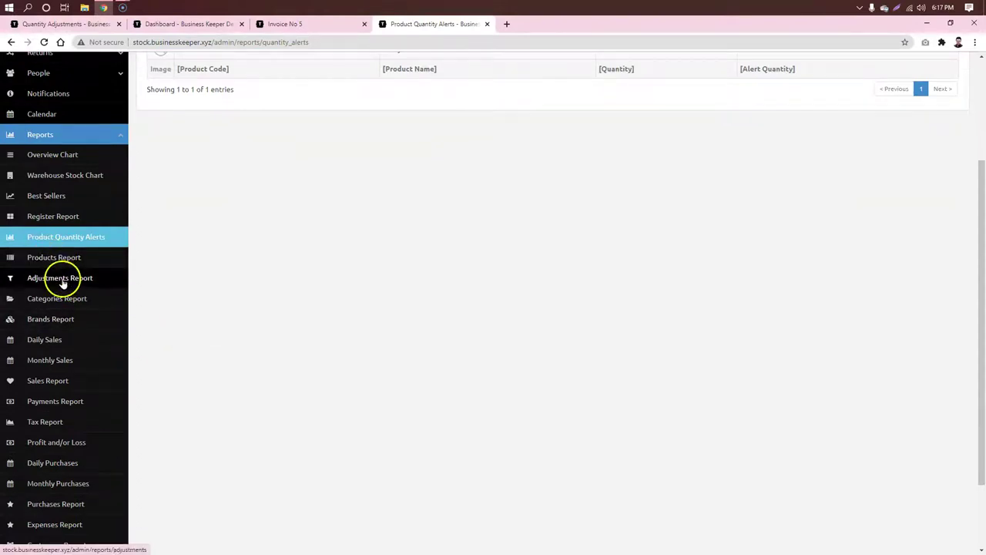
scroll(62, 283, "down", 1)
Step: Open the Categories Report, then the March 2021 Daily Sales report
left_click(64, 251)
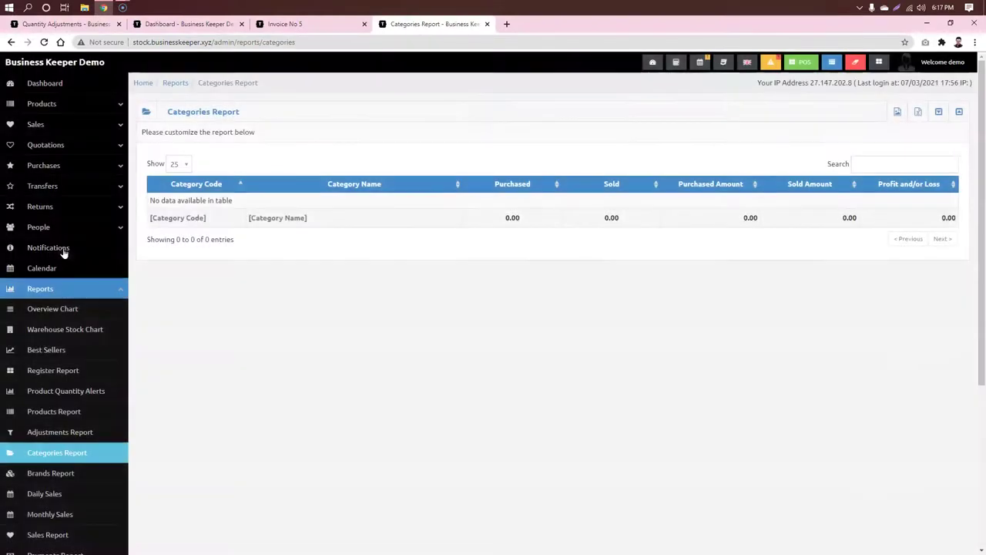
scroll(228, 308, "down", 3)
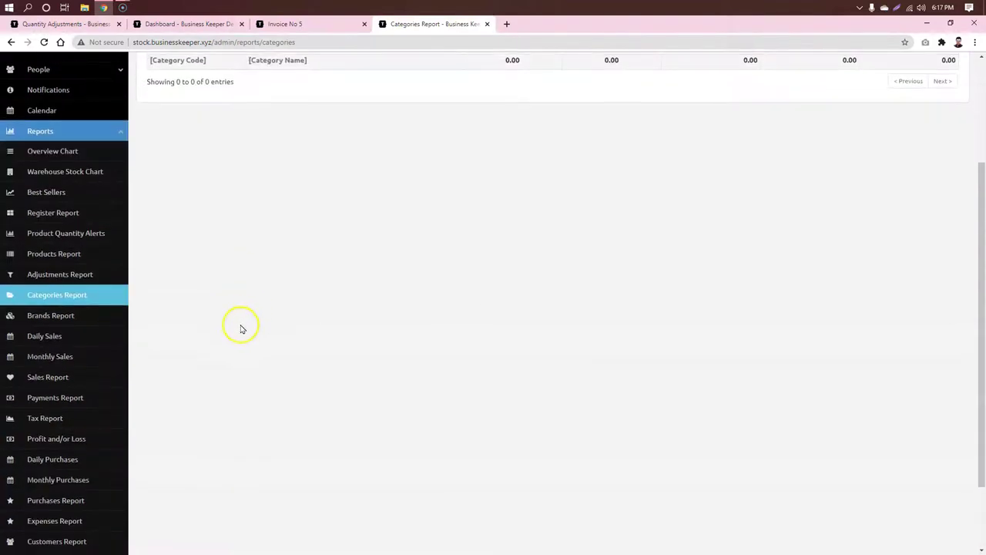
left_click(52, 249)
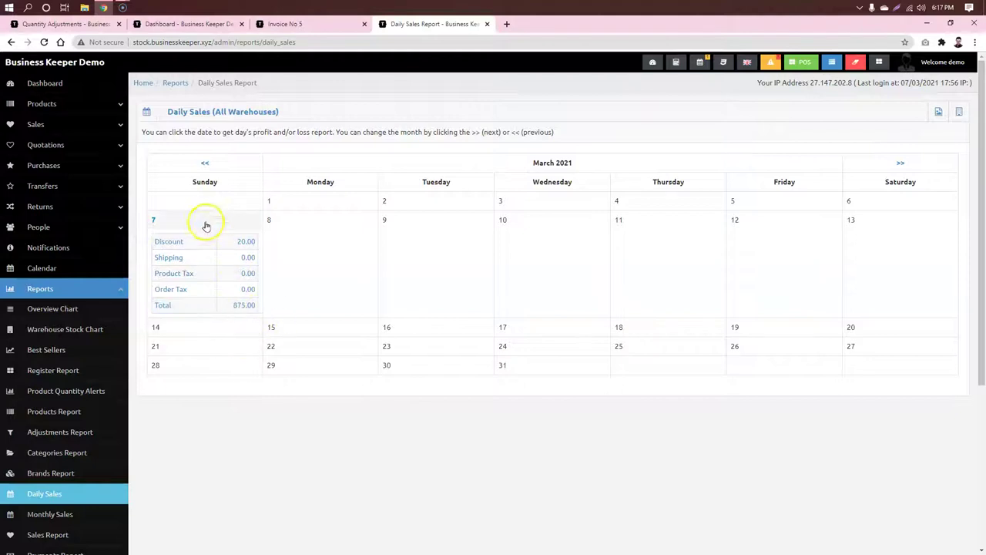
Step: Try opening the 7 March day report, which shows an access denied message
left_click(206, 219)
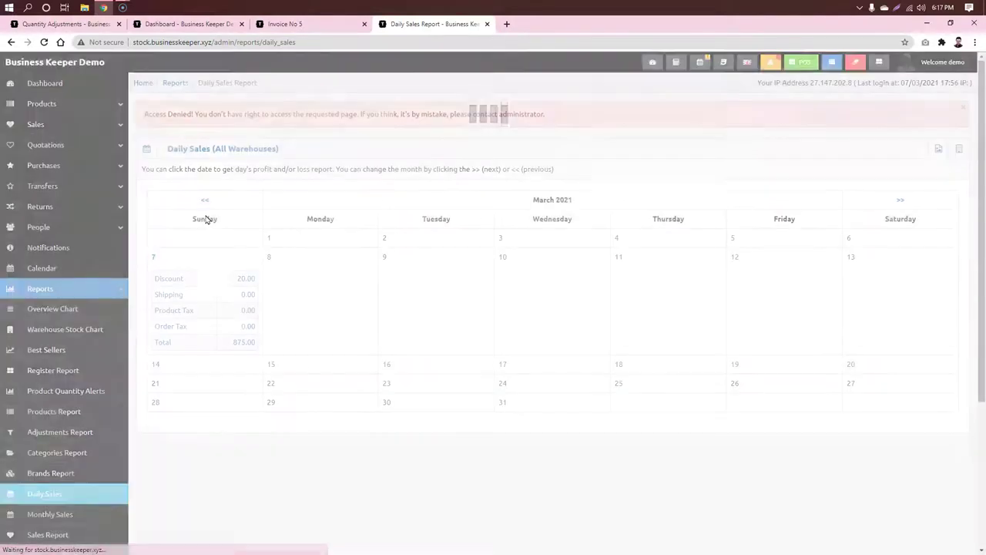
left_click_drag(146, 113, 484, 113)
left_click(630, 120)
Step: Log out of the demo account and close the Invoice No 5, dashboard and Quantity Adjustments tabs
left_click(972, 66)
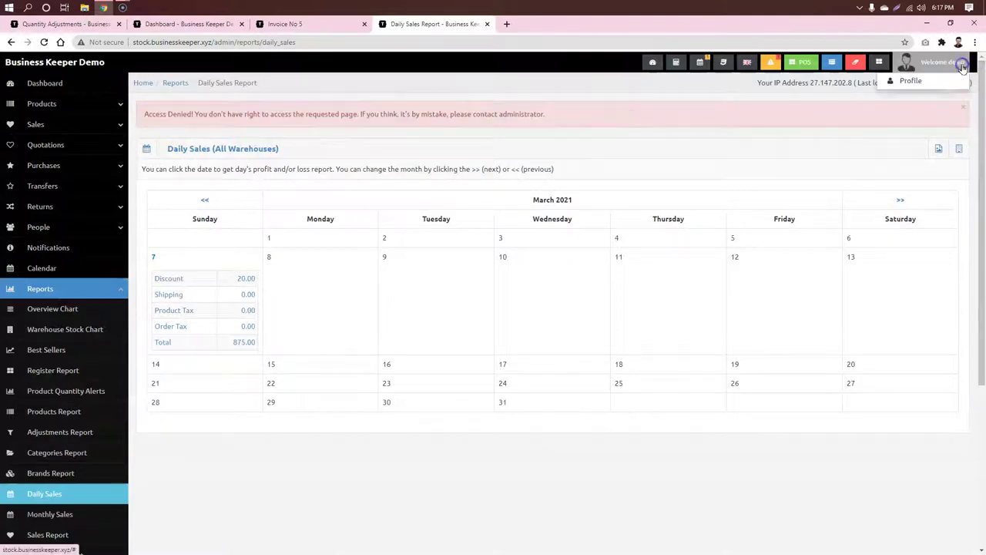
left_click(917, 113)
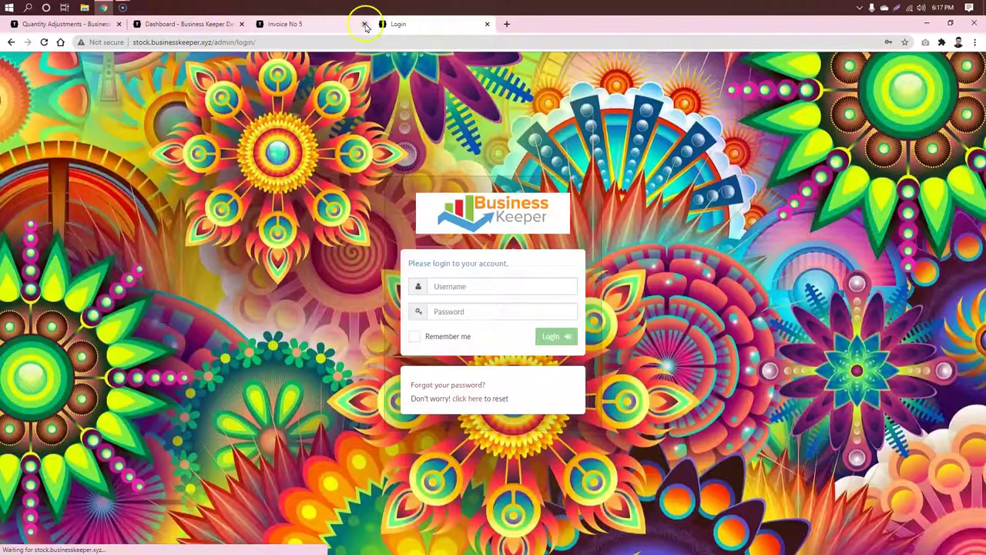
left_click(365, 24)
left_click(242, 24)
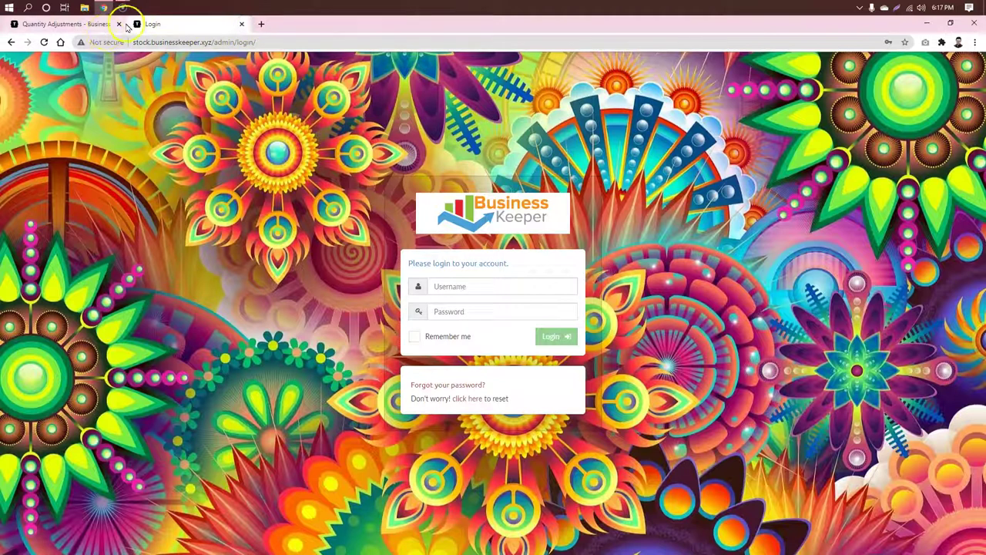
left_click(119, 24)
Step: Sign back in using the saved owner login
left_click(484, 286)
left_click(472, 313)
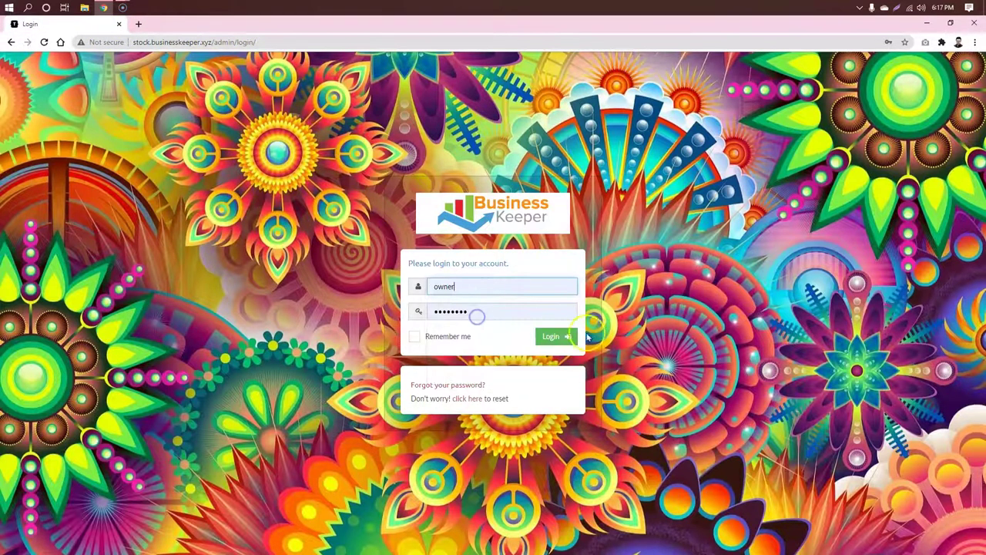
left_click(551, 339)
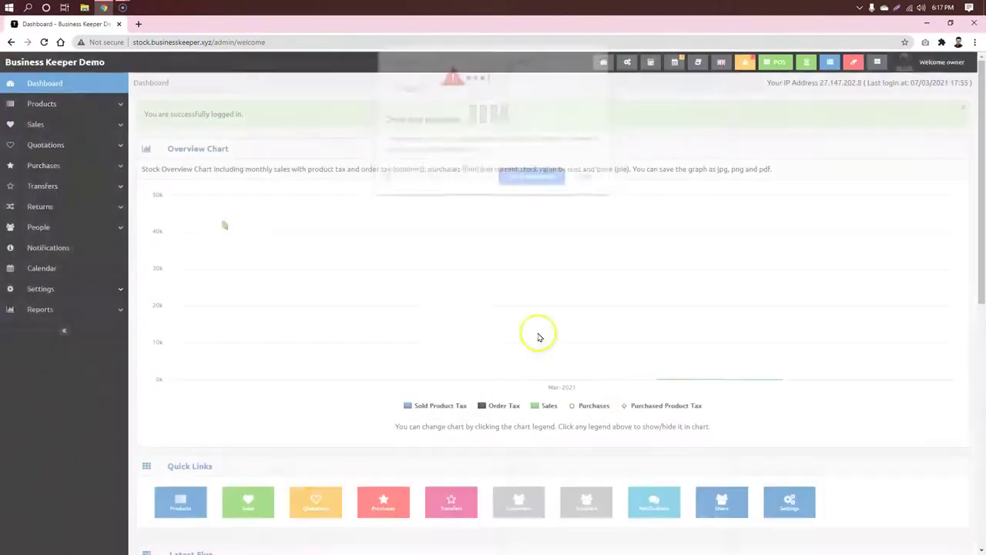
Step: Dismiss the password popup, open Daily Sales for March 2021 and review 7 March's profit and loss
left_click(584, 178)
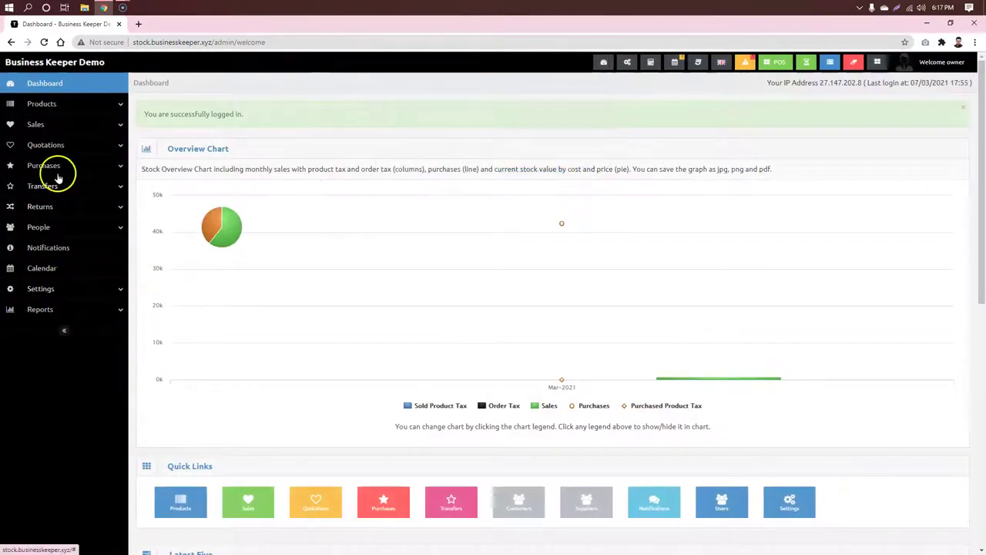
left_click(114, 309)
scroll(85, 322, "down", 3)
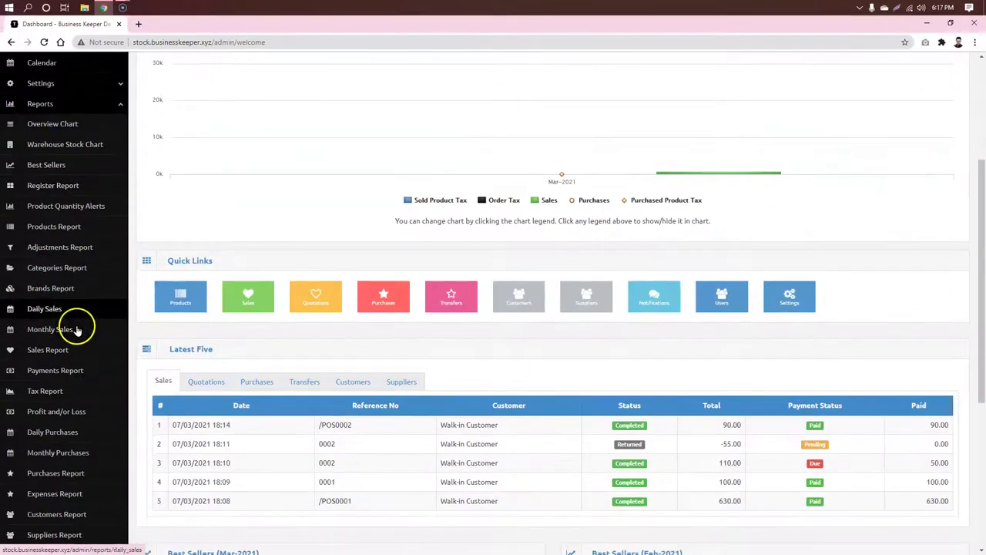
left_click(52, 309)
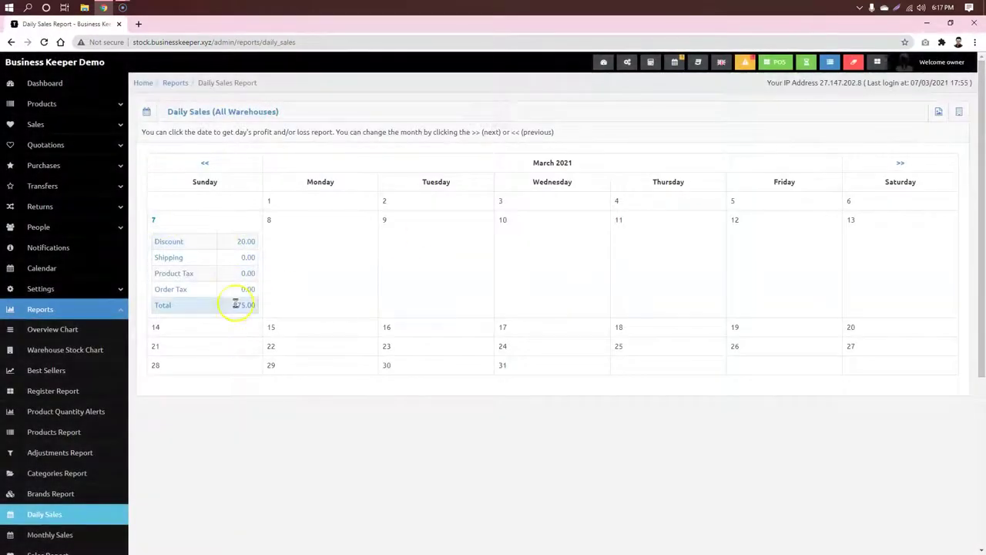
left_click(217, 219)
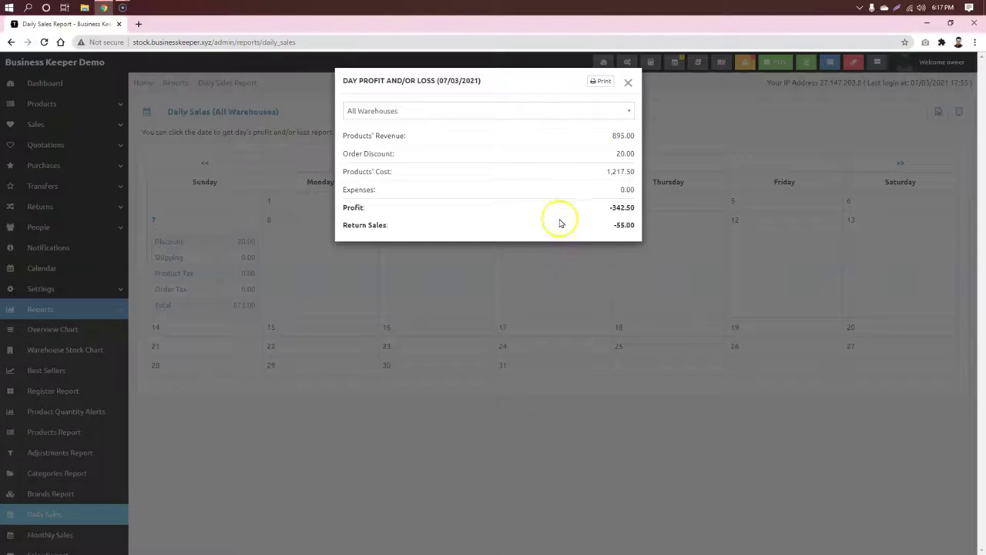
left_click(627, 83)
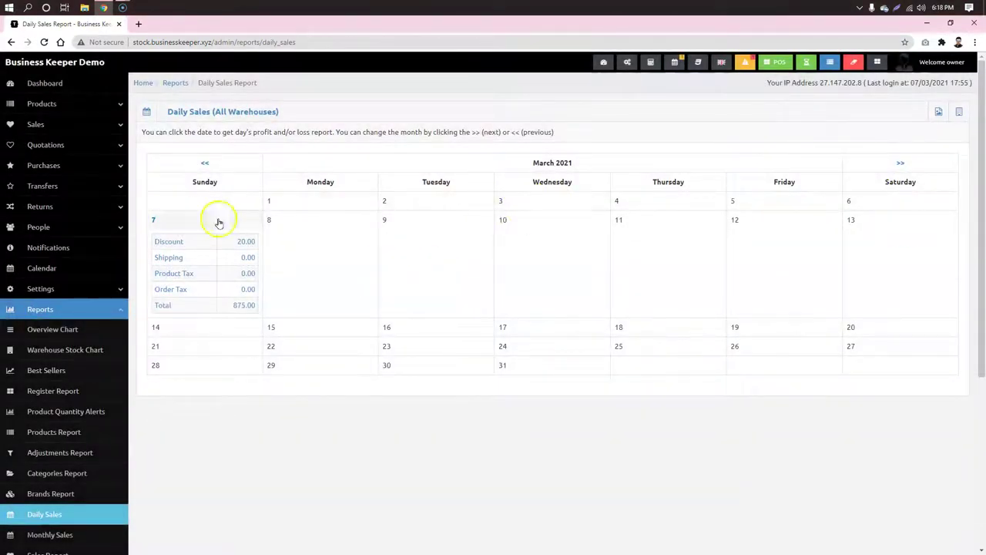
scroll(65, 400, "down", 3)
Step: Check March 2021's profit in Monthly Sales, then open the Sales Report totalling 875.00
left_click(66, 329)
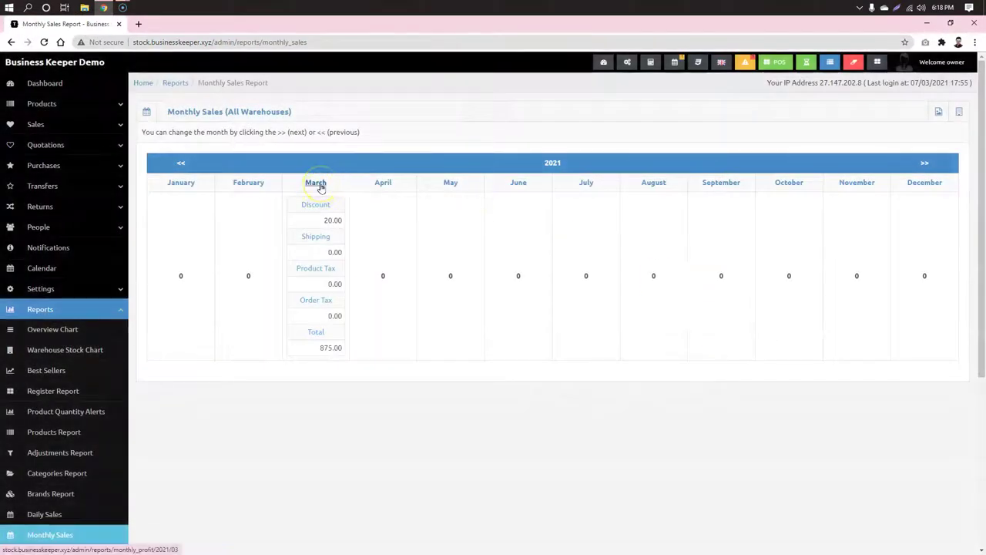
left_click(320, 187)
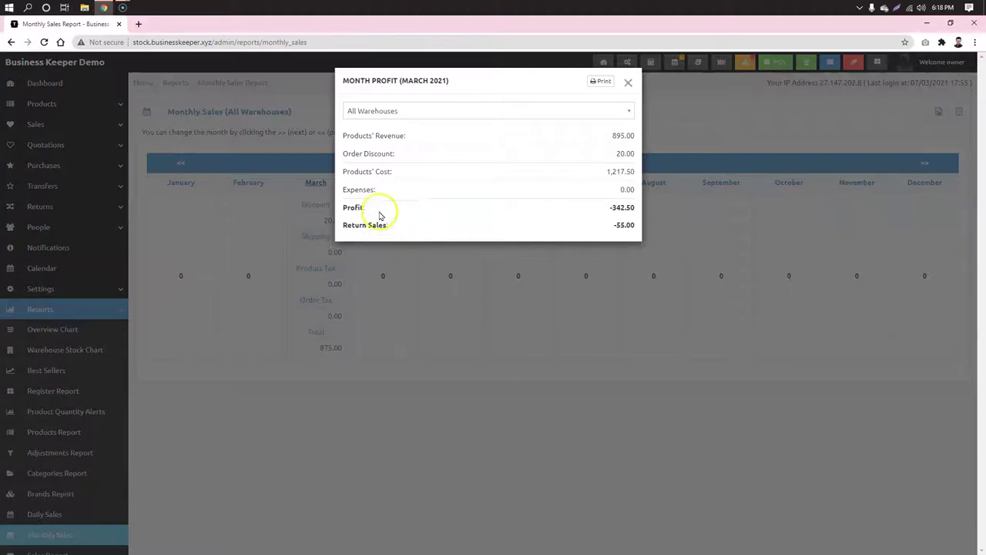
left_click(629, 82)
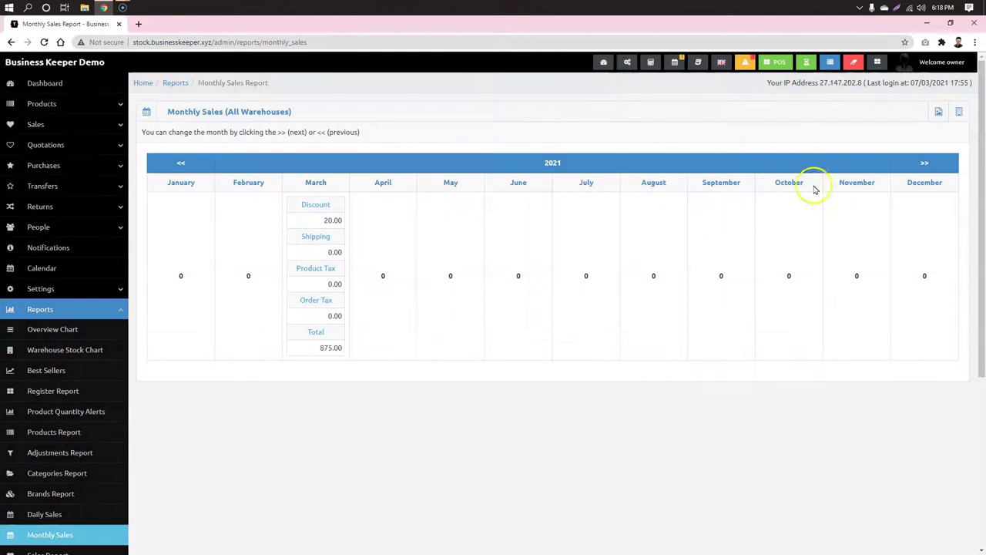
scroll(495, 256, "down", 3)
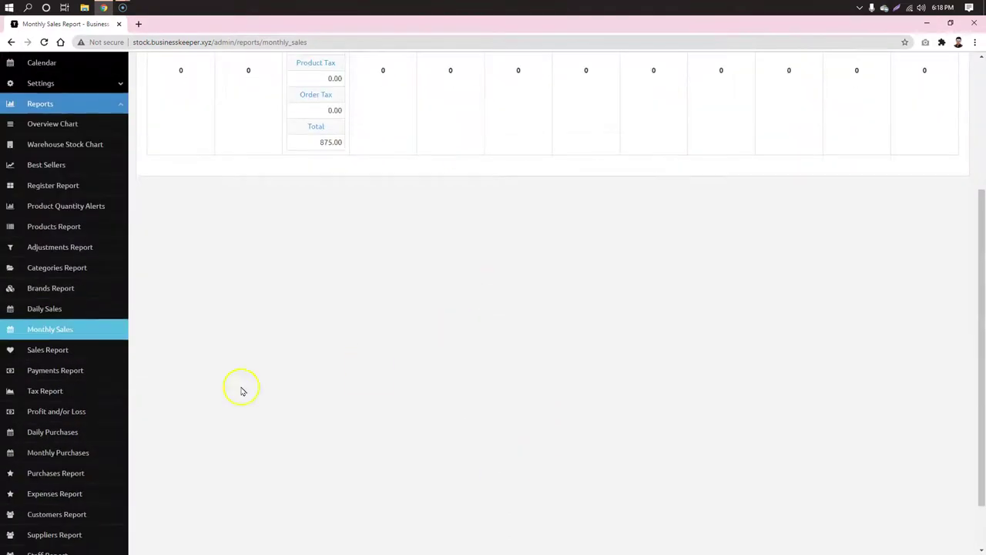
left_click(44, 352)
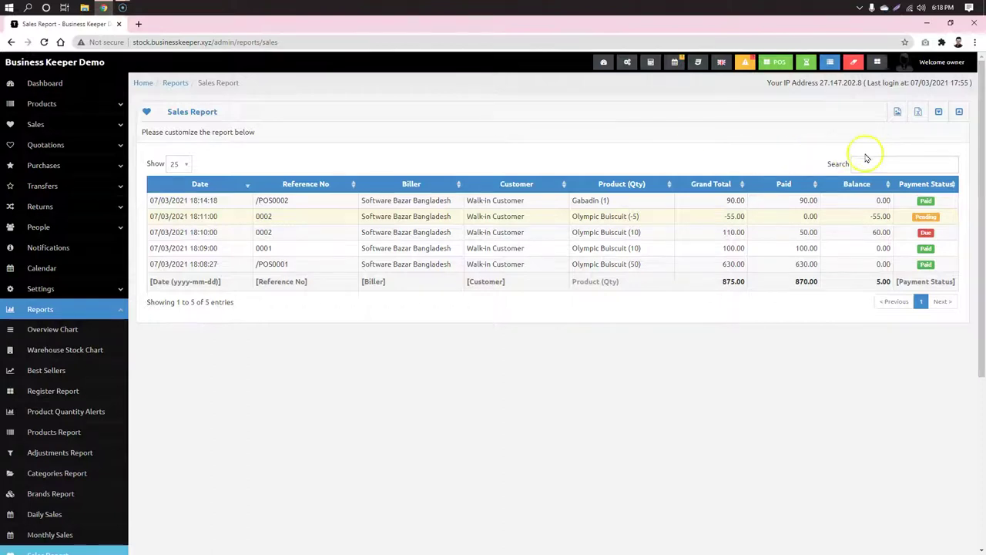
Step: Show the sales report filter form and browse the Biller, Created by, Warehouse and date options
left_click(959, 112)
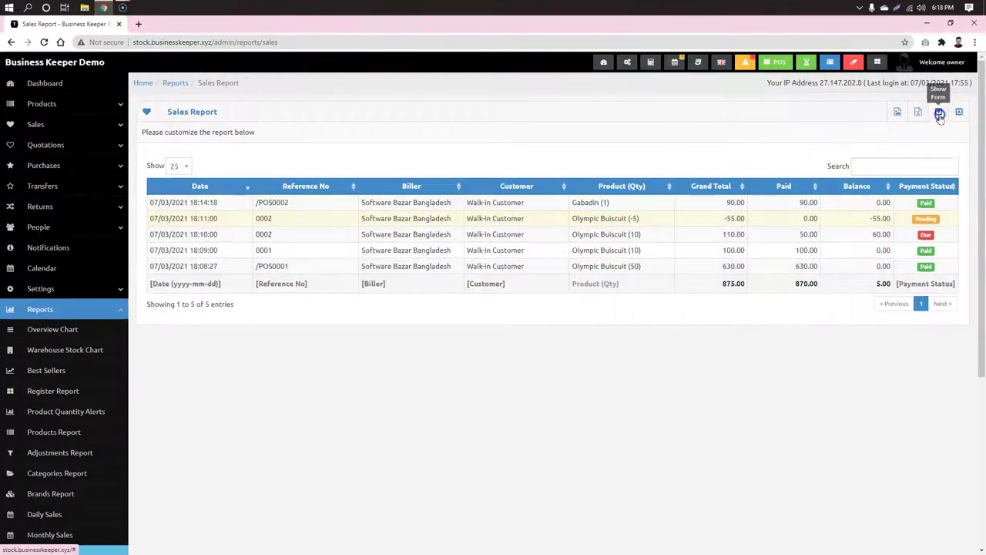
left_click(537, 224)
left_click(540, 221)
left_click(747, 170)
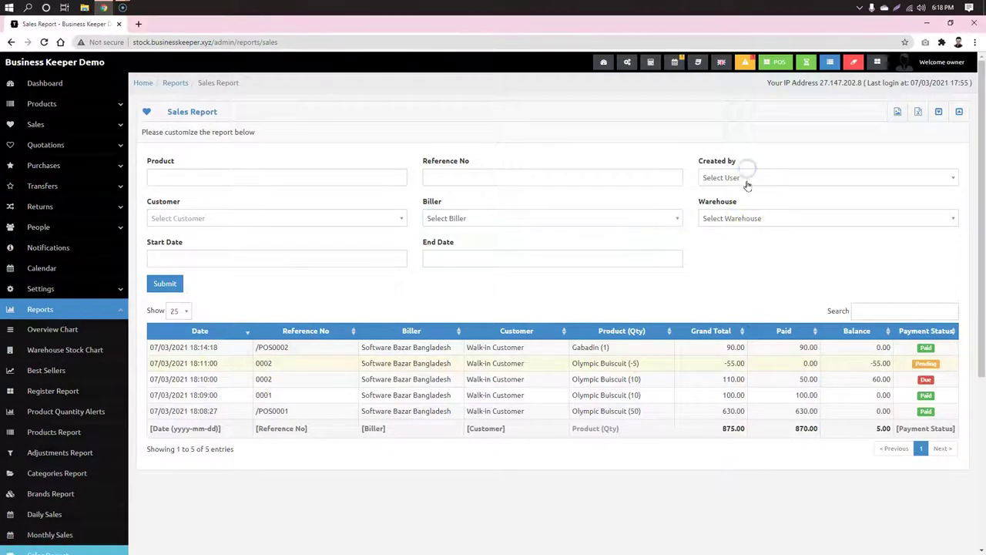
left_click(748, 182)
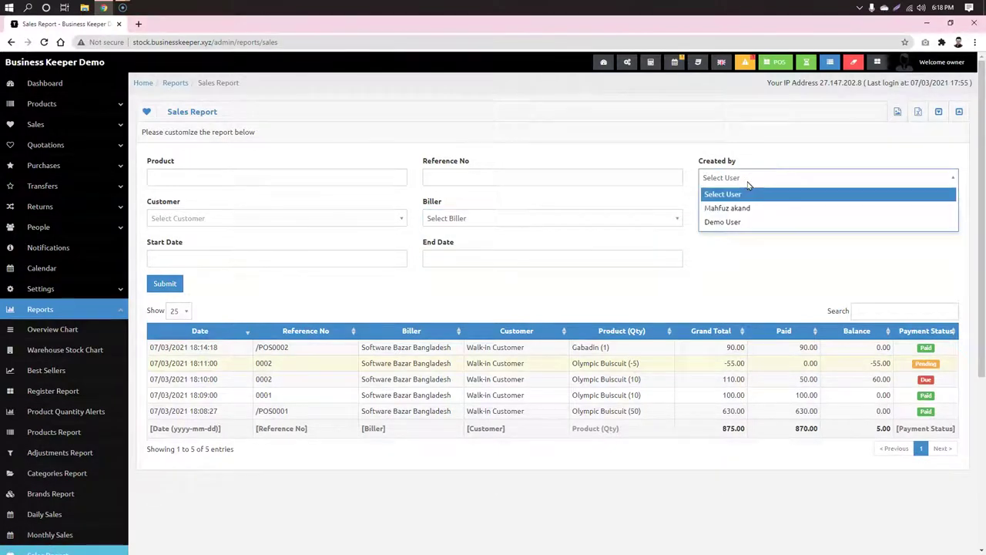
left_click(750, 243)
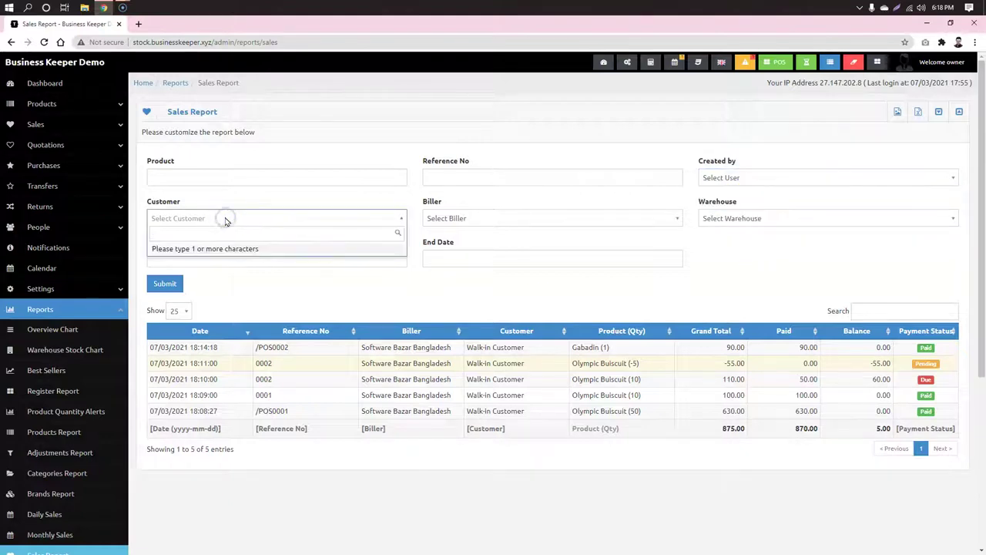
left_click(595, 279)
left_click(737, 220)
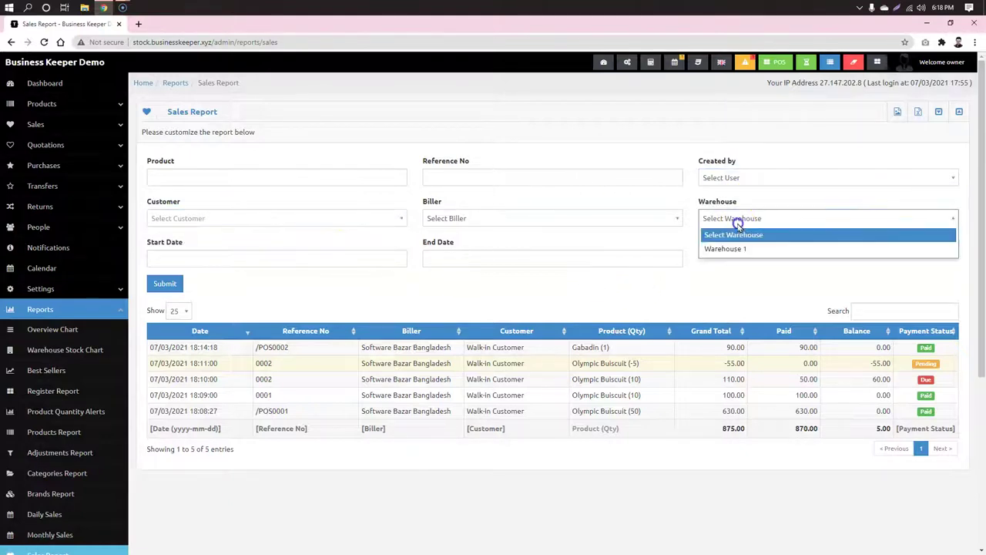
left_click(777, 295)
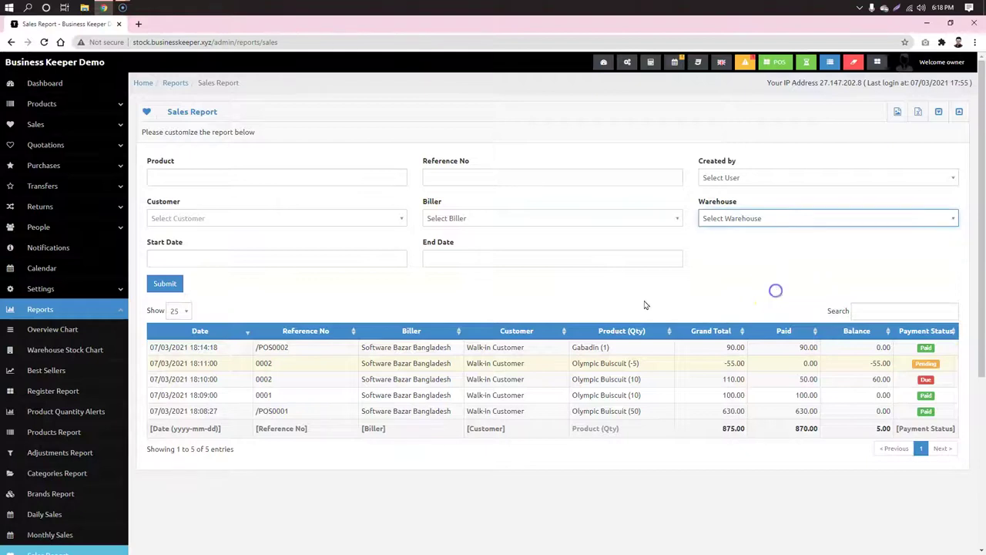
left_click(302, 259)
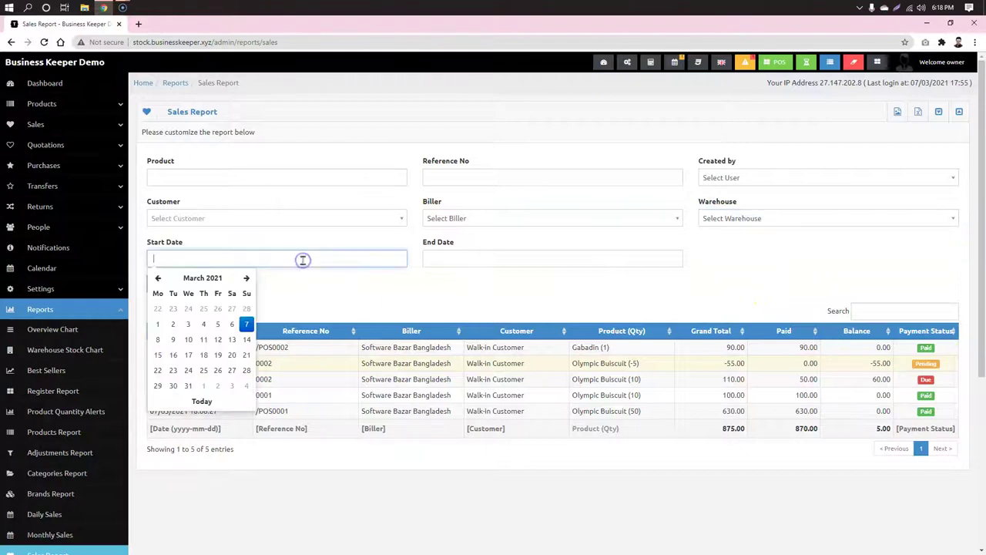
left_click(836, 266)
Step: Enter Dove Shampoo as the product filter and try the sales table's Search box
left_click(315, 178)
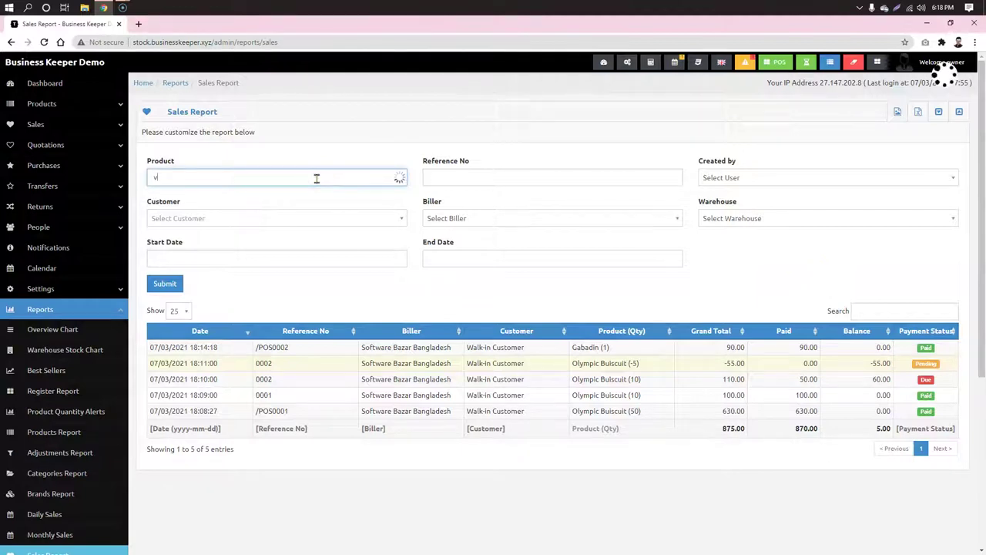
left_click(435, 107)
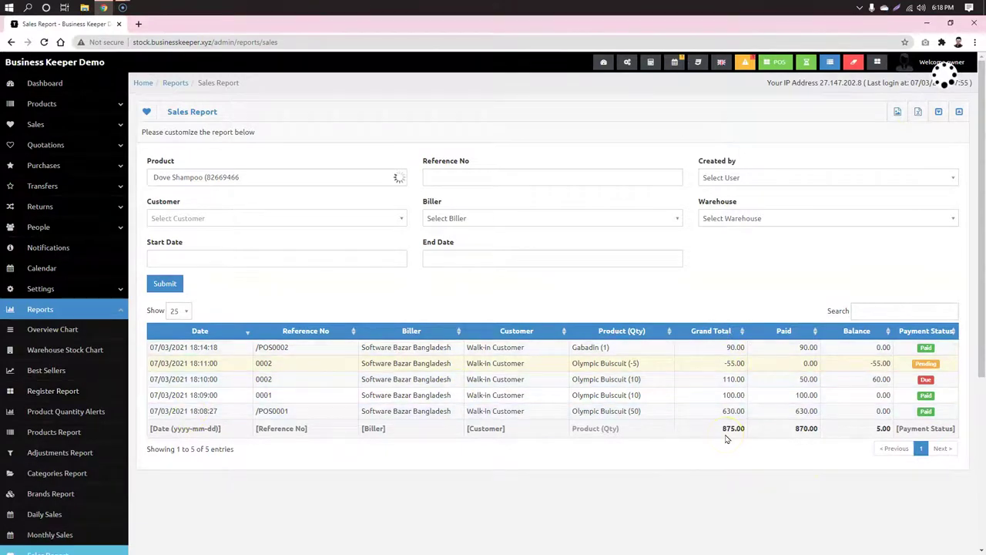
left_click(881, 312)
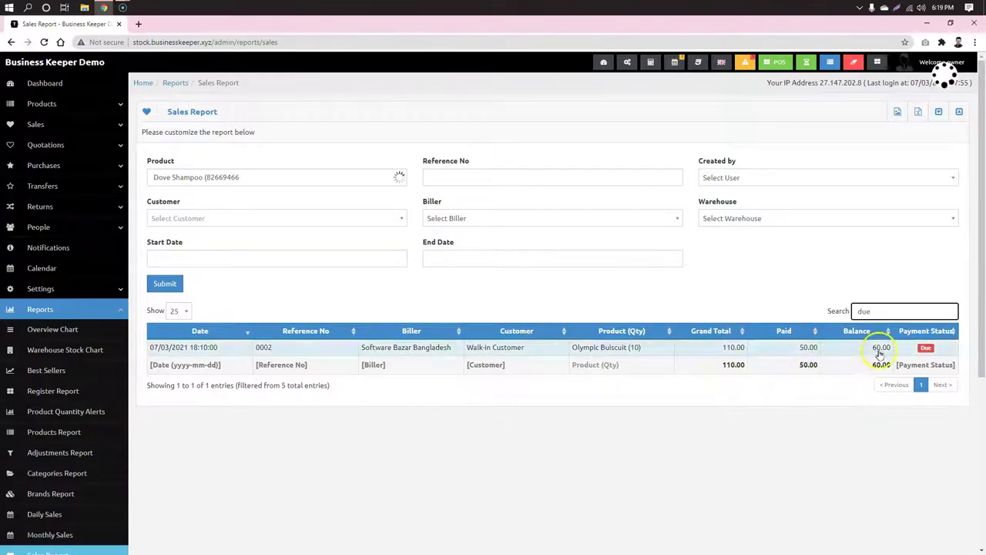
left_click_drag(878, 312, 825, 299)
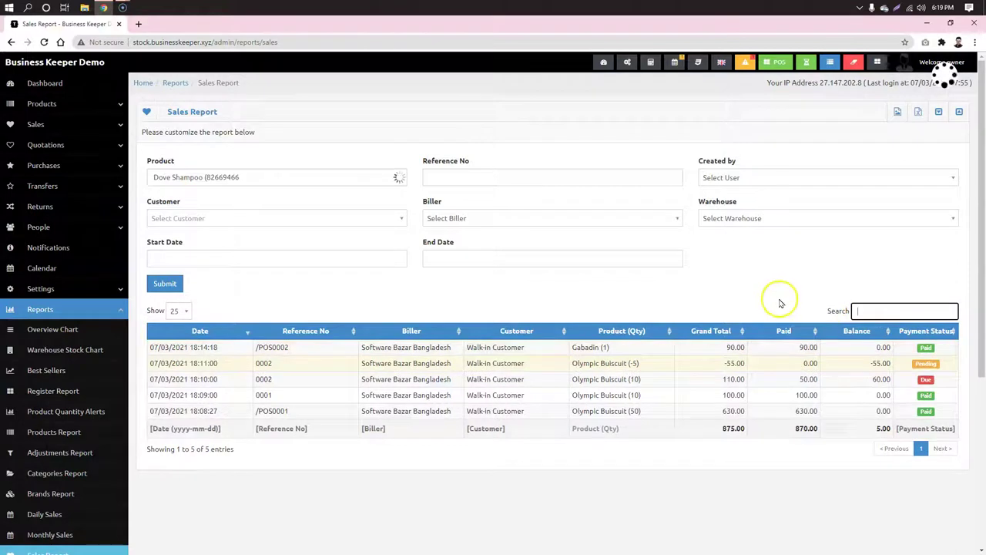
Step: Record a -55.00 payment on returned sale 0002 so it shows Paid
left_click(763, 364)
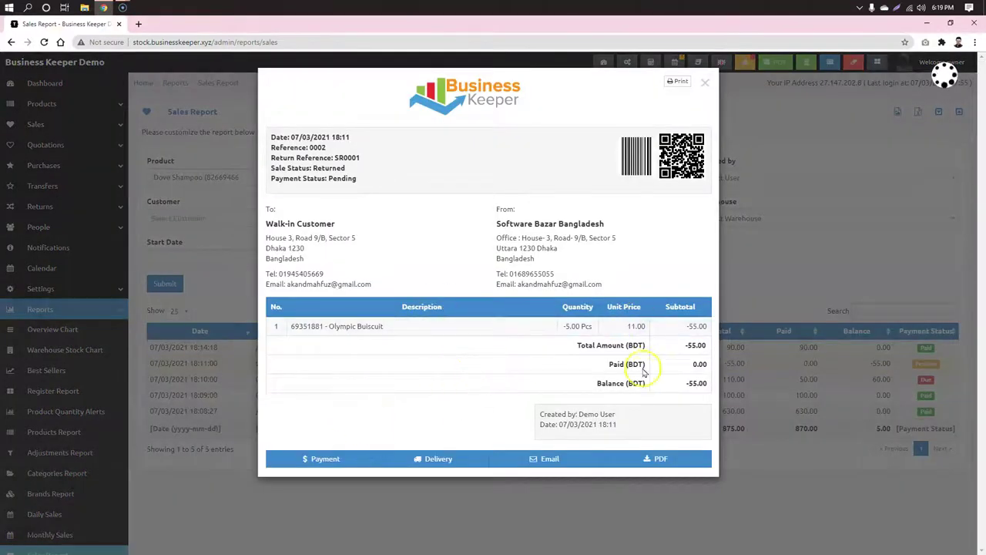
left_click(337, 458)
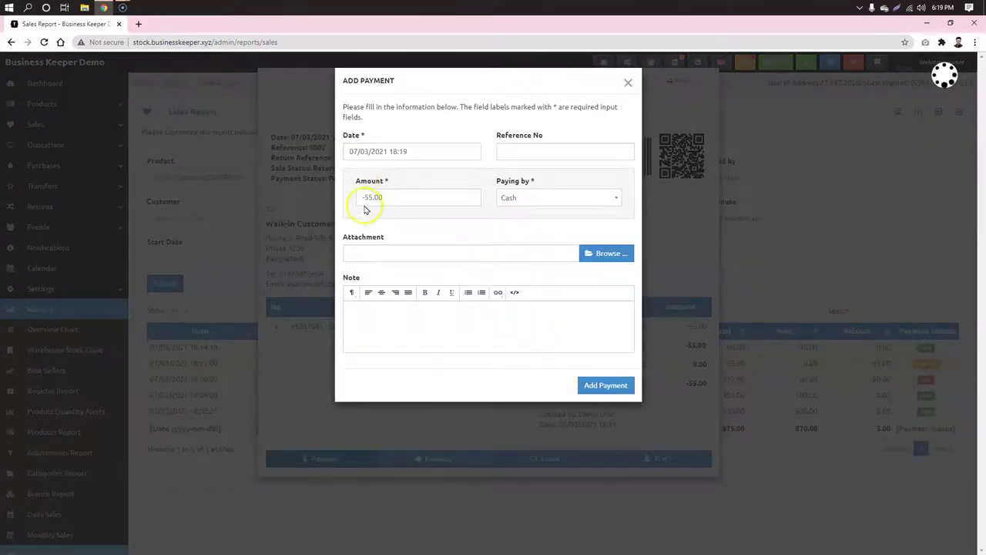
left_click(608, 386)
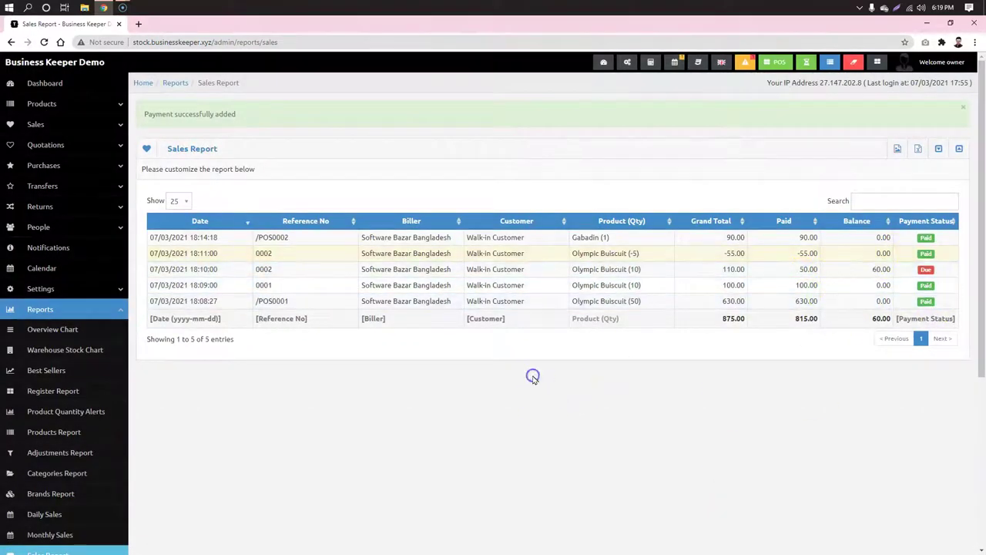
Step: Check today's profit and loss summary showing -342.50 profit, then close it
left_click(805, 63)
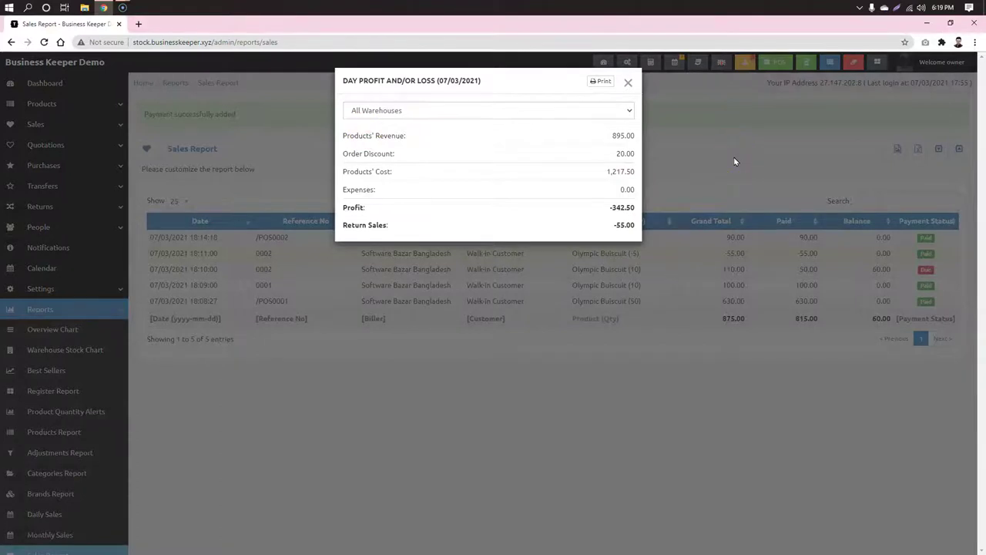
left_click(733, 161)
scroll(192, 362, "down", 4)
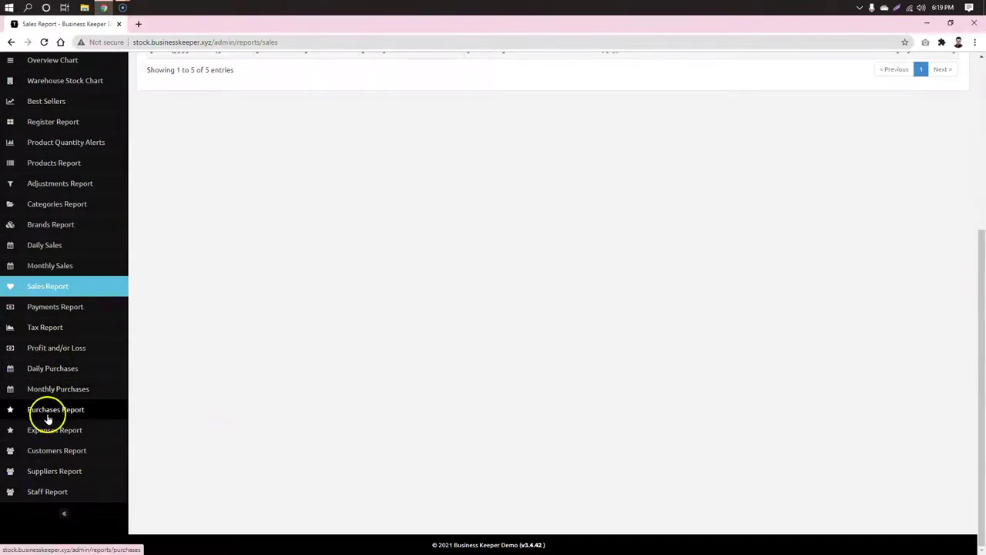
Step: Open the Customers Report and view the walk-in customer's detailed report
left_click(44, 493)
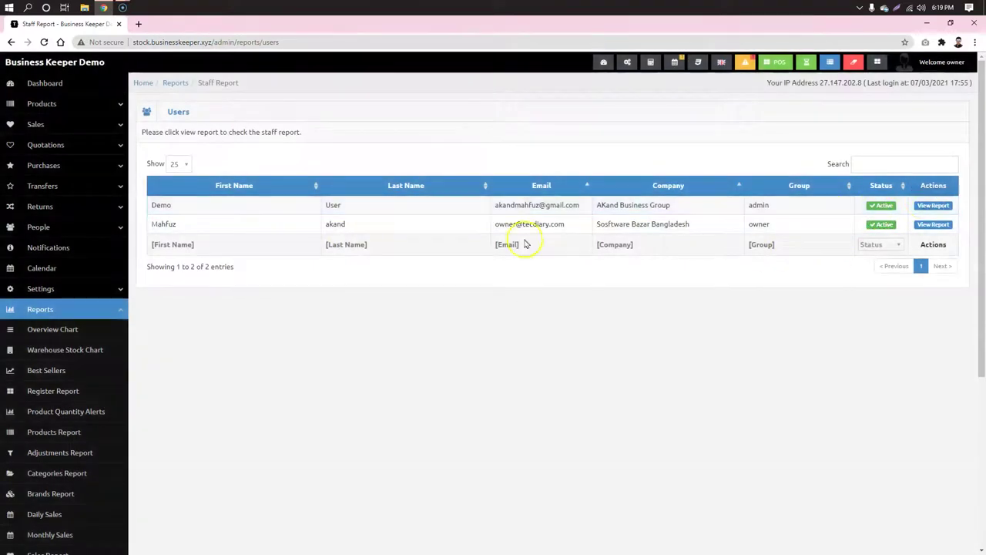
scroll(346, 290, "down", 4)
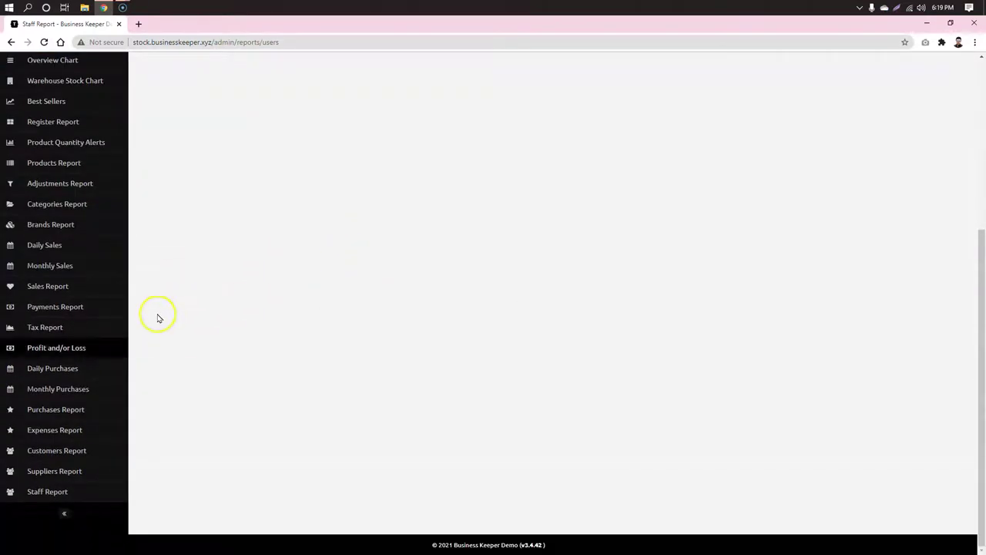
left_click(55, 455)
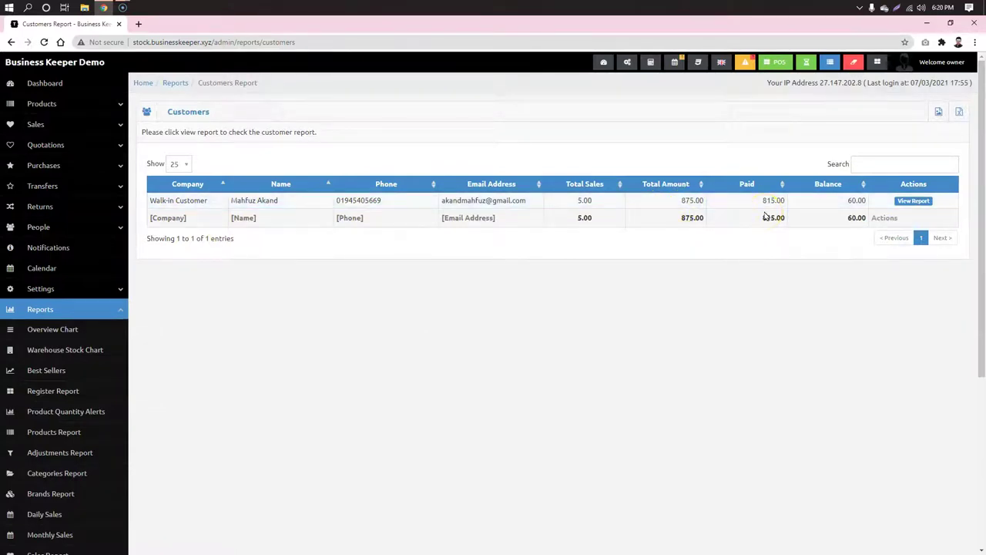
left_click(906, 201)
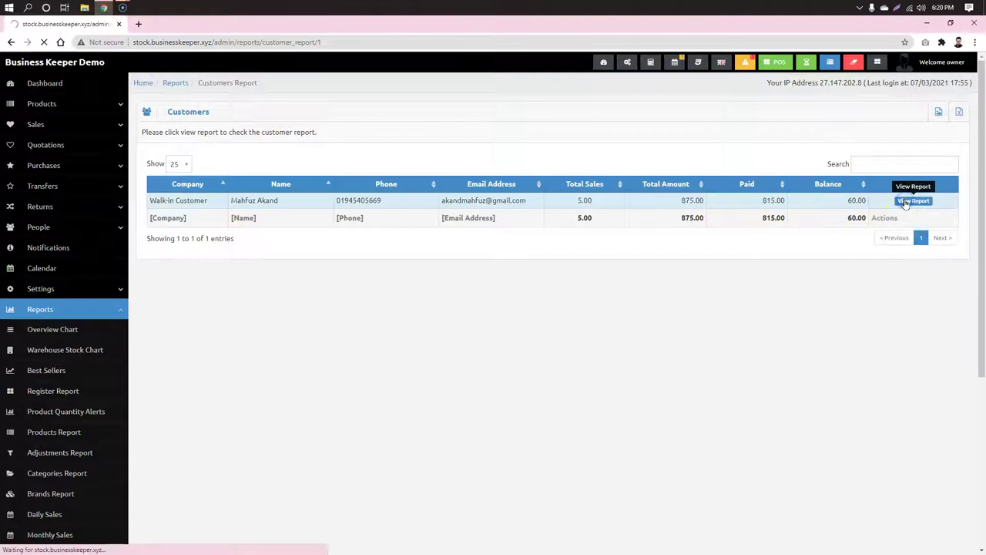
Step: Inspect the 875.00 sales and 815.00 paid figures and the /POS0002 sale details
left_click_drag(230, 125, 180, 120)
left_click_drag(368, 126, 315, 125)
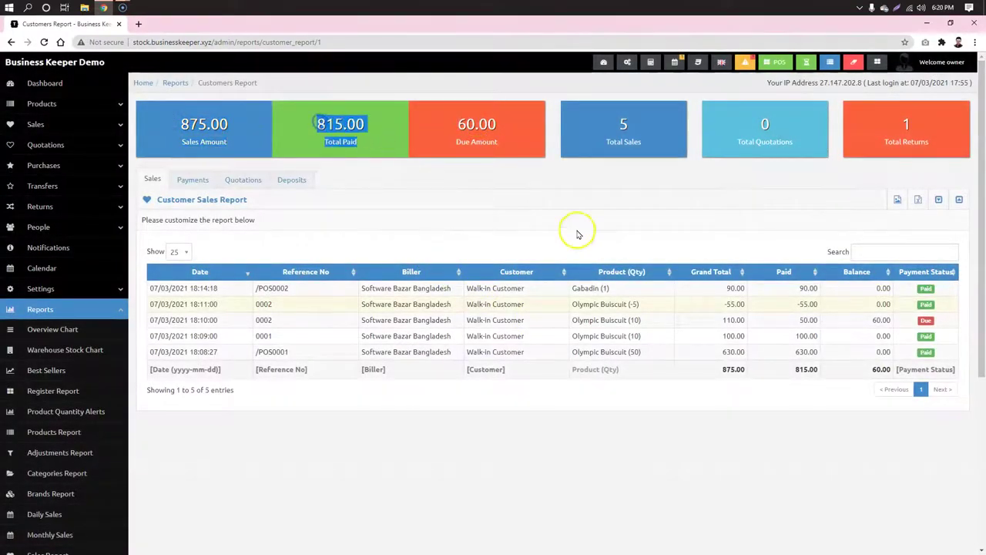
left_click(621, 467)
left_click(581, 287)
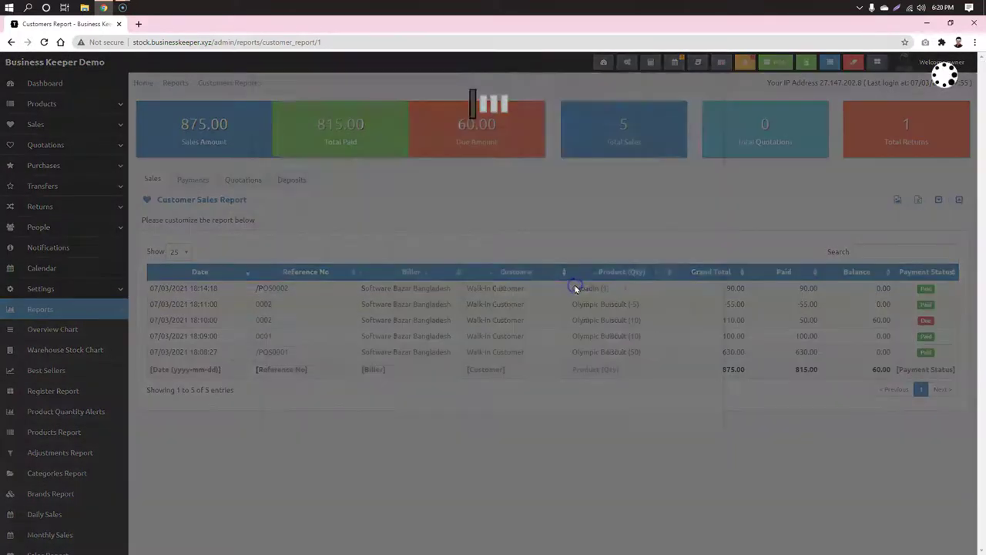
left_click(960, 520)
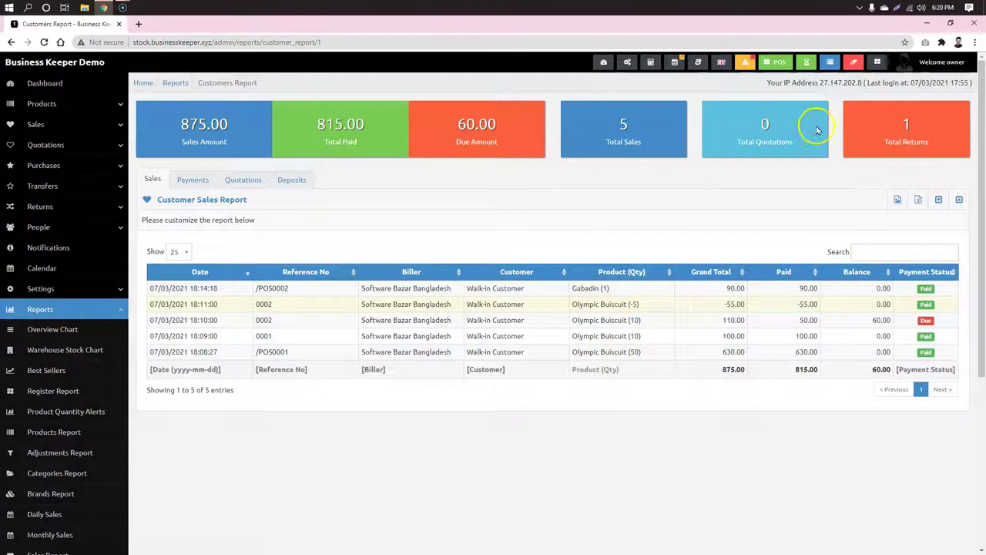
left_click_drag(941, 128, 433, 134)
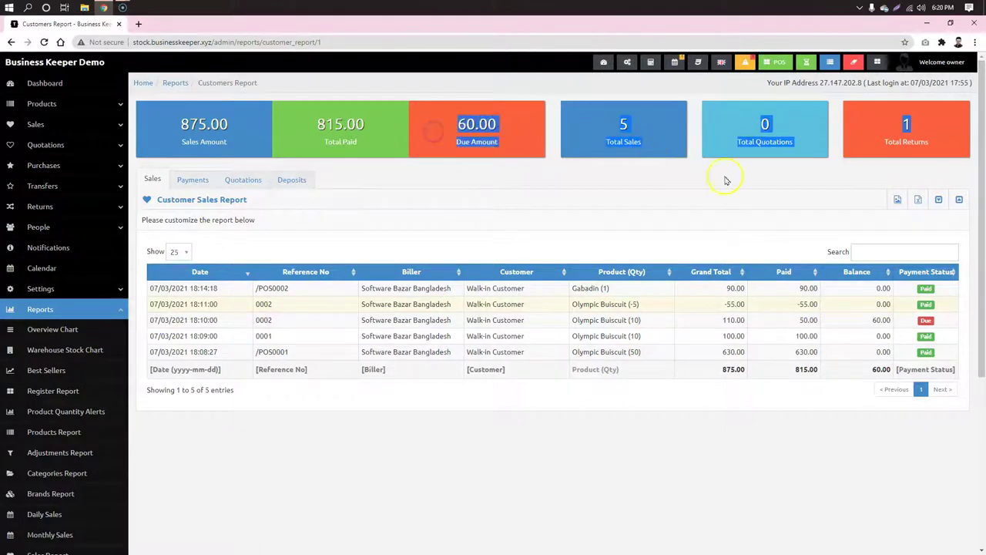
left_click(939, 200)
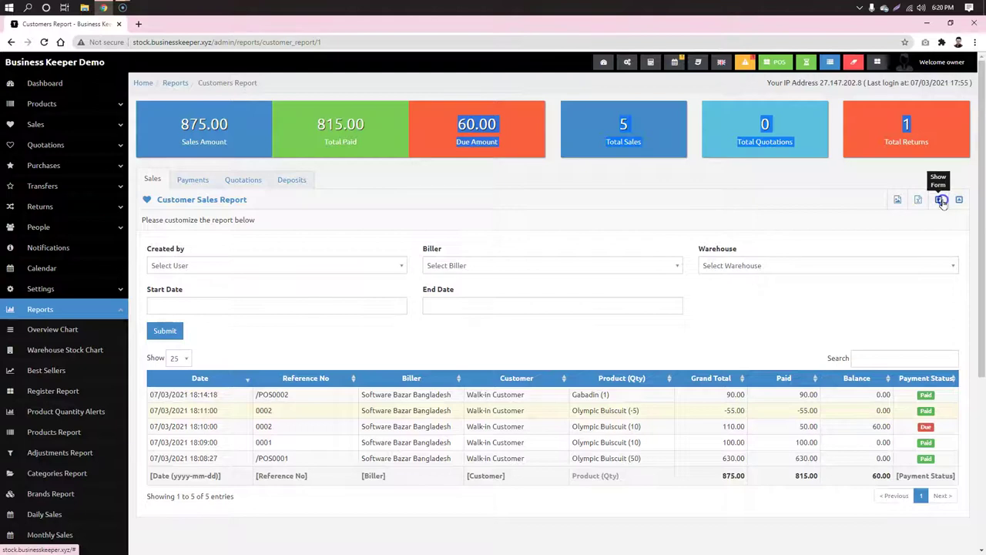
left_click(958, 201)
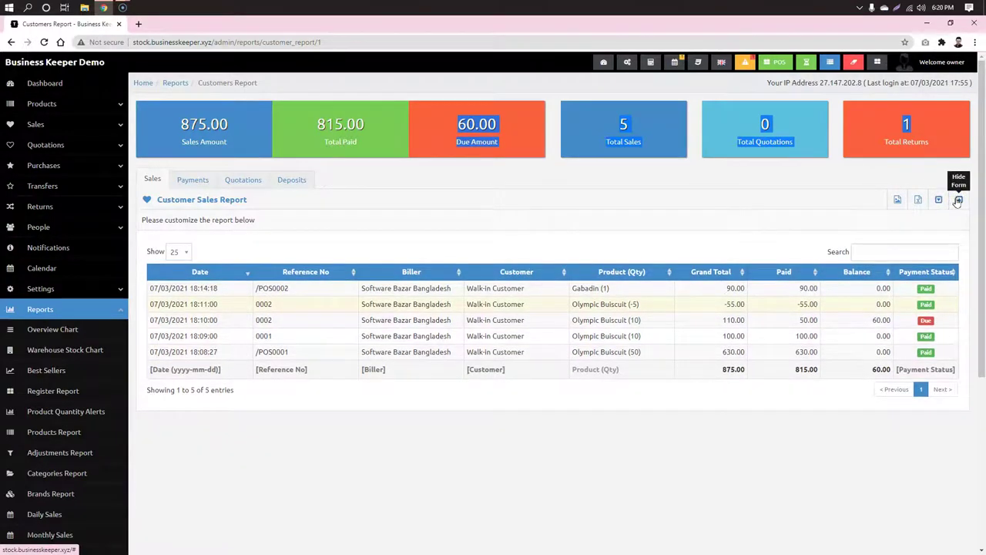
left_click(402, 191)
Step: Browse the customer's Payments, Quotations and Deposits tabs, then return to the Dashboard
left_click(192, 180)
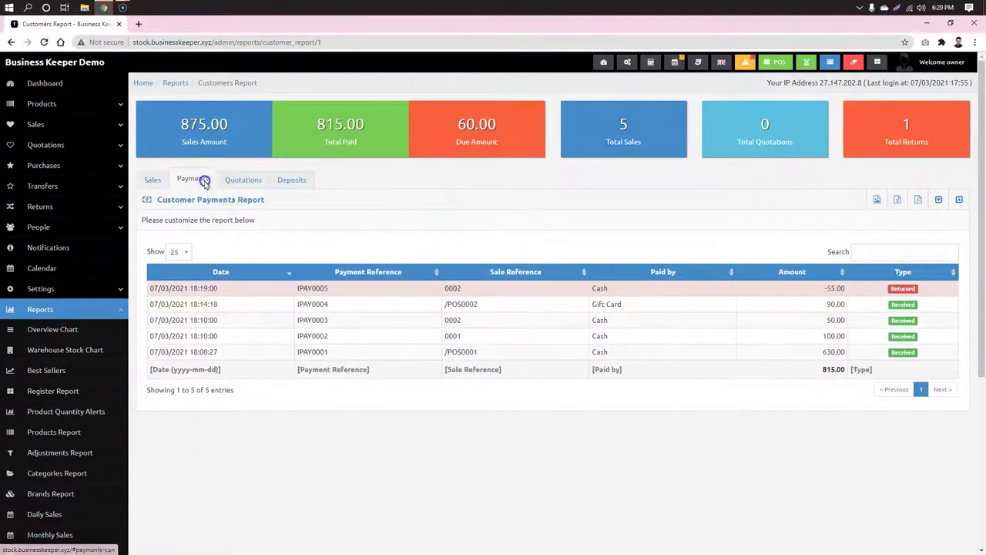
left_click(240, 180)
left_click(292, 179)
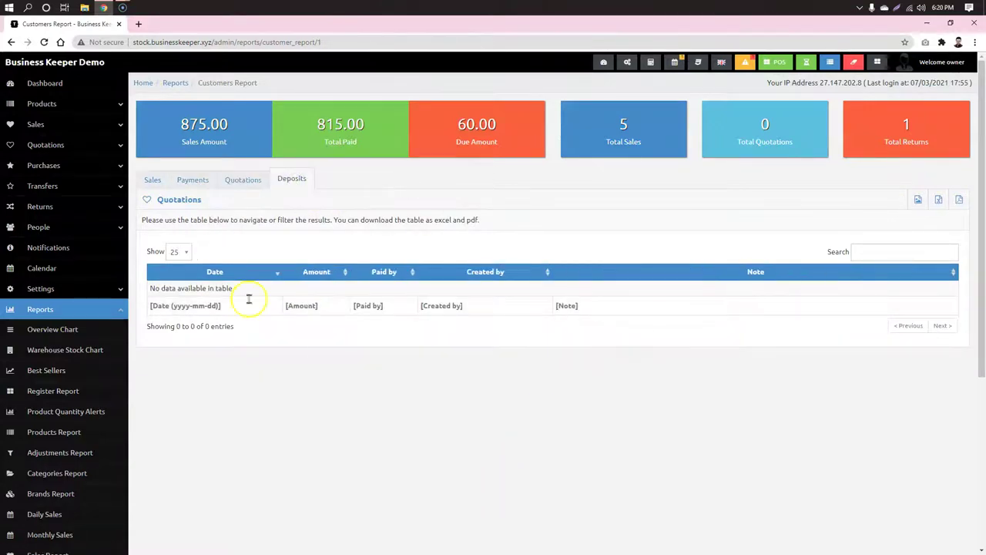
left_click(44, 85)
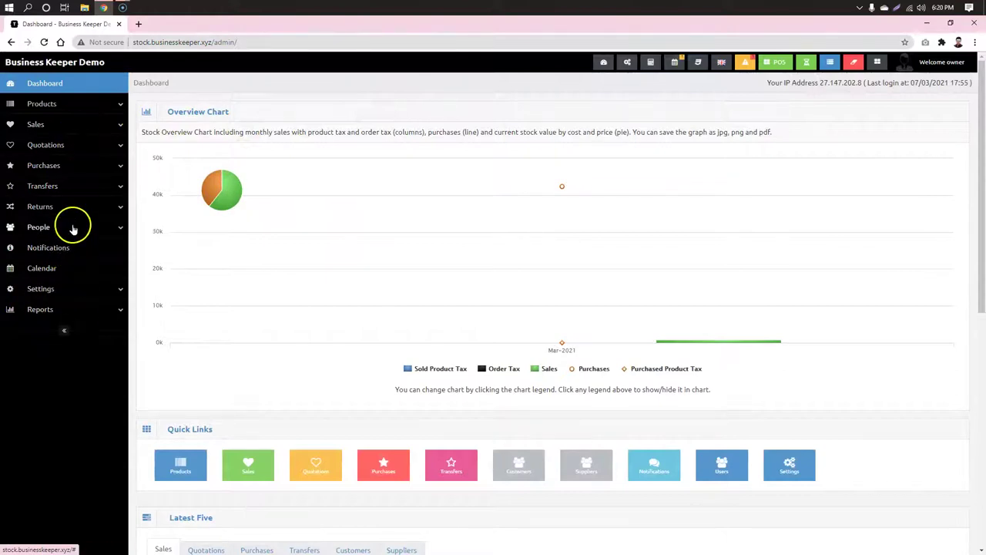
left_click(777, 62)
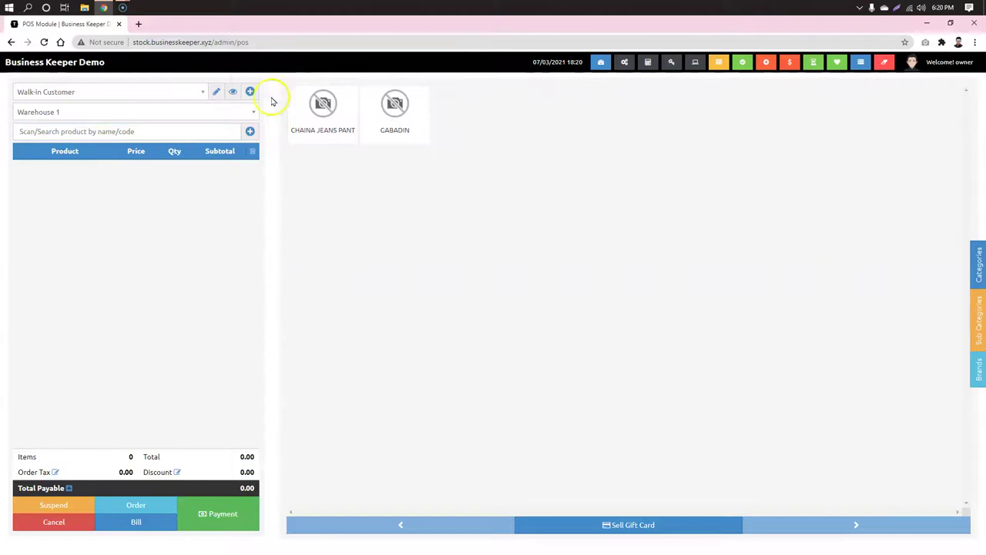
left_click(250, 92)
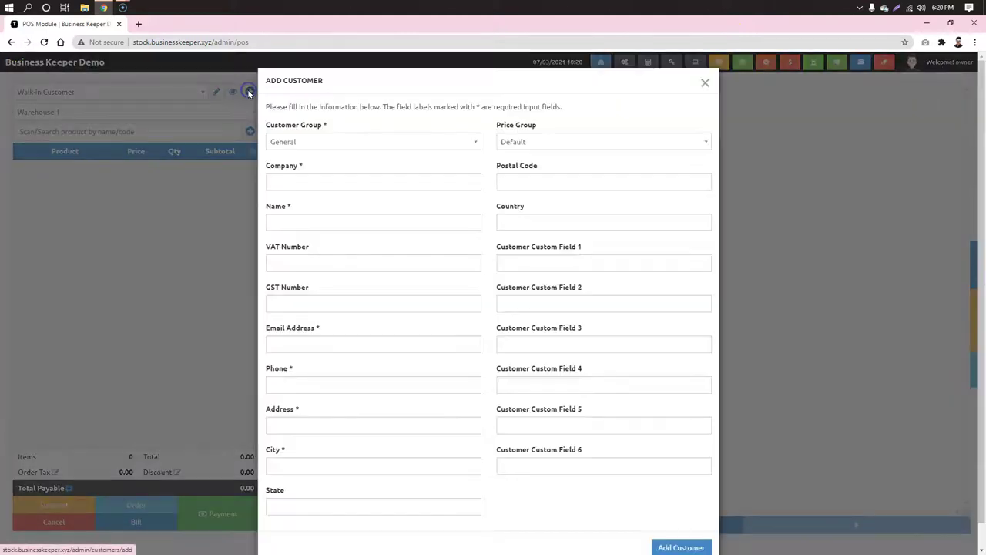
left_click(438, 140)
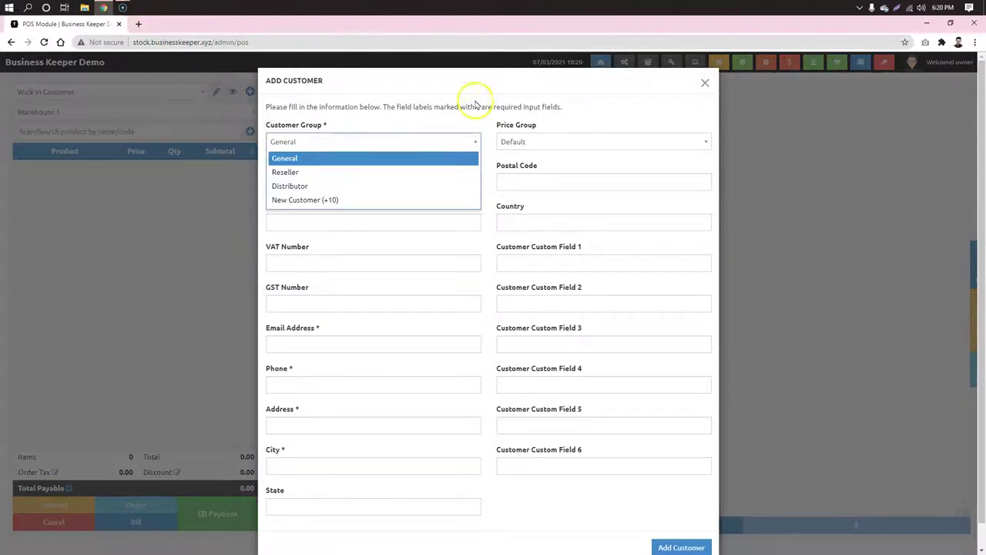
left_click(475, 105)
left_click(663, 141)
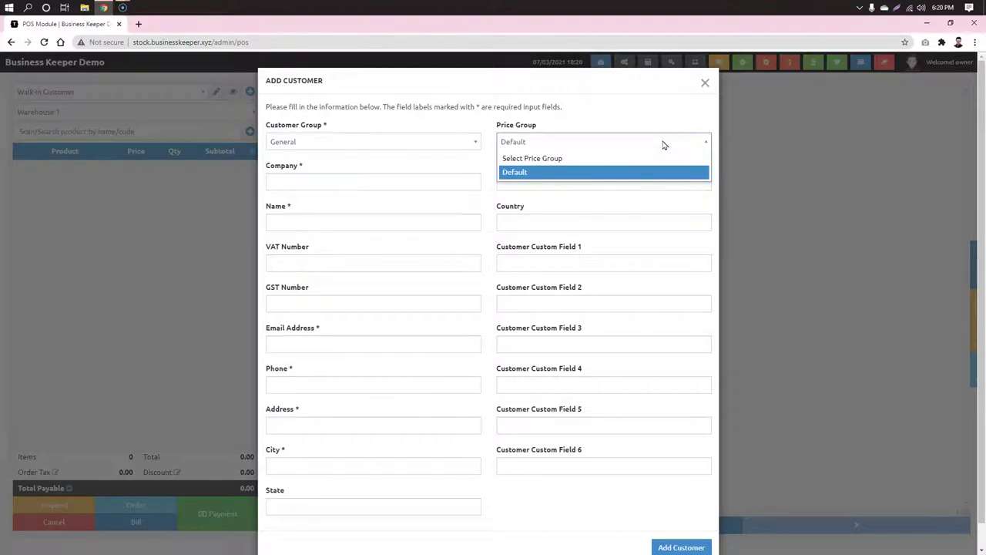
left_click(601, 102)
left_click(601, 101)
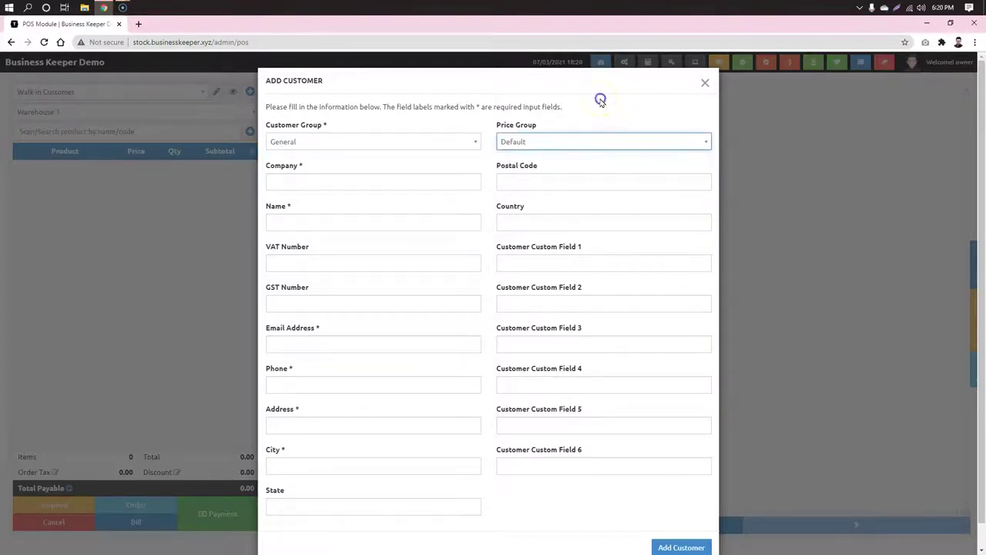
left_click(705, 82)
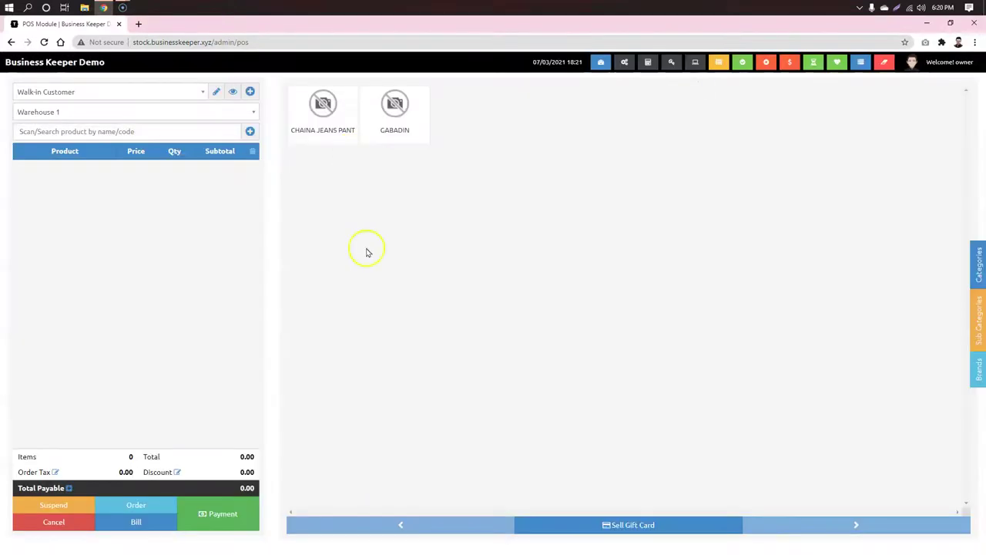
left_click(600, 65)
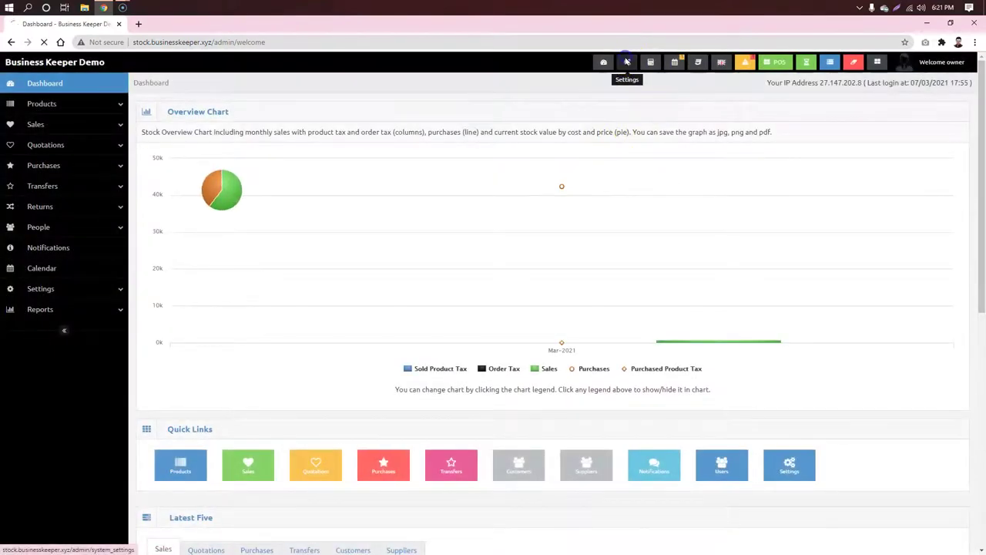
Step: Go to the POS Settings page from the system settings
left_click(626, 62)
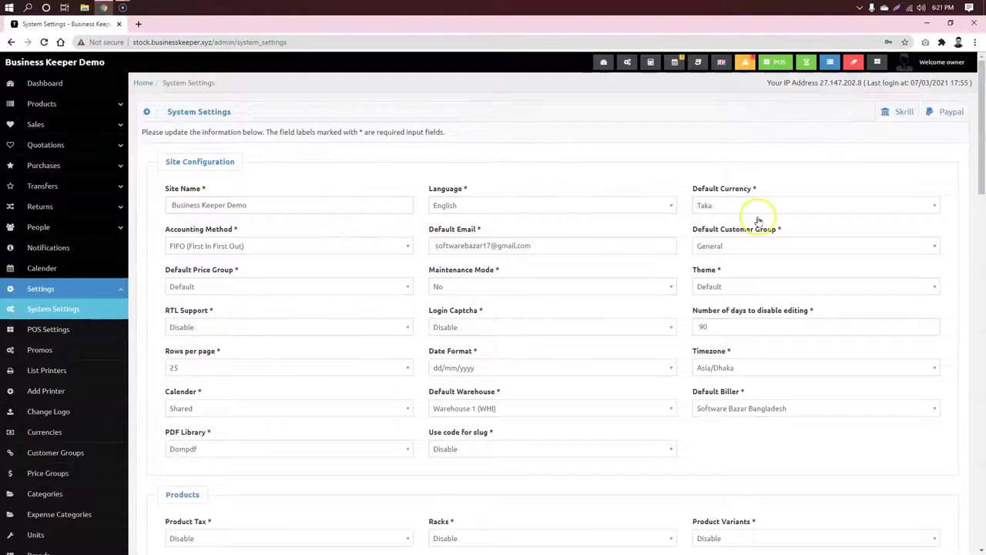
scroll(605, 273, "down", 4)
scroll(608, 277, "down", 7)
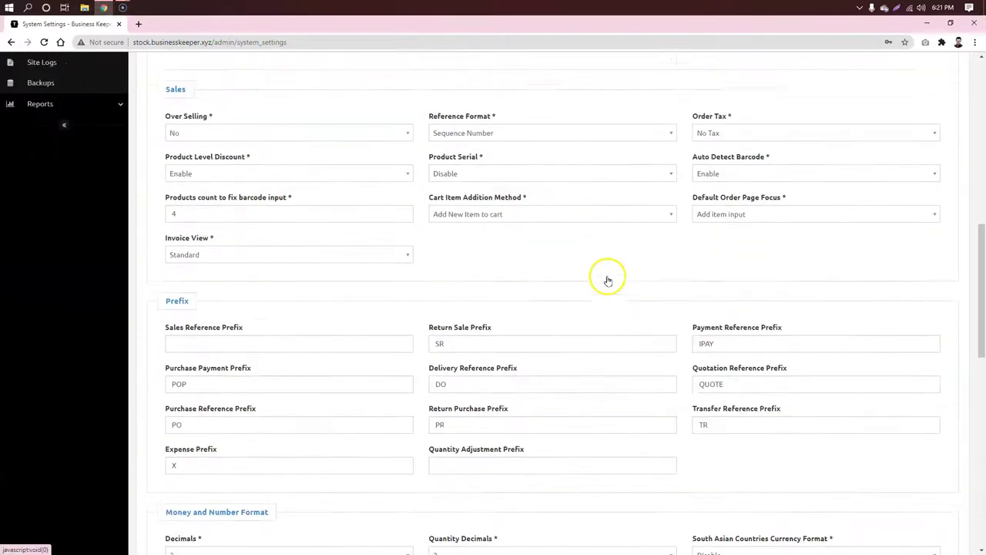
scroll(606, 278, "up", 11)
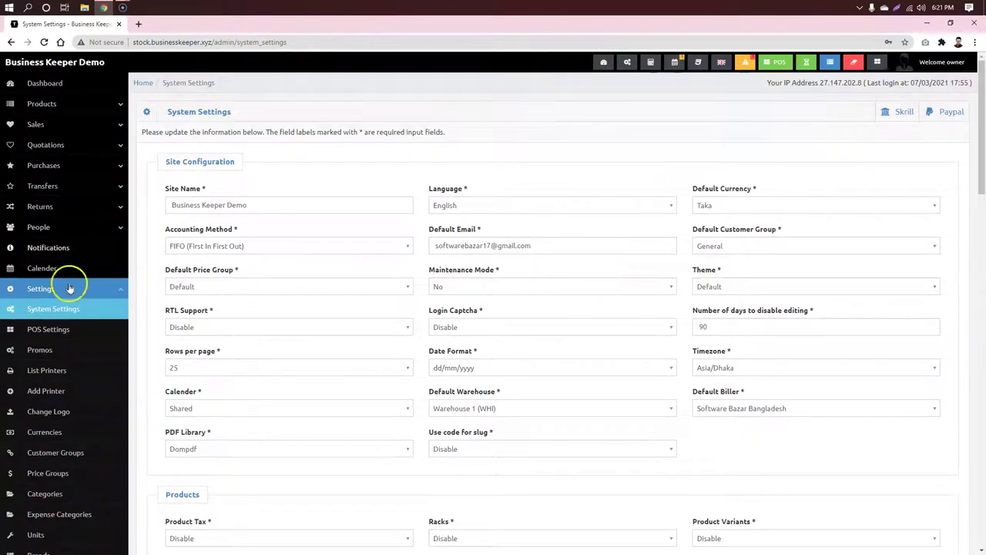
left_click(49, 329)
Step: Set On-Screen Keyboard to No, save the POS settings, and return to the POS screen
key("ctrl+f")
type("on")
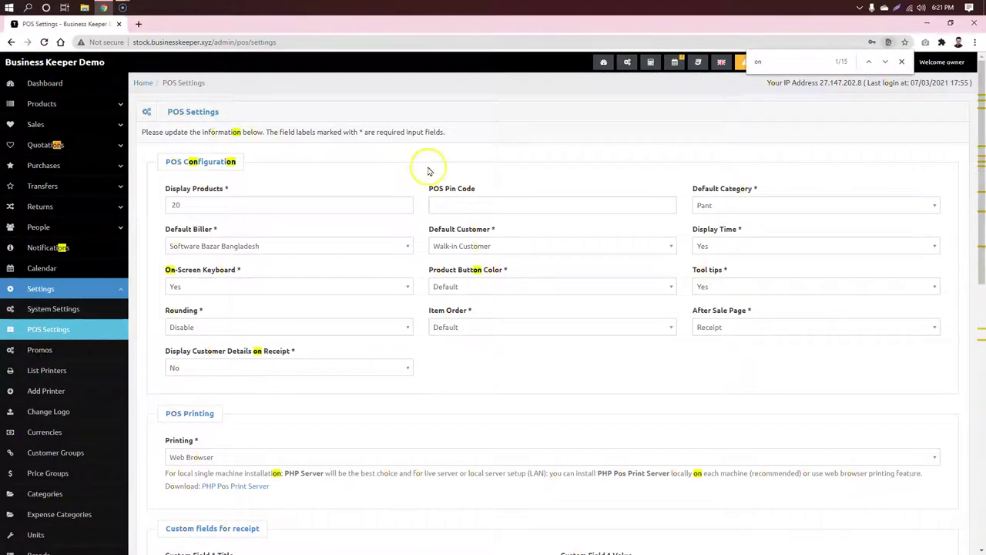
left_click(243, 287)
left_click(213, 314)
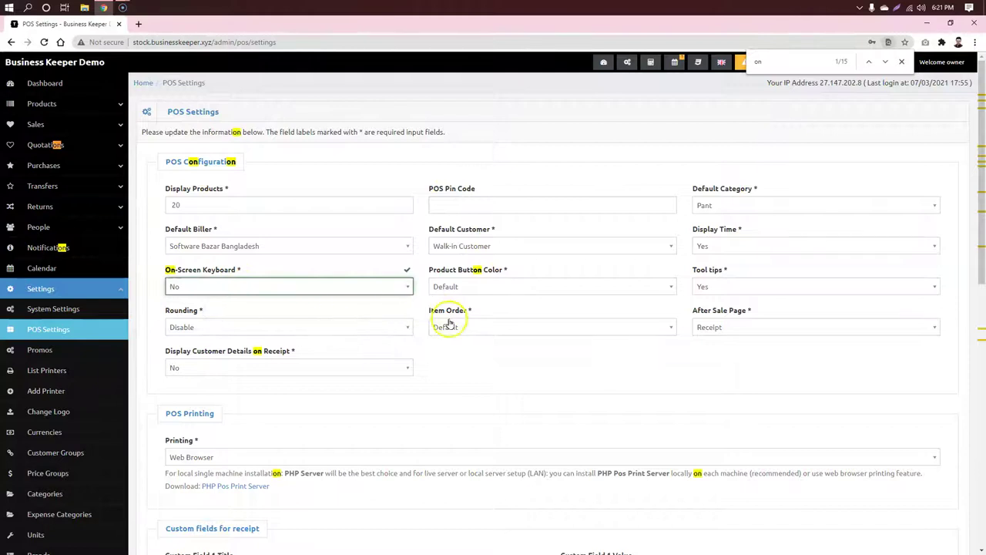
scroll(449, 322, "down", 15)
left_click(193, 509)
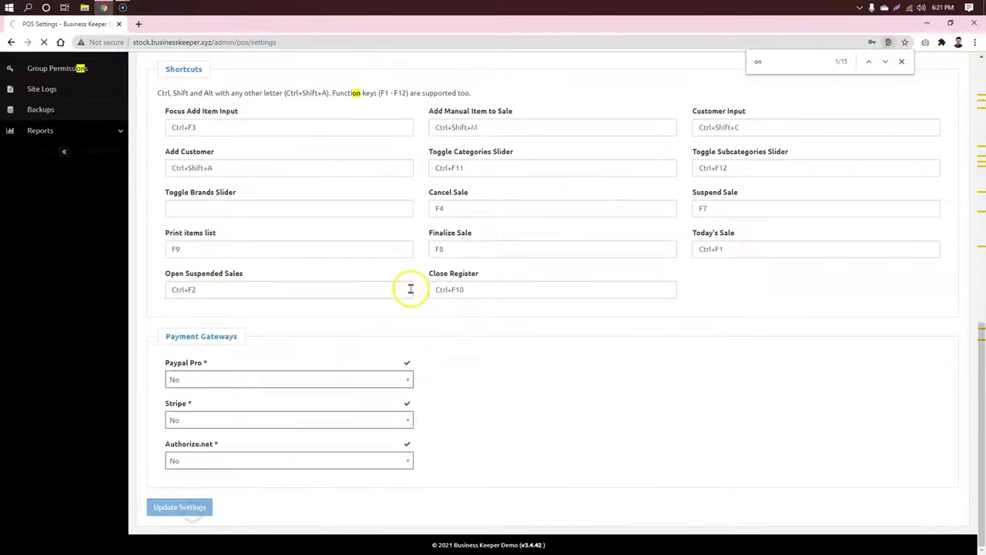
left_click(780, 63)
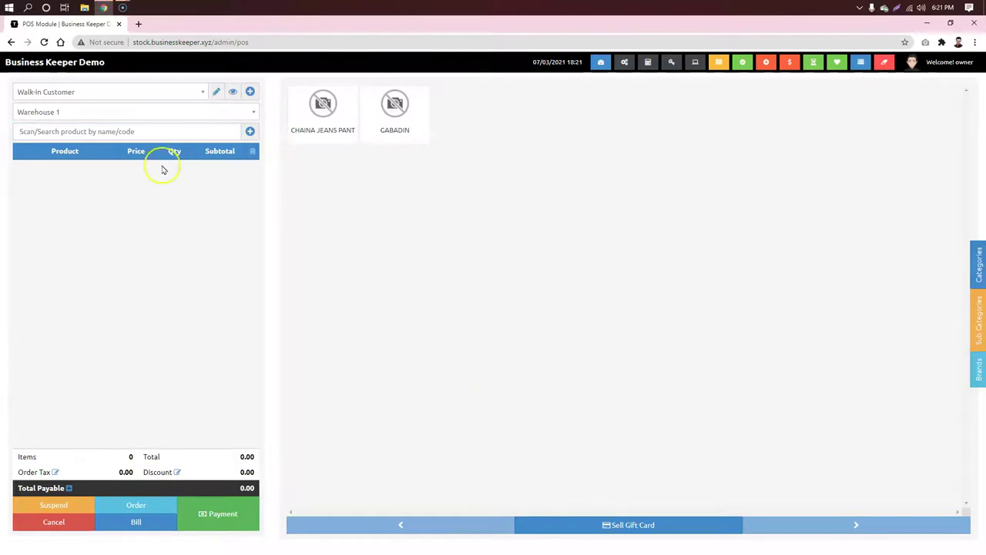
Step: Suspend a Gabadin sale with a reference note, then add and remove Chaina Jeans Pant
left_click(379, 115)
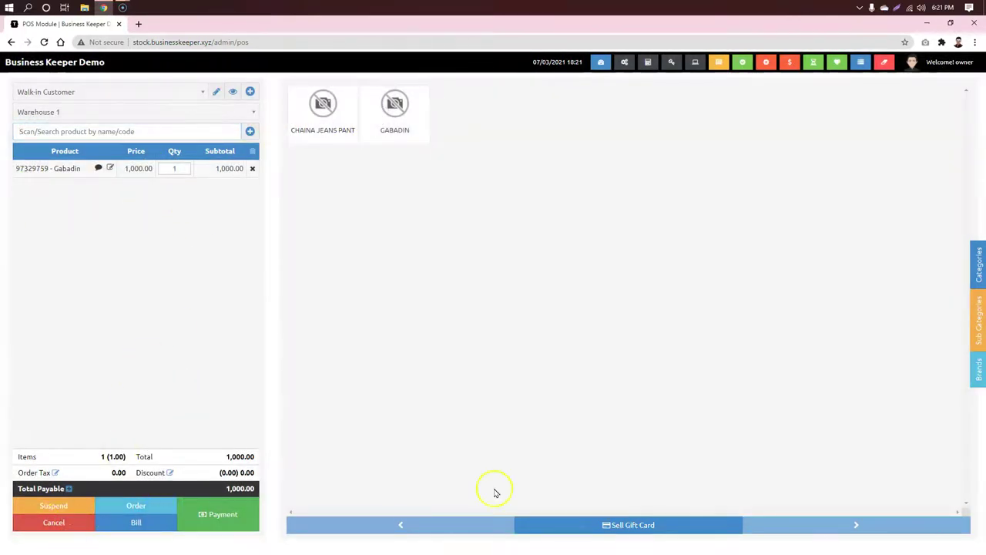
left_click(77, 507)
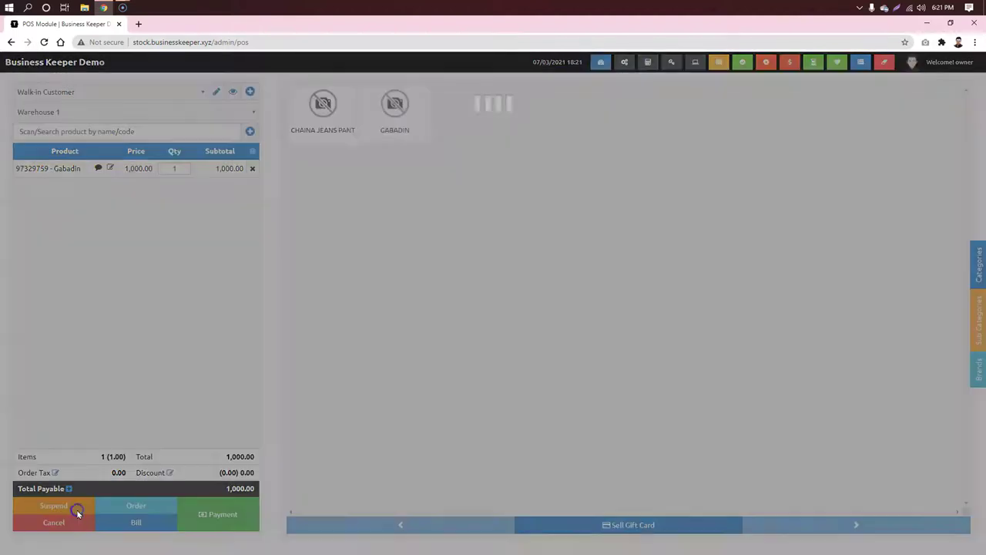
left_click(389, 138)
type("s")
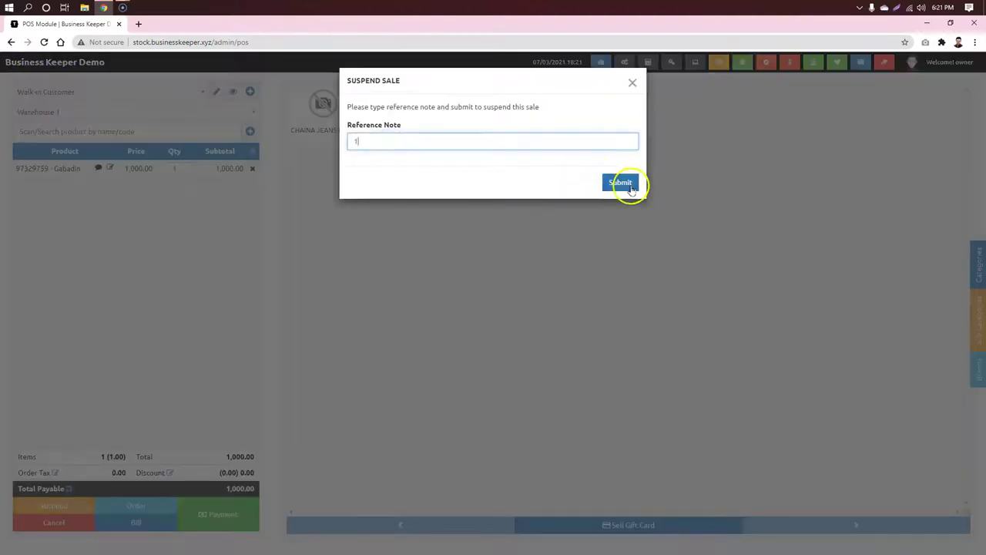
left_click(629, 183)
left_click(323, 109)
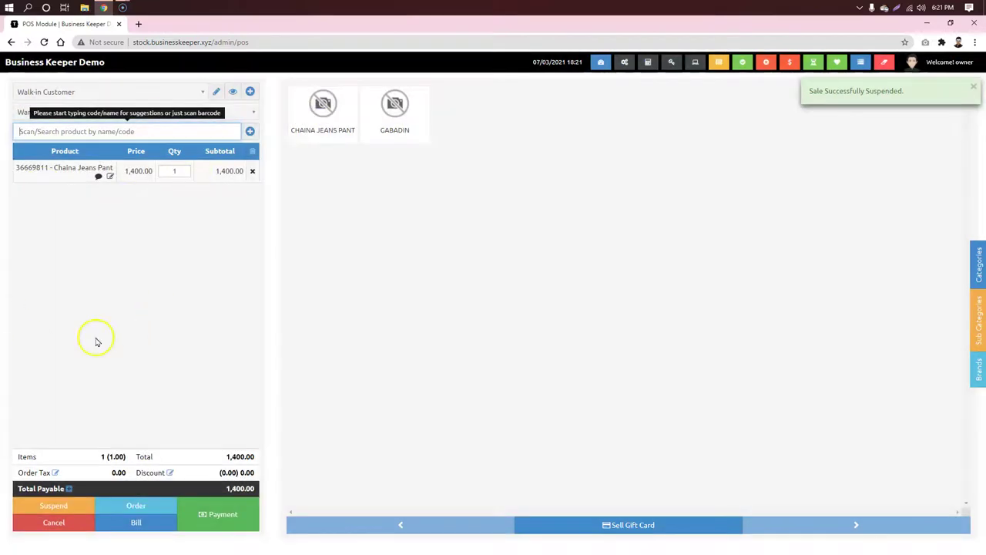
left_click(251, 171)
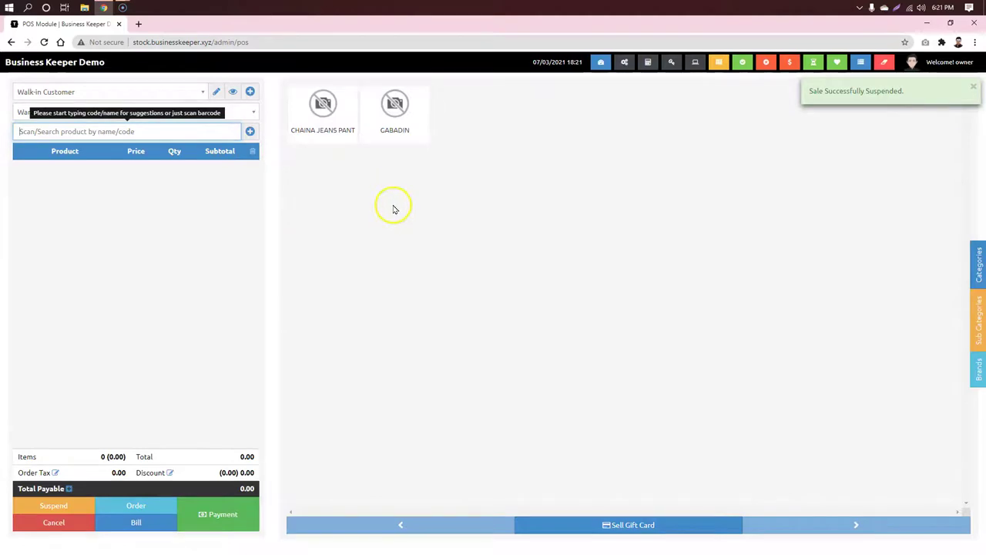
Step: Resume the suspended Gabadin sale and pay 1,000.00 cash as Sale Number 6, skipping printing
left_click(718, 62)
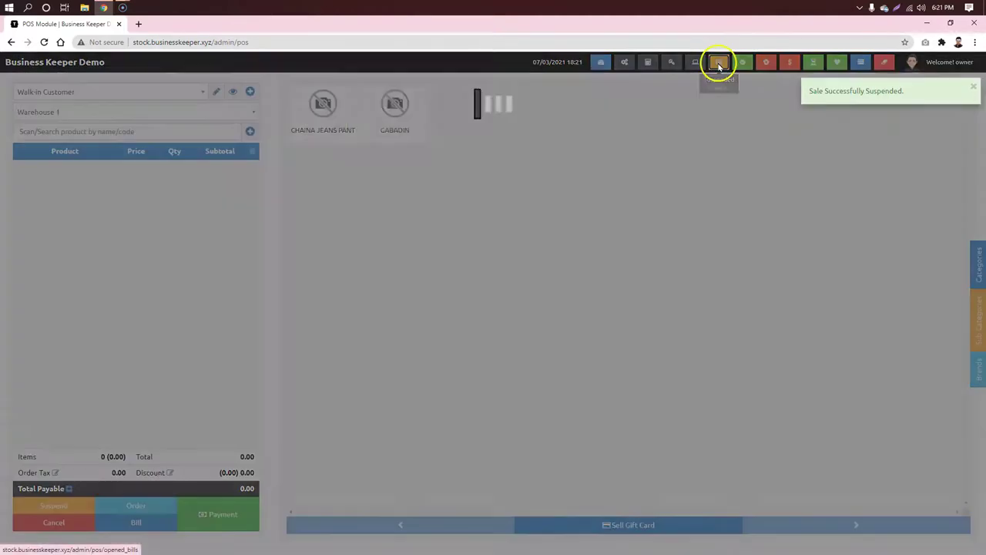
left_click(376, 134)
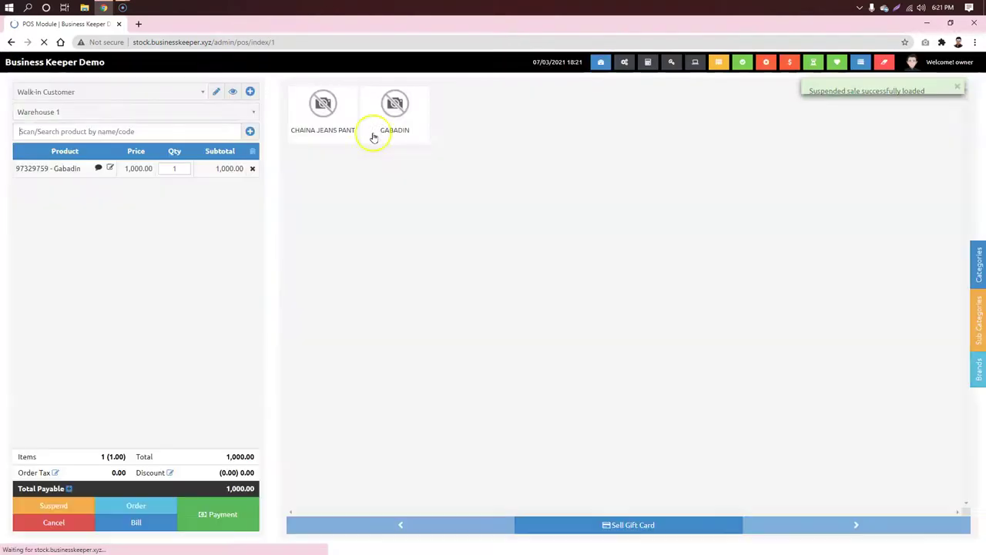
left_click(231, 512)
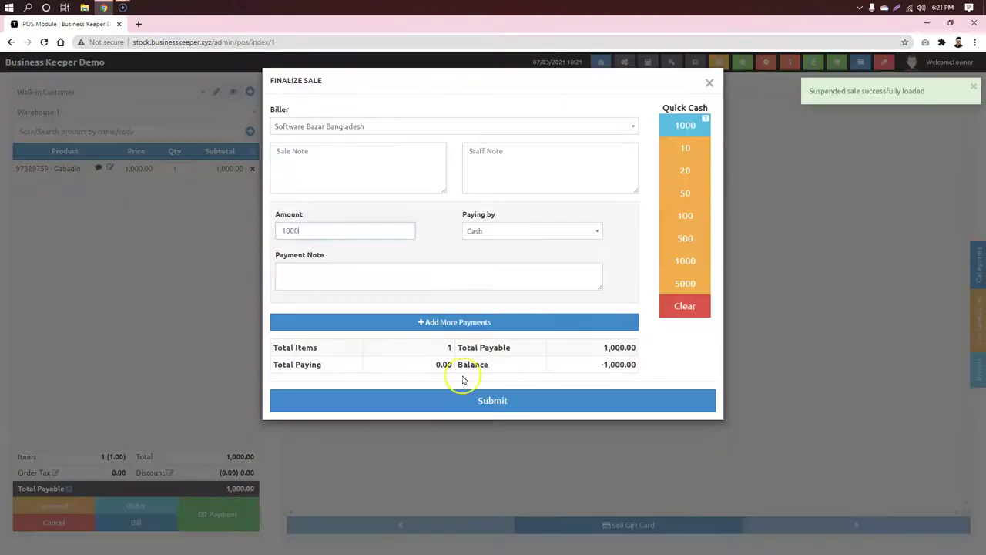
left_click(585, 408)
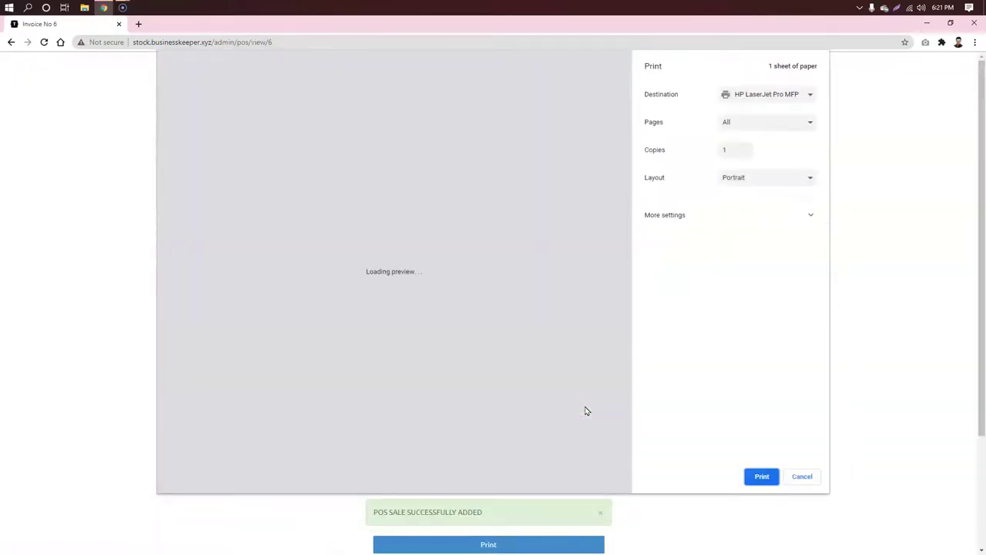
left_click(801, 476)
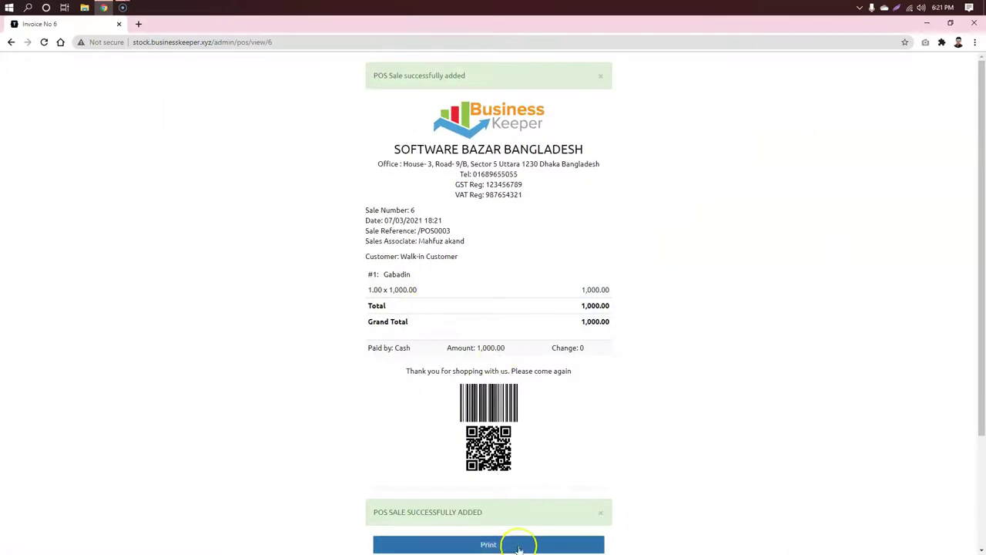
scroll(510, 532, "down", 3)
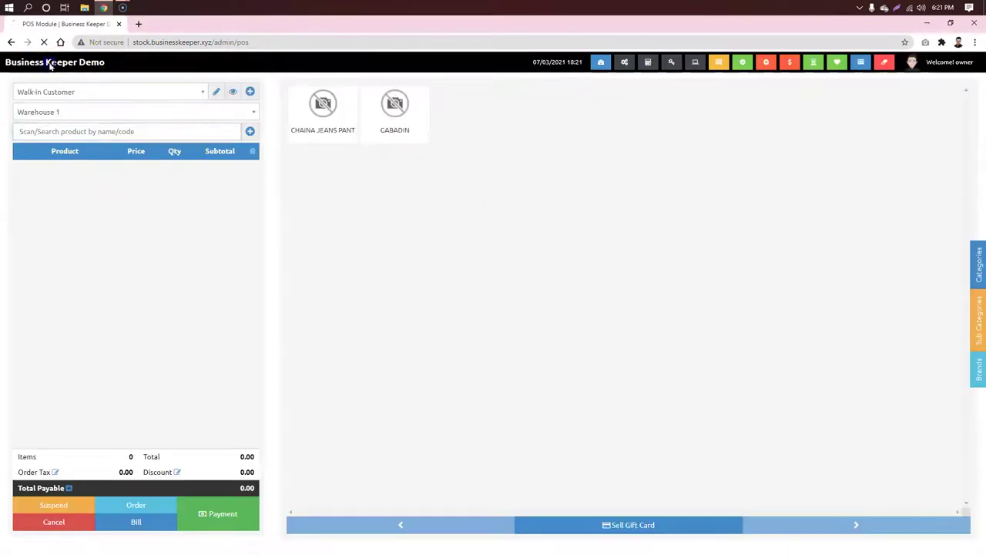
left_click(50, 65)
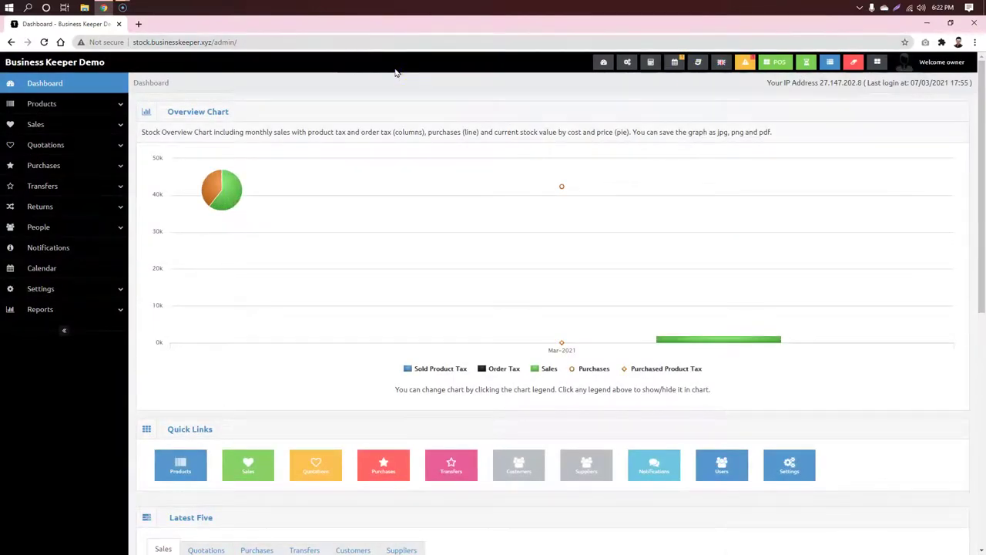
Step: Open the Expense Categories list showing Sallary and Shop Rent from the Settings menu
left_click(98, 234)
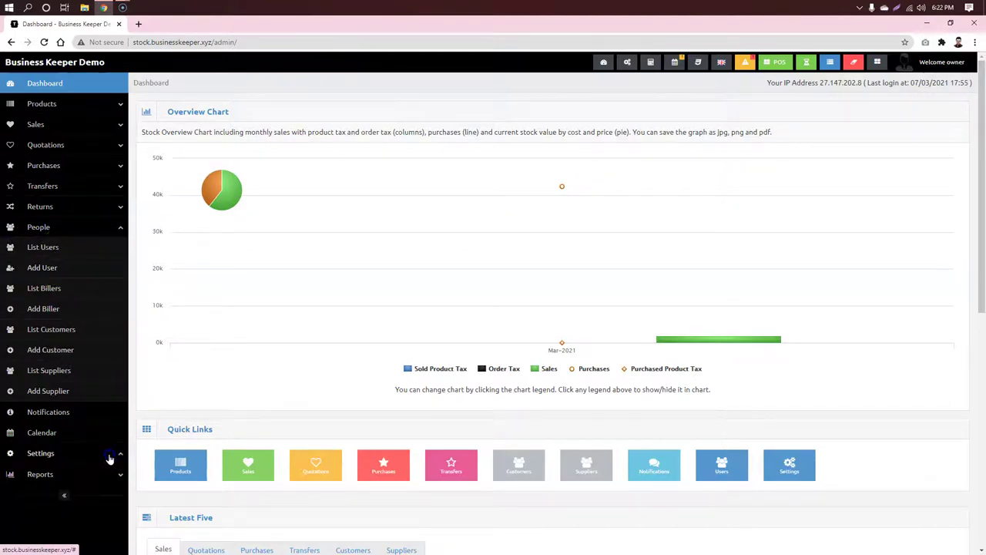
left_click(77, 454)
scroll(80, 392, "down", 3)
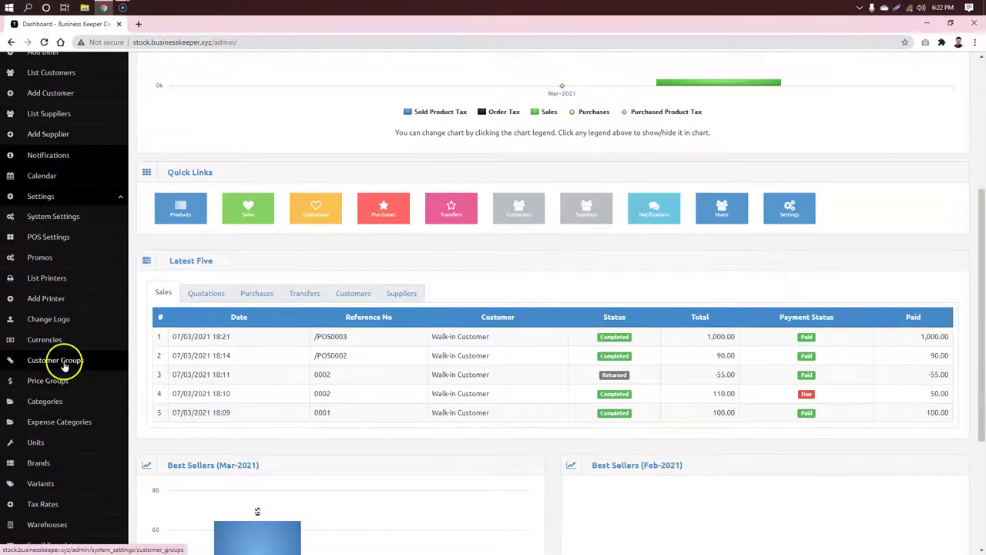
left_click(61, 422)
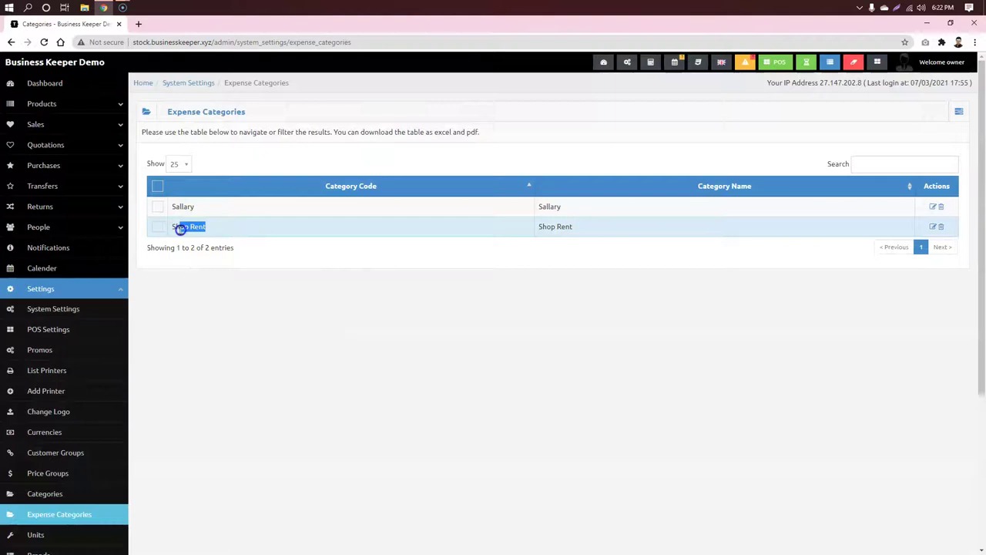
left_click(365, 342)
left_click(87, 165)
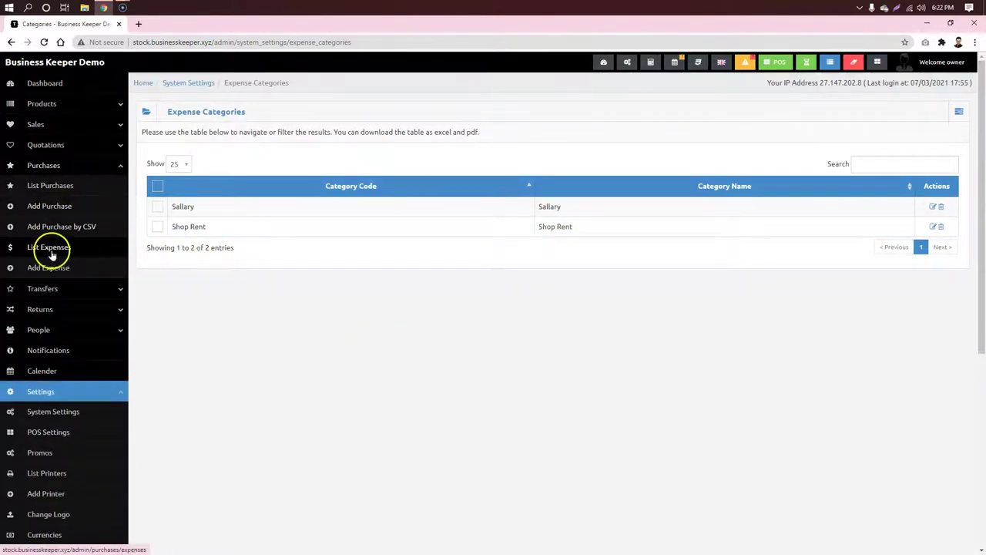
left_click(48, 267)
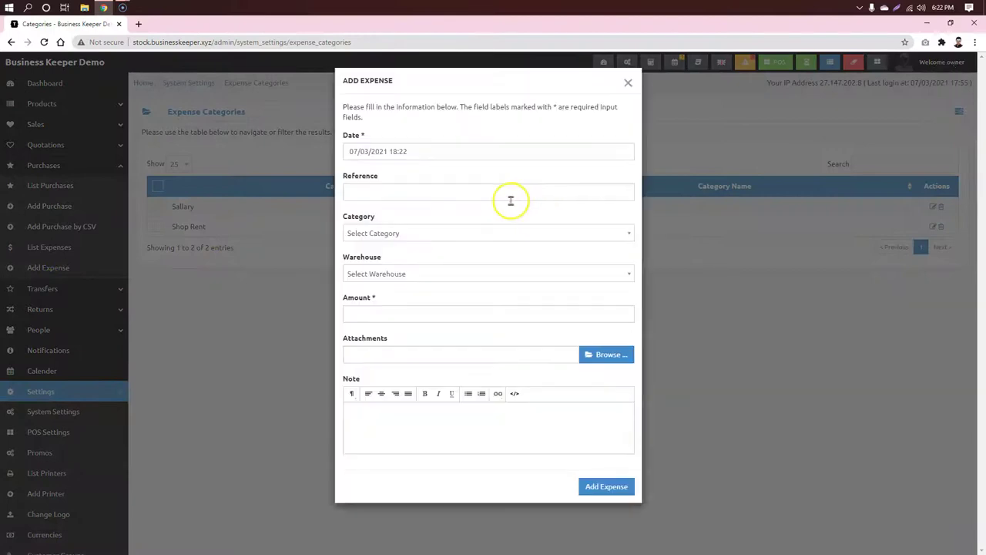
Step: Add a 1000 Shop Rent expense for Warehouse 1 with reference 'a'
left_click(433, 194)
left_click(433, 231)
left_click(399, 275)
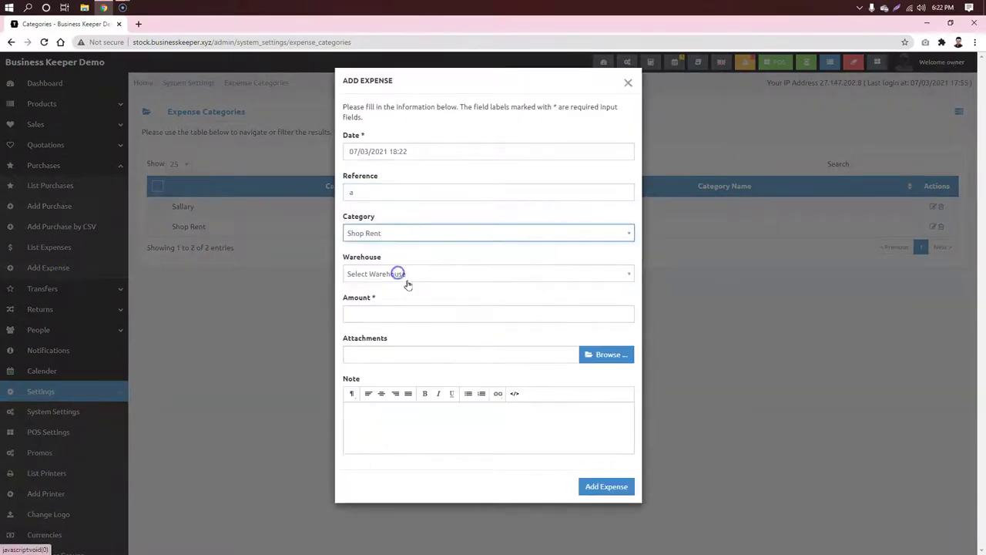
left_click(440, 274)
left_click(414, 303)
left_click(434, 313)
type("1000")
left_click(465, 338)
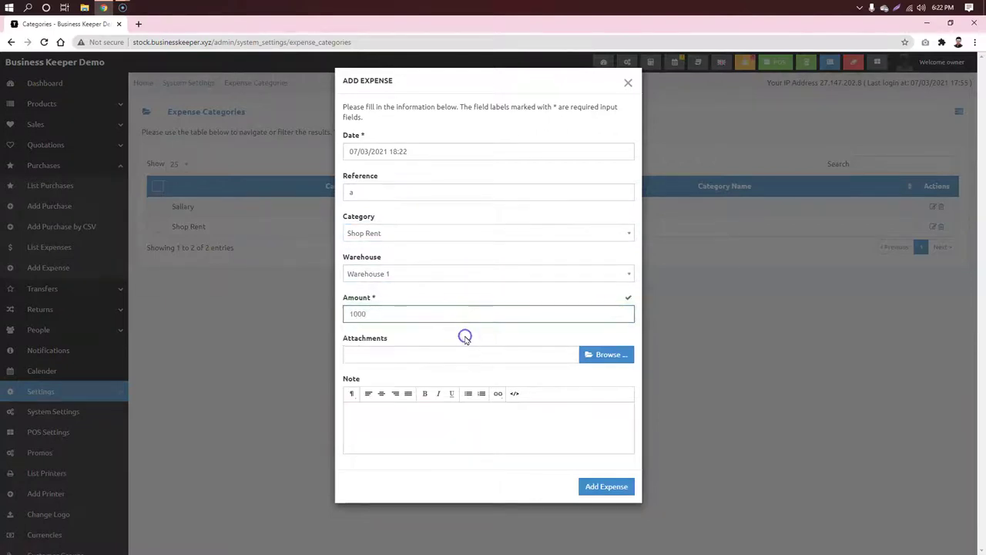
left_click(622, 487)
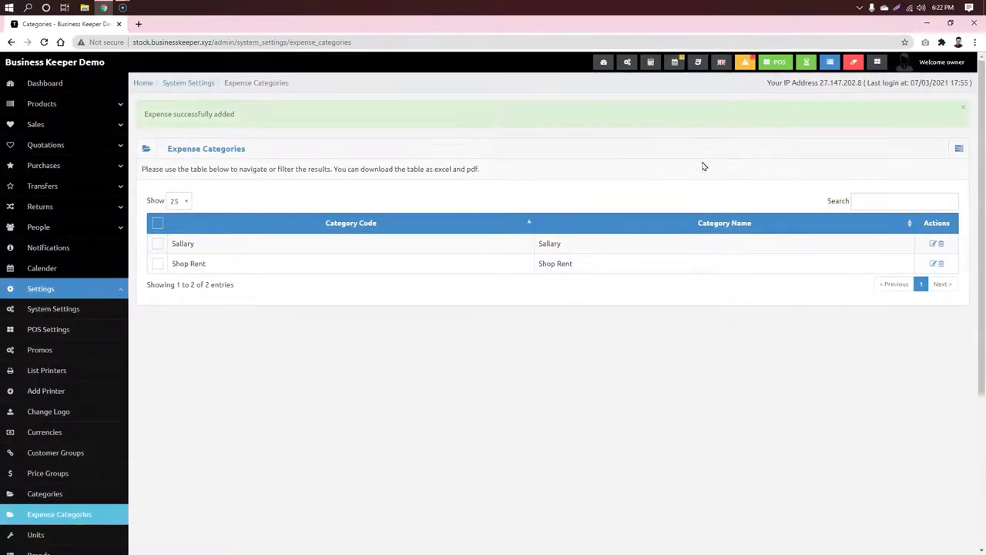
Step: Open the User Groups list under Settings
scroll(463, 247, "down", 3)
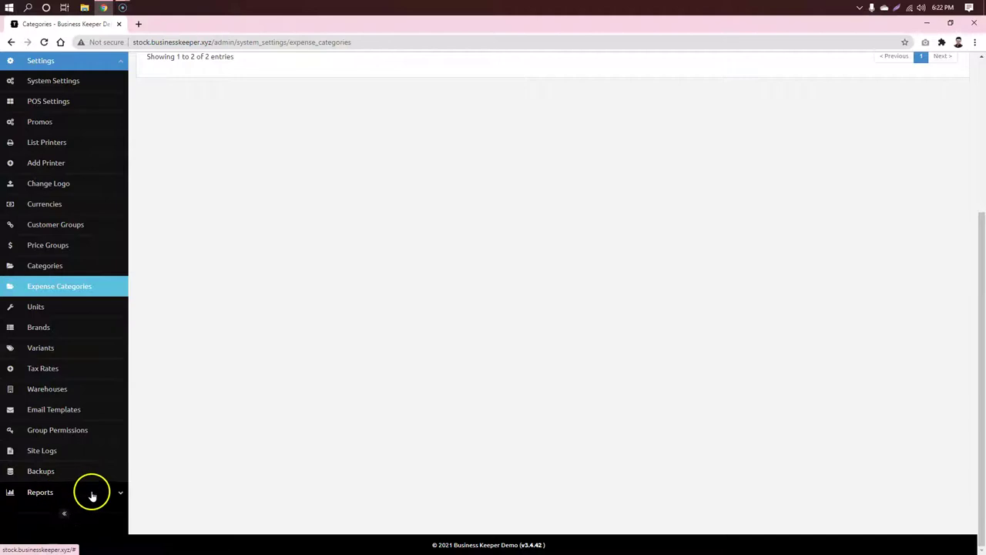
scroll(161, 368, "up", 2)
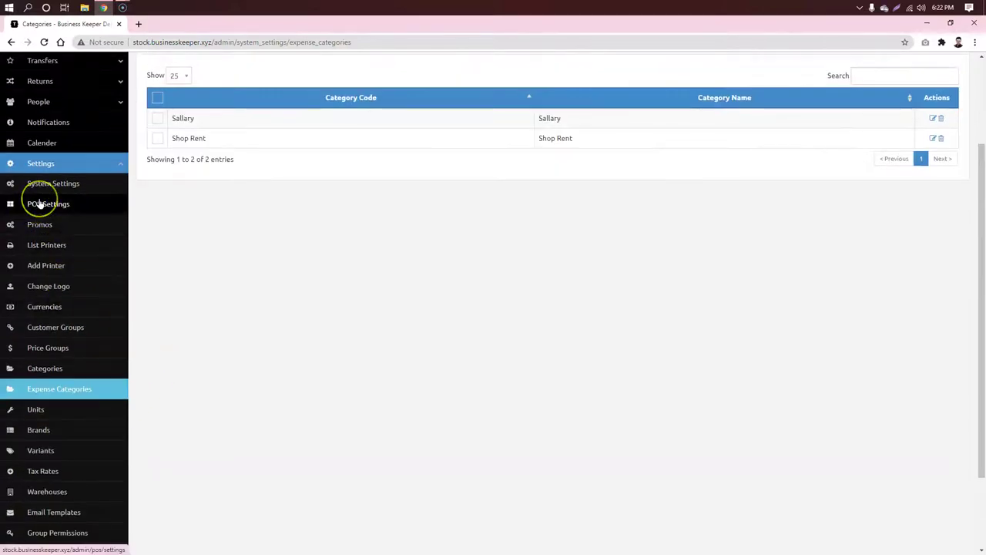
scroll(54, 270, "down", 2)
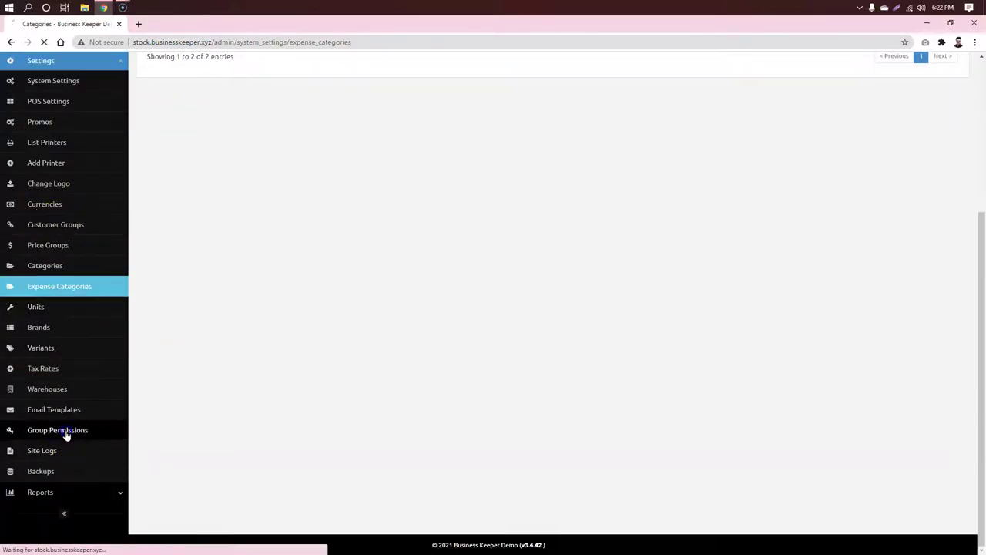
left_click(67, 434)
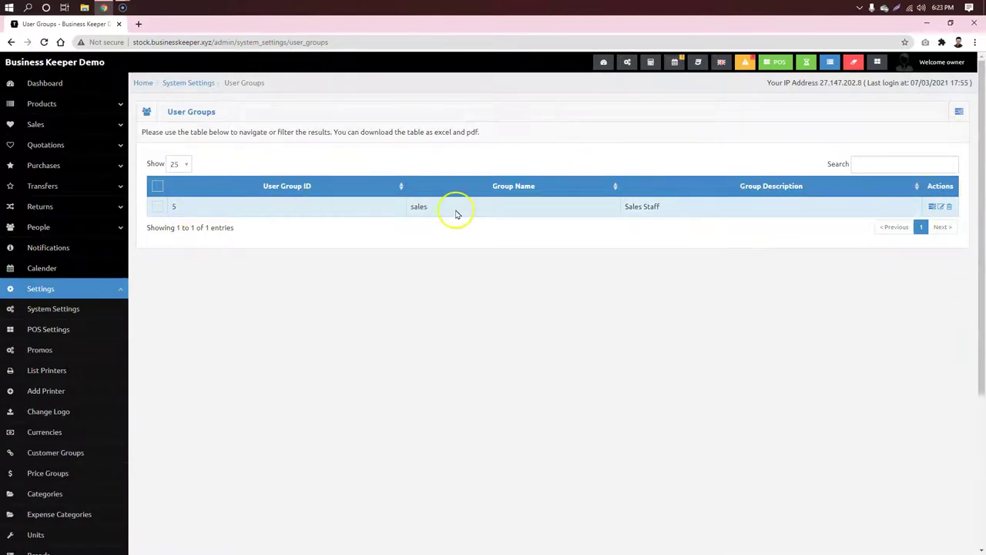
left_click(566, 297)
Step: Add a user group named 'audit' with description 'auditor'
left_click(958, 112)
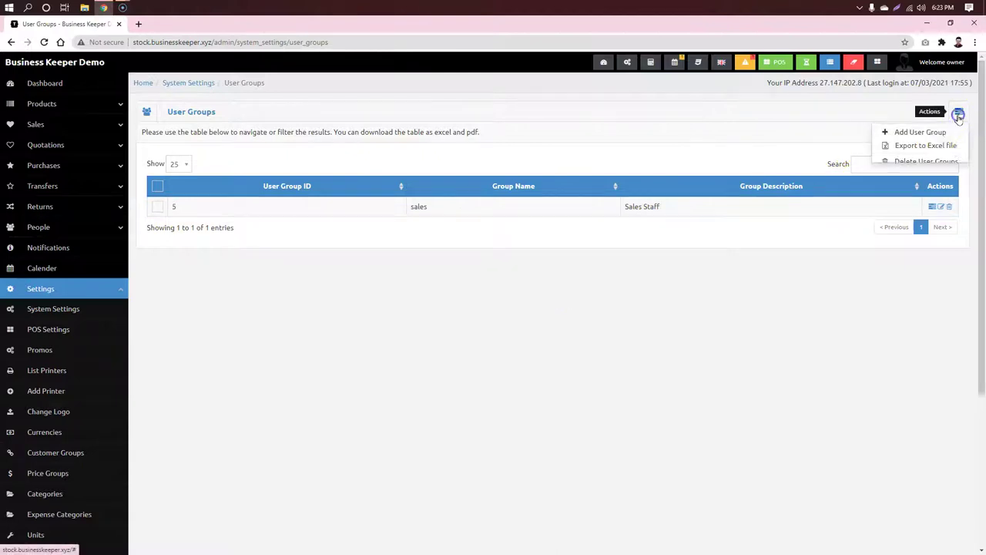
left_click(935, 132)
left_click(400, 151)
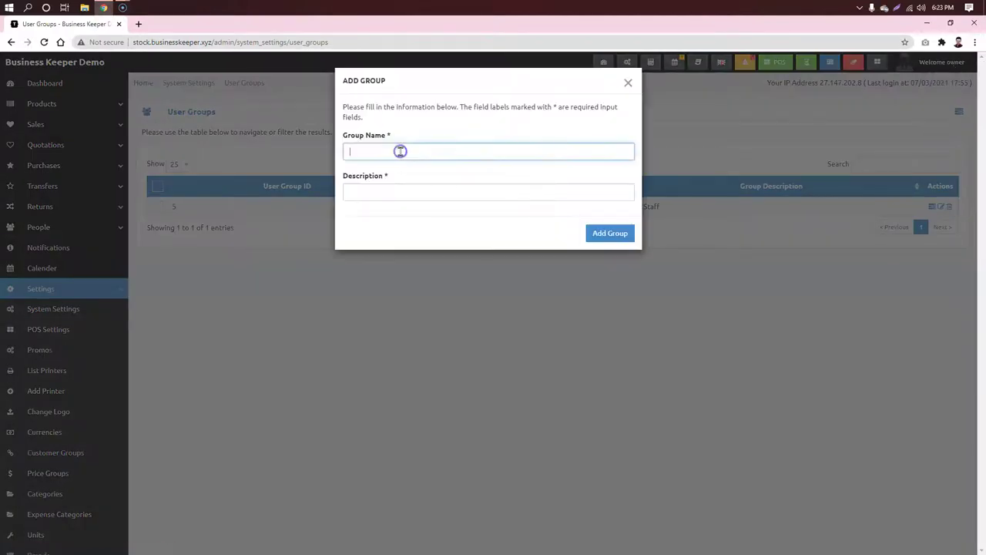
type("audit")
left_click(418, 192)
type("audi")
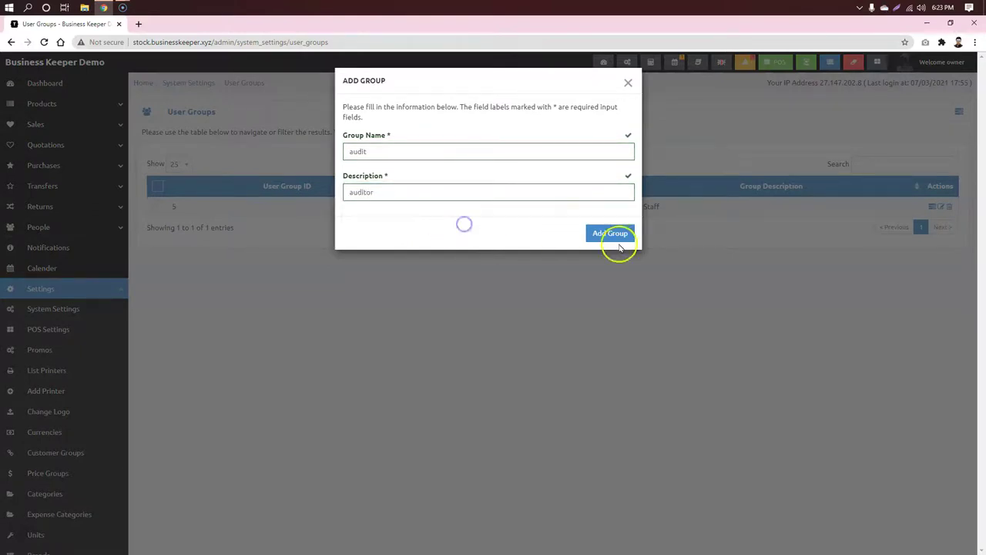
left_click(621, 239)
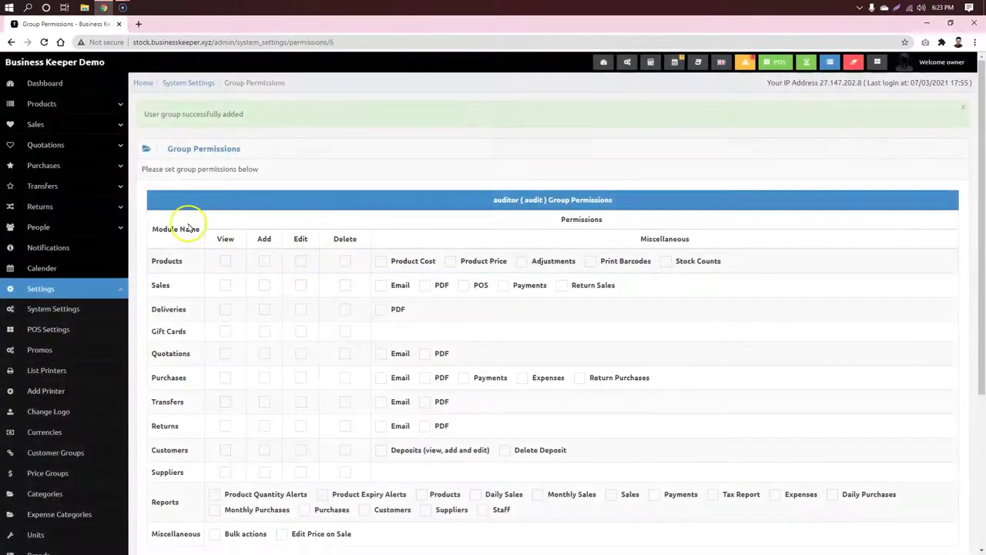
Step: Give the audit group Products view with Product Cost, Product Price and Stock Counts, and save
scroll(738, 257, "down", 3)
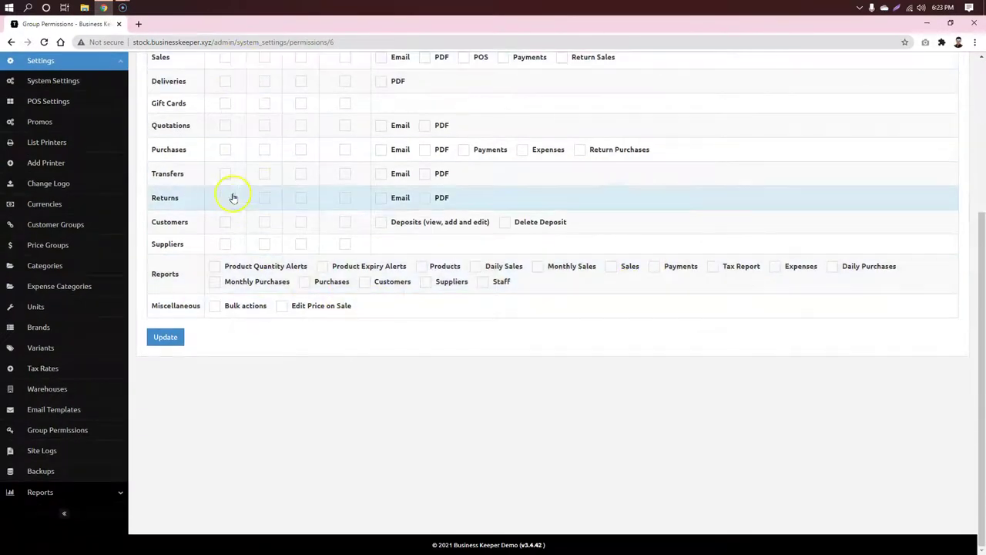
scroll(231, 194, "up", 3)
scroll(194, 231, "down", 1)
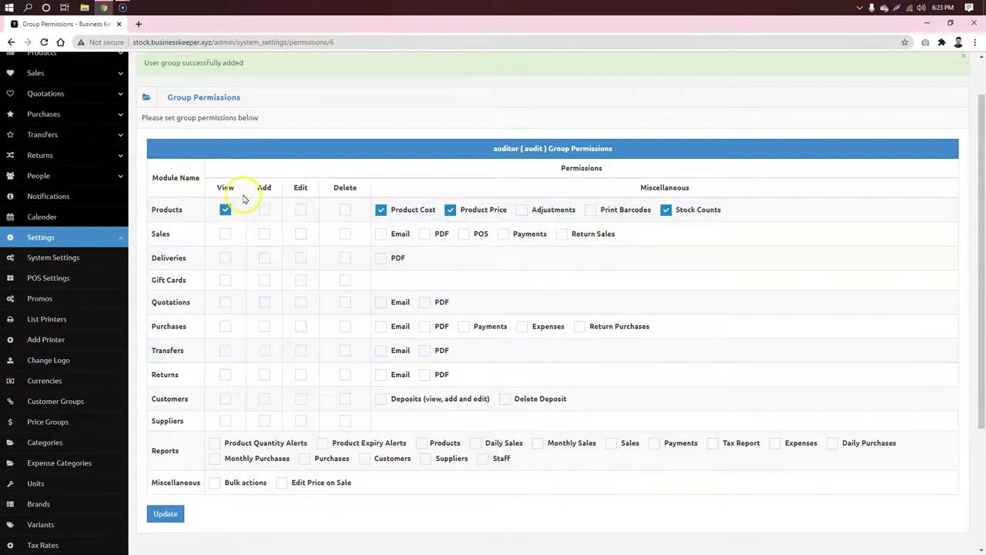
left_click(265, 210)
scroll(295, 226, "down", 3)
left_click(167, 337)
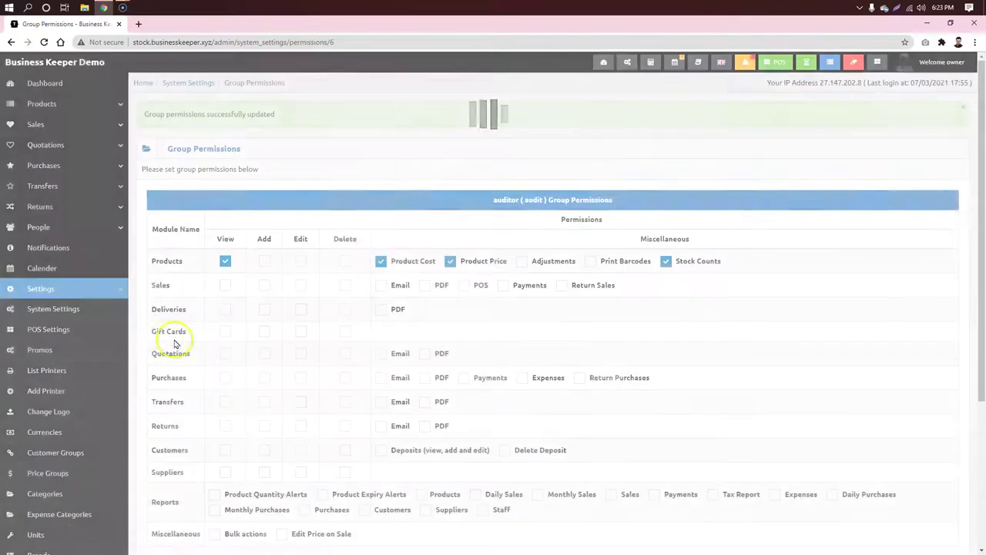
scroll(224, 257, "down", 2)
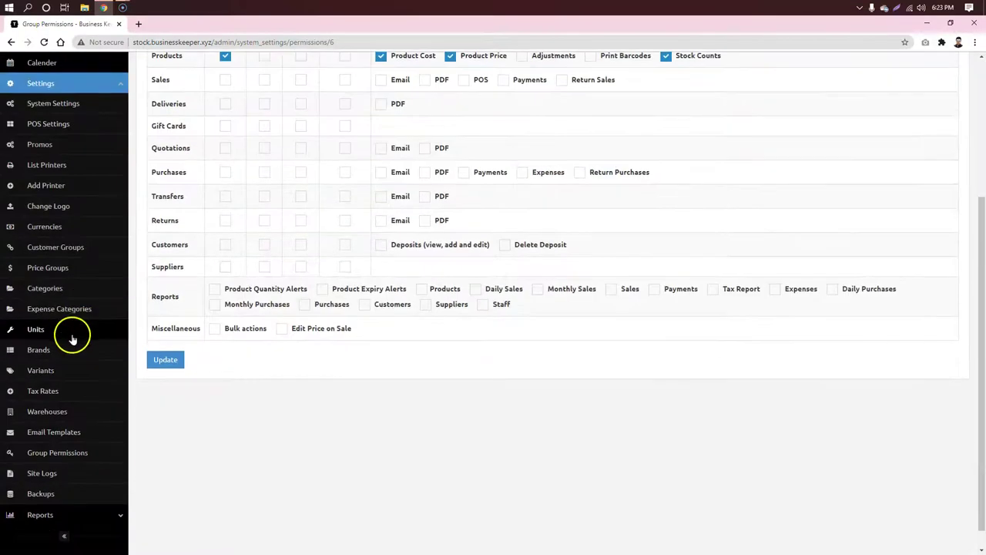
scroll(72, 358, "up", 2)
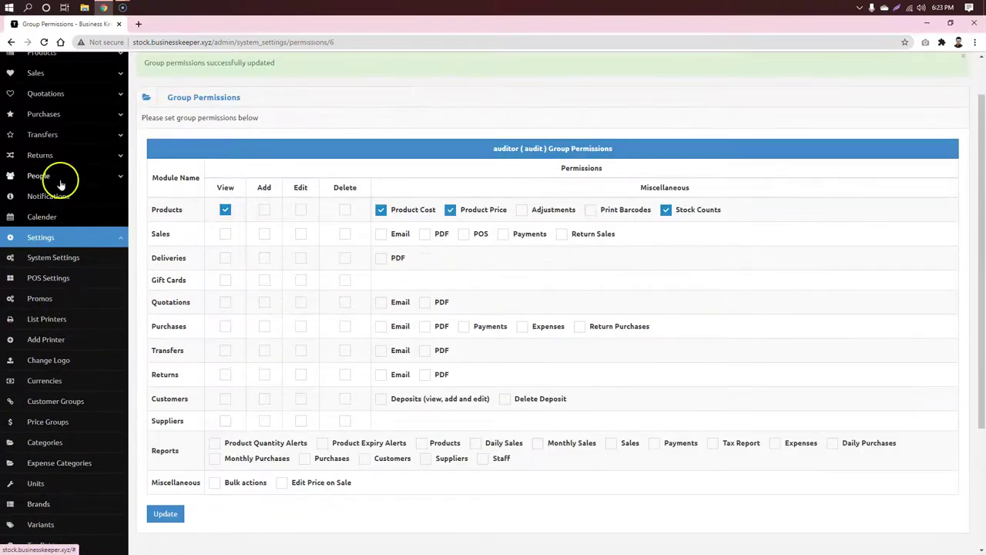
left_click(60, 176)
Step: Open the Add User page in a new tab and enter the user's first and last name
right_click(47, 215)
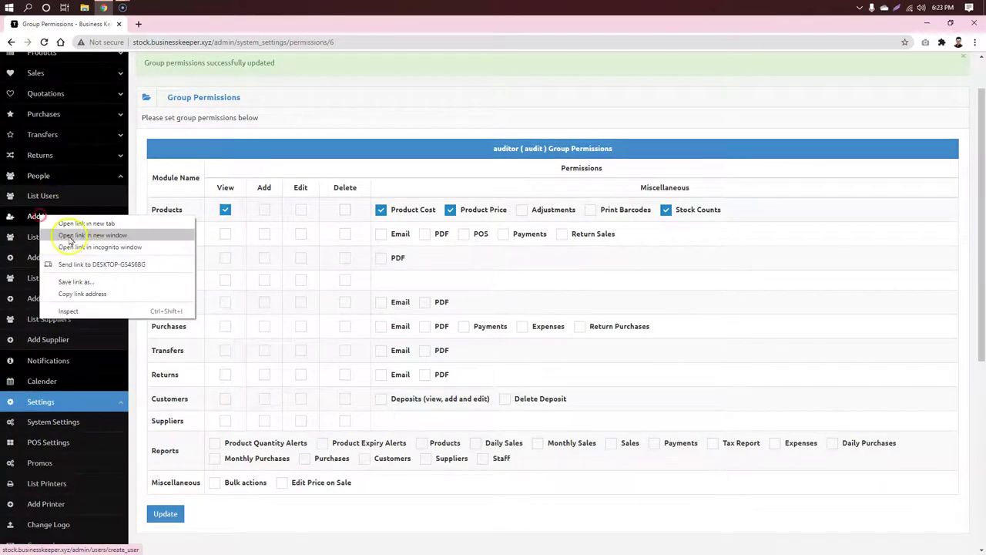
left_click(73, 222)
left_click(201, 24)
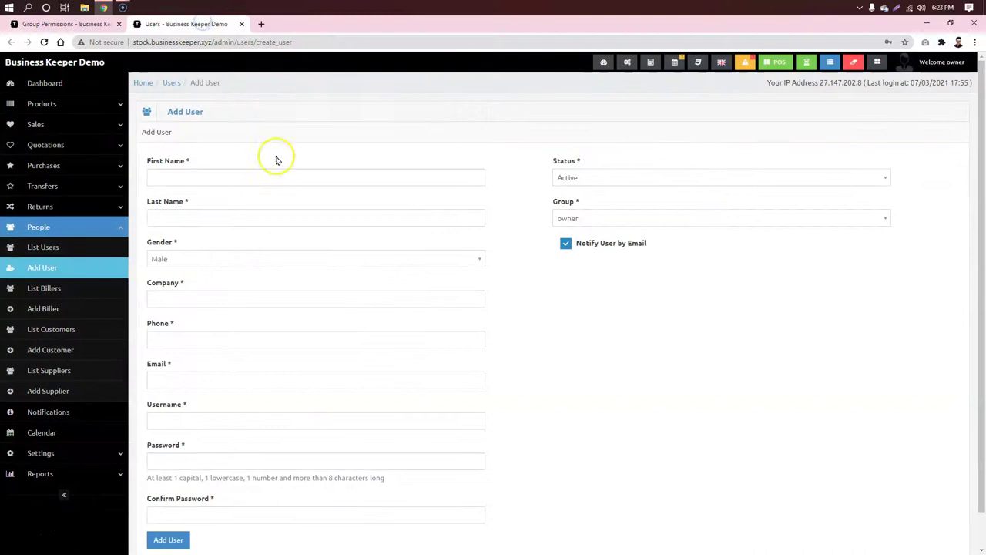
left_click(260, 172)
type("use")
left_click(261, 216)
type("Name")
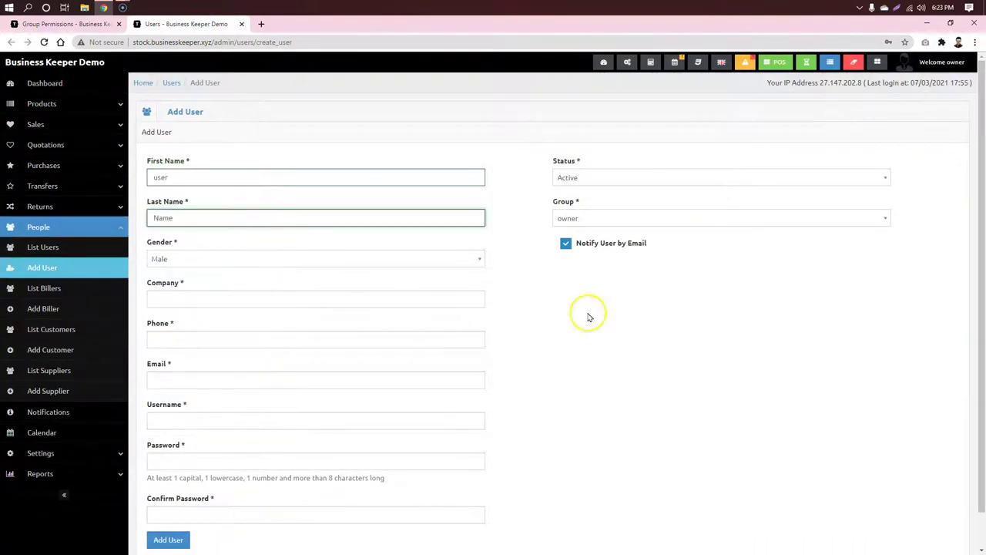
Step: Autofill company, phone and email from a saved entry, then enter the username and password twice
scroll(149, 301, "down", 1)
left_click(191, 260)
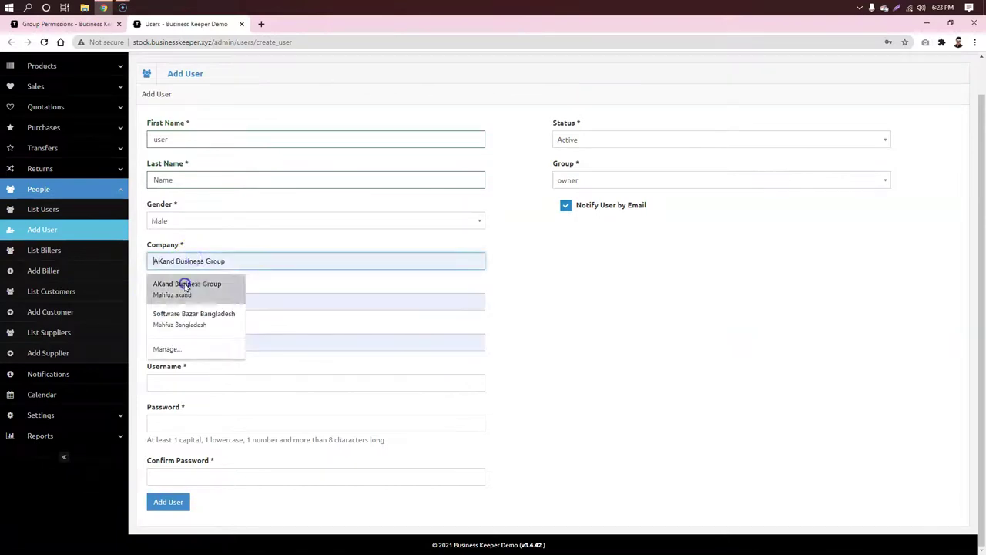
left_click(185, 287)
left_click(198, 382)
type("user")
left_click(544, 405)
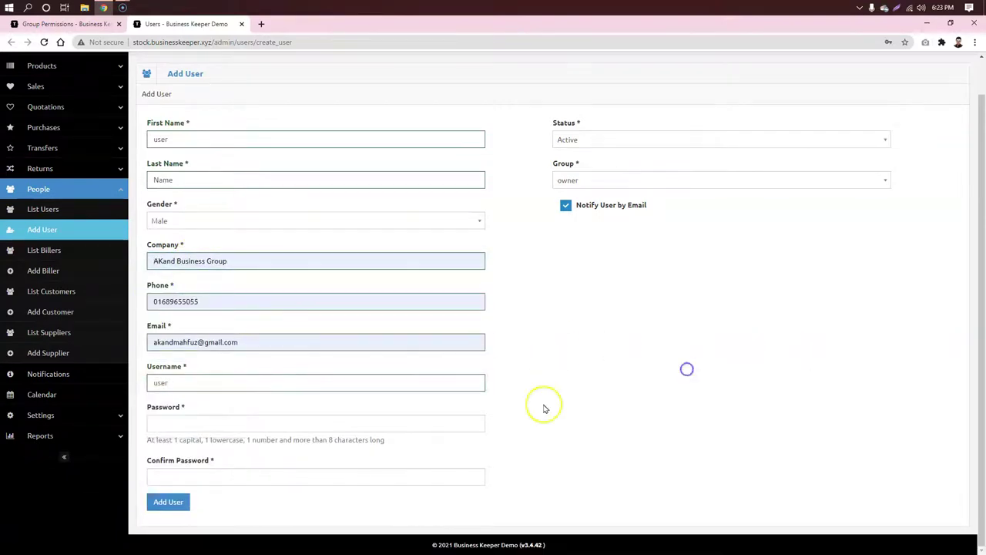
left_click(263, 424)
type("*")
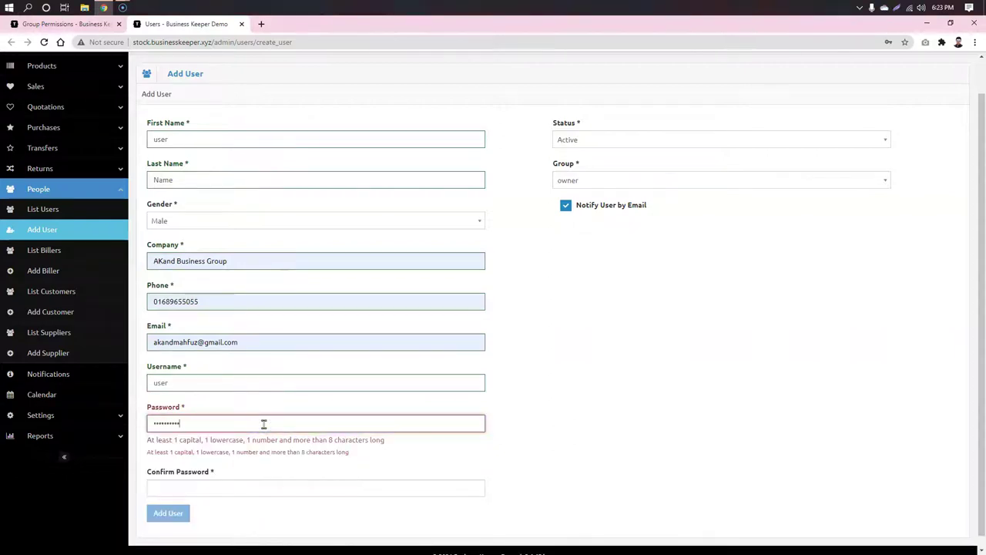
type("**")
left_click(225, 478)
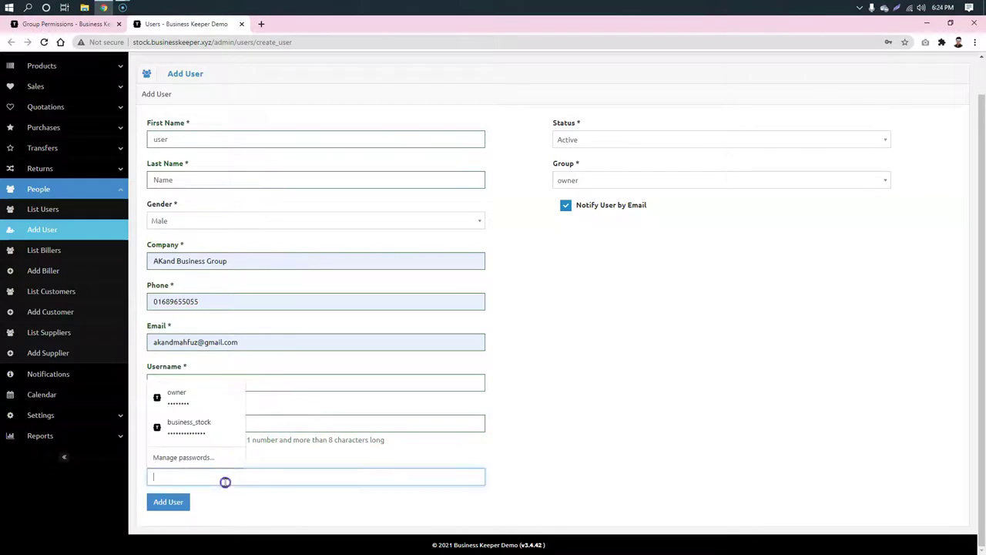
type("***")
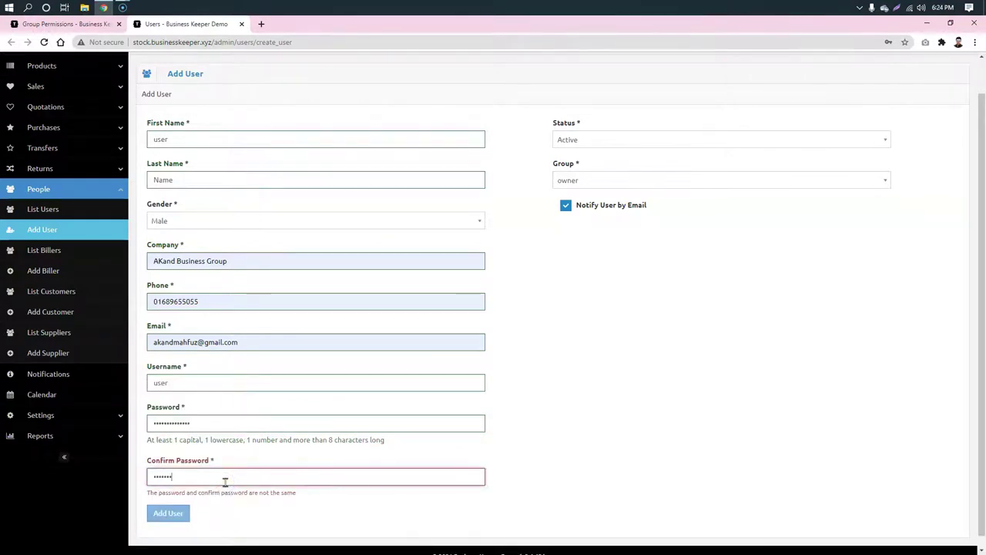
type("*")
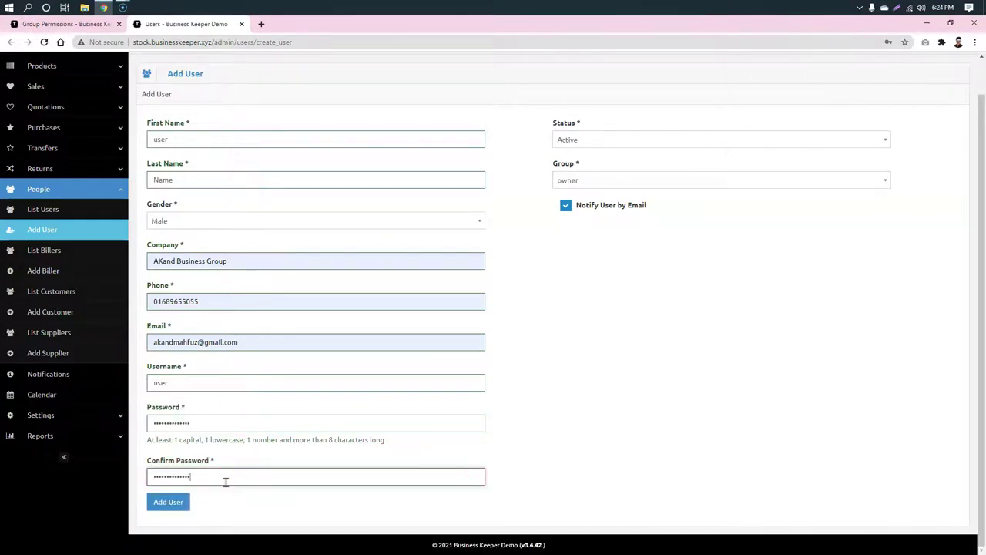
Step: Set Group audit, Biller Software Bazar Bangladesh, Warehouse 1, View rights Own records, Edit rights No
left_click(638, 138)
left_click(637, 139)
left_click(676, 181)
left_click(625, 238)
left_click(667, 221)
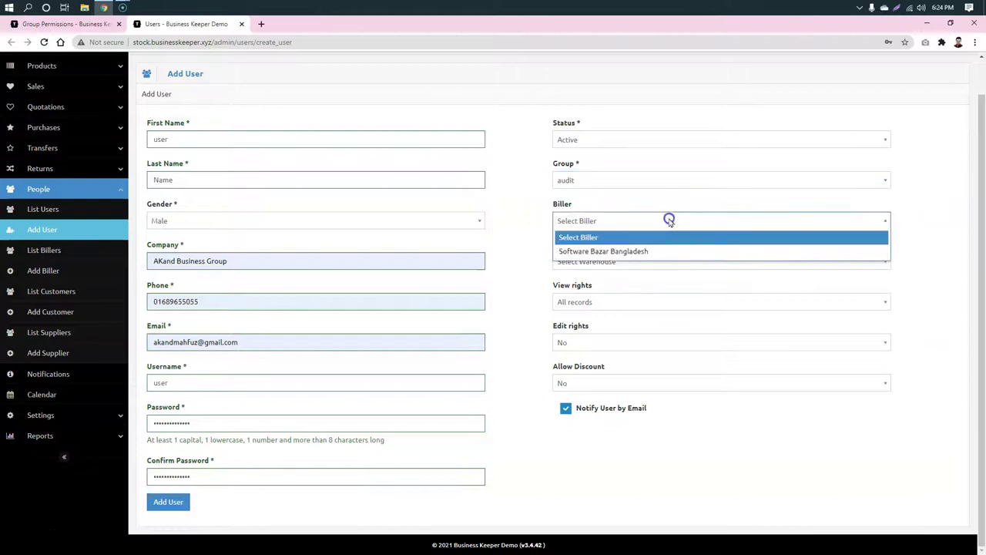
left_click(621, 249)
left_click(645, 260)
left_click(621, 291)
left_click(639, 300)
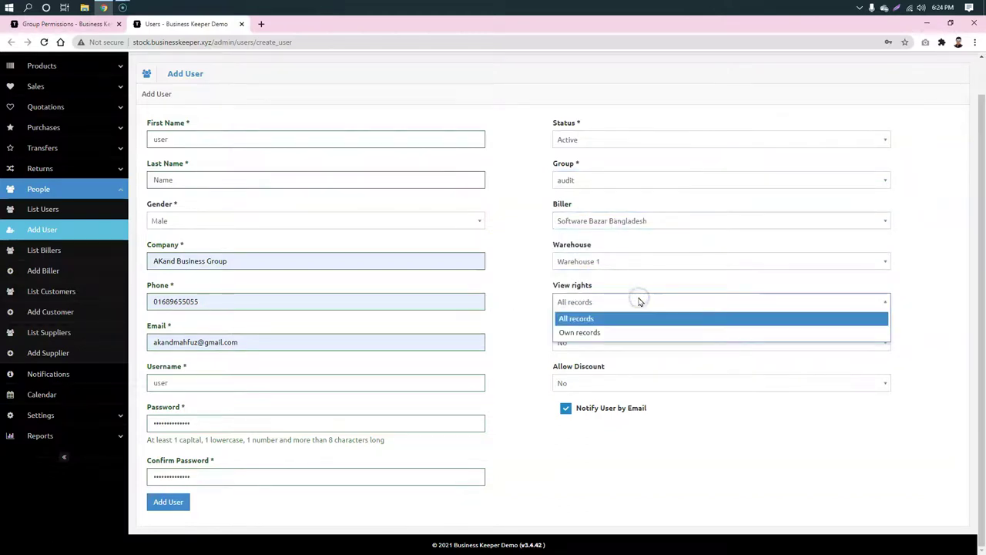
left_click(634, 332)
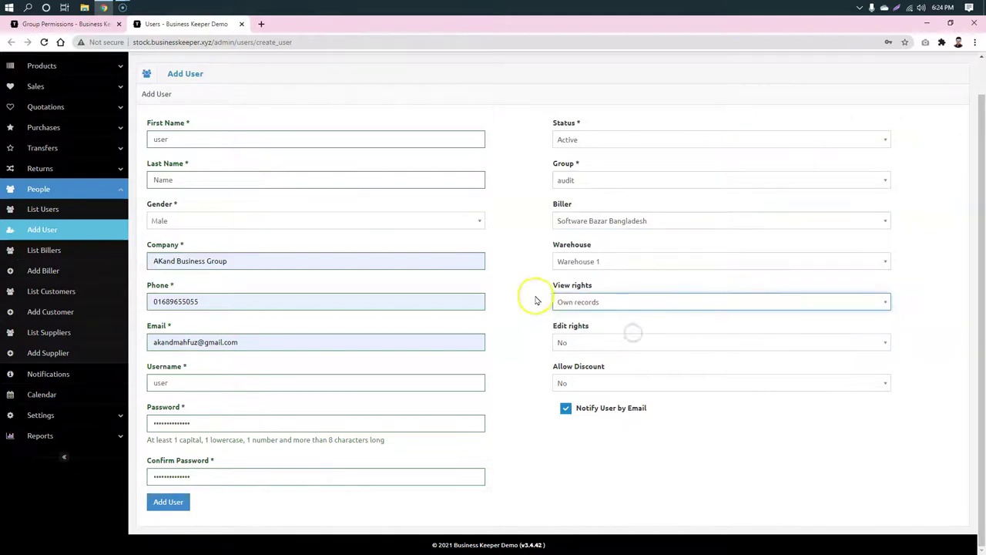
left_click(611, 339)
left_click(612, 340)
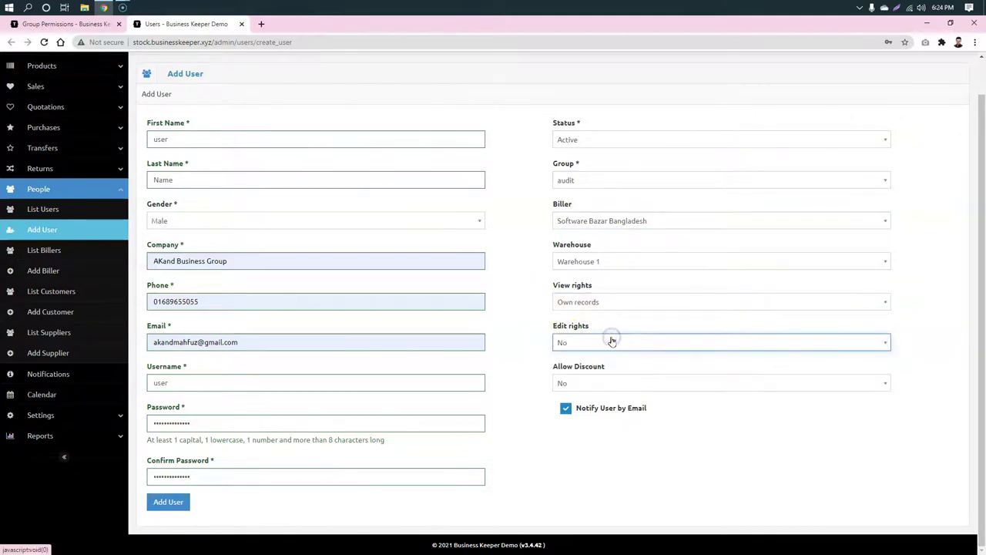
Step: Submit the form, then refill the name fields and autofill the company with a shortened, unique email
left_click(168, 501)
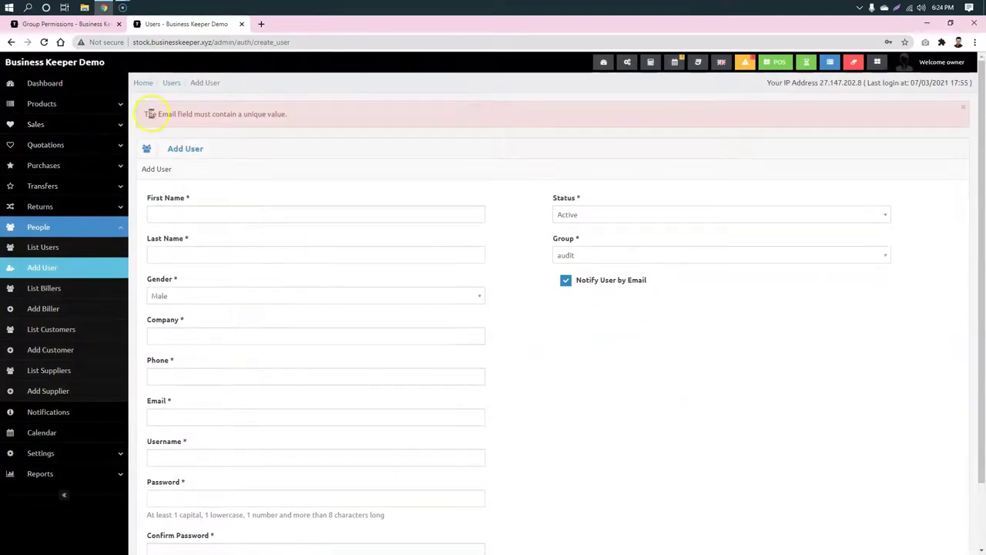
scroll(503, 151, "down", 1)
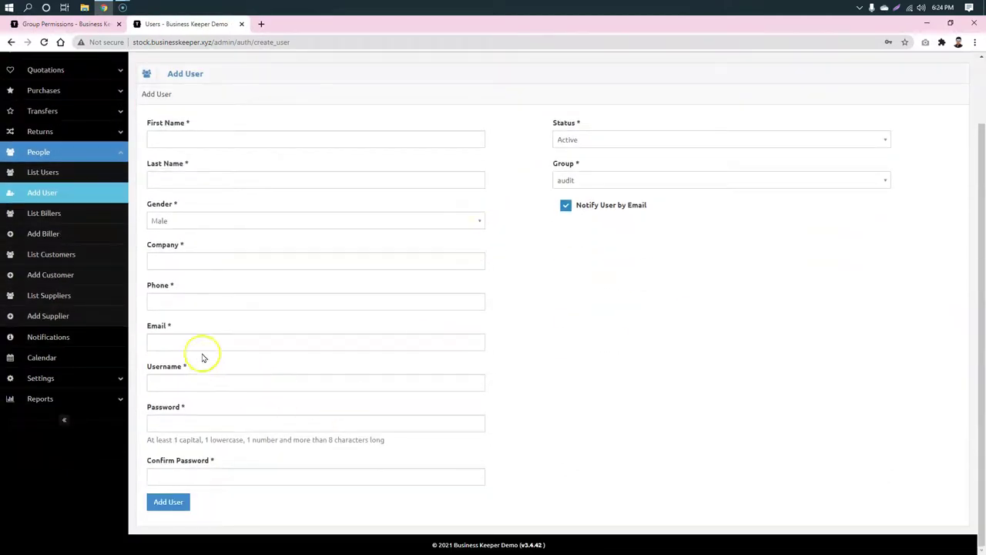
left_click(206, 142)
type("user")
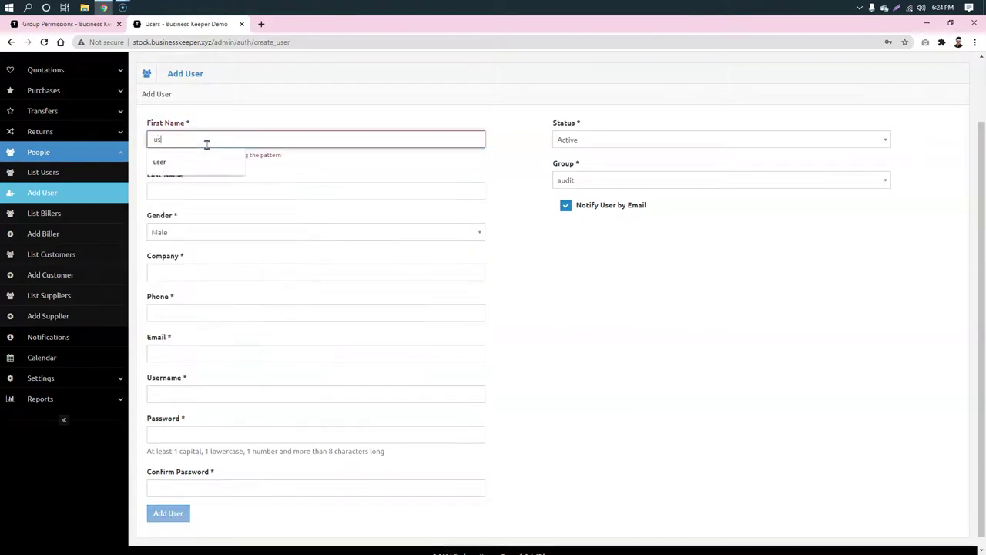
left_click(305, 177)
type("Name")
left_click(685, 366)
left_click(254, 261)
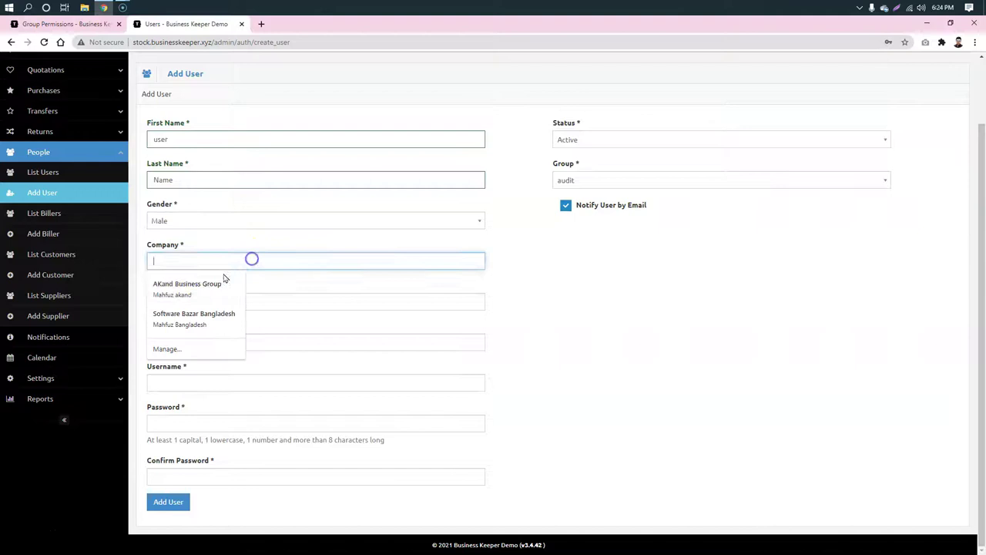
left_click(201, 282)
left_click(171, 342)
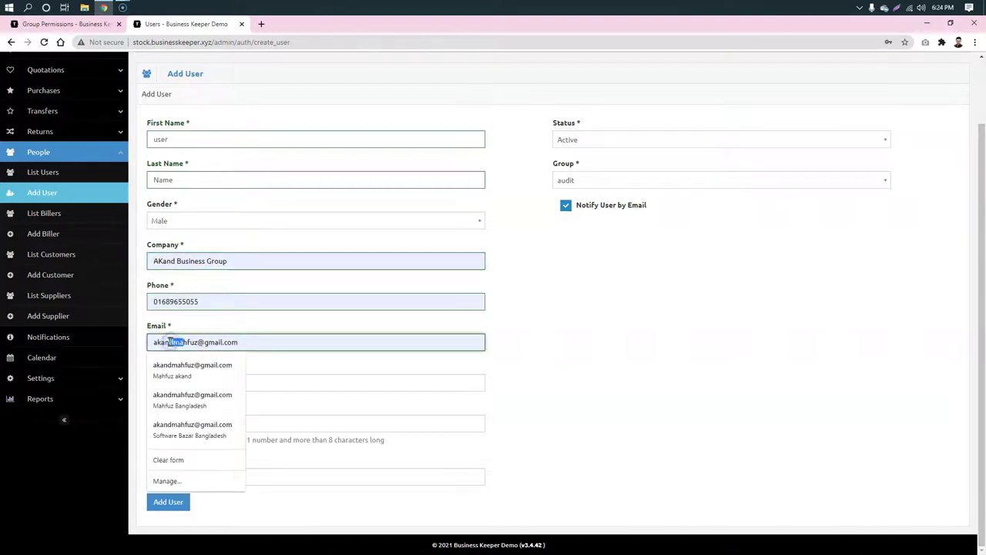
key("BackSpace")
Step: Re-enter the username, password and password confirmation, and submit the new user again
left_click(246, 386)
type("user")
left_click(378, 422)
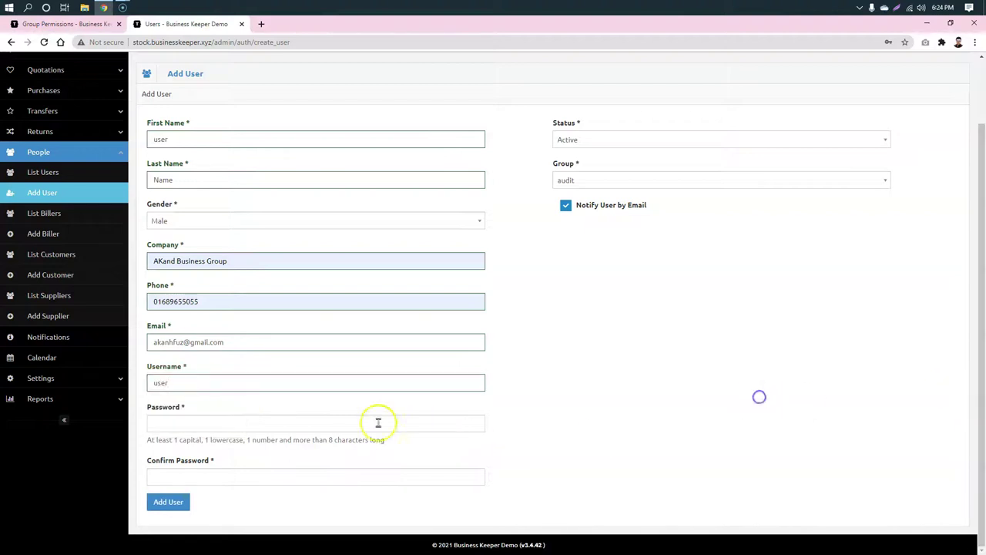
left_click(342, 427)
type("Use")
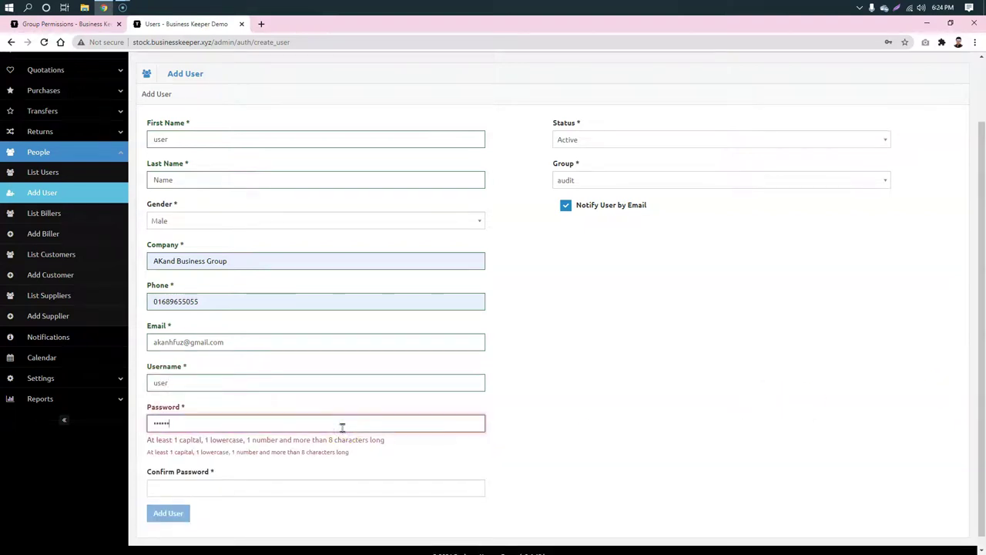
type("123")
left_click(677, 402)
left_click(270, 477)
type("Us")
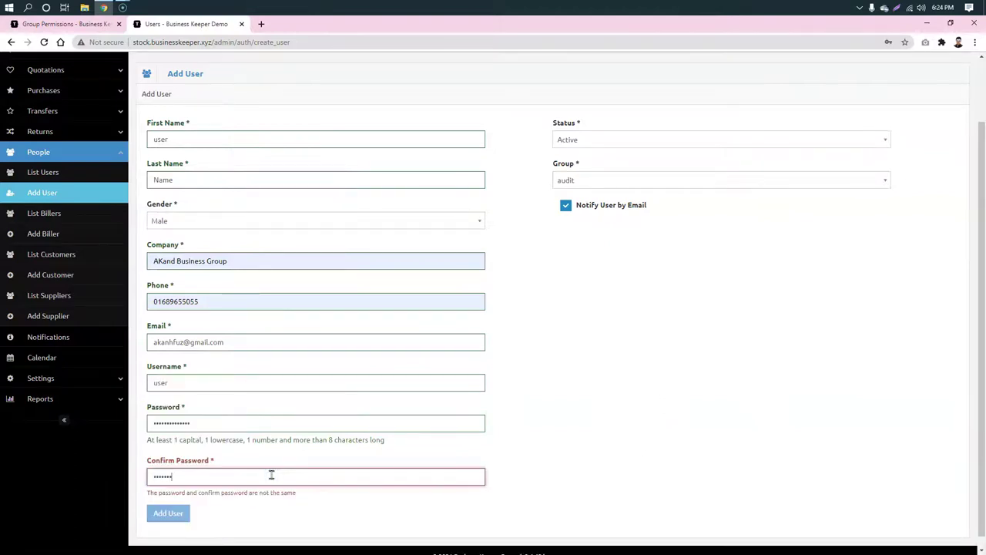
type("3")
left_click(649, 429)
left_click(176, 504)
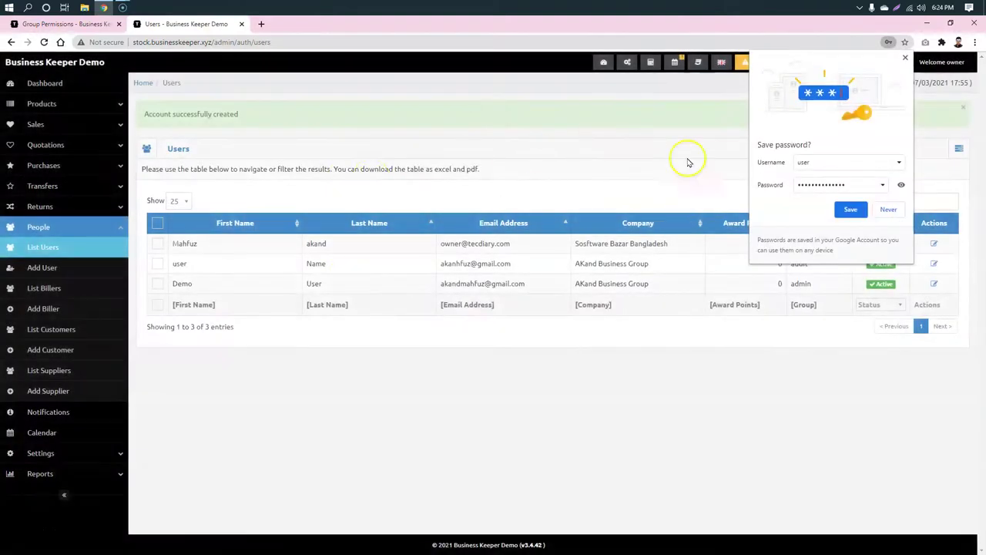
Step: Save the login in Chrome, then set a new password and confirmation on the audit user's profile and update
left_click(850, 210)
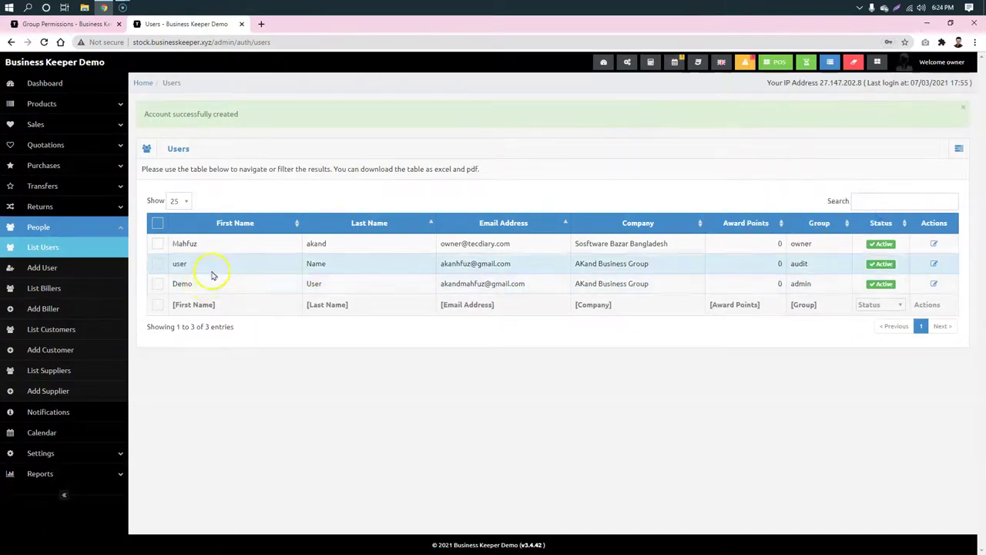
left_click(933, 264)
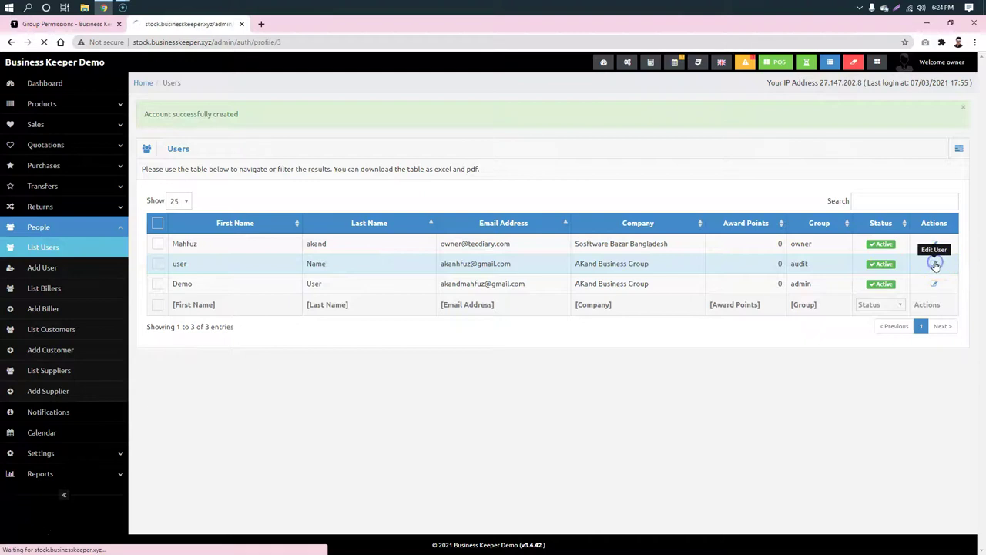
scroll(241, 342, "down", 3)
left_click(383, 421)
type("1")
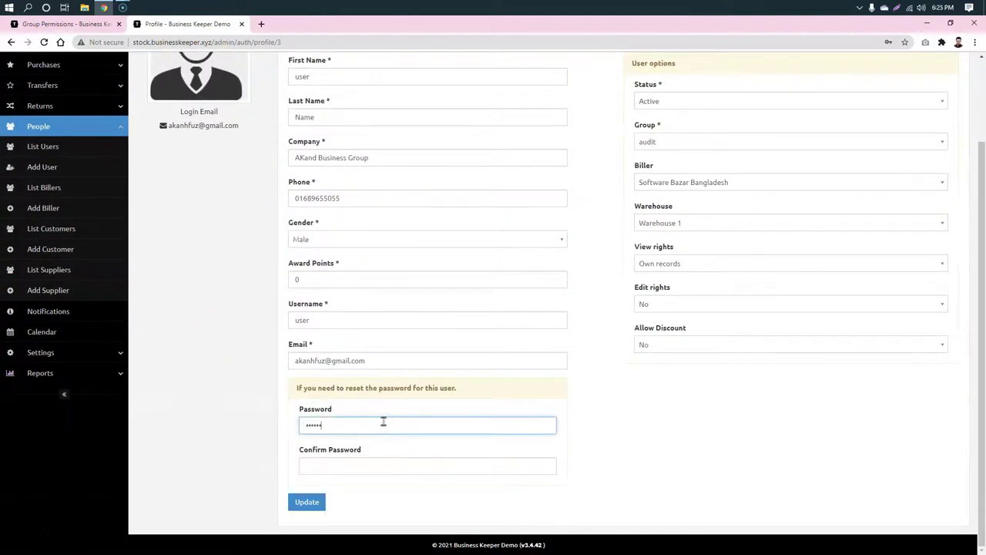
left_click(394, 462)
type("1")
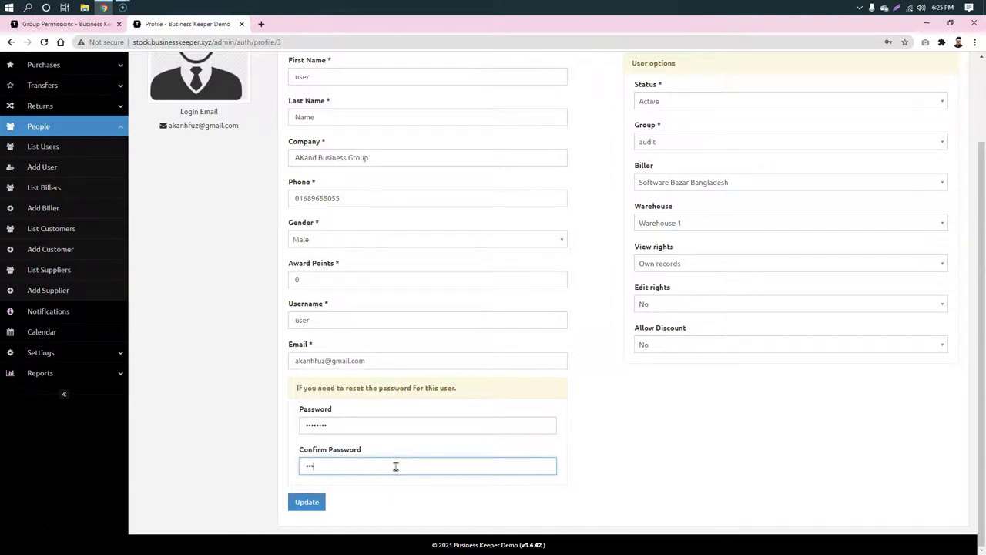
left_click(306, 502)
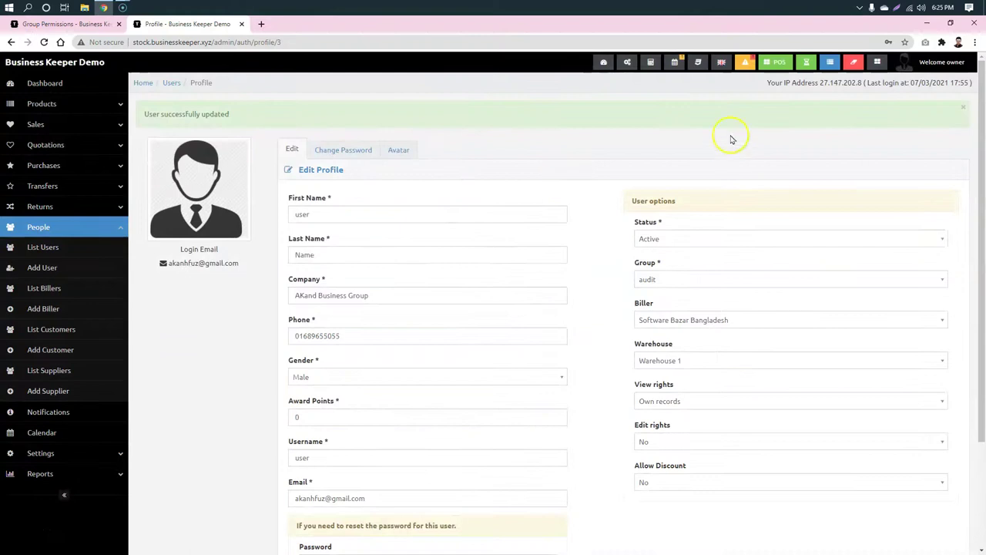
Step: Open the Dashboard in an incognito window and log in with the new user's username and password
right_click(47, 74)
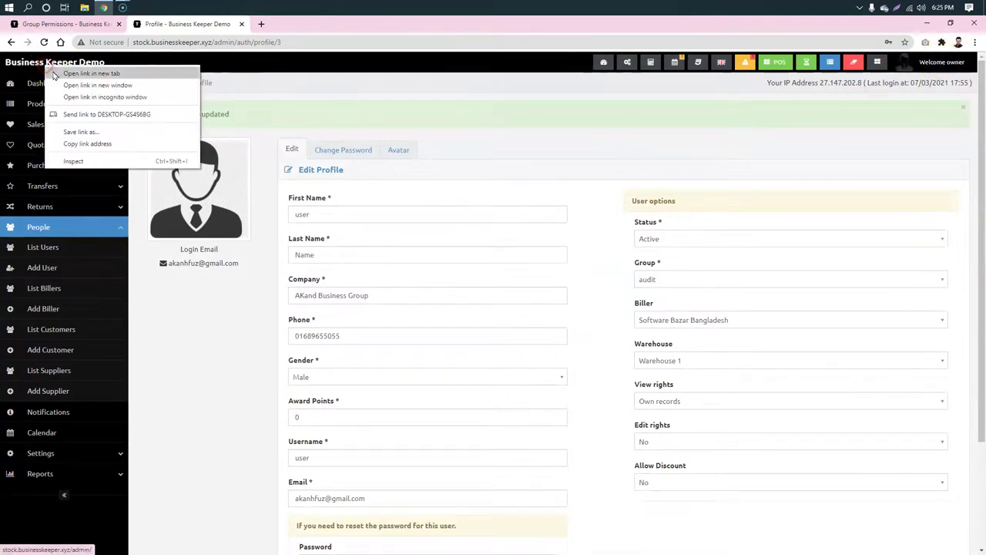
left_click(137, 95)
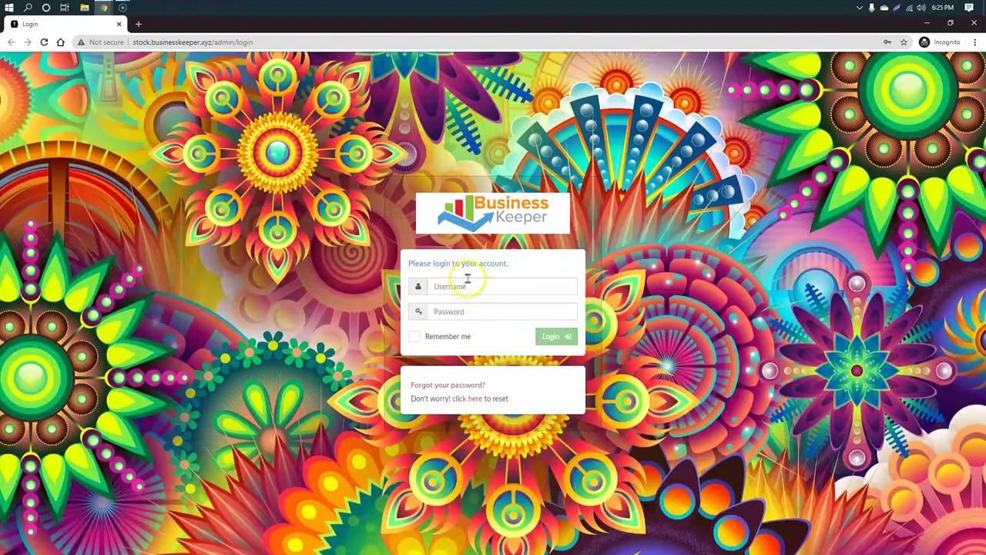
left_click(467, 281)
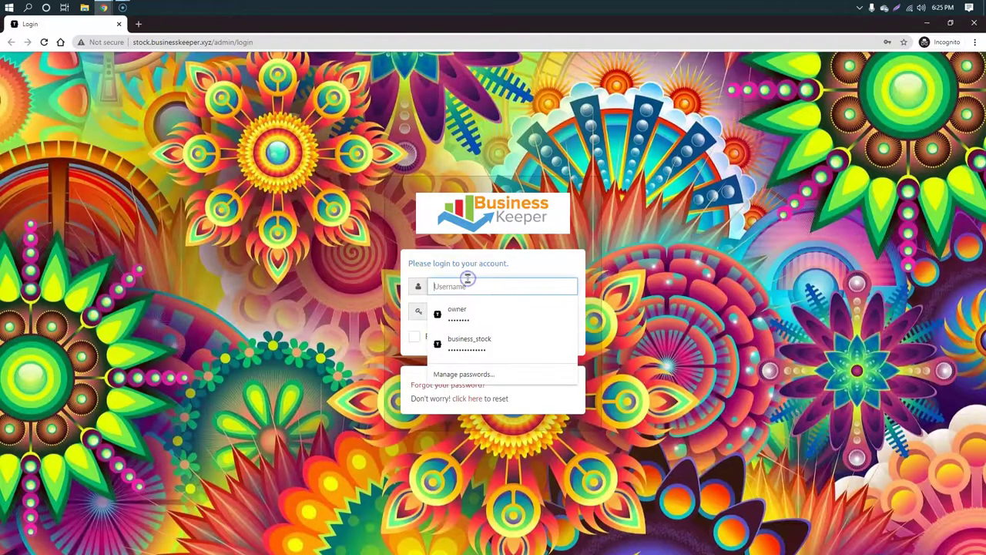
type("user")
left_click(491, 312)
type("••")
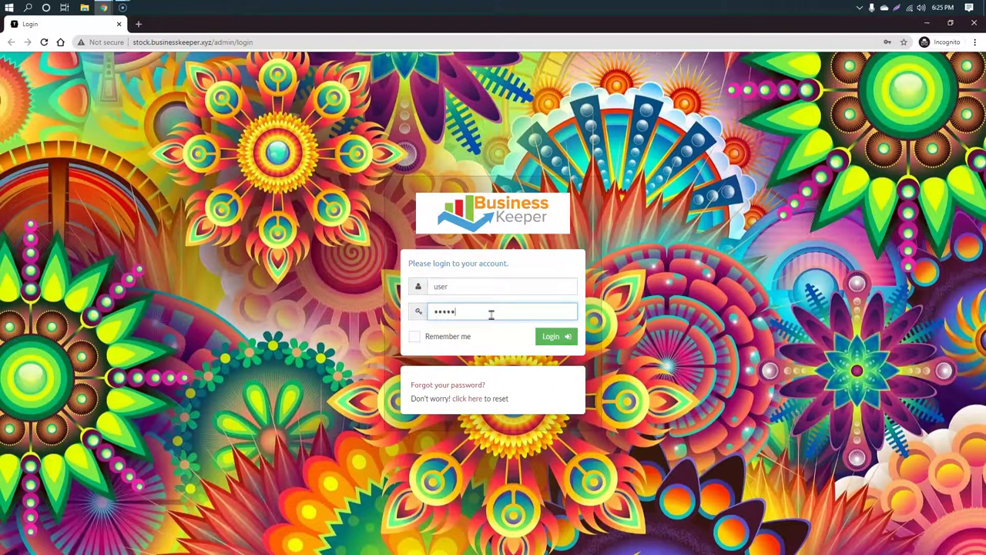
left_click(557, 336)
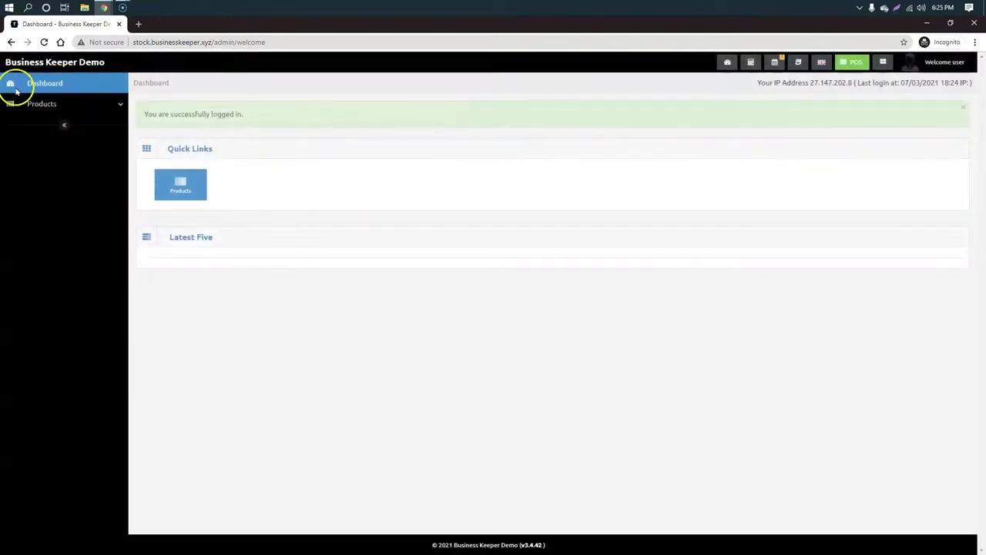
Step: Try the POS screen as the audit user, then open the Products list
left_click(852, 64)
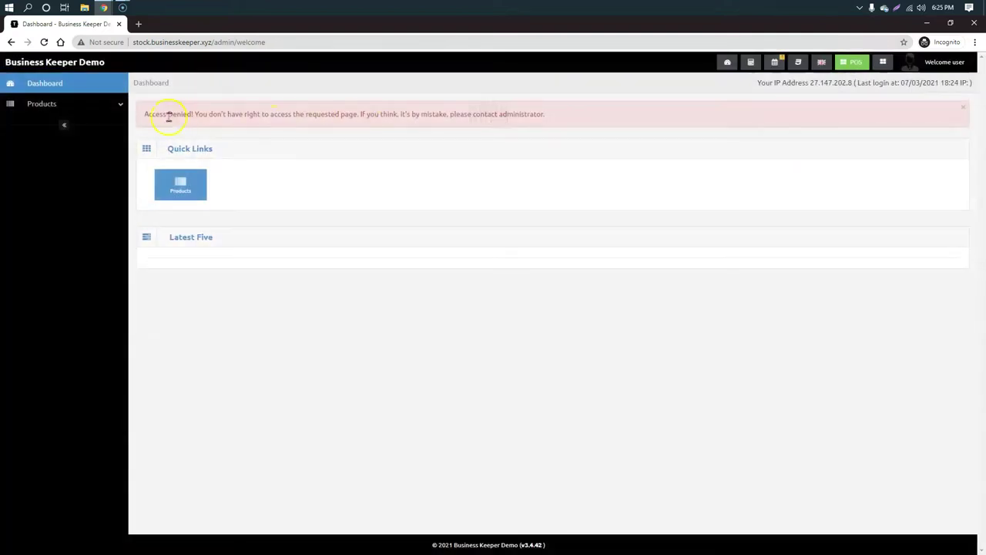
left_click_drag(163, 114, 304, 114)
left_click(282, 289)
left_click(159, 178)
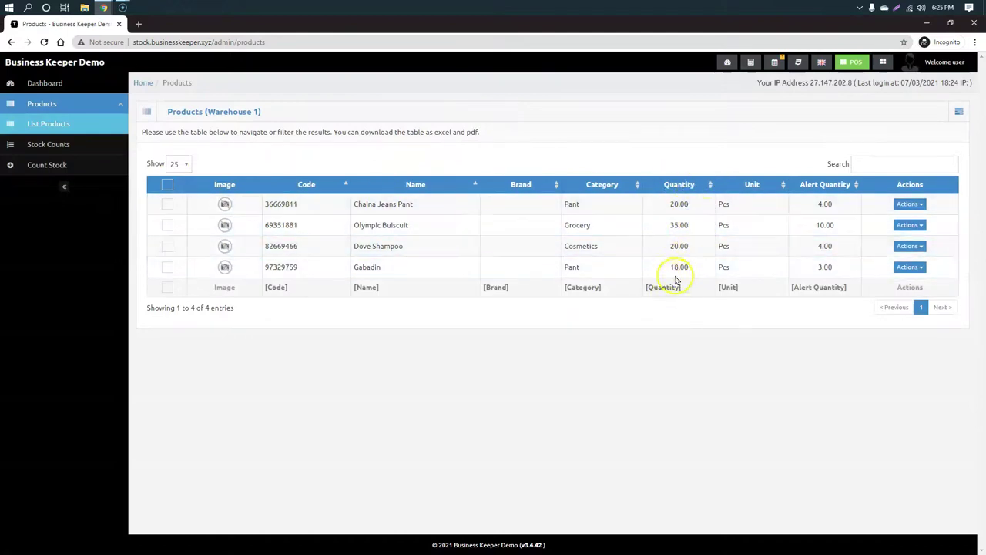
Step: Search products for 'oly', view Olympic Buiscuit's details, then return to the administrator's window
left_click(916, 165)
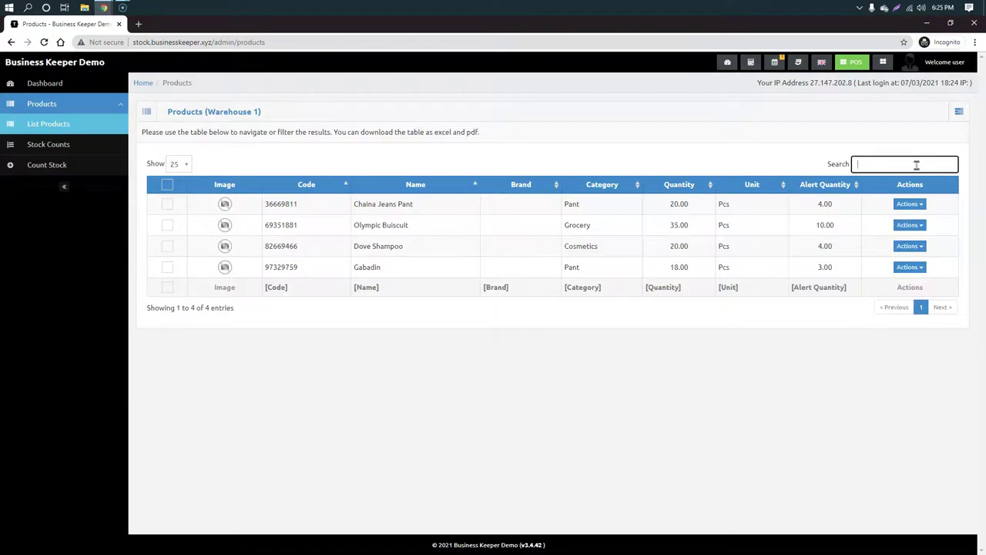
type("oly")
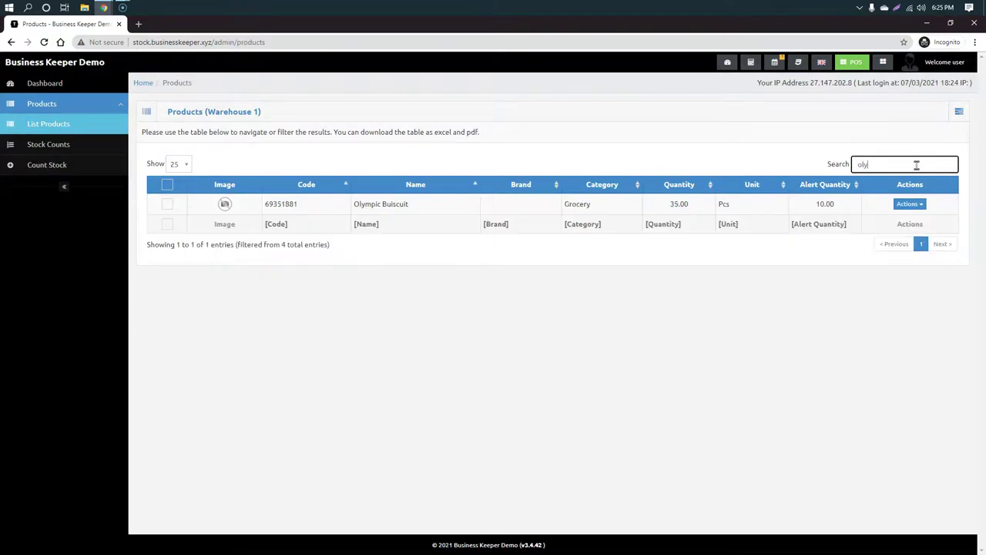
left_click(693, 204)
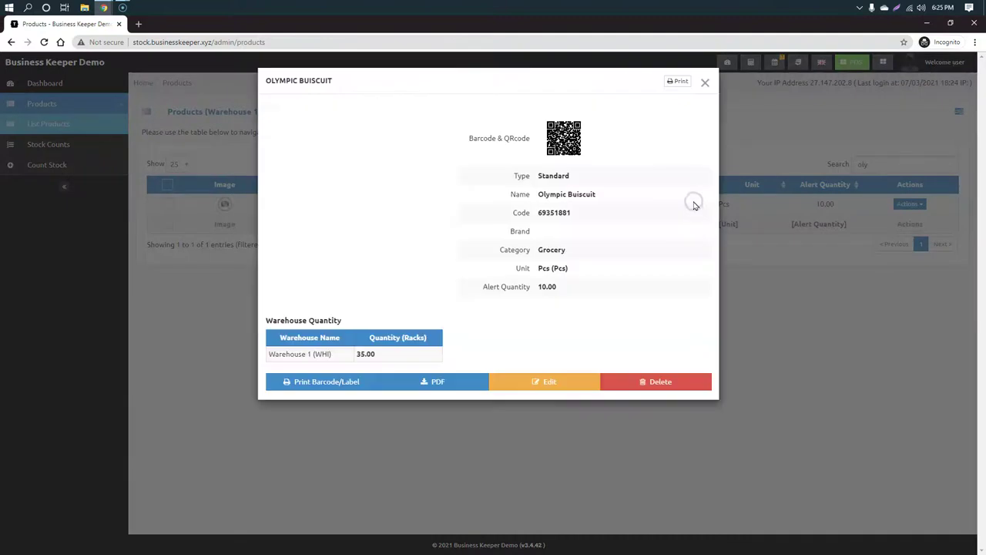
left_click(784, 346)
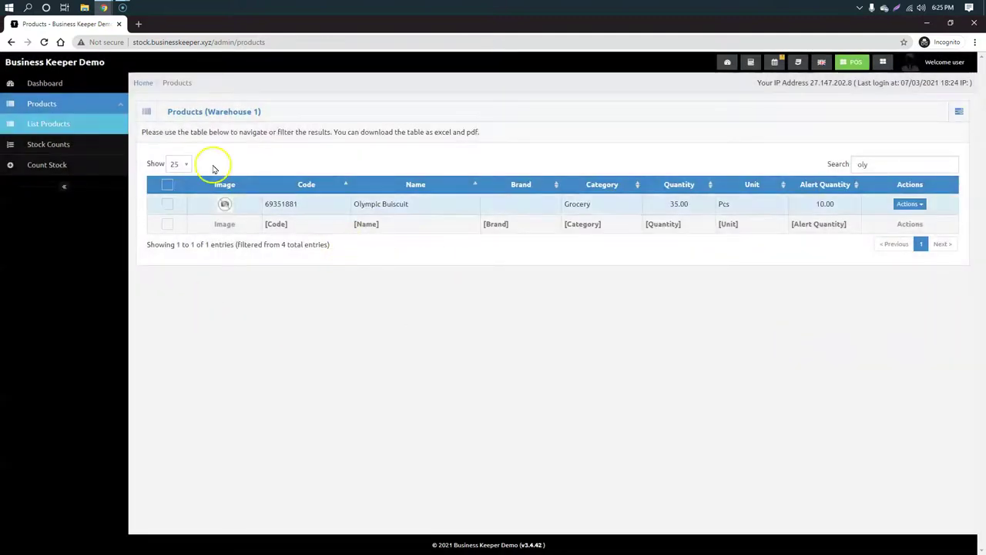
mouse_move(107, 6)
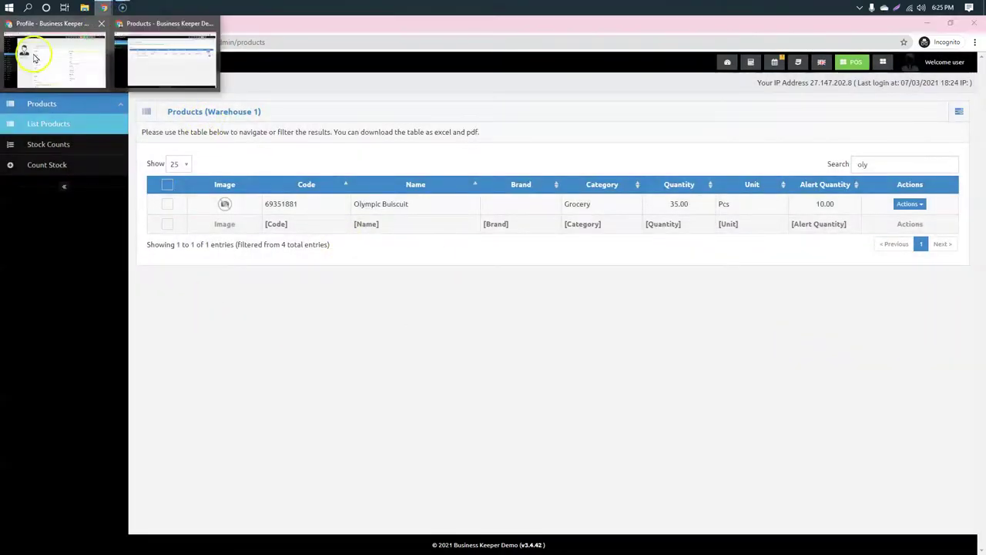
left_click(34, 58)
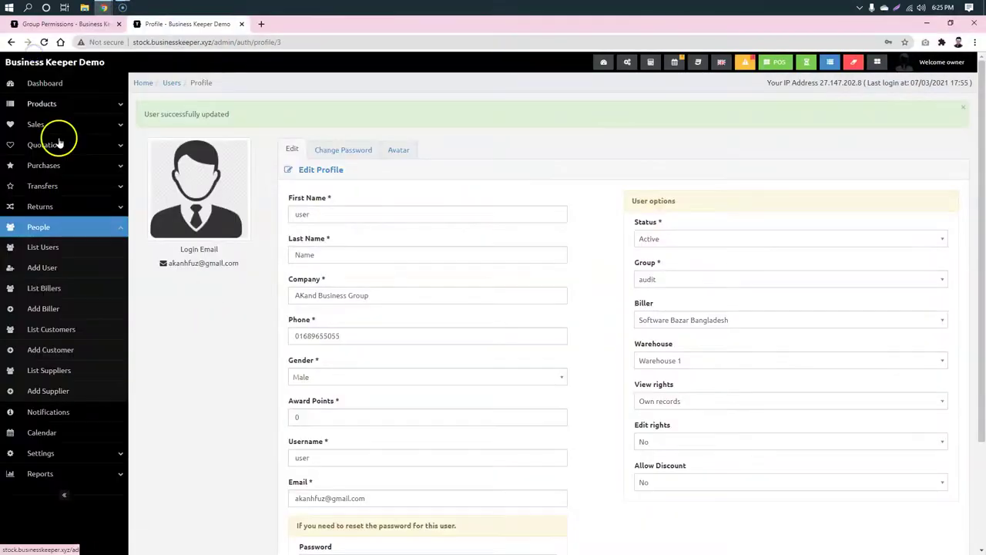
Step: In Settings > Group Permissions, tick Transfers View and Daily Sales report for audit, then update
left_click(46, 453)
scroll(159, 370, "down", 4)
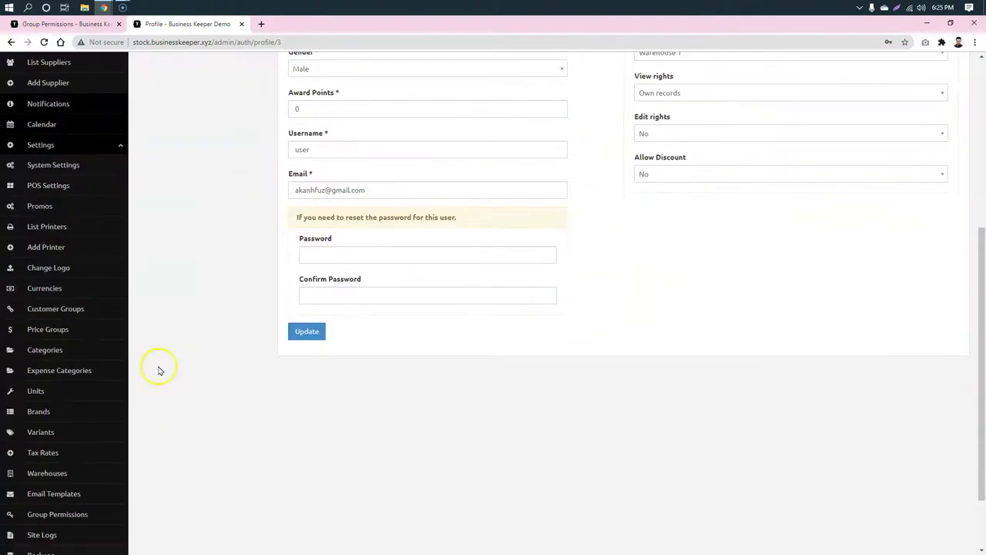
left_click(55, 513)
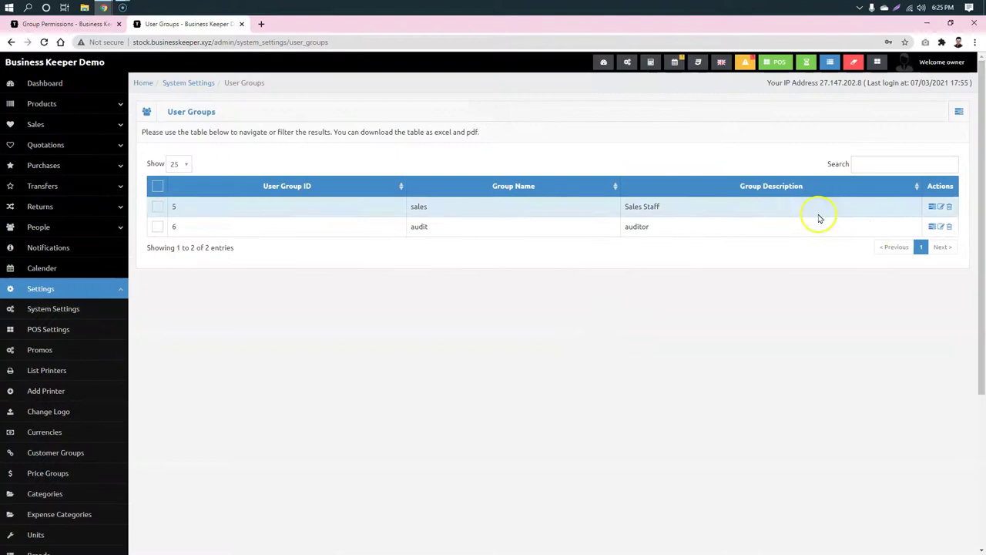
left_click(932, 229)
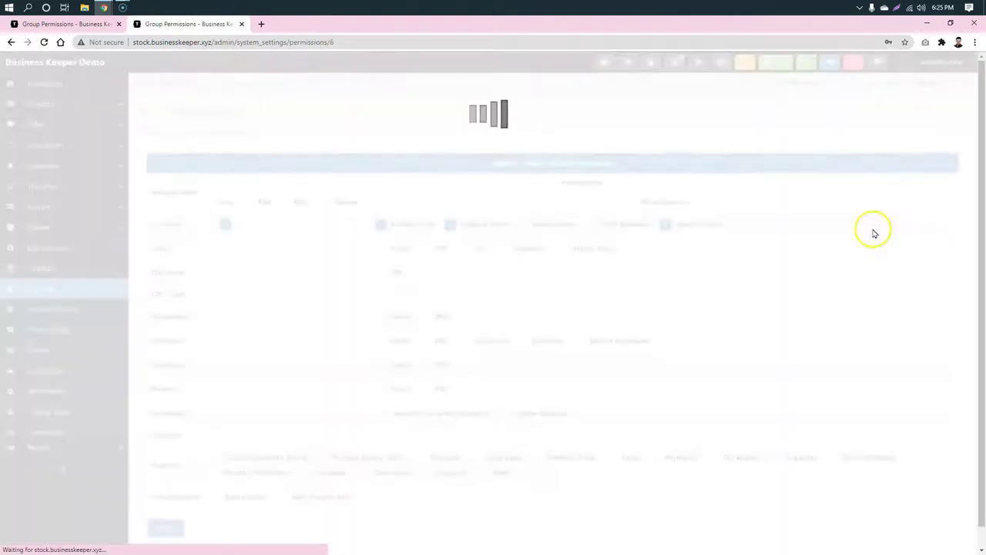
scroll(229, 273, "down", 1)
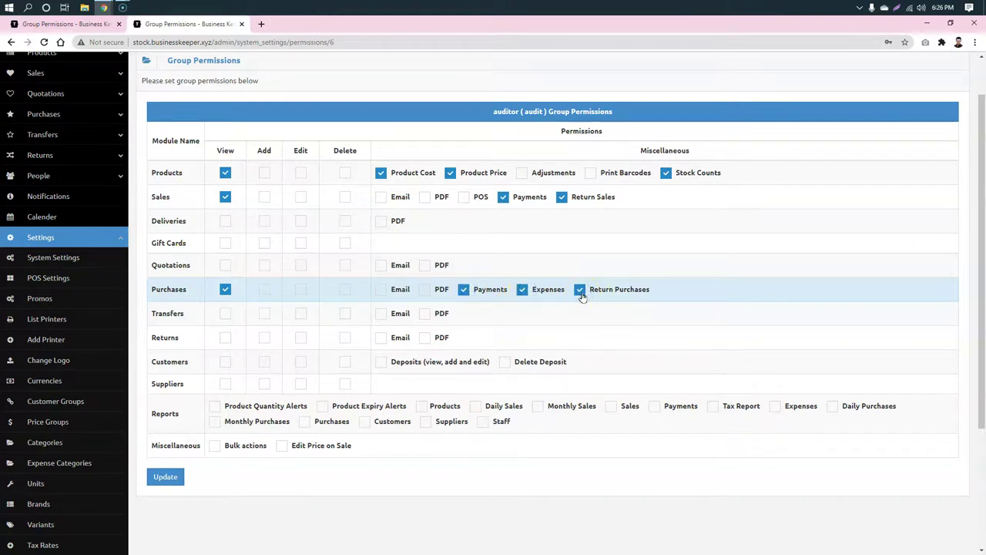
left_click(225, 314)
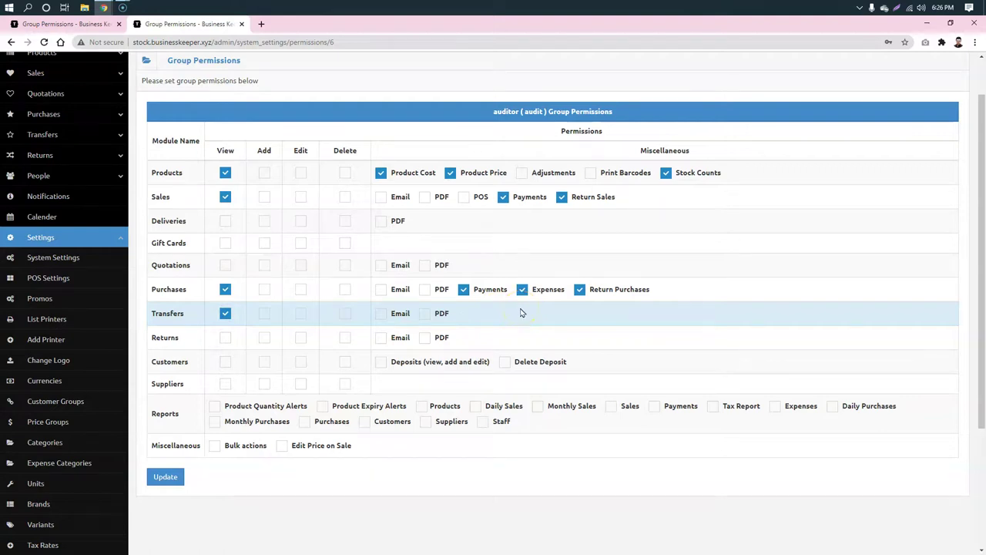
scroll(521, 312, "down", 1)
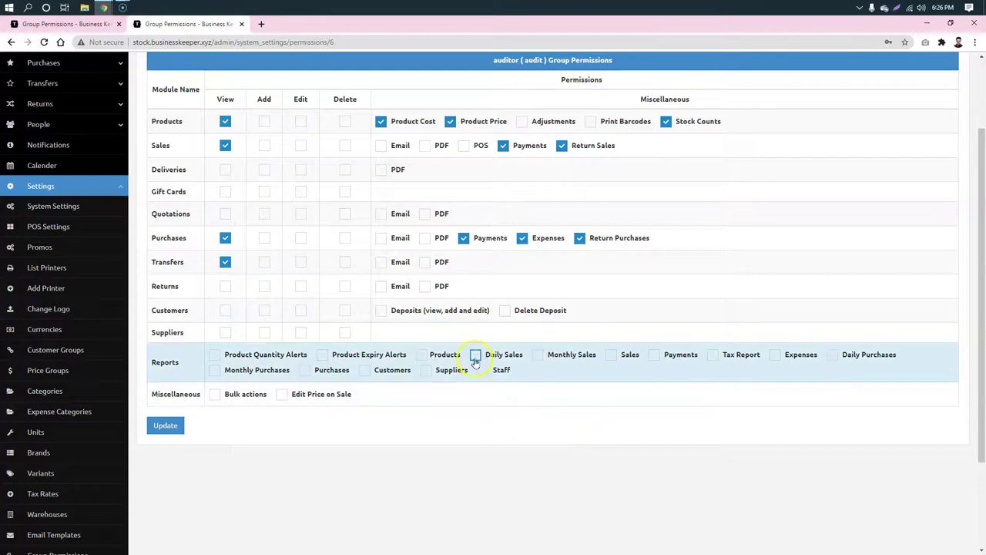
left_click(590, 386)
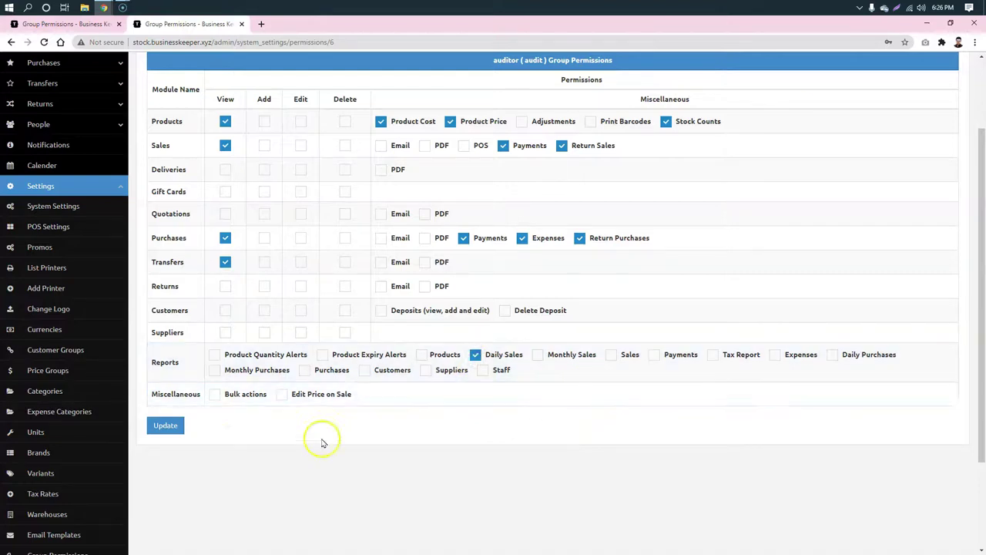
left_click(164, 424)
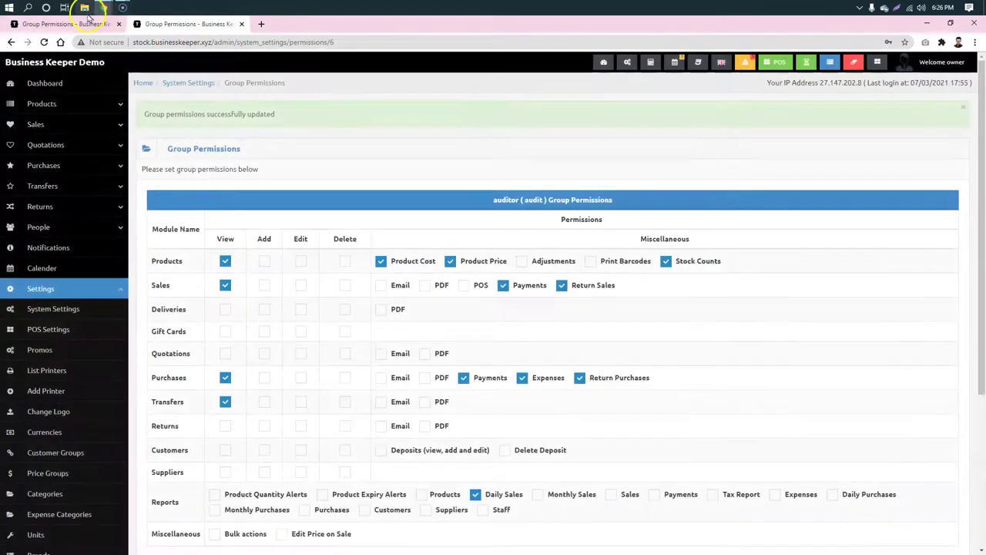
left_click(84, 7)
Step: In the reloaded incognito window, open Sales > List Sales and attempt Add Sale, which is denied
left_click(831, 70)
left_click(103, 7)
left_click(189, 31)
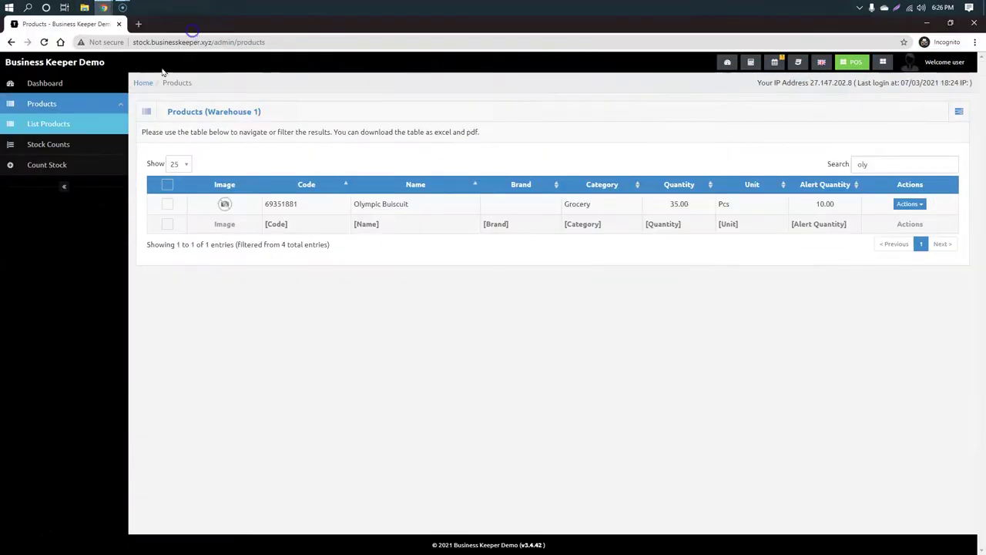
left_click(44, 43)
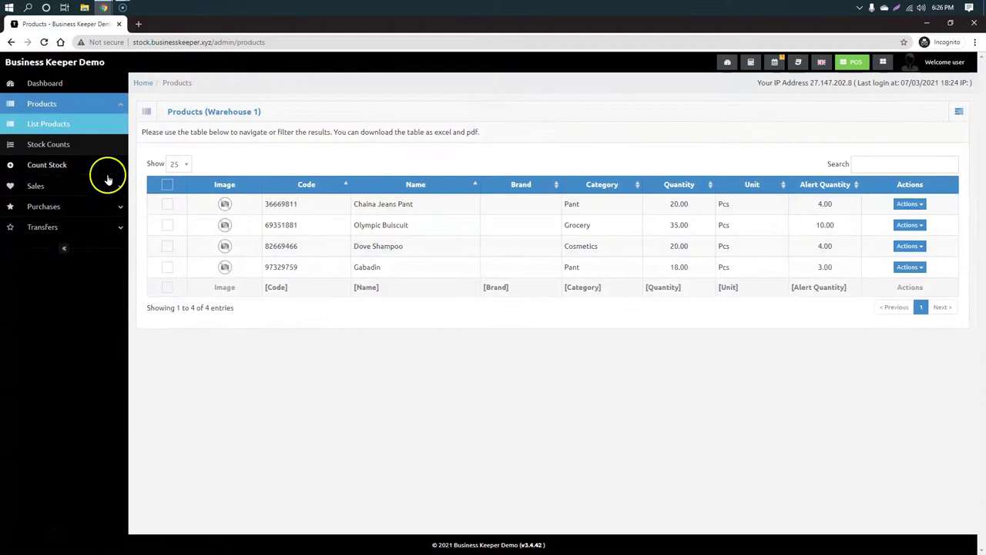
left_click(114, 188)
left_click(43, 208)
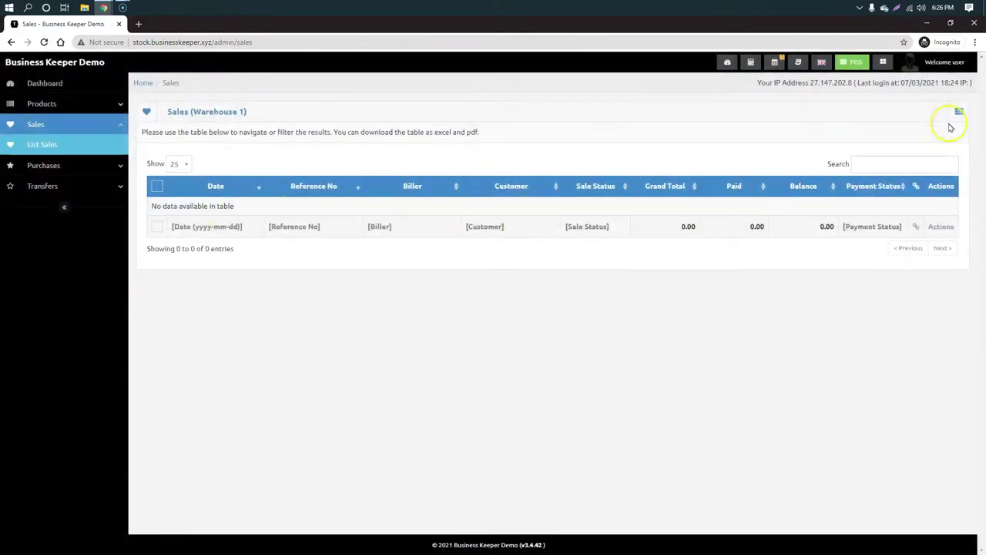
left_click(959, 112)
left_click(932, 133)
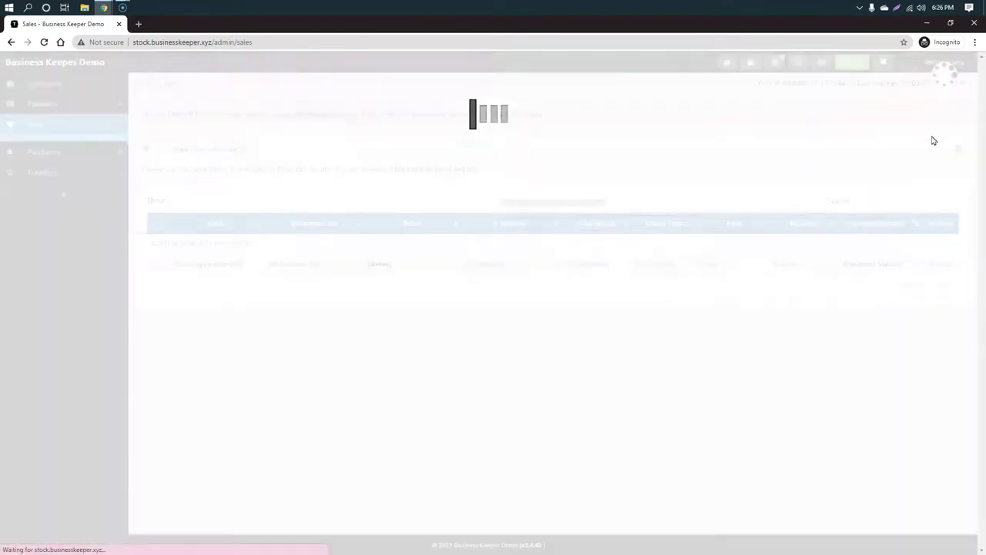
Step: Open the Transfers and Purchases lists, then switch back to the admin's permissions window
left_click_drag(165, 114, 228, 113)
left_click(641, 108)
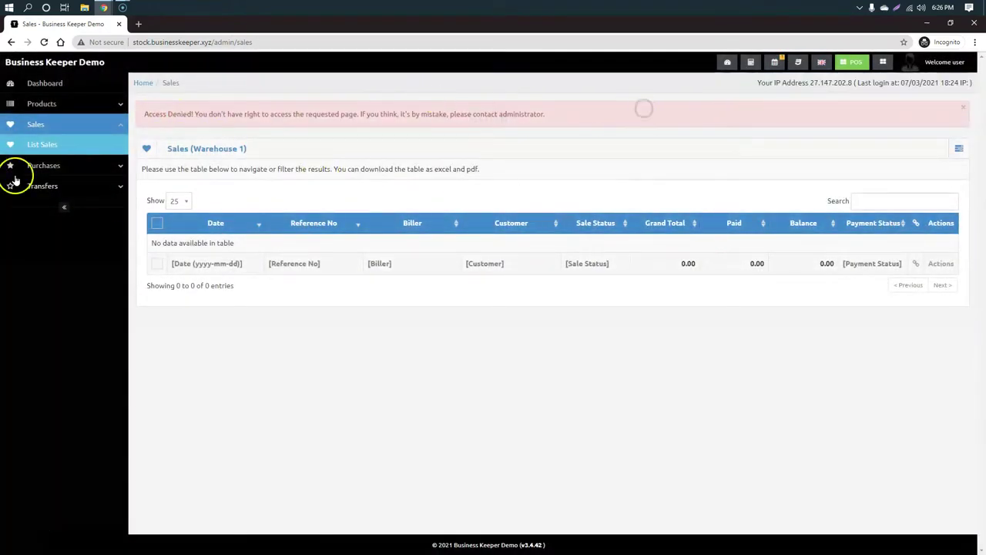
left_click(64, 191)
left_click(50, 206)
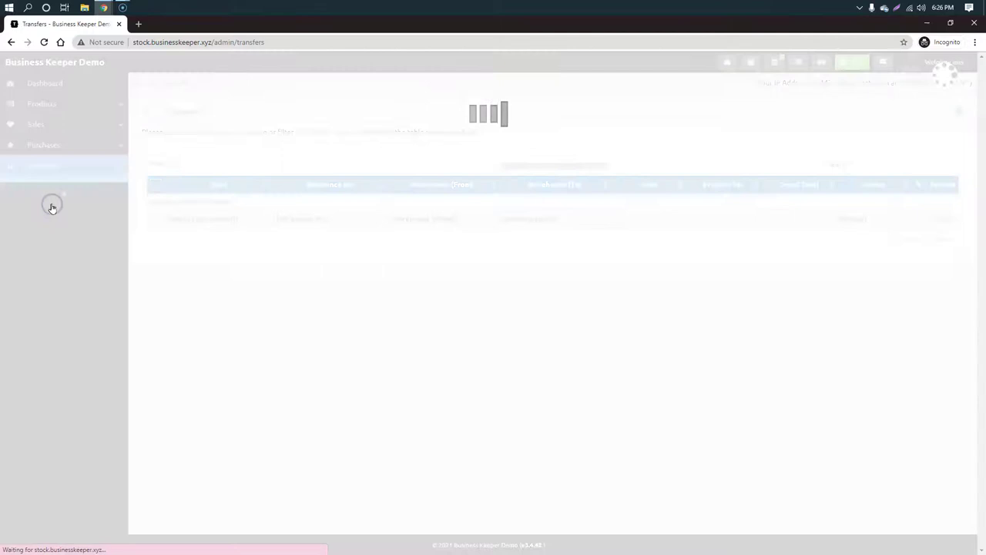
left_click(73, 146)
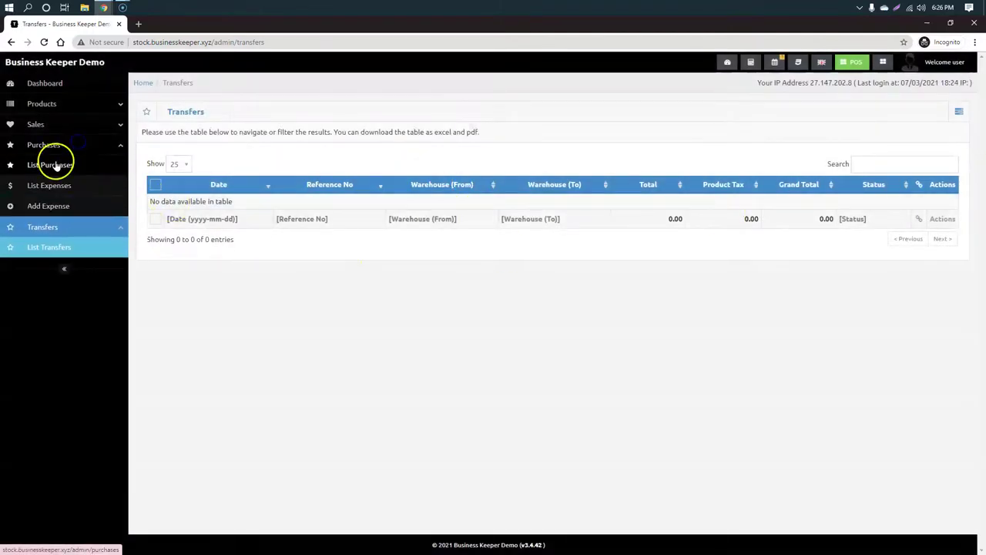
left_click(50, 164)
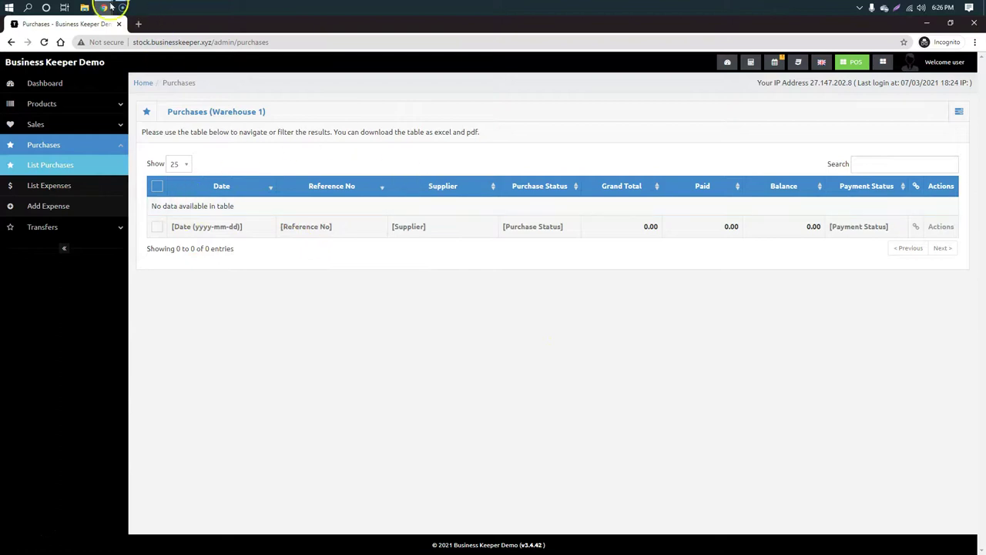
left_click(110, 5)
left_click(69, 48)
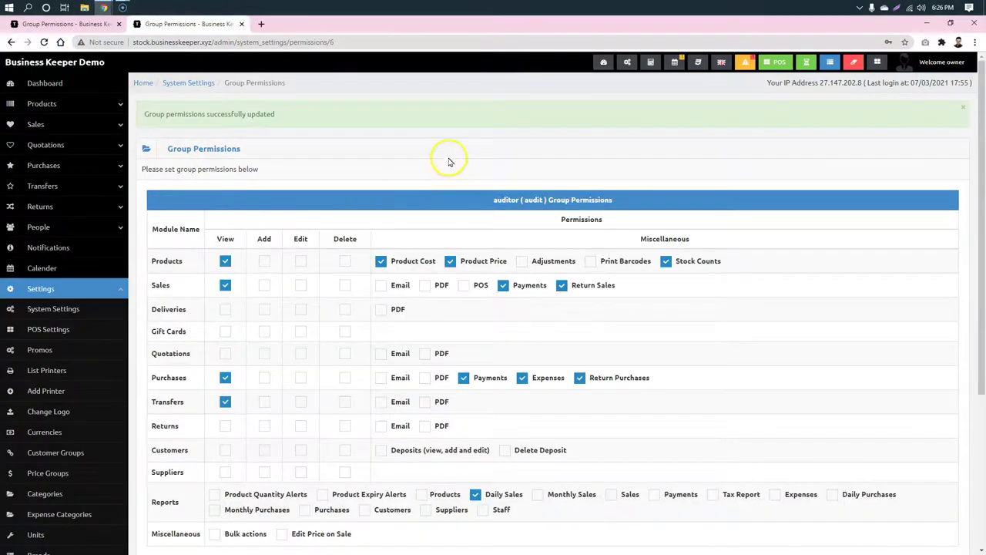
Step: Go to People > Users, look at the Demo user's profile, then return to the users list
scroll(227, 209, "down", 2)
scroll(79, 404, "down", 1)
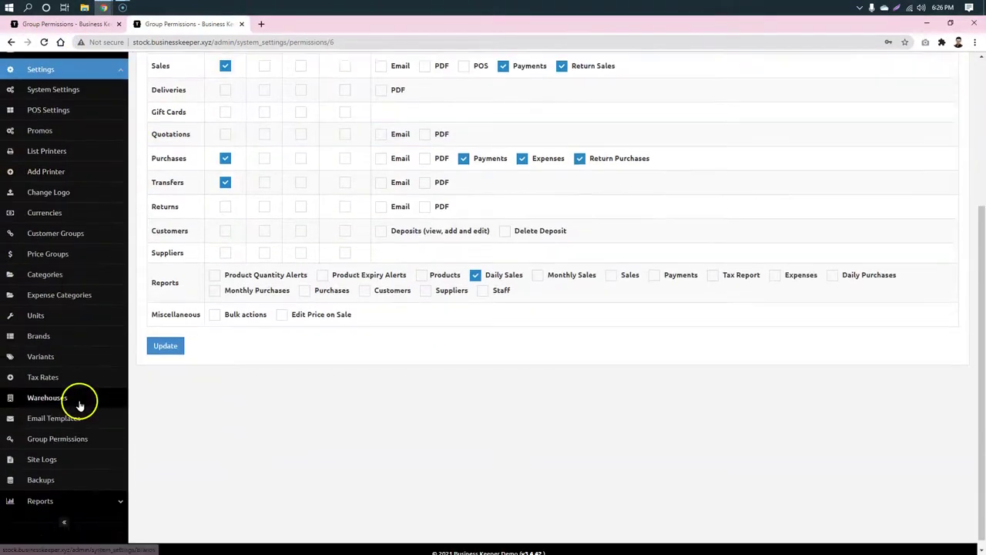
scroll(79, 405, "down", 1)
left_click(72, 369)
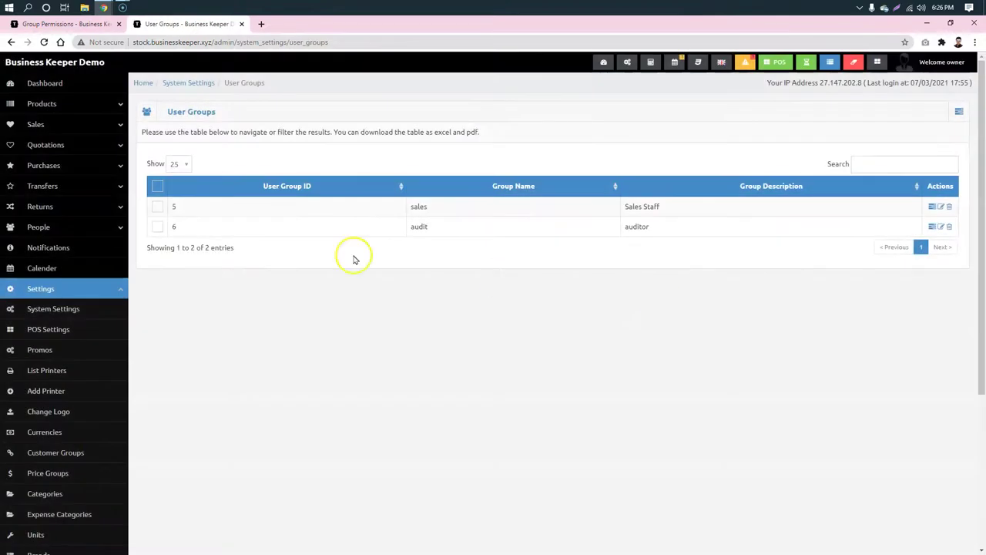
left_click(39, 227)
left_click(51, 248)
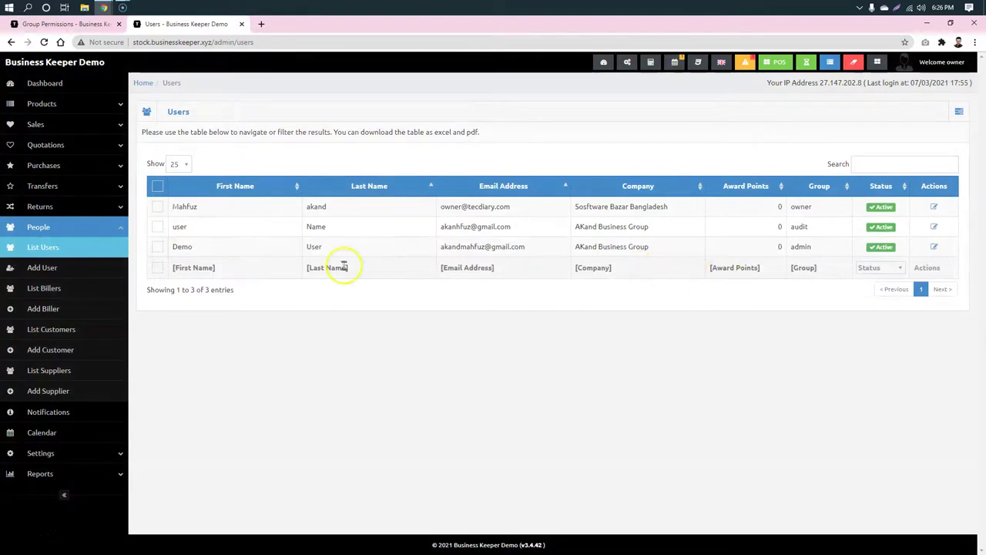
left_click(297, 248)
left_click(933, 248)
scroll(586, 332, "down", 2)
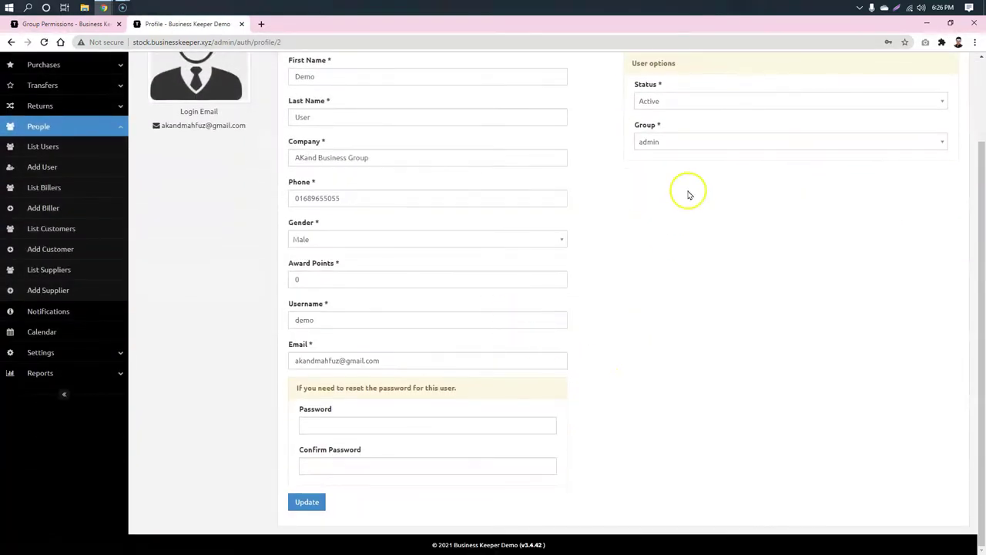
scroll(689, 195, "up", 2)
left_click(693, 243)
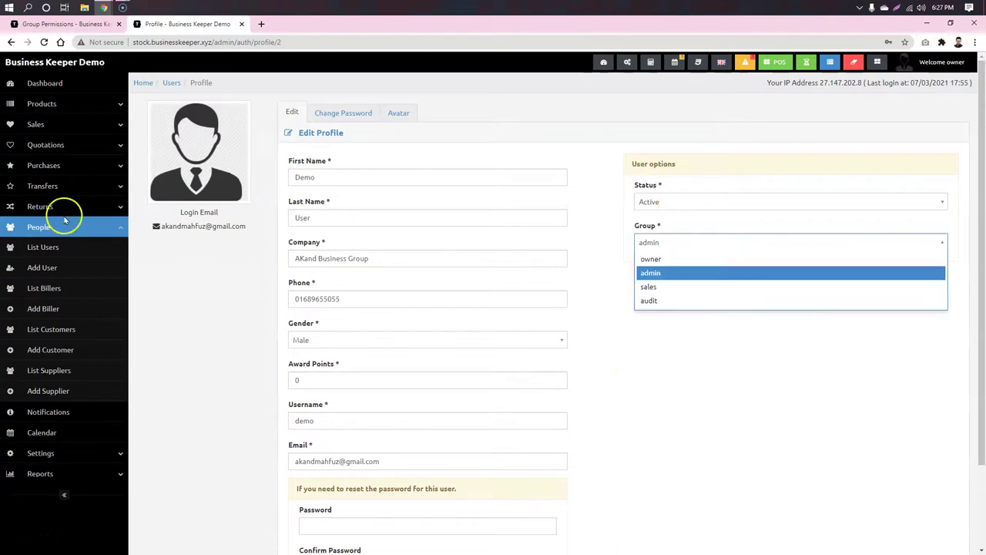
left_click(11, 42)
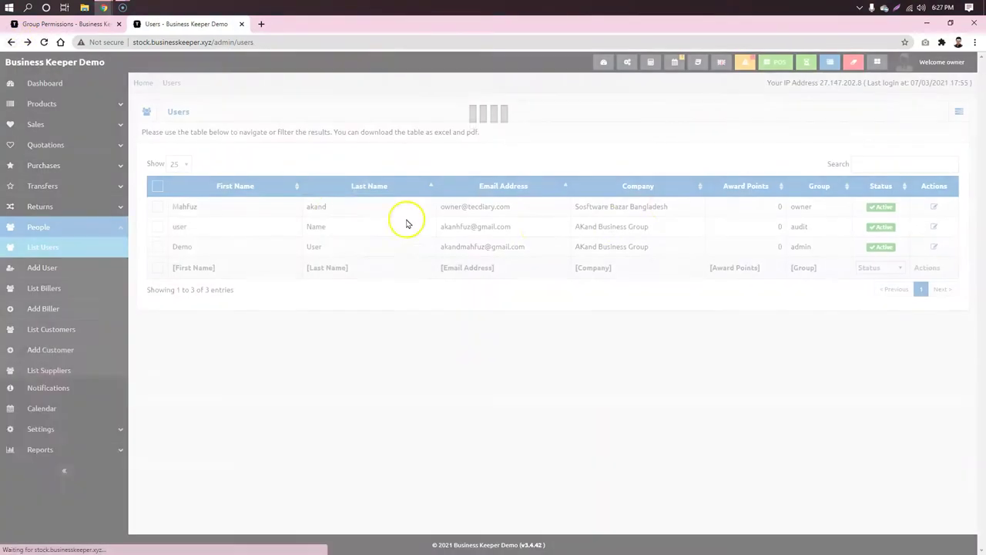
Step: Set the audit user's view rights to All records, update, and refresh the incognito Purchases page
left_click(934, 226)
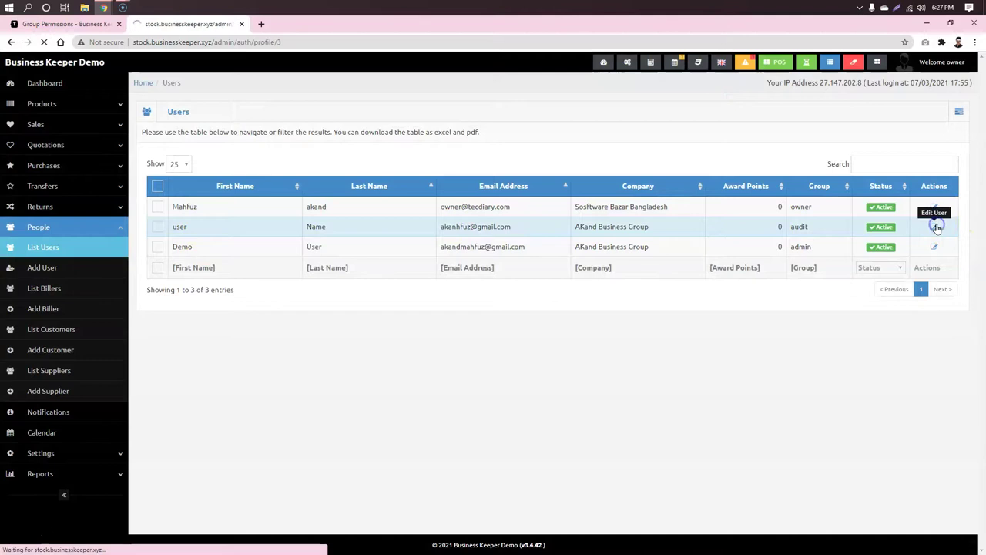
scroll(770, 239, "down", 2)
left_click(686, 305)
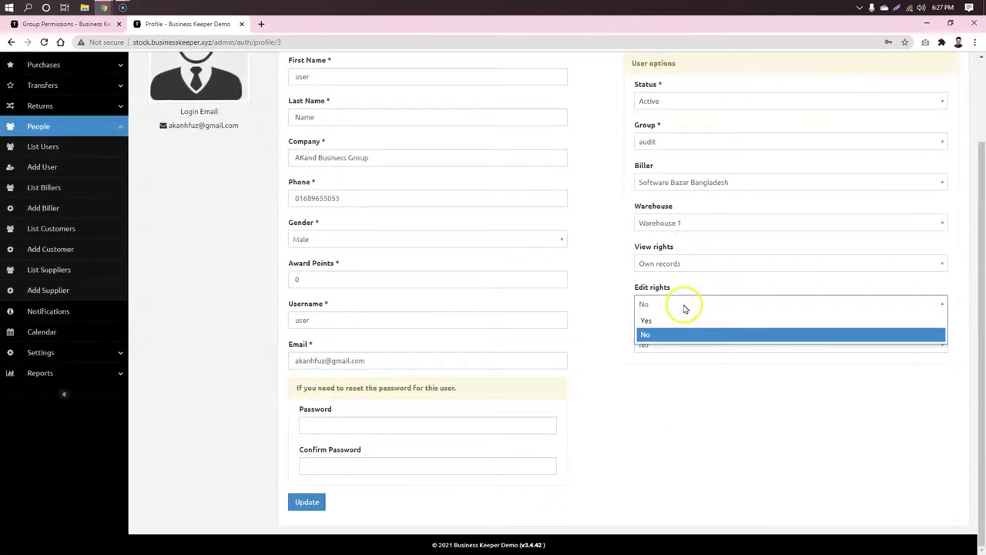
left_click(669, 263)
left_click(667, 263)
left_click(659, 279)
left_click(330, 504)
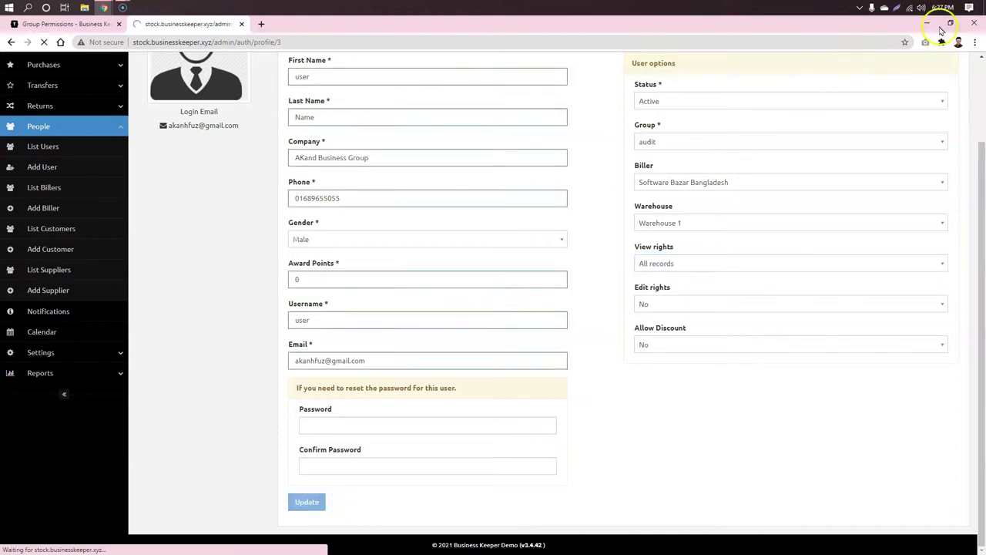
left_click(928, 22)
left_click(46, 42)
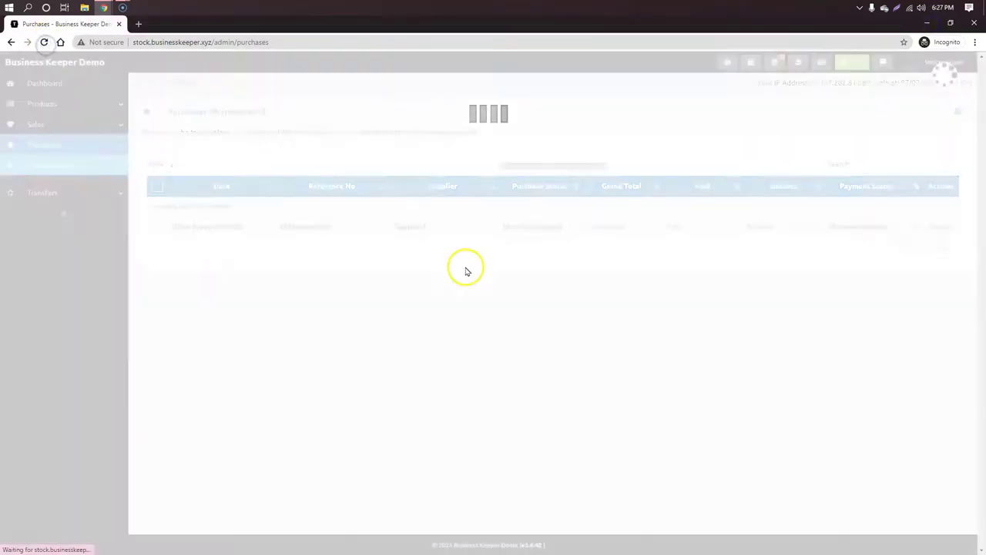
Step: Reload Purchases, go to the Dashboard and switch the theme to Blue, Black, then Grey
left_click(37, 164)
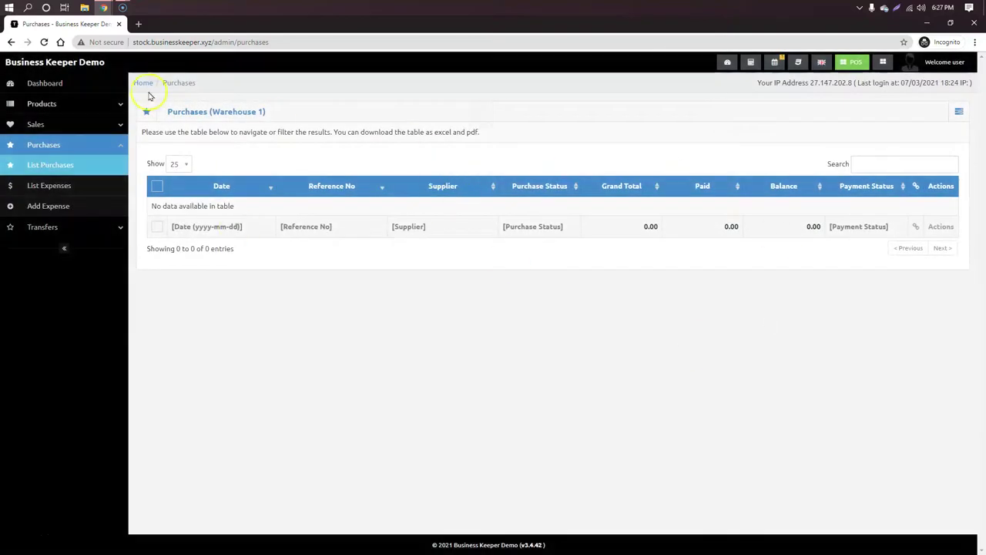
left_click(44, 86)
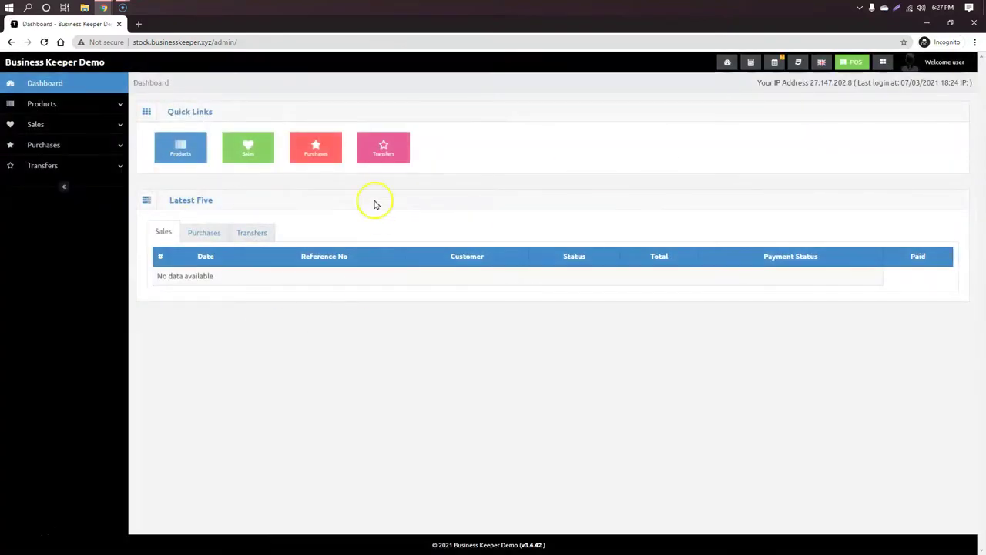
left_click(798, 61)
left_click(759, 109)
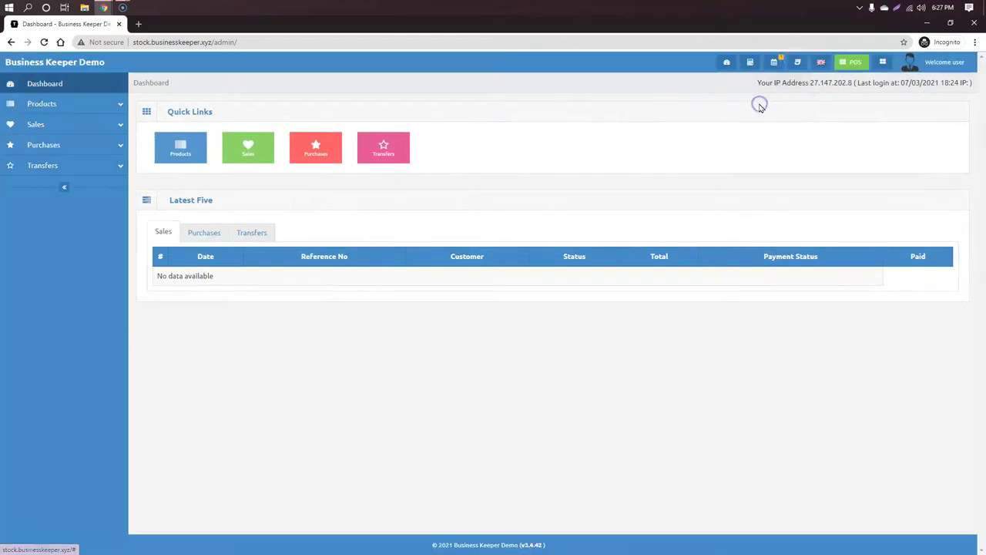
left_click(799, 62)
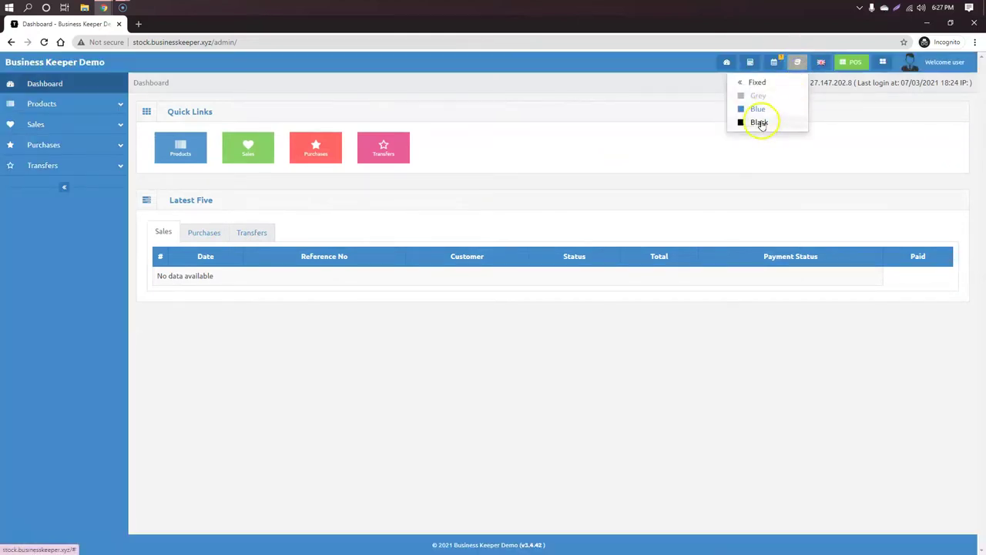
left_click(759, 122)
left_click(798, 61)
left_click(758, 96)
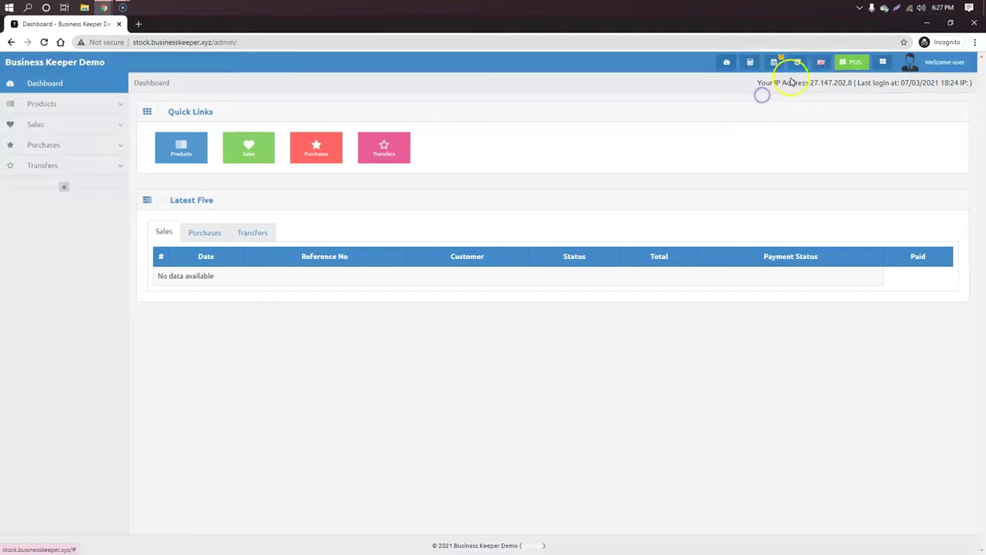
Step: Check the events list and calculator, get Access Denied on the POS page, then show the desktop
left_click(774, 63)
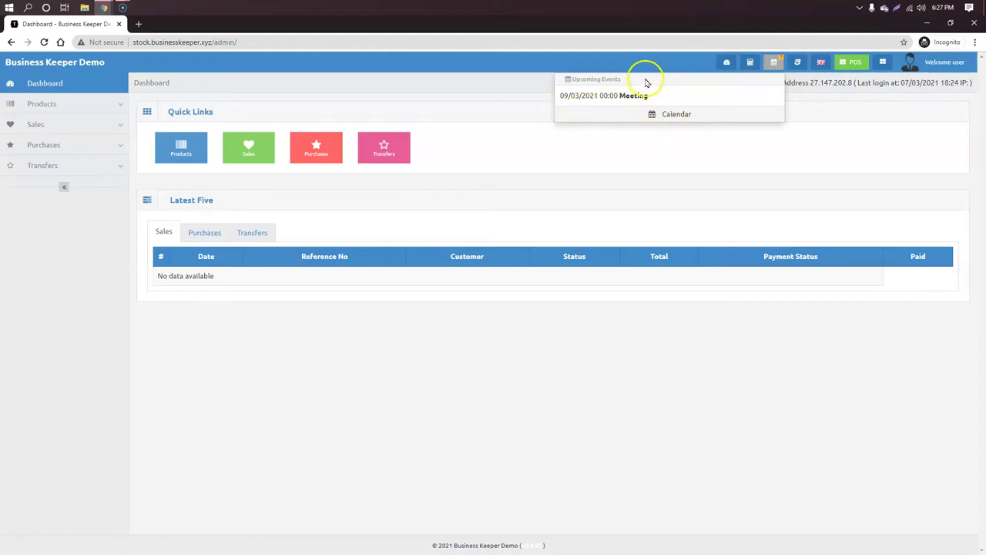
left_click(750, 63)
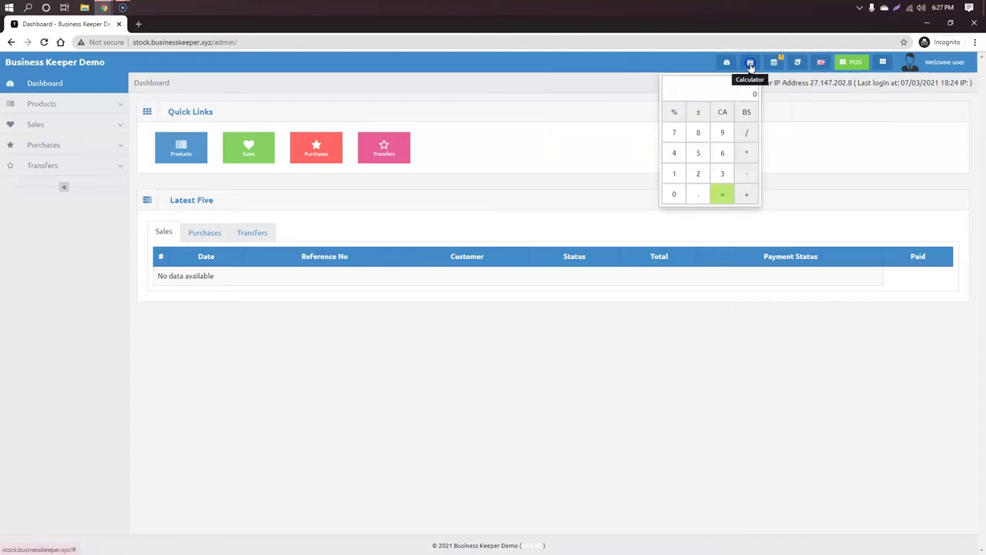
left_click(884, 62)
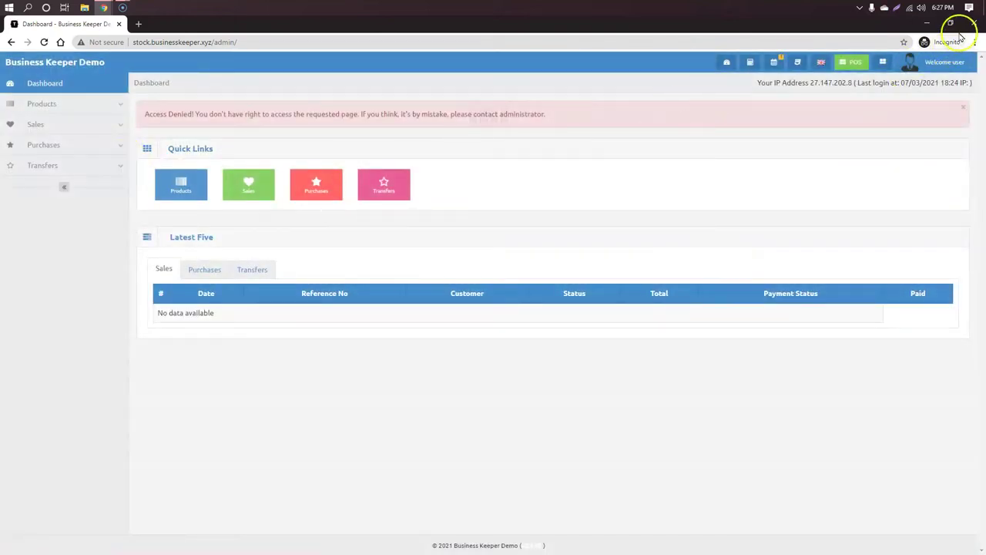
key("super+d")
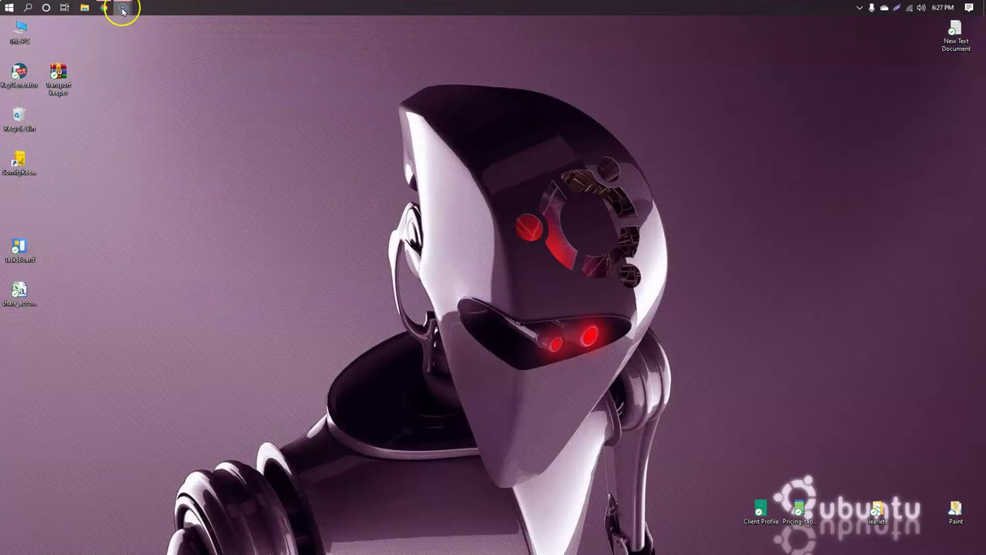
Step: Return to the admin Chrome window and open a new blank tab
left_click(103, 8)
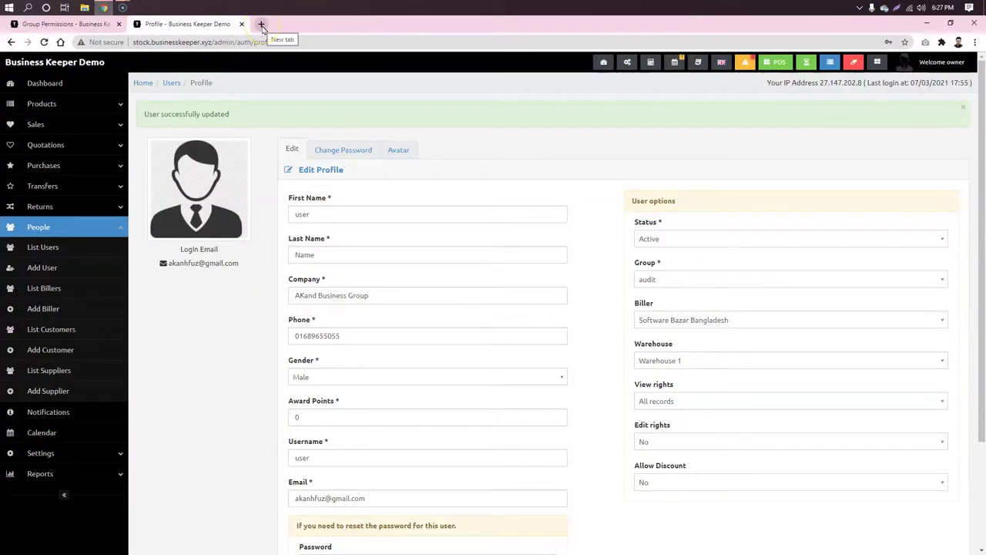
double_click(356, 335)
left_click(203, 328)
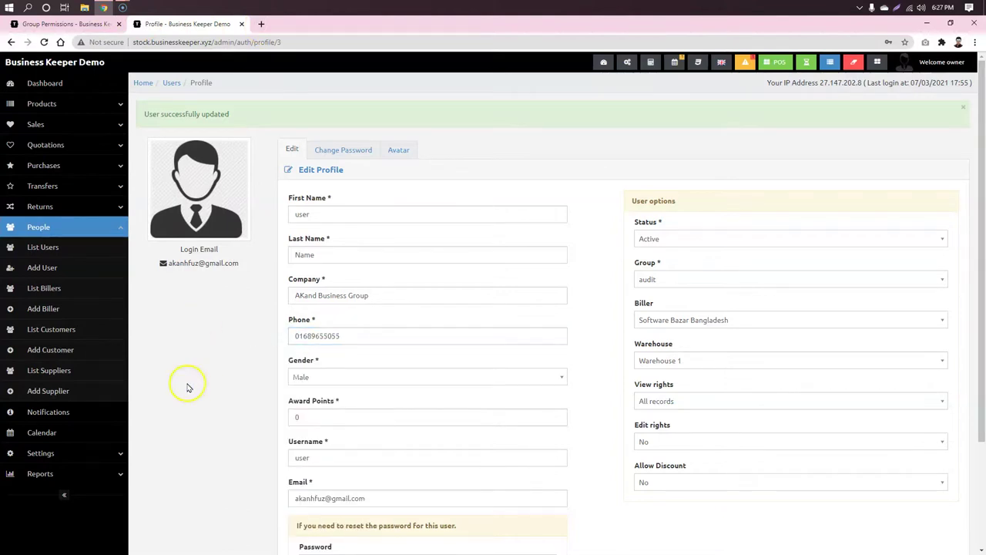
left_click(262, 25)
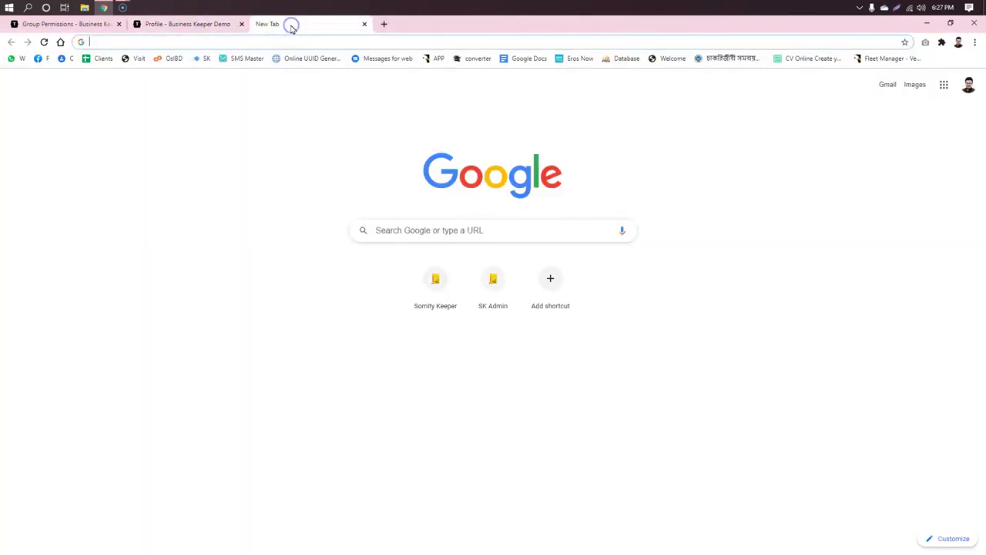
Step: Flip between the profile and new tabs, then show the Business Keeper Dashboard in the Group Permissions tab
left_click(187, 25)
left_click(312, 22)
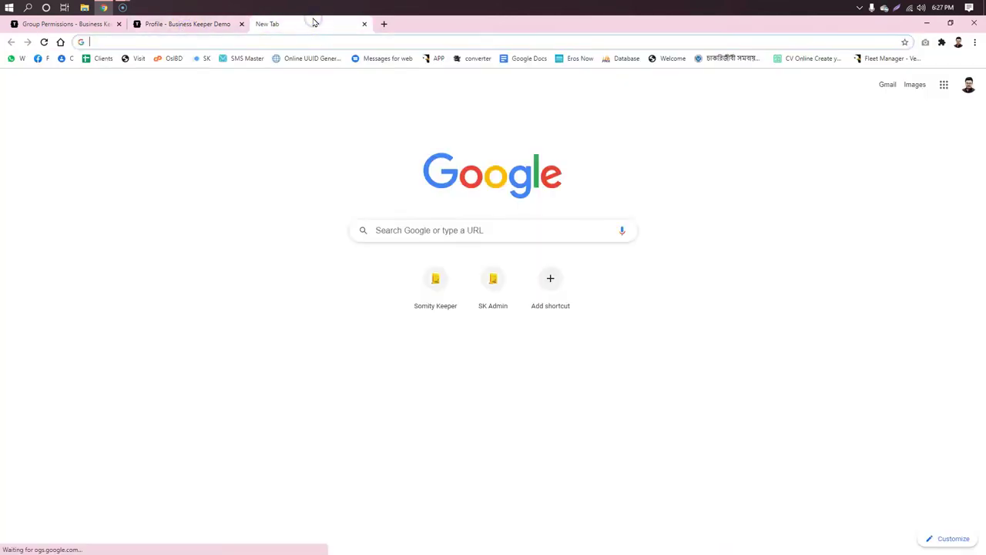
left_click(165, 30)
left_click(293, 27)
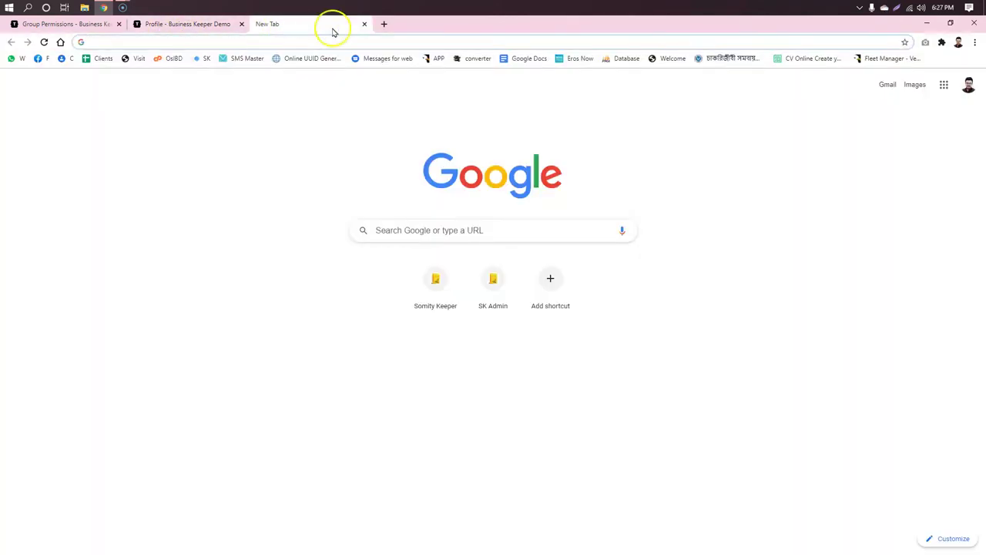
left_click(208, 22)
left_click(285, 23)
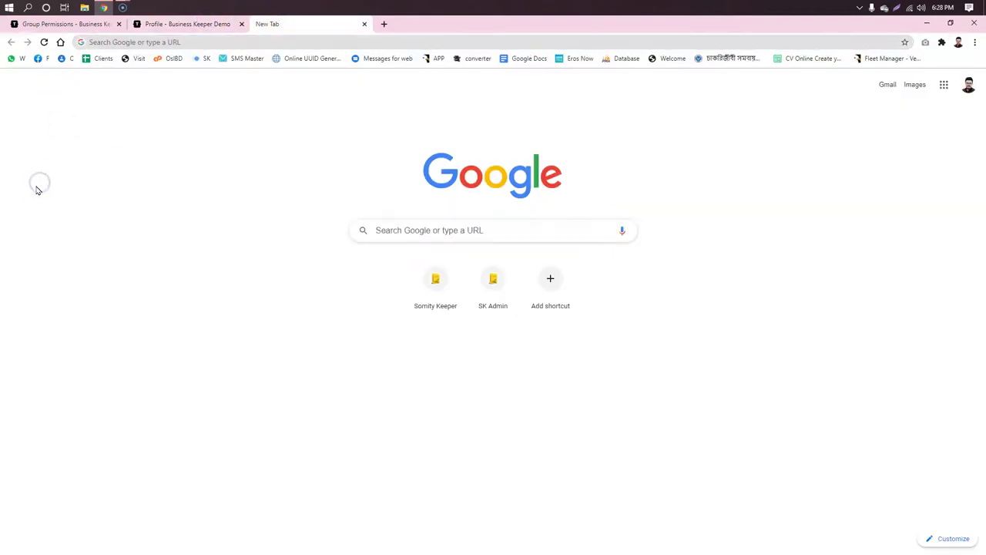
left_click(68, 23)
scroll(67, 180, "up", 2)
left_click(48, 83)
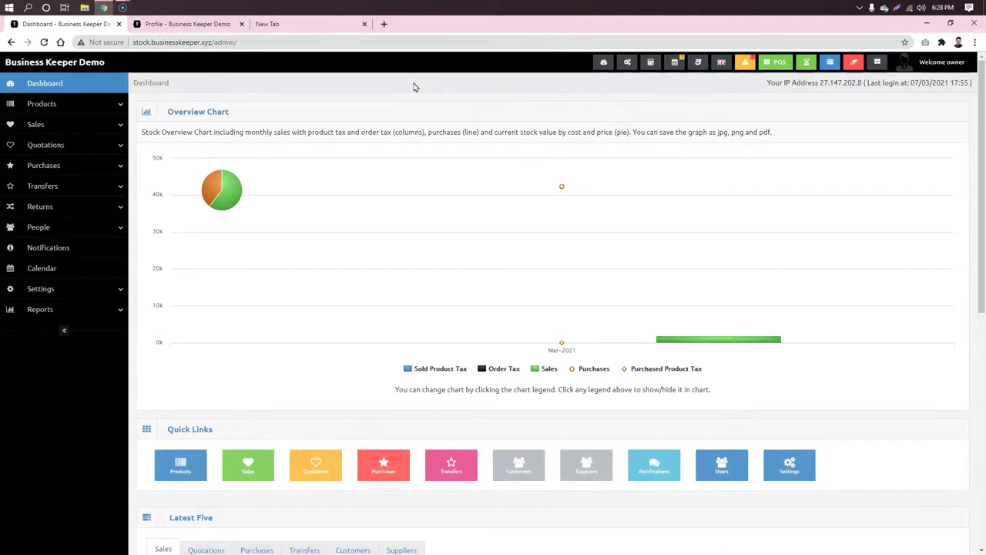
Step: Preview the dashboard in DevTools phone-sized device mode
right_click(66, 398)
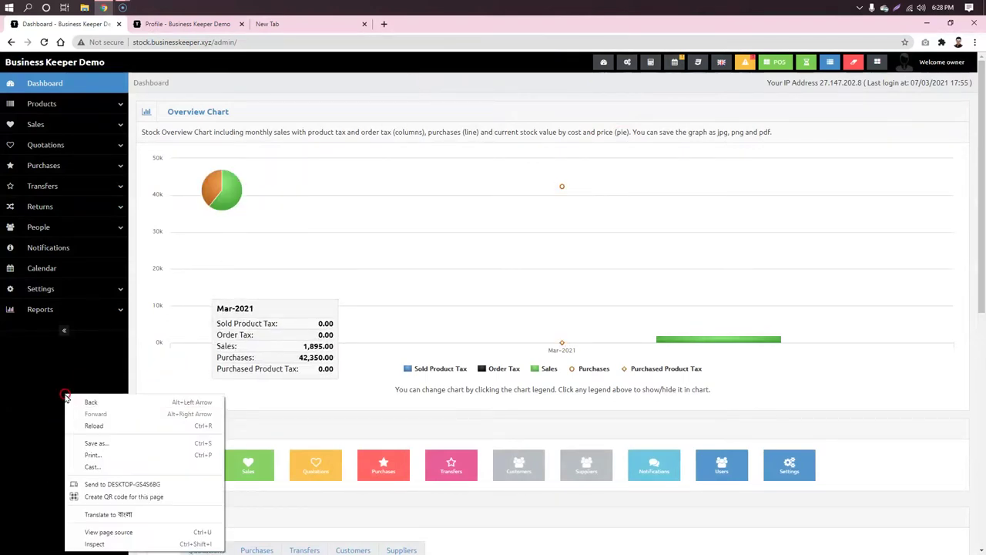
left_click(108, 543)
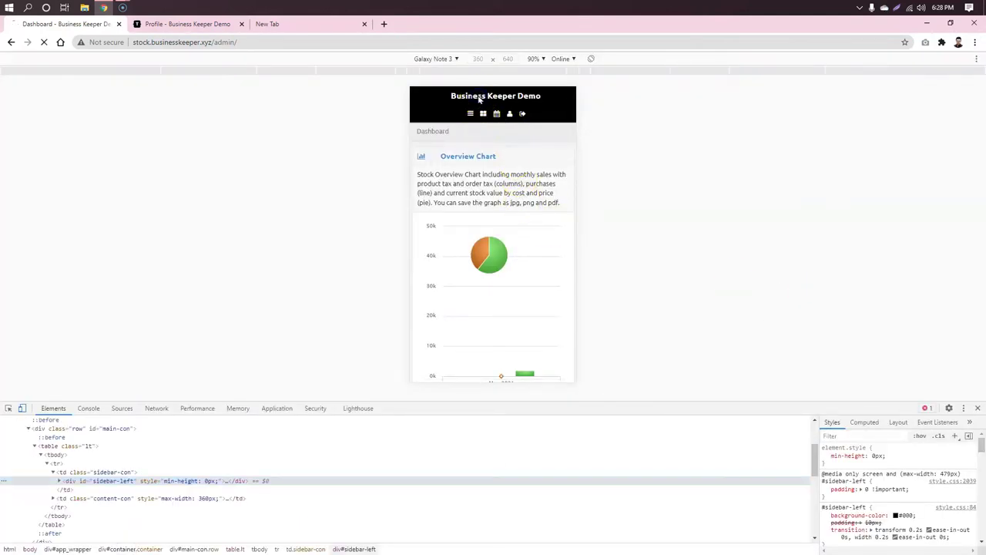
scroll(501, 216, "down", 10)
scroll(505, 224, "up", 4)
scroll(497, 233, "down", 10)
scroll(499, 239, "up", 14)
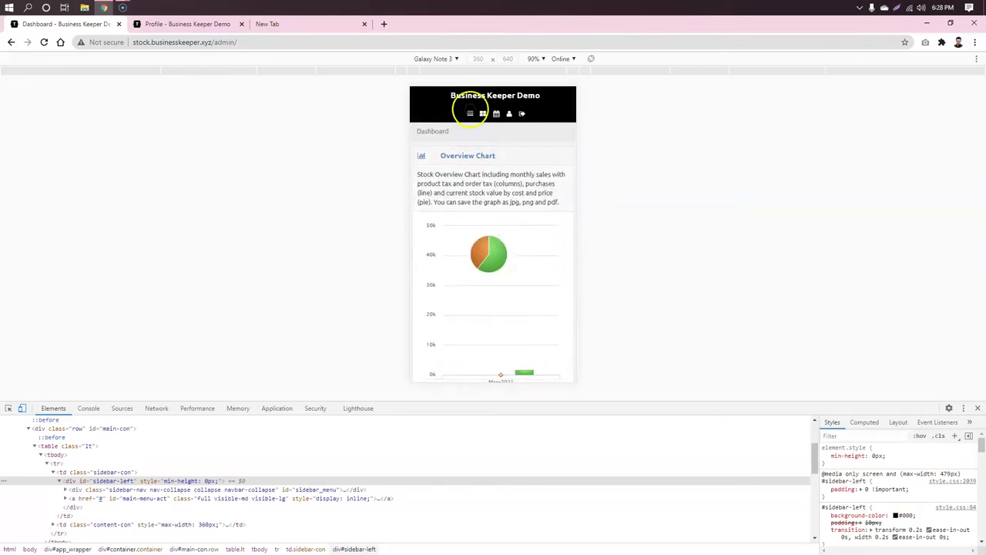
Step: Open Products > Add Product from the phone-view menu, then restore desktop width
left_click(470, 113)
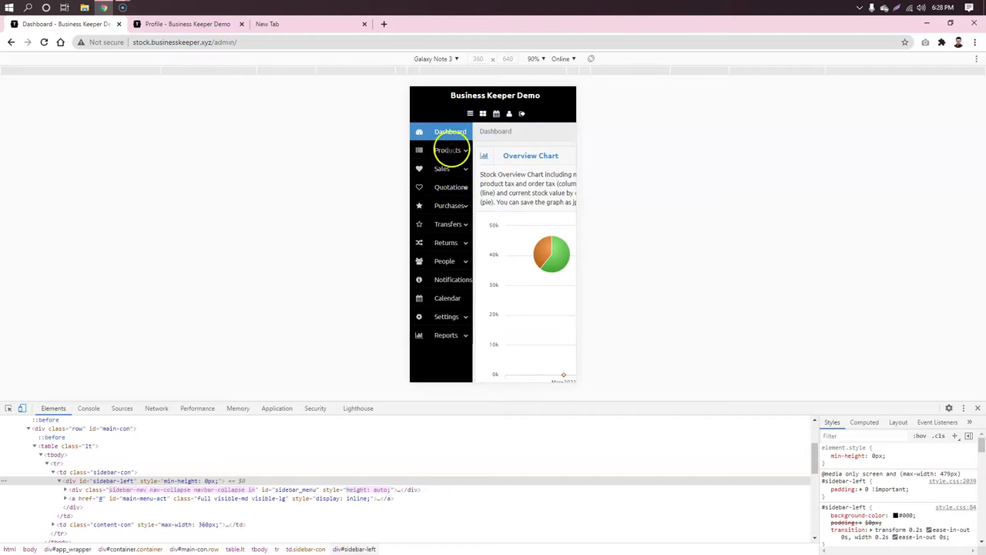
left_click(450, 151)
left_click(454, 185)
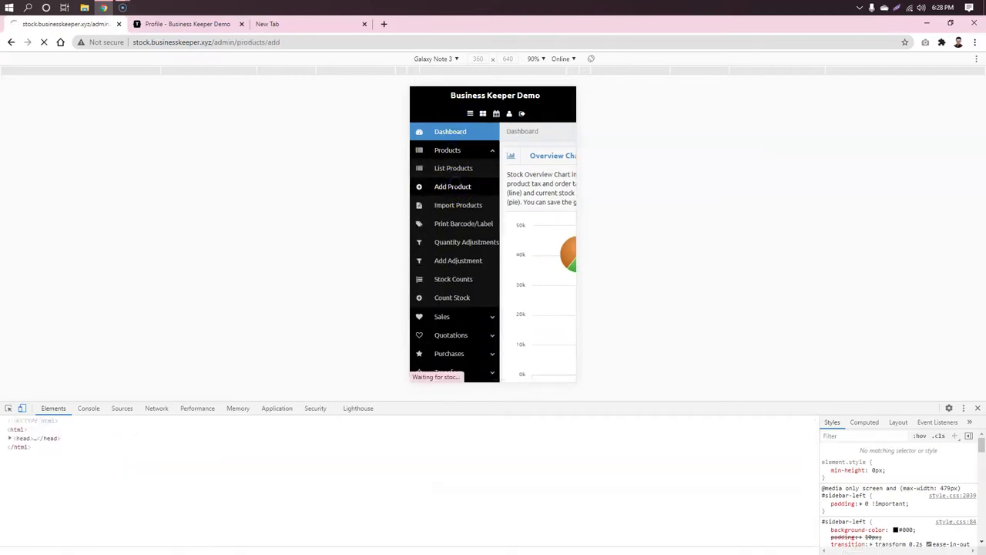
scroll(512, 212, "down", 4)
scroll(532, 218, "down", 10)
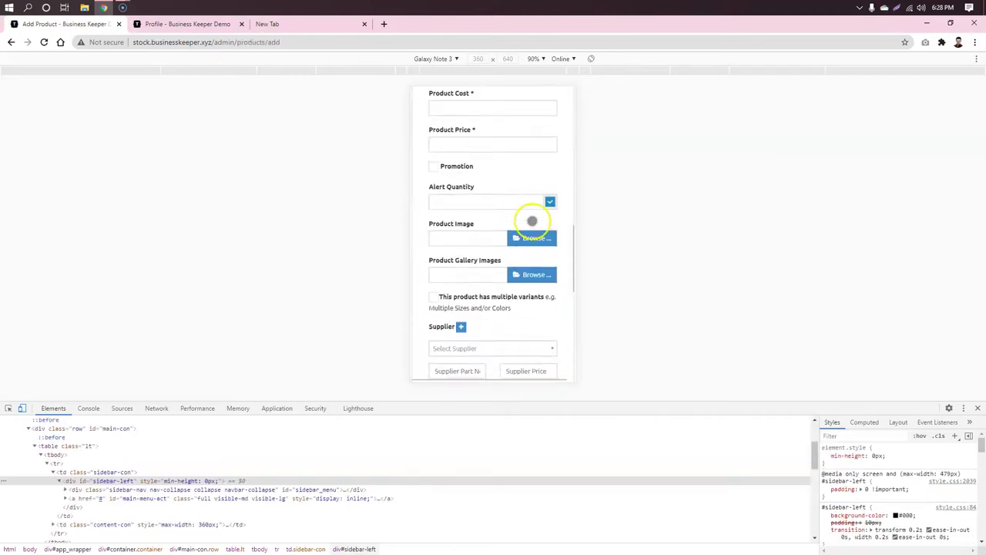
left_click(977, 407)
scroll(13, 275, "up", 10)
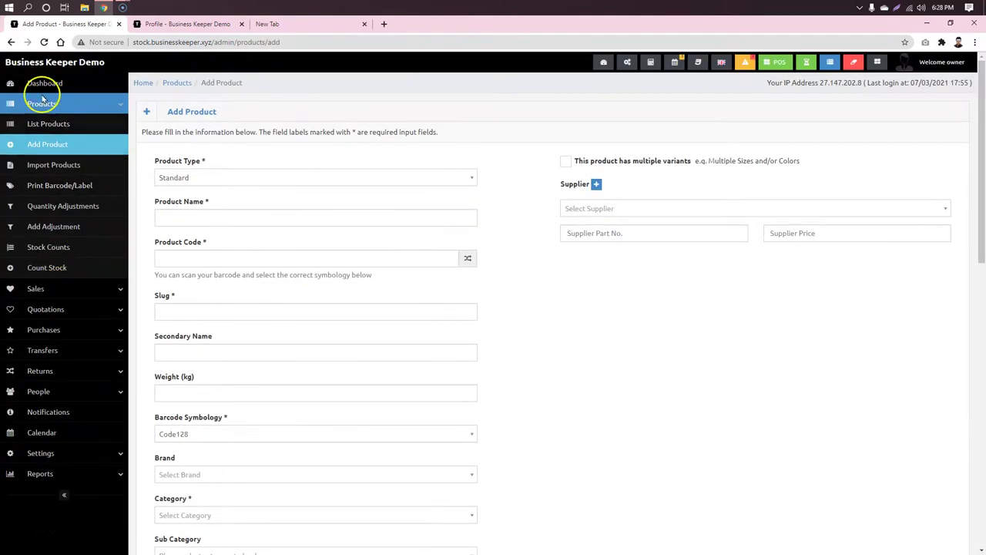
Step: Return to the admin Dashboard, then switch to the blank New Tab
left_click(43, 82)
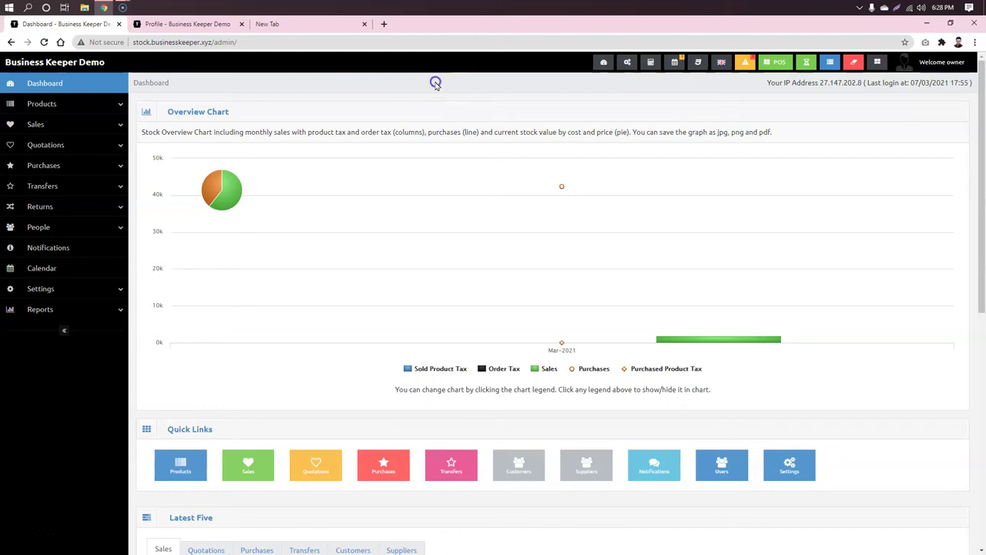
left_click(286, 24)
Step: Enter 'business' in the address bar and load the businesskeeper.xyz home page
left_click(301, 38)
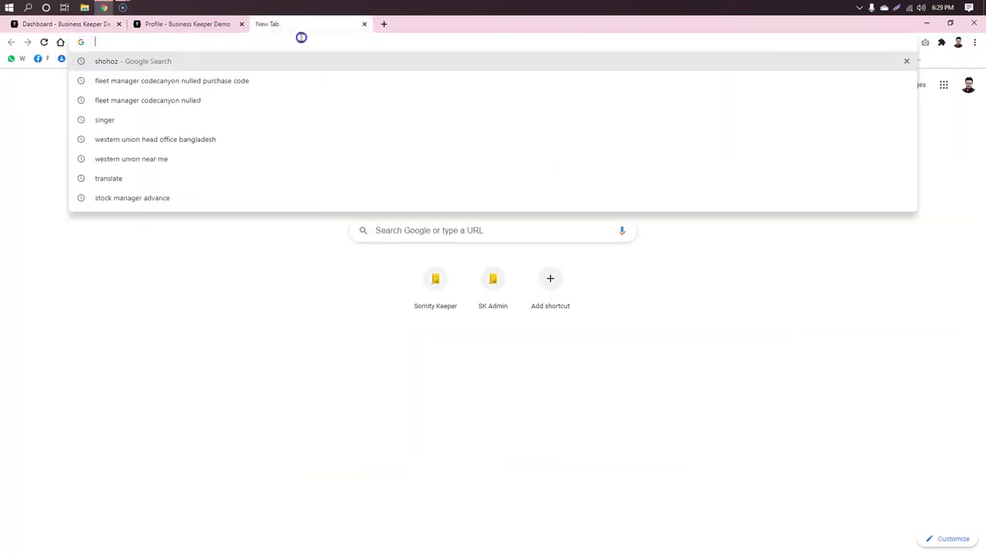
type("business")
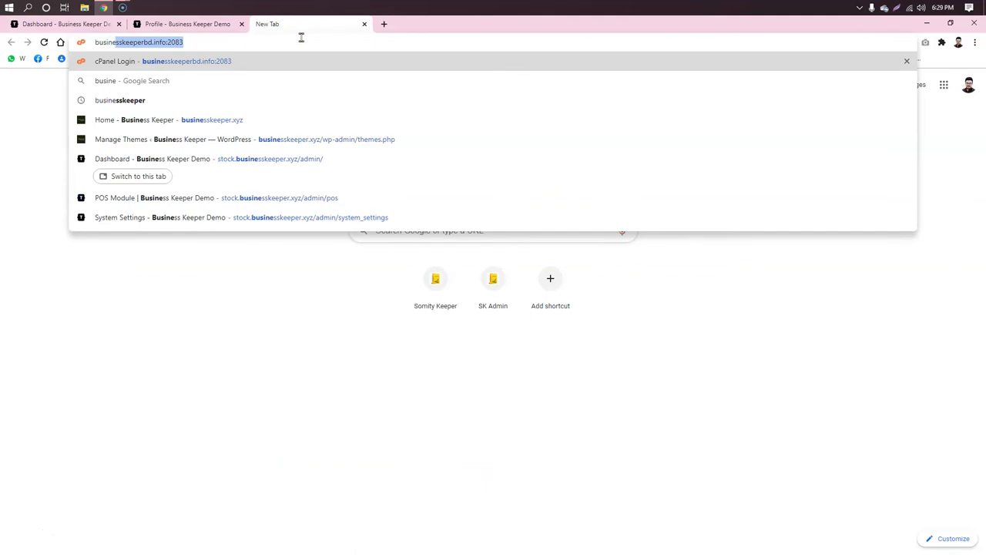
left_click(268, 119)
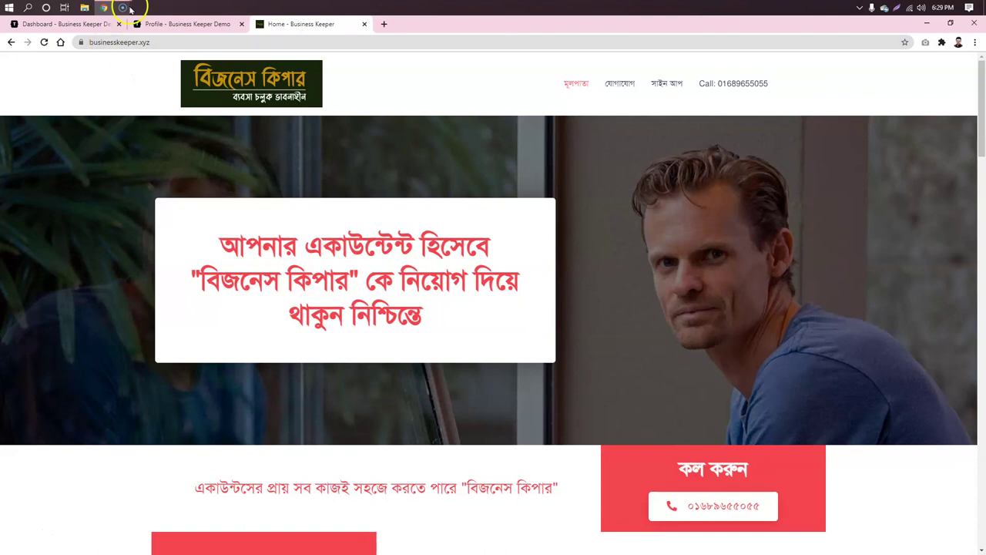
mouse_move(122, 7)
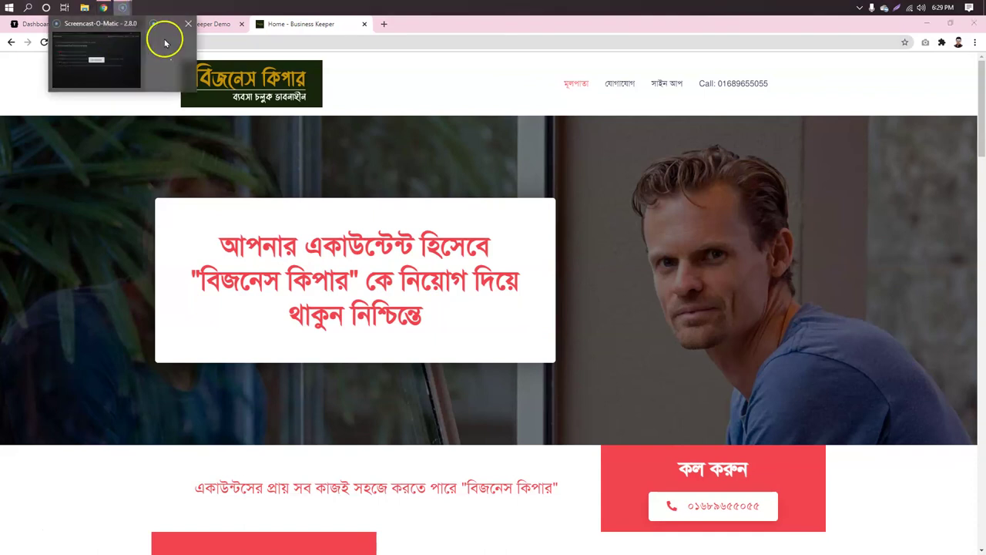